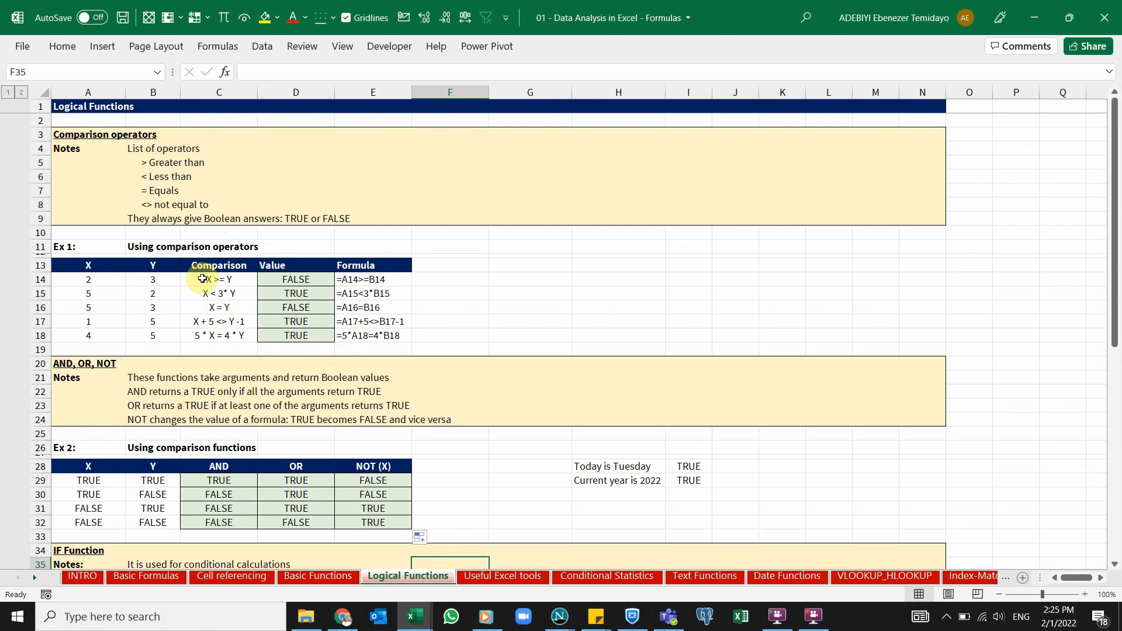
Review the comparison-operator formulas and the AND, OR and NOT example tables on the Logical Functions sheet
left_click(302, 282)
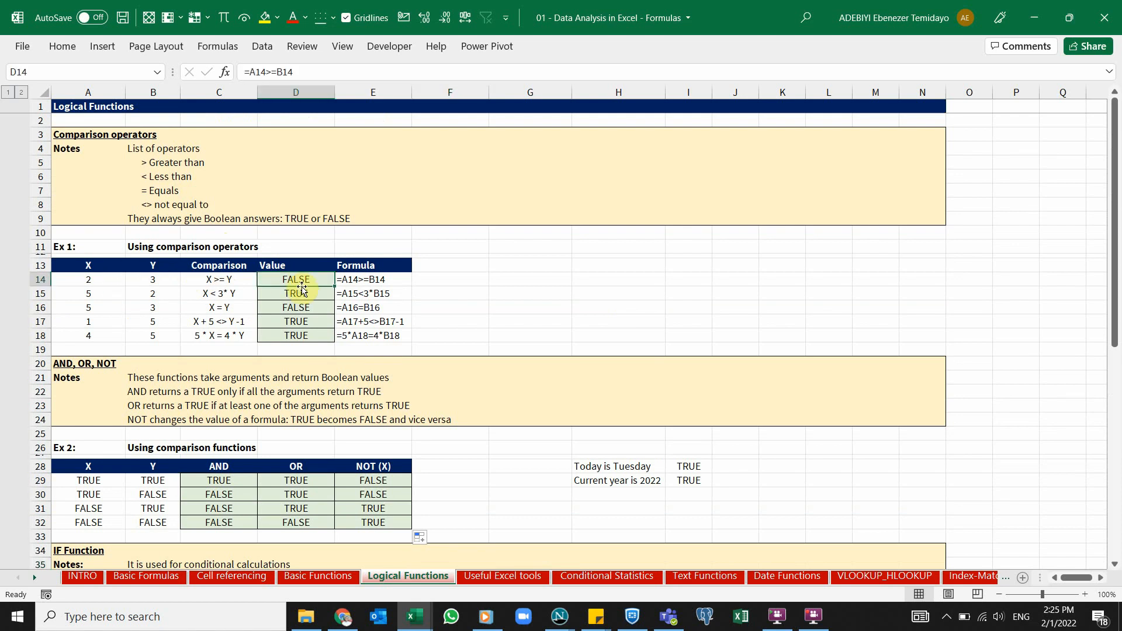
left_click(296, 293)
scroll(347, 354, "down", 3)
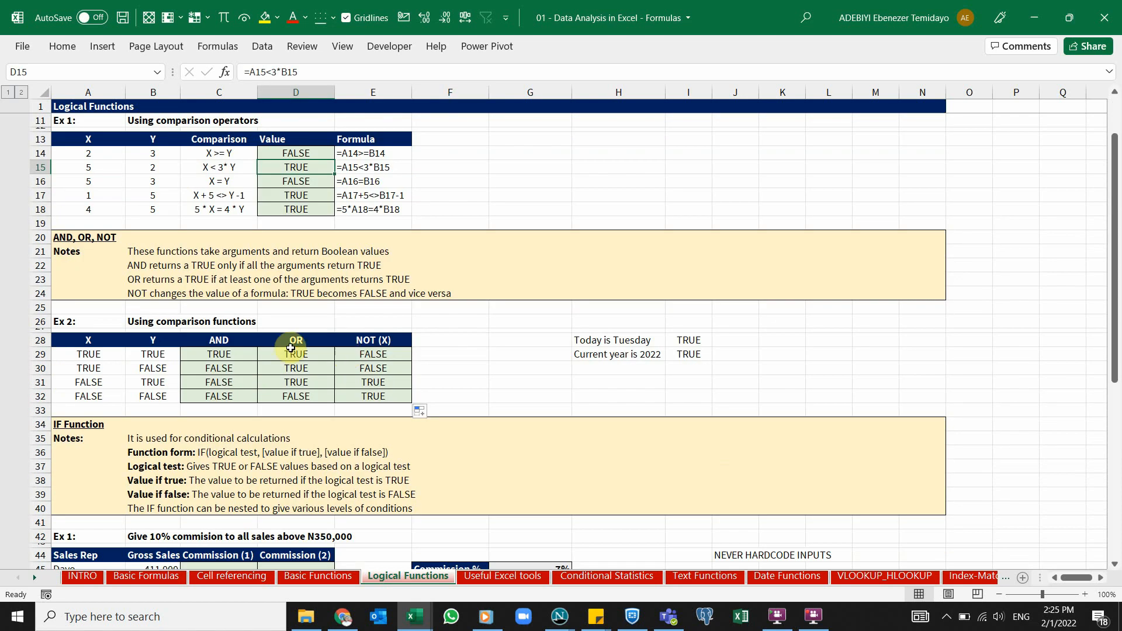
left_click(246, 352)
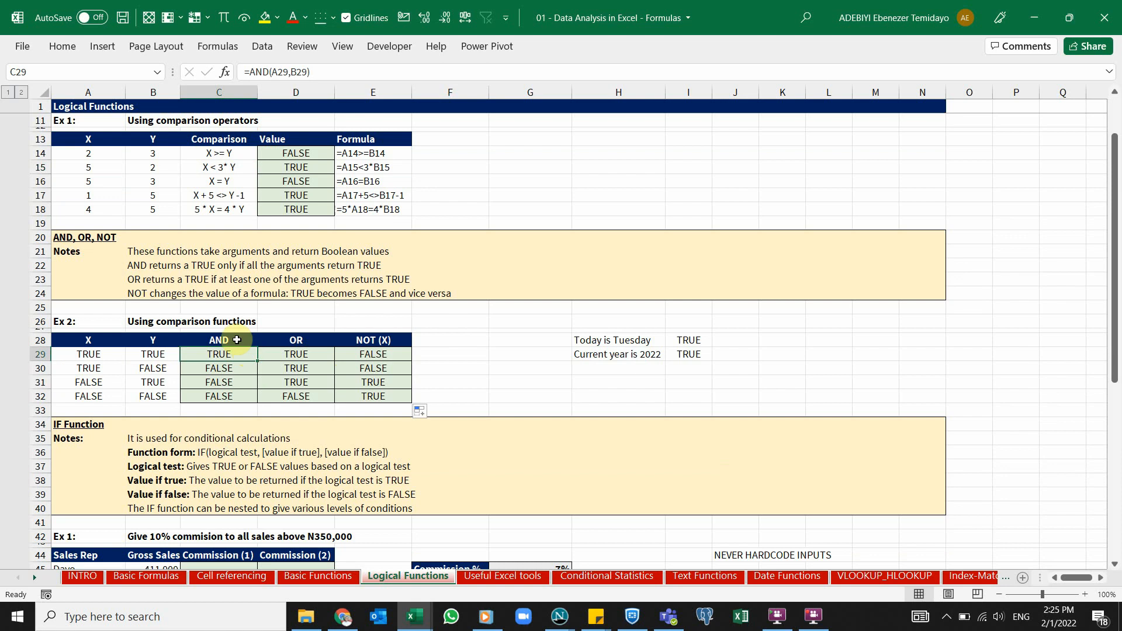
left_click(310, 342)
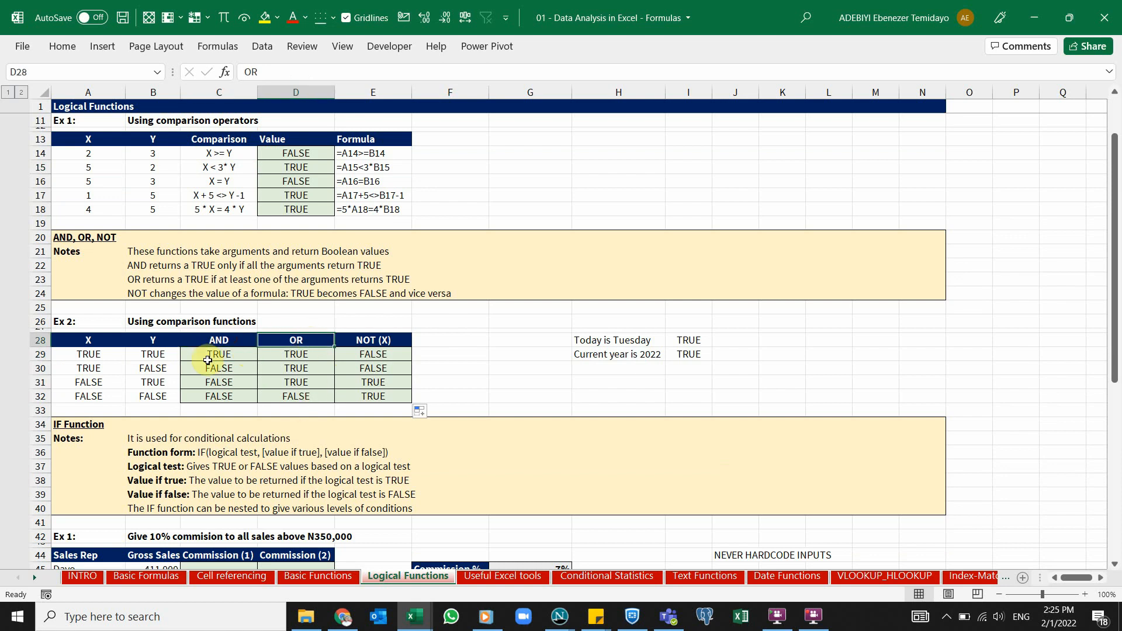
left_click(389, 356)
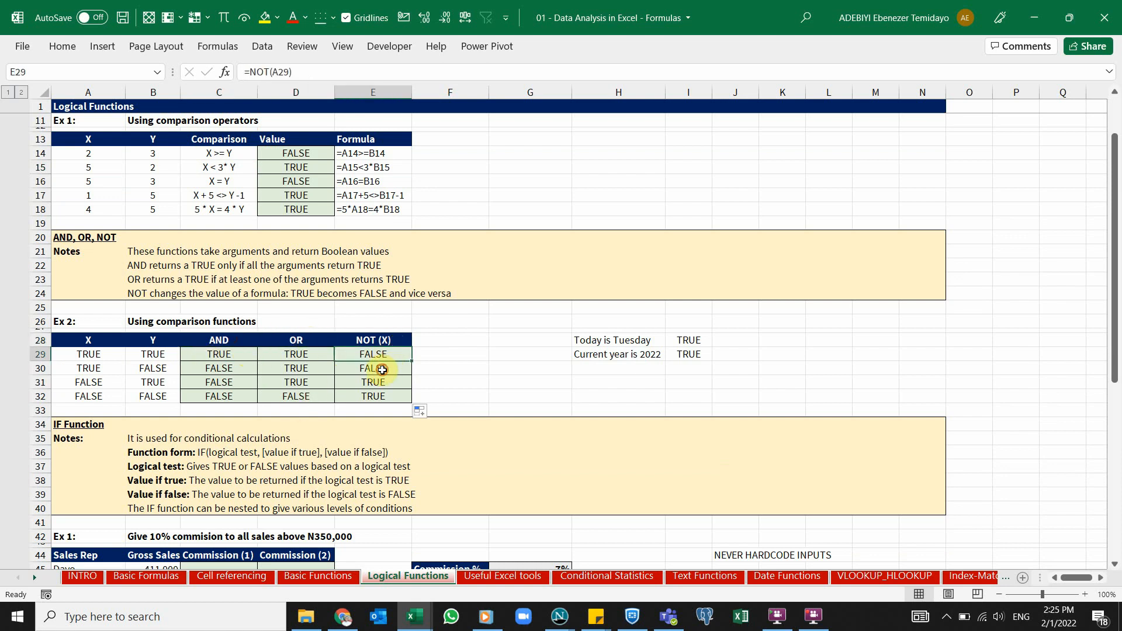
left_click(383, 369)
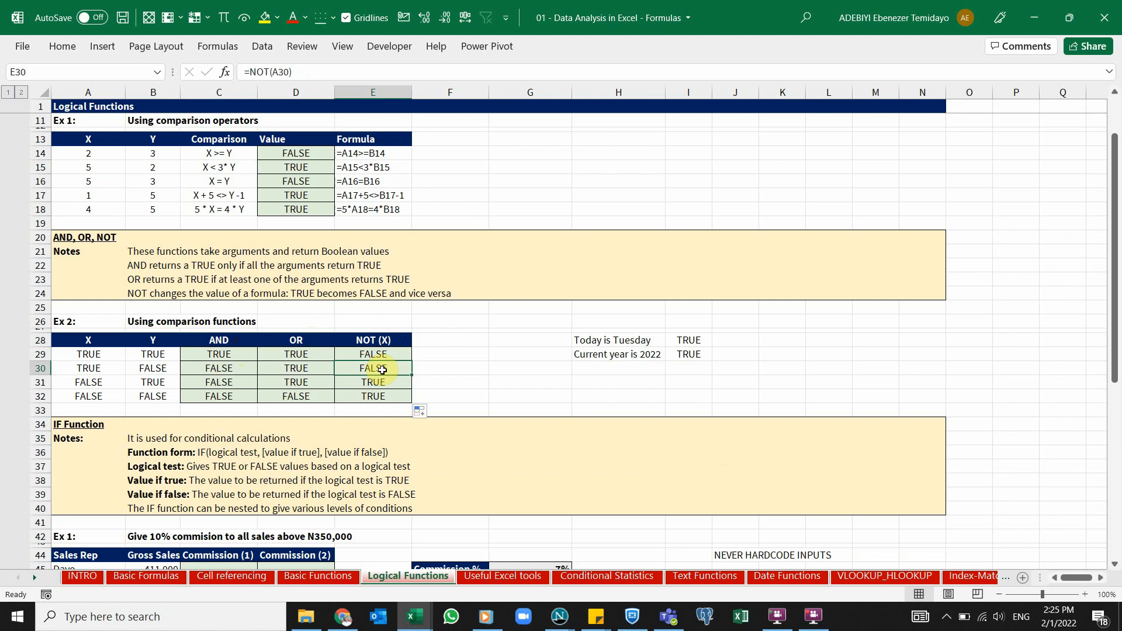
left_click(219, 367)
left_click(220, 354)
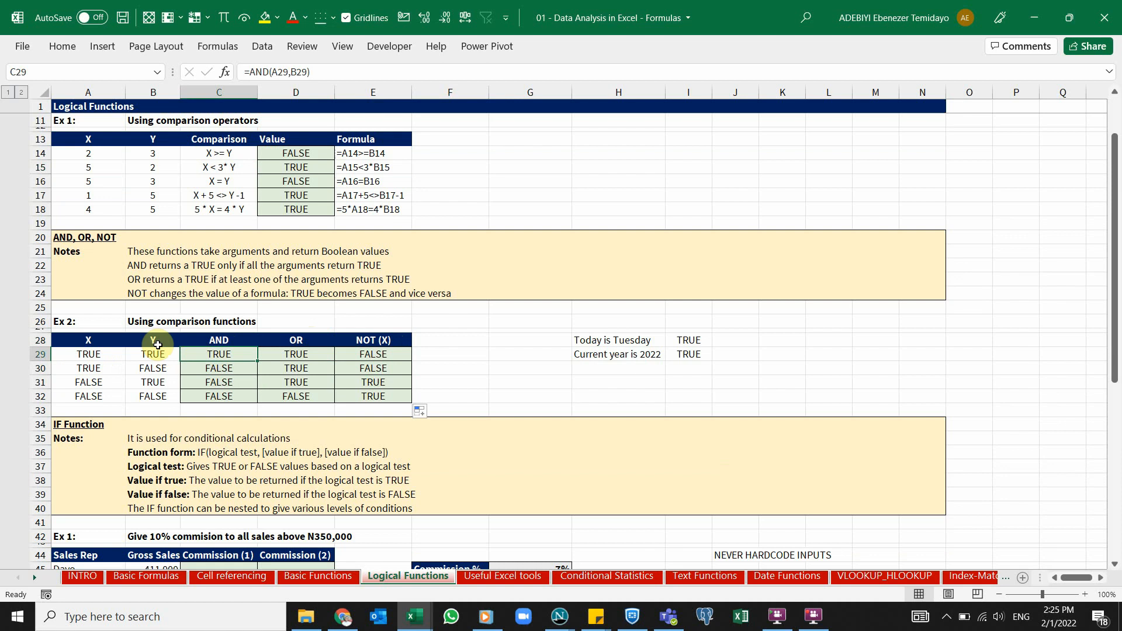
left_click(312, 340)
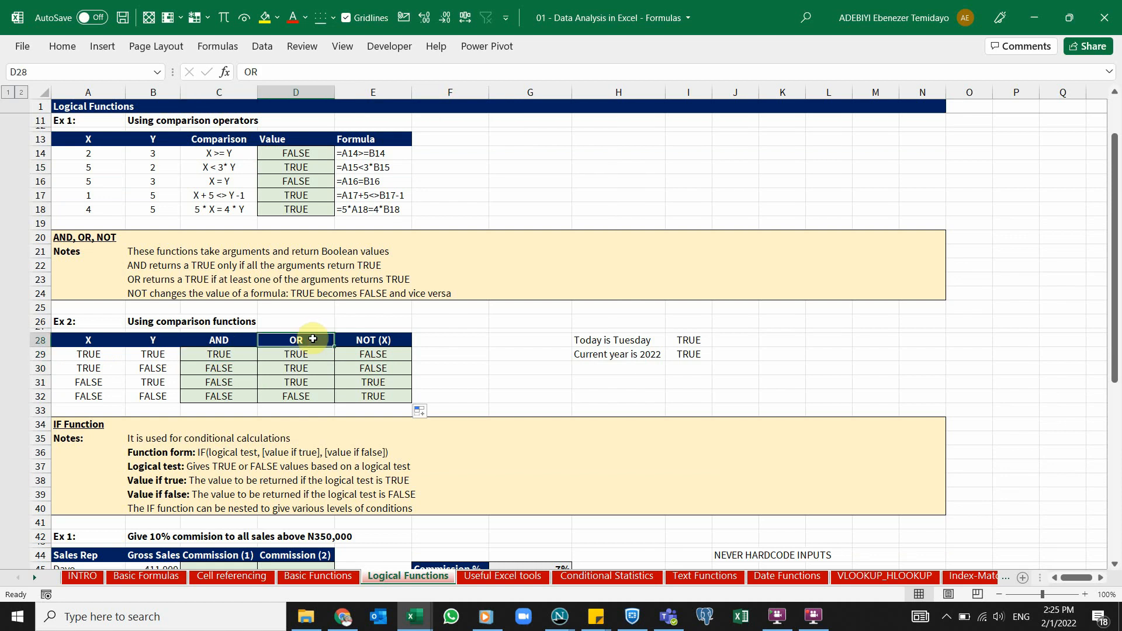
Examine the IF Function notes, including the logical test, value if true and value if false arguments
scroll(312, 339, "down", 5)
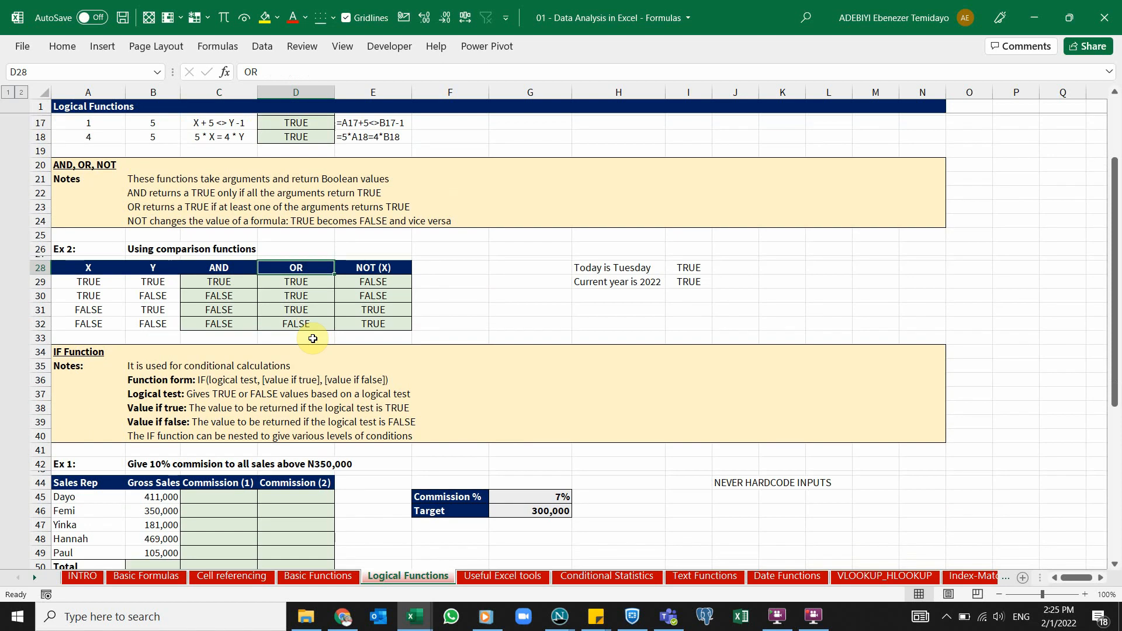
scroll(312, 339, "down", 1)
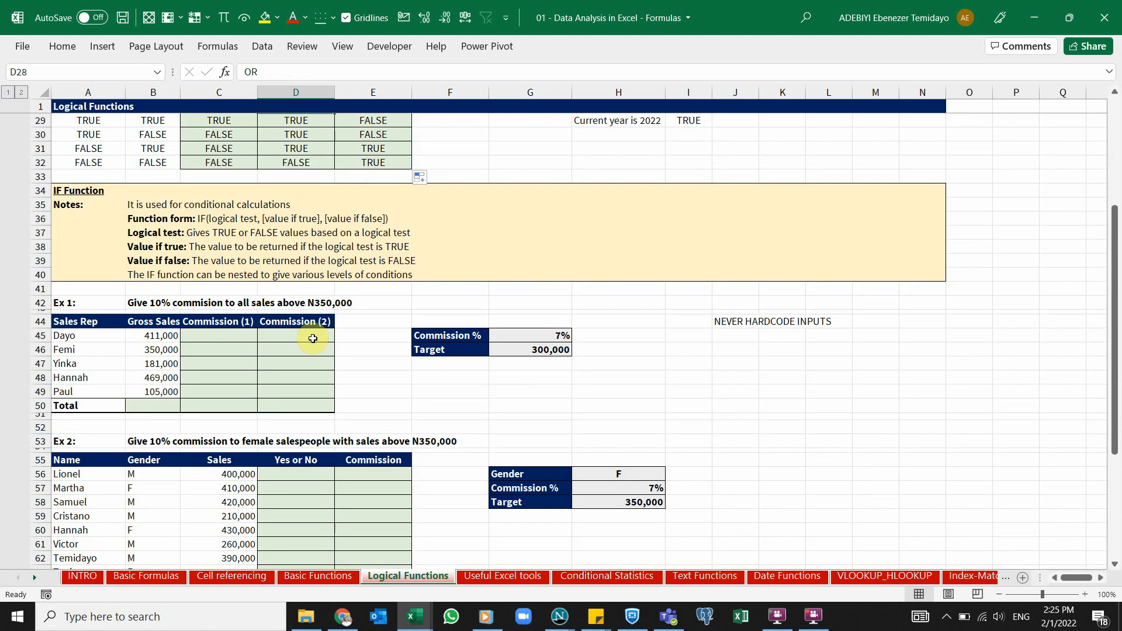
left_click(192, 260)
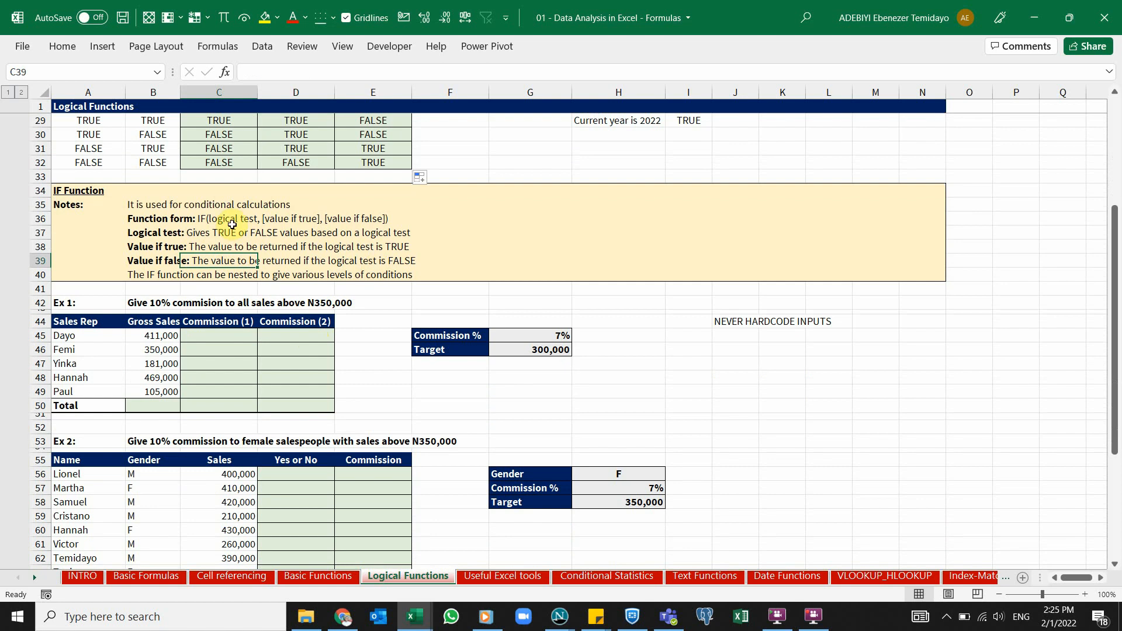
left_click(207, 216)
key("Left")
key("Up")
key("Right")
key("Right")
key("Right")
key("Right")
key("Right")
key("Right")
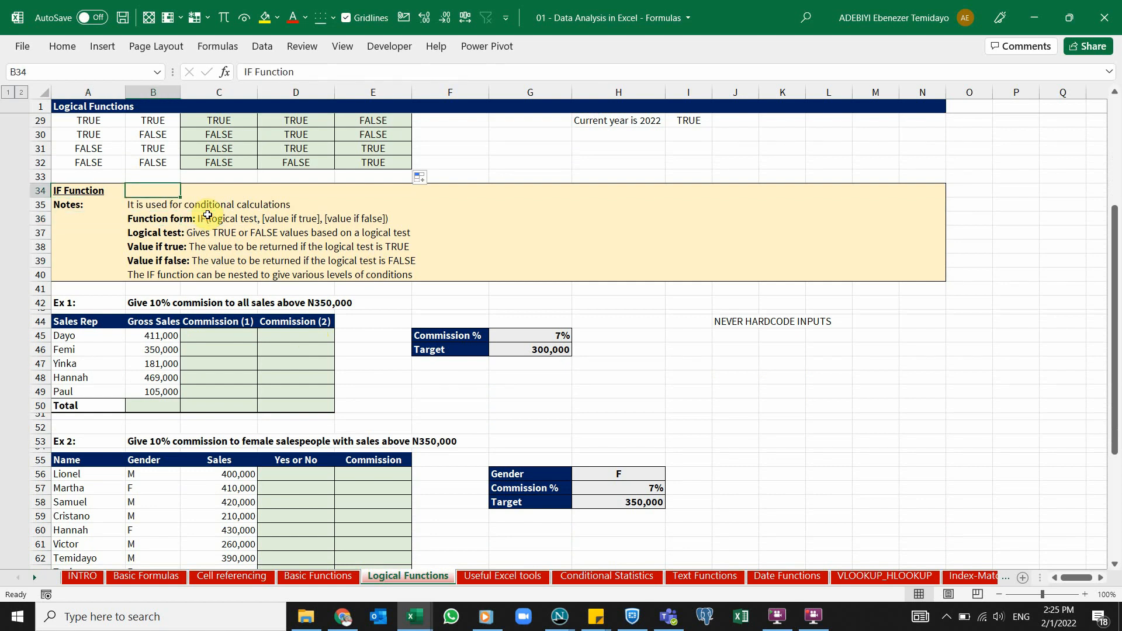
key("Right")
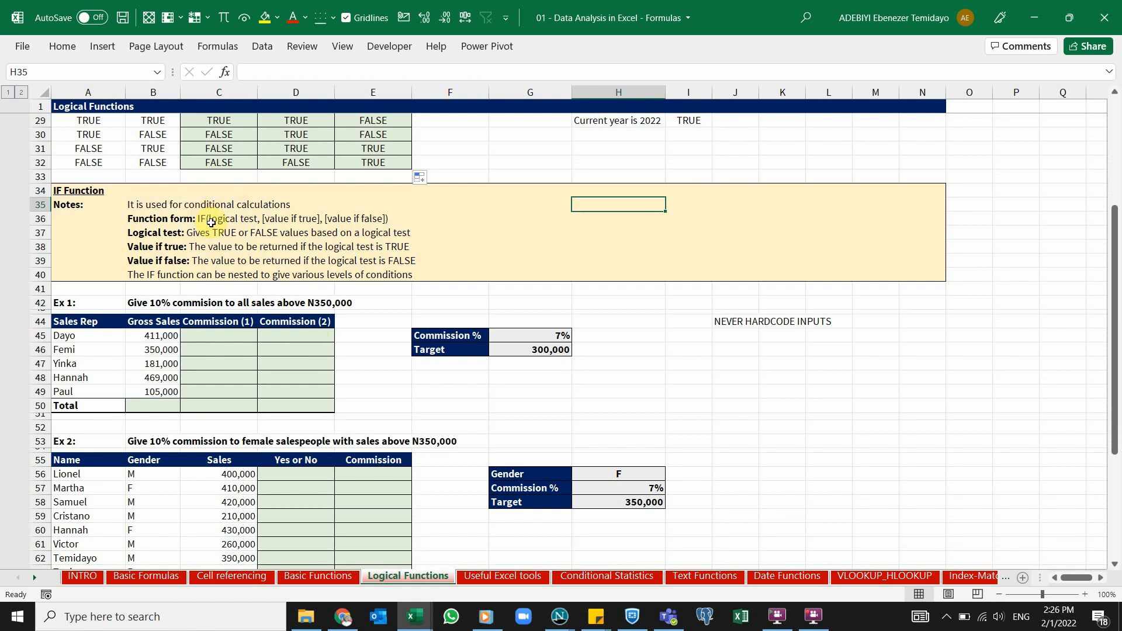
left_click(211, 222)
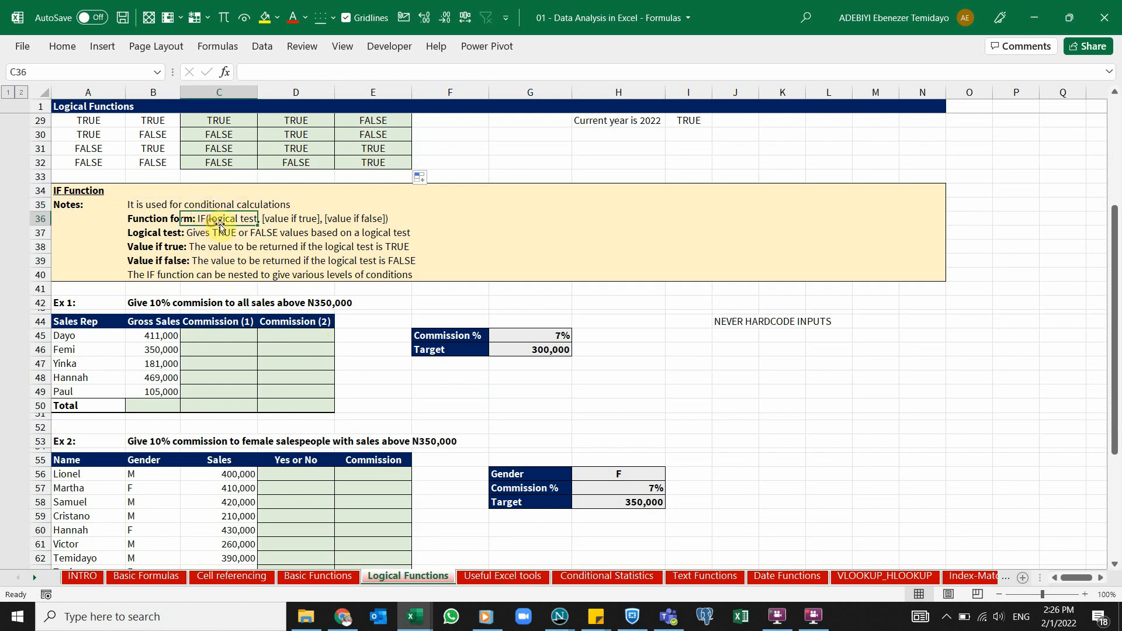
left_click(535, 285)
left_click(237, 221)
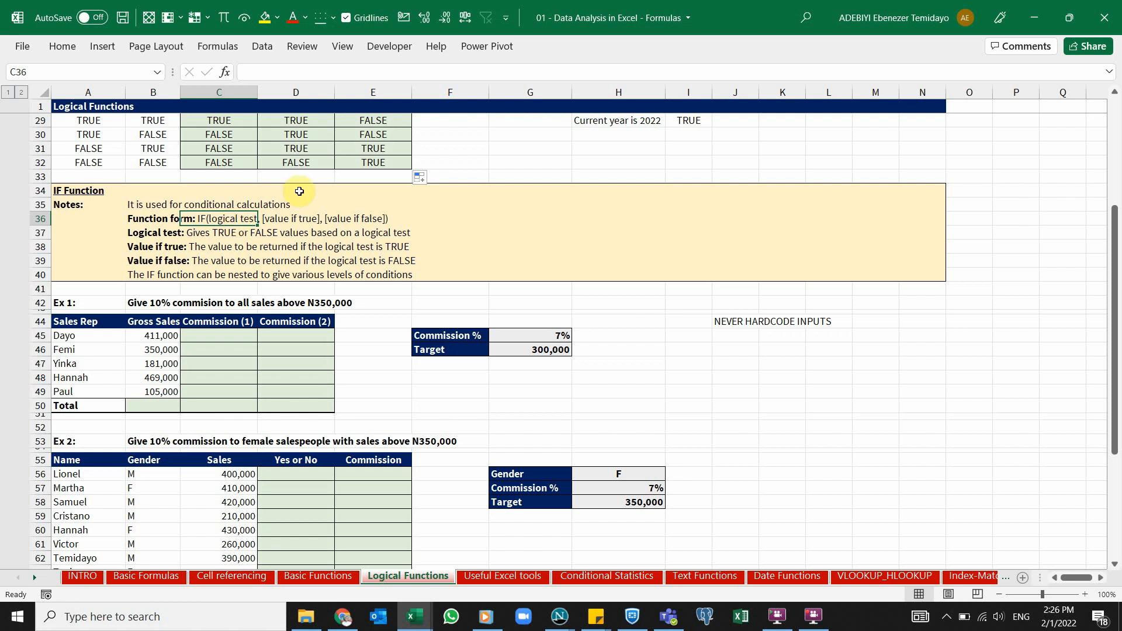
left_click(287, 218)
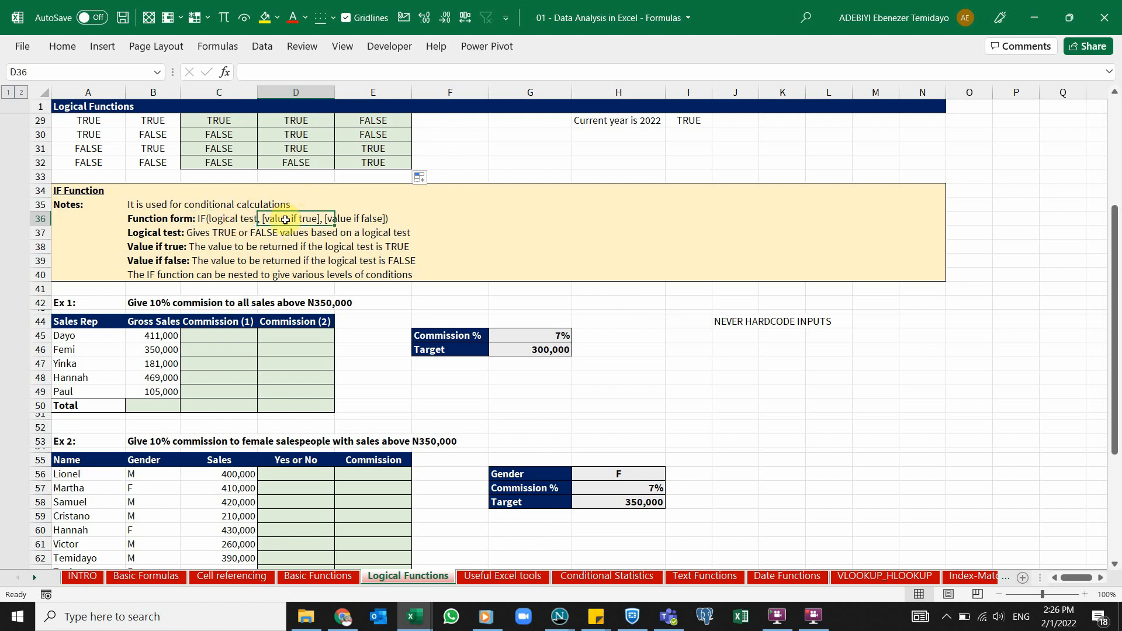
left_click(244, 220)
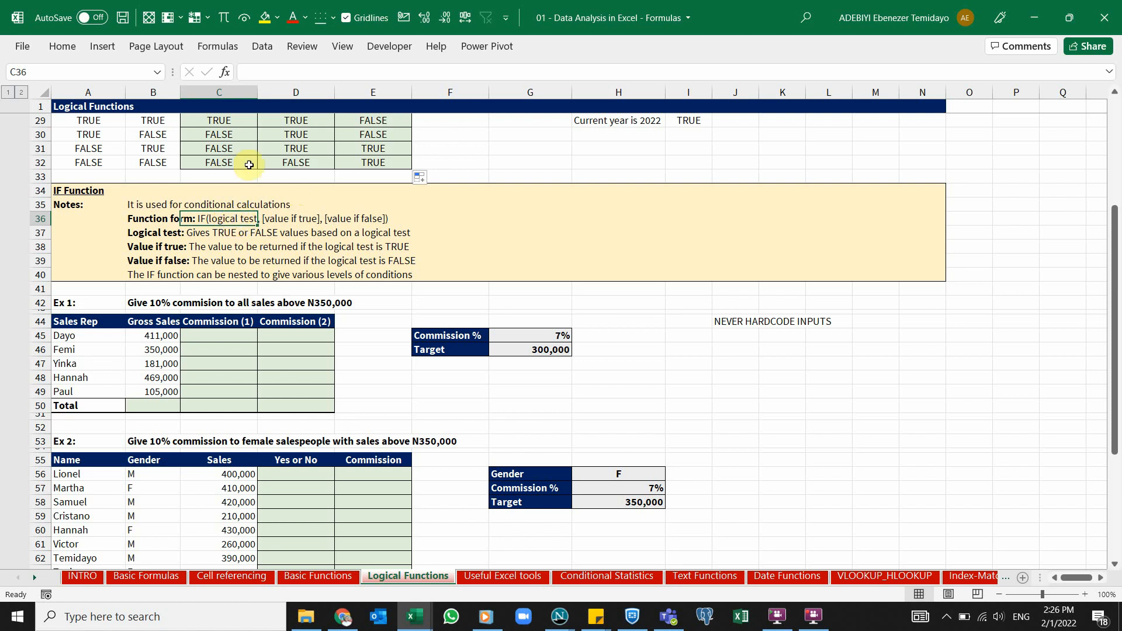
left_click(298, 219)
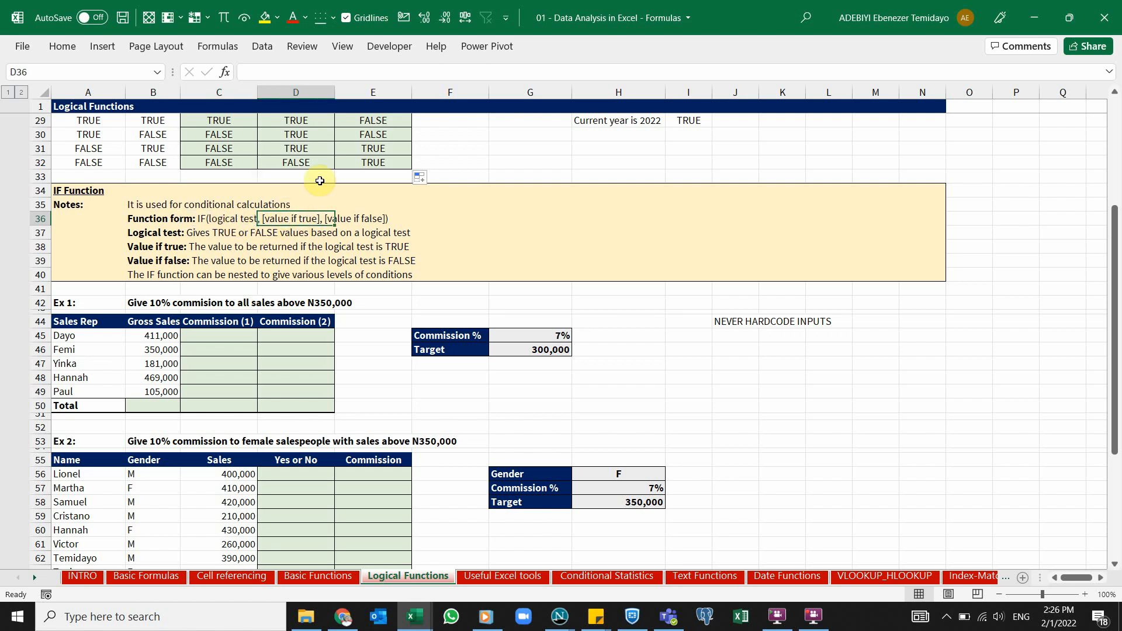
left_click(355, 230)
left_click(351, 218)
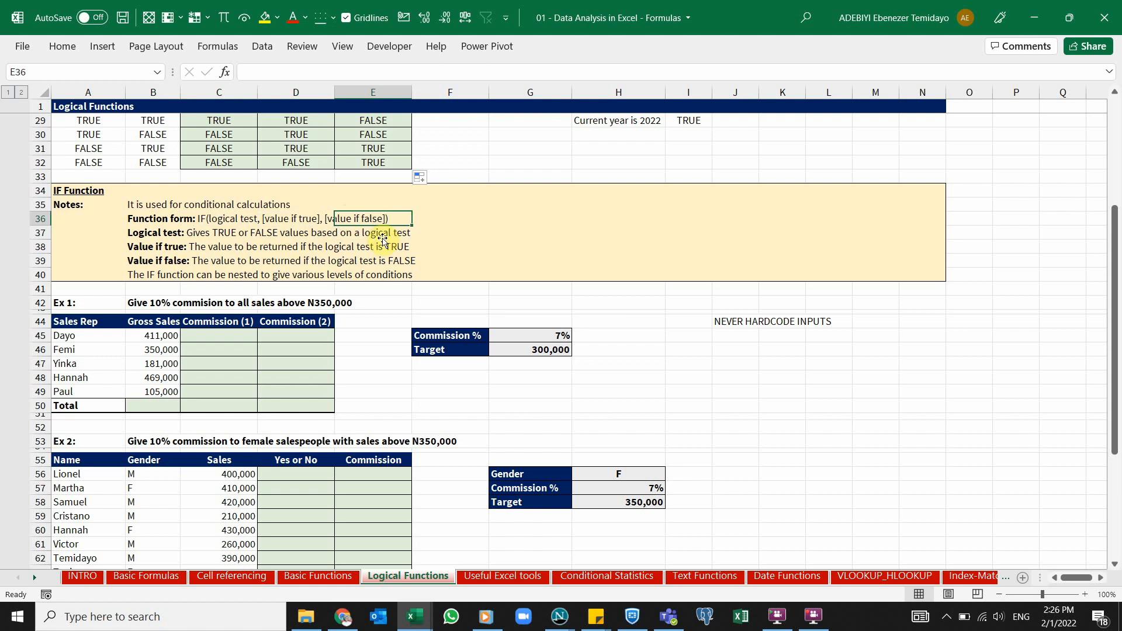
left_click(358, 349)
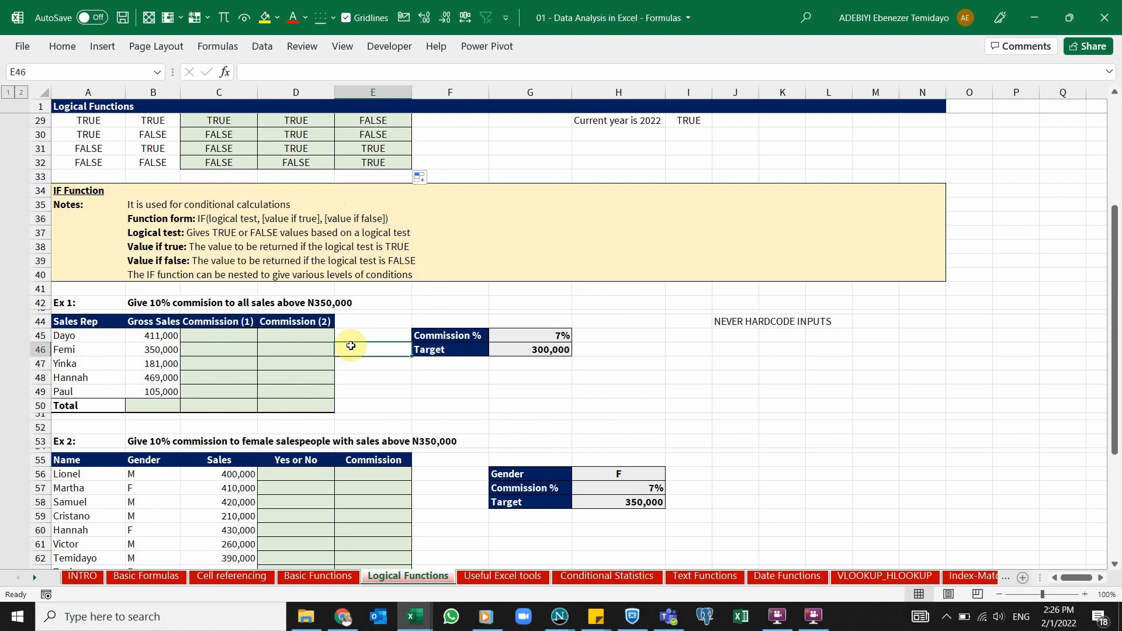
Enter the logical test =B45>350000 in C45, the first Commission (1) cell of the IF exercise on sales above N350,000
scroll(243, 362, "down", 1)
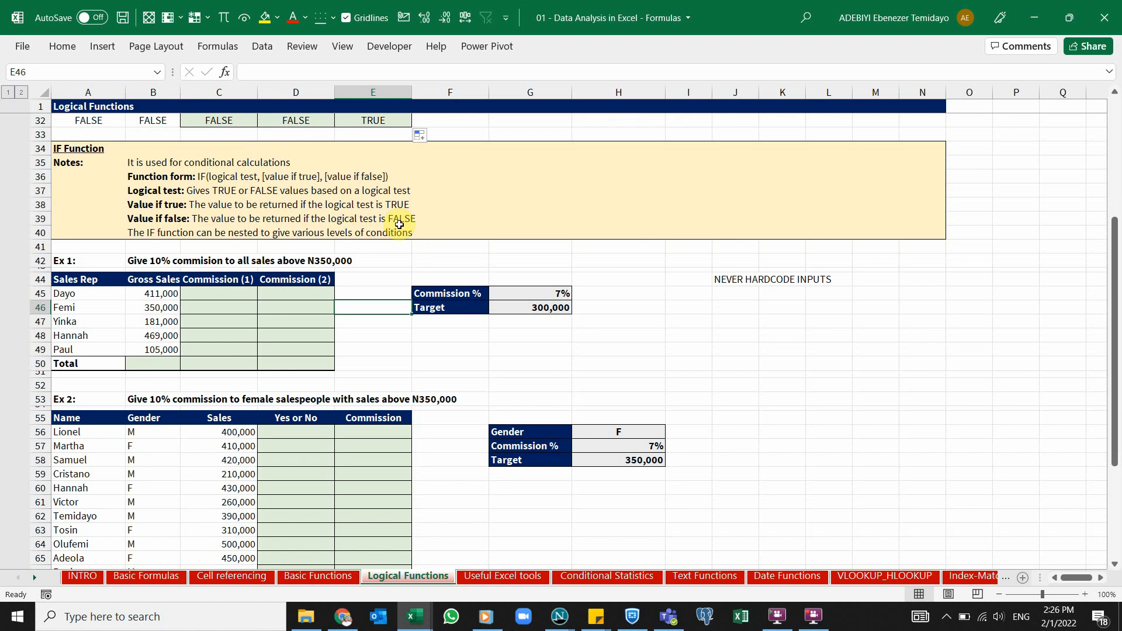
left_click(221, 277)
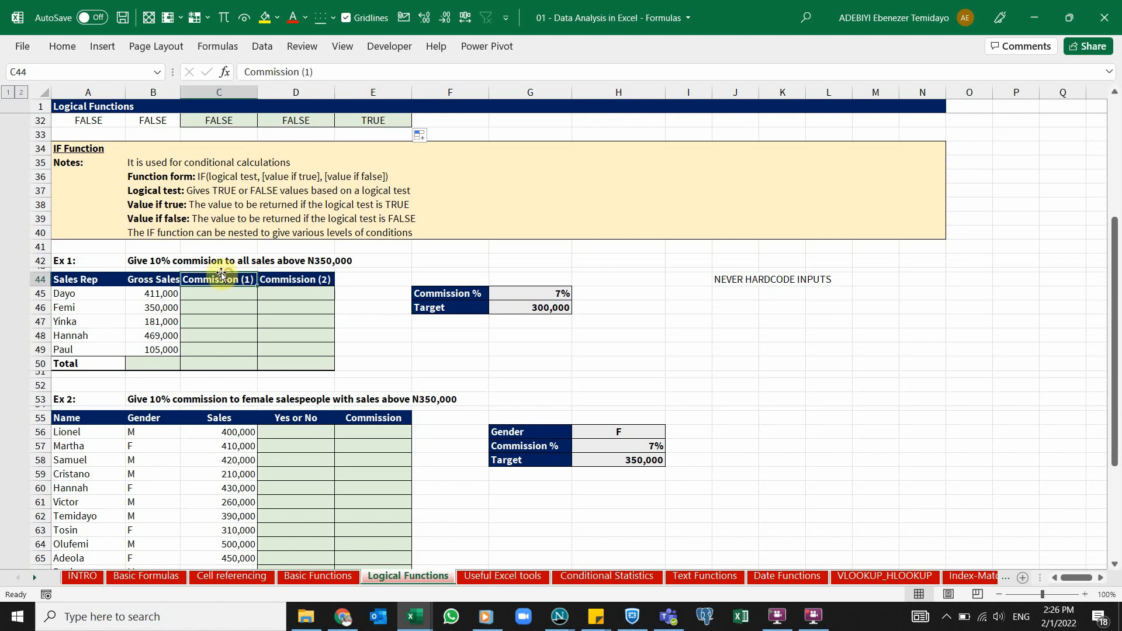
left_click(169, 277)
left_click(159, 260)
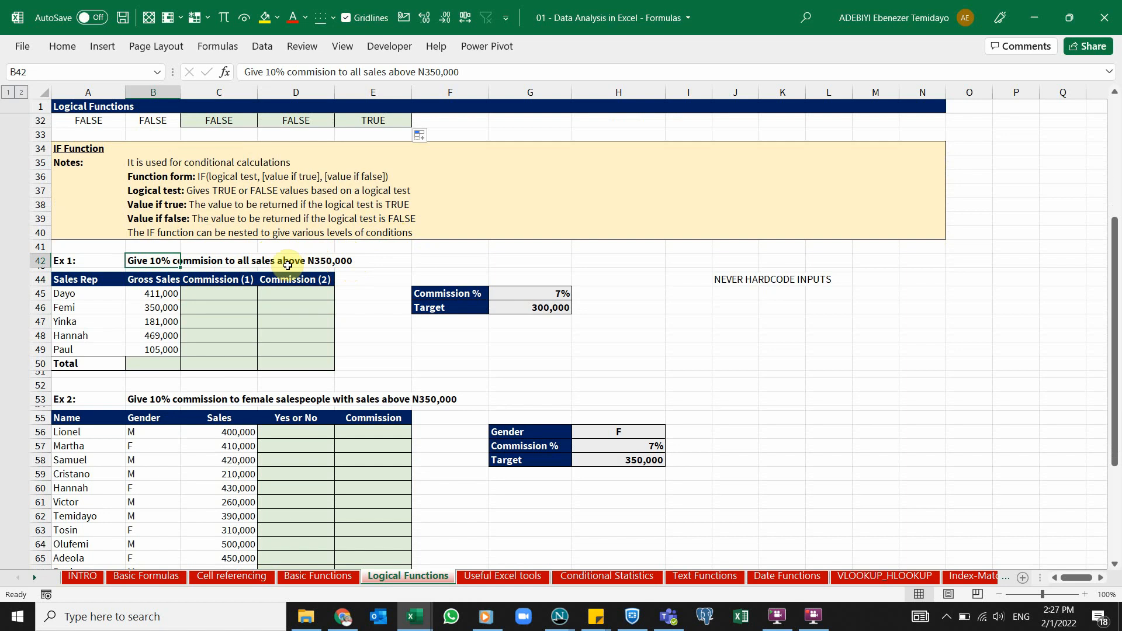
left_click(172, 307)
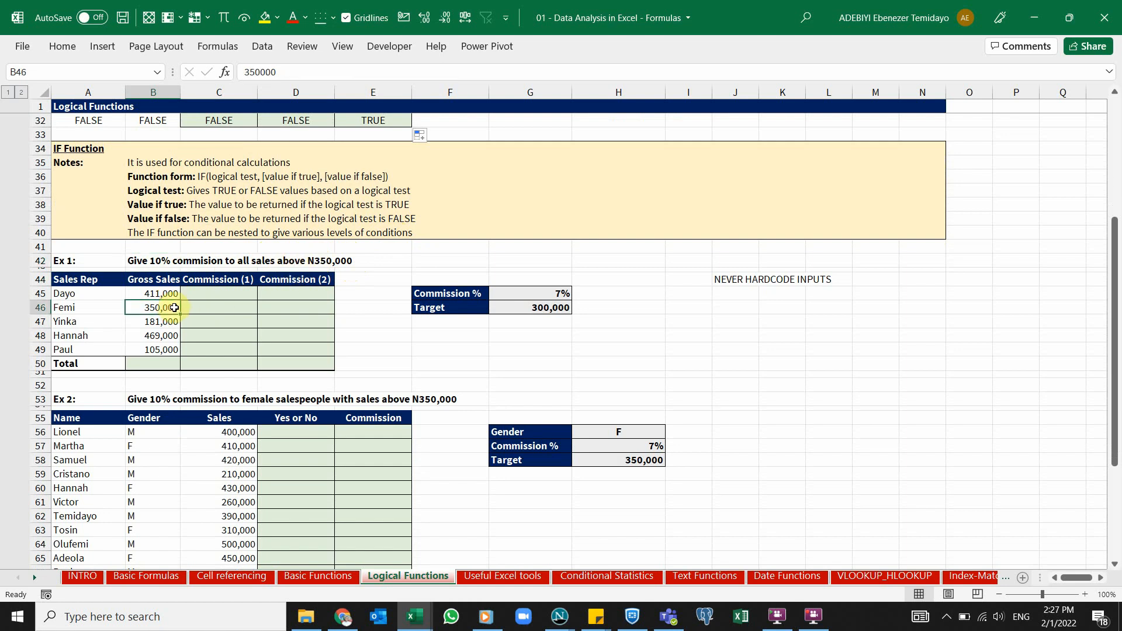
left_click(208, 293)
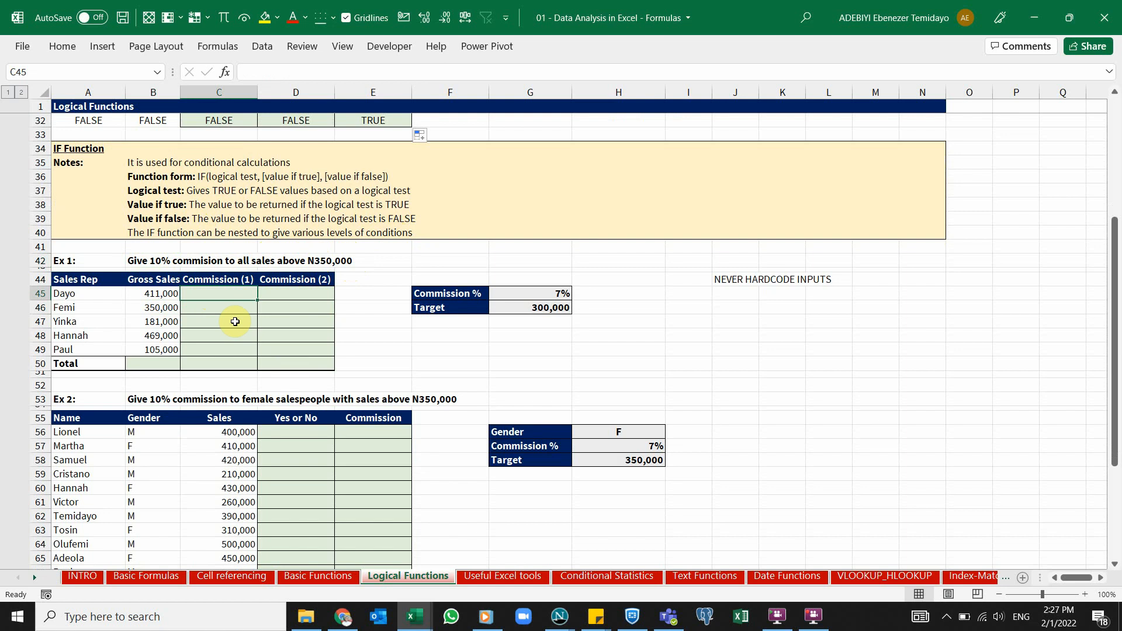
type("=")
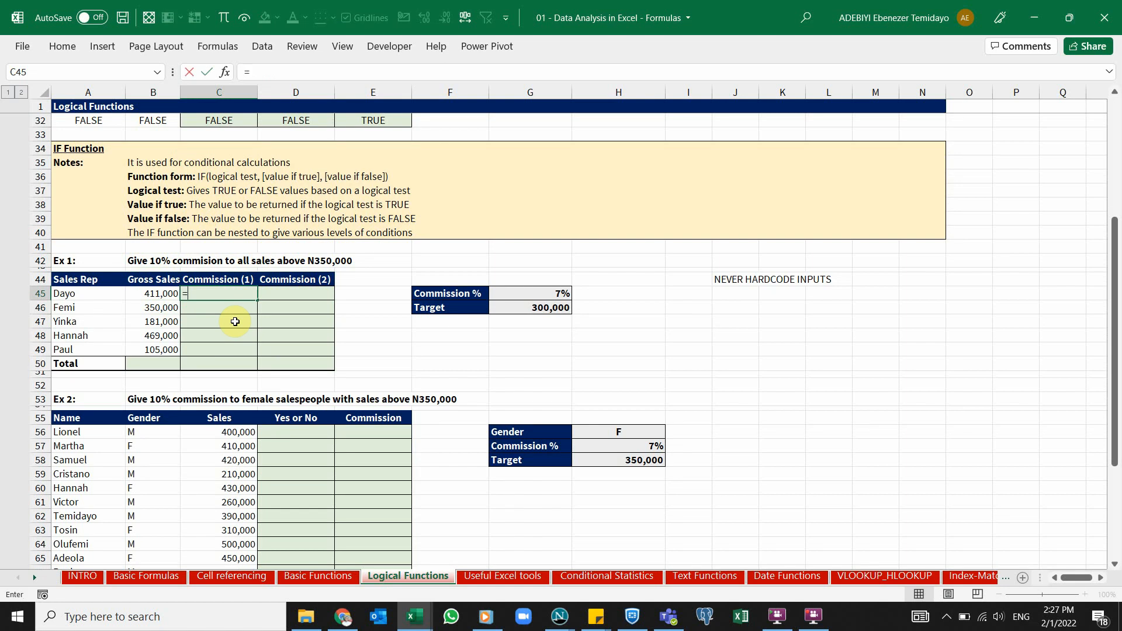
key("Left")
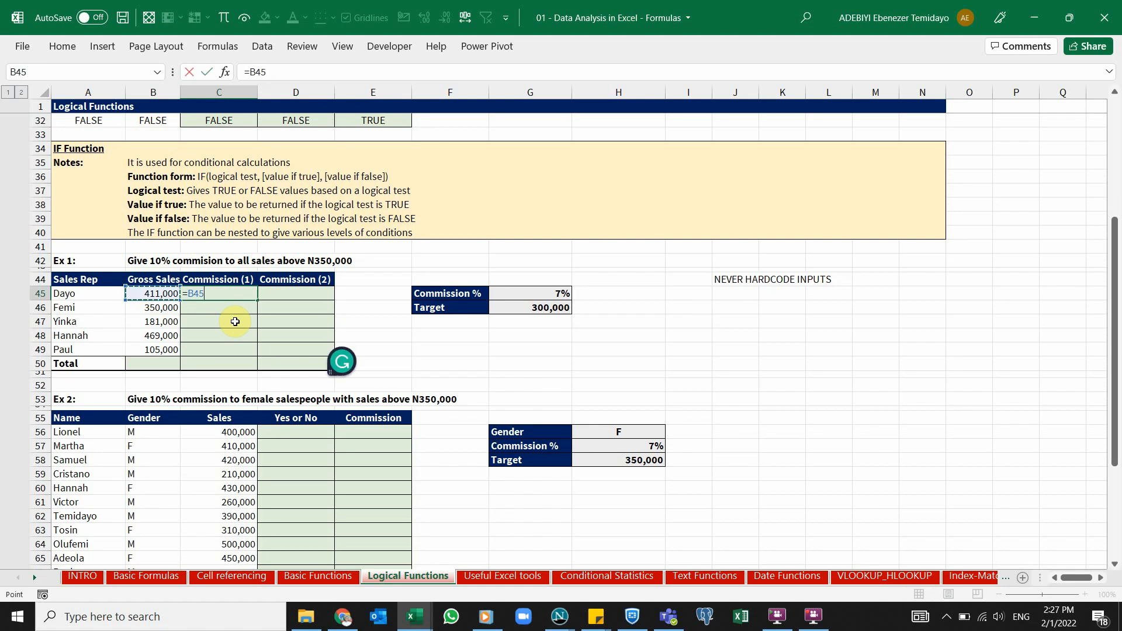
type(">350000")
key("ctrl+Return")
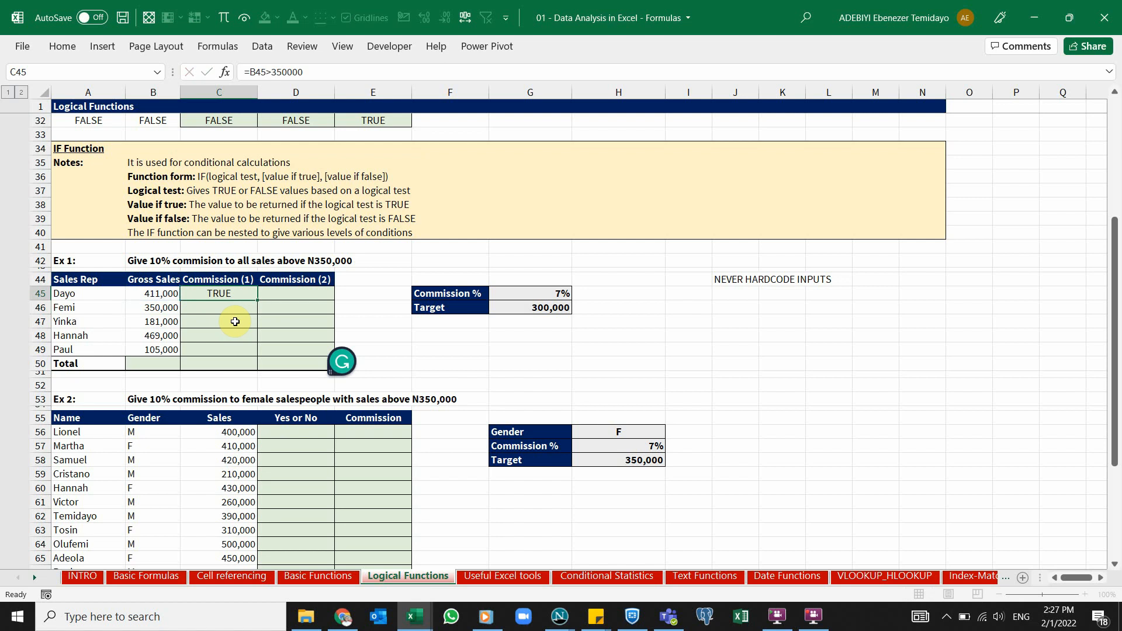
Fill the C45 logical test down the Commission (1) column to C49 and check it against the gross sales
left_click(167, 294)
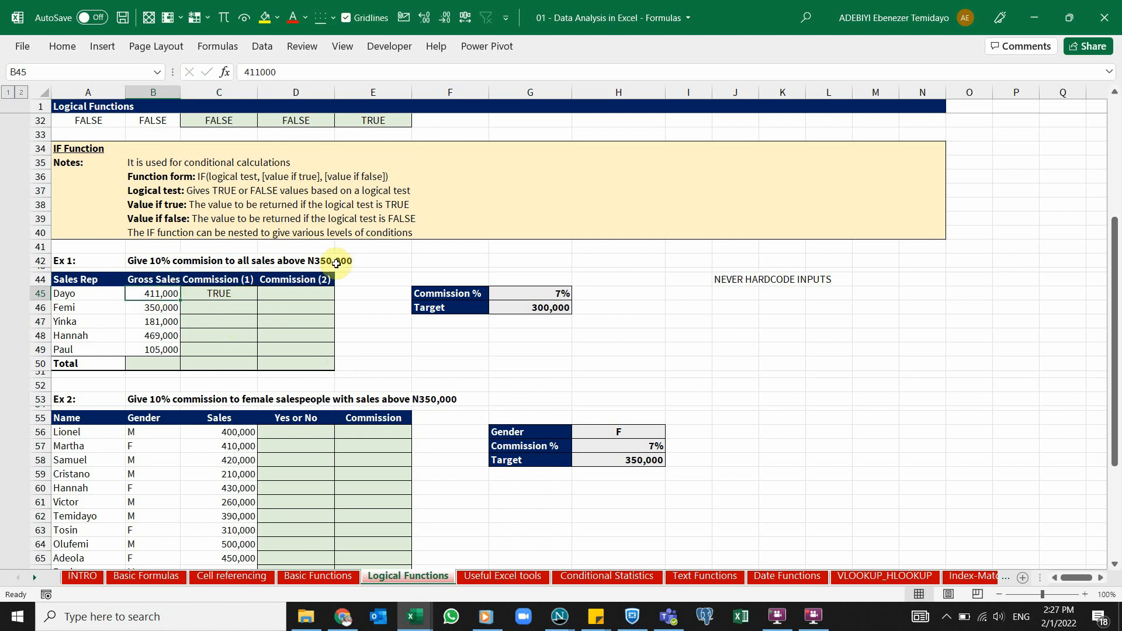
left_click(246, 294)
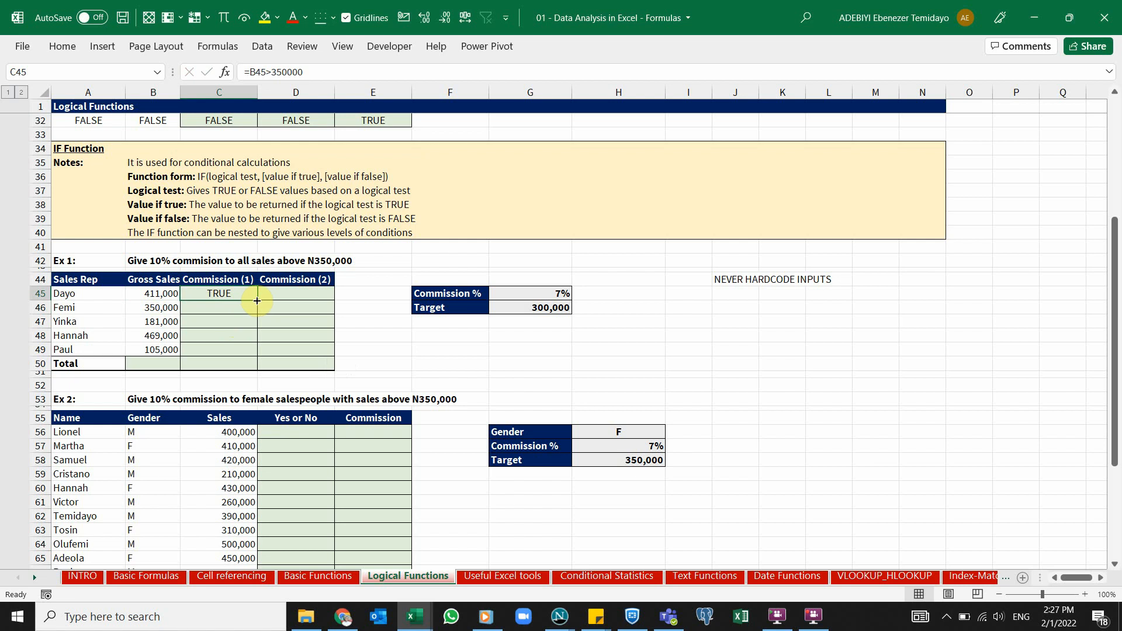
left_click_drag(256, 299, 251, 350)
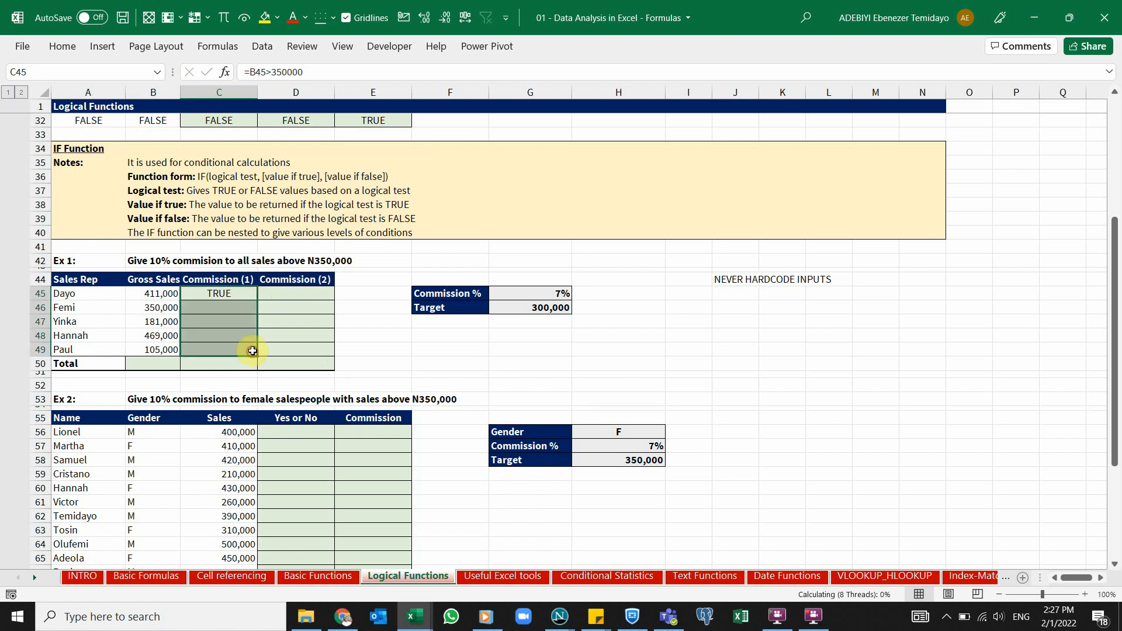
left_click(231, 309)
left_click(167, 310)
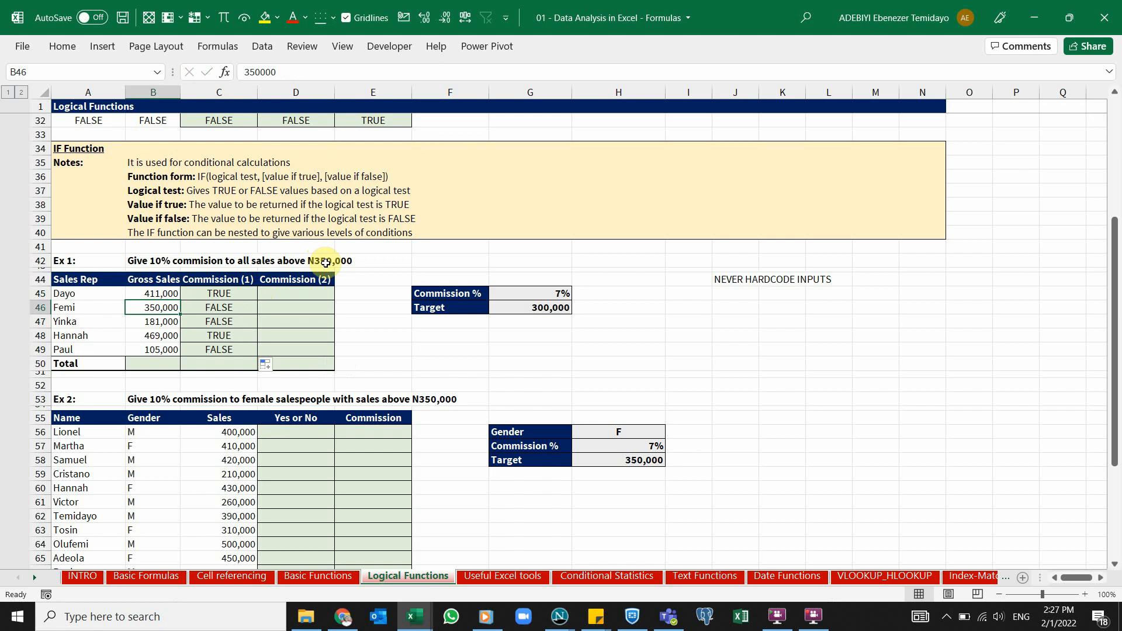
left_click(155, 260)
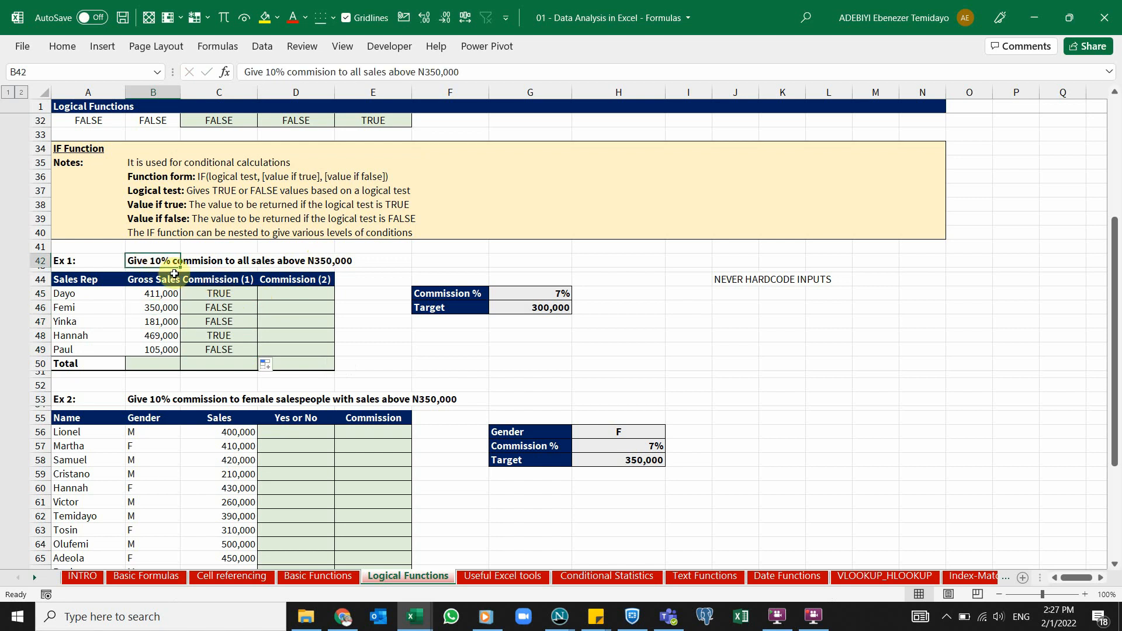
left_click(223, 307)
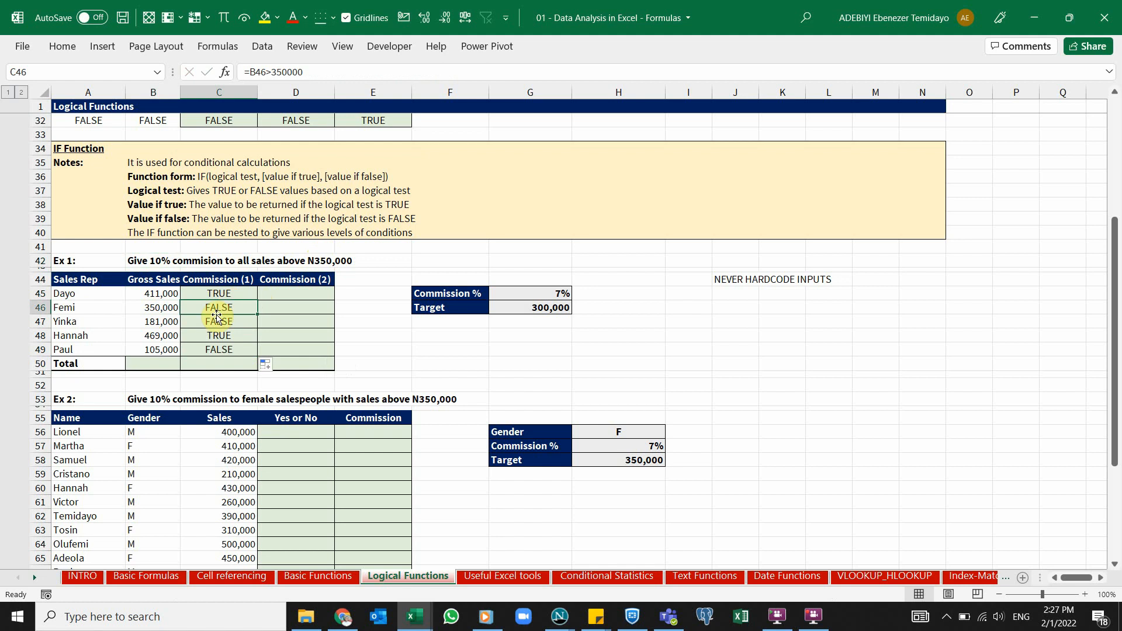
left_click(195, 323)
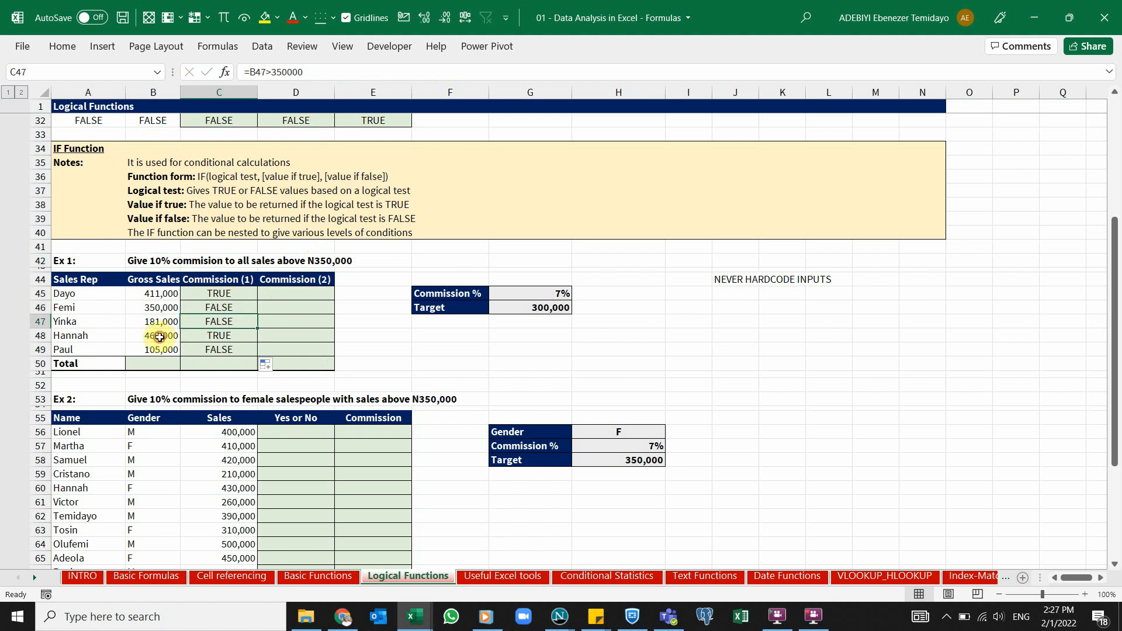
Compare the logical test results in C48 and C49 with their gross sales, and review the whole Commission (1) range C45:C49
left_click(169, 336)
left_click(187, 334)
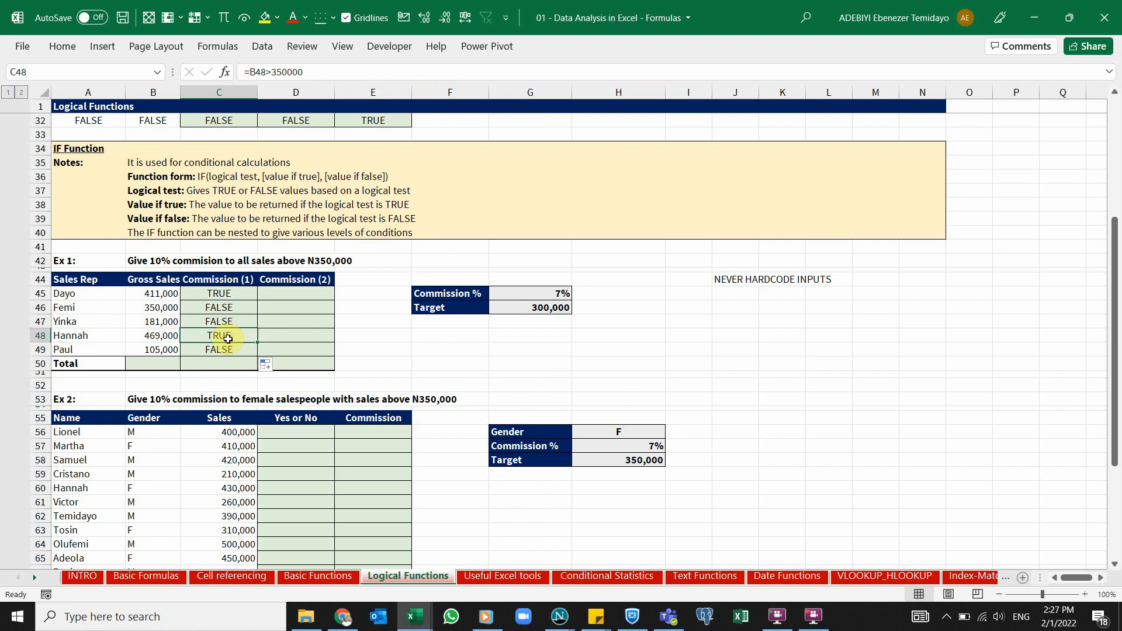
left_click(174, 348)
left_click(207, 348)
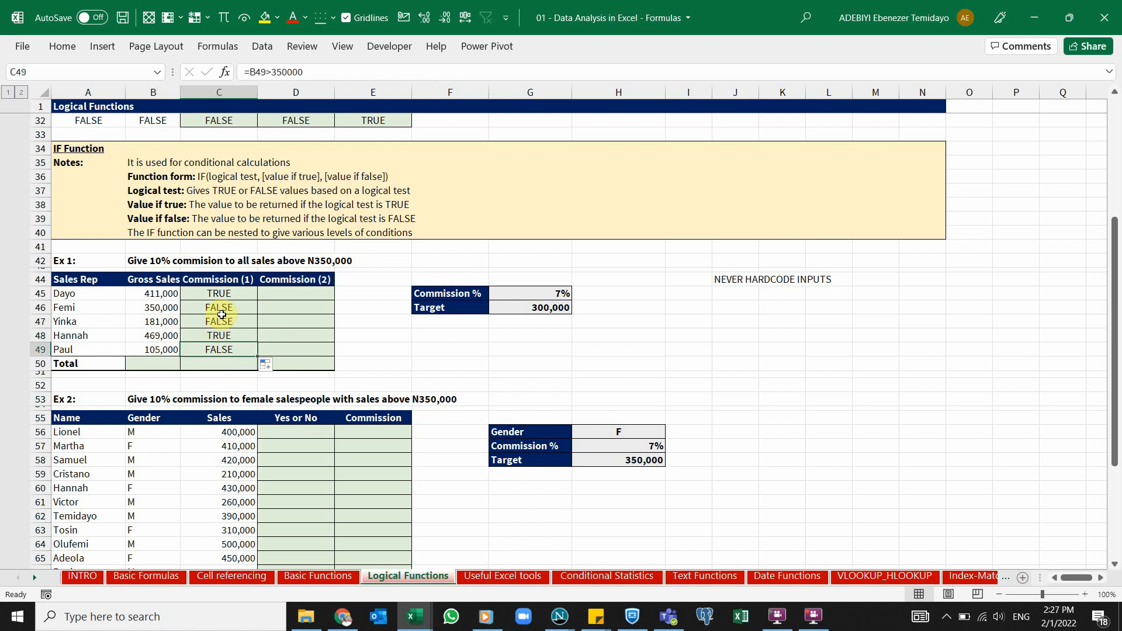
left_click_drag(232, 293, 242, 345)
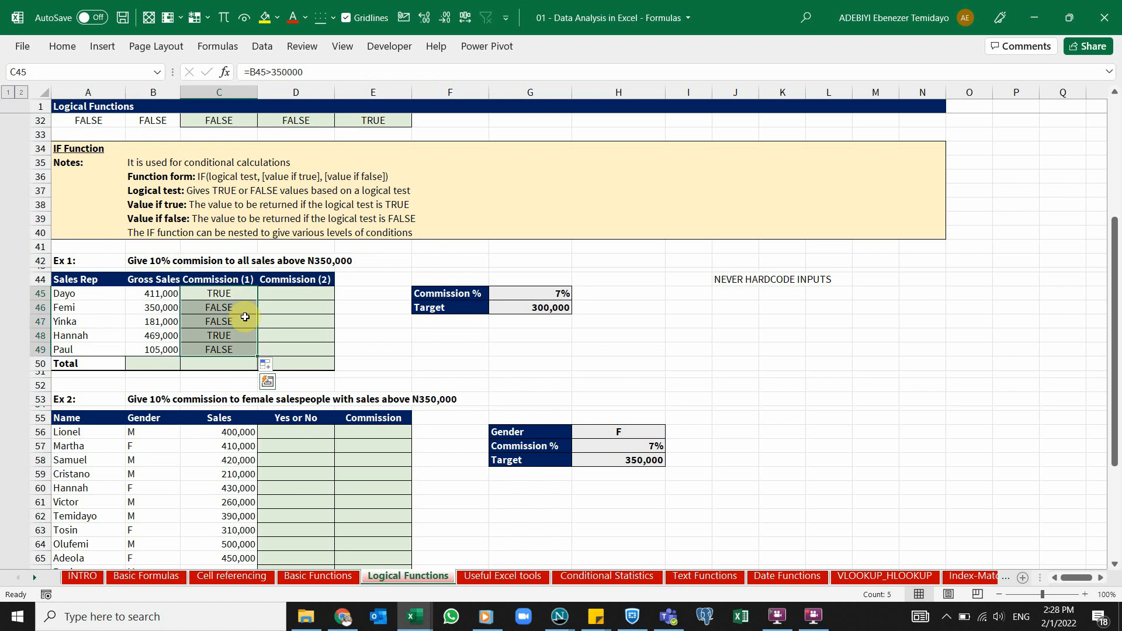
left_click(153, 291)
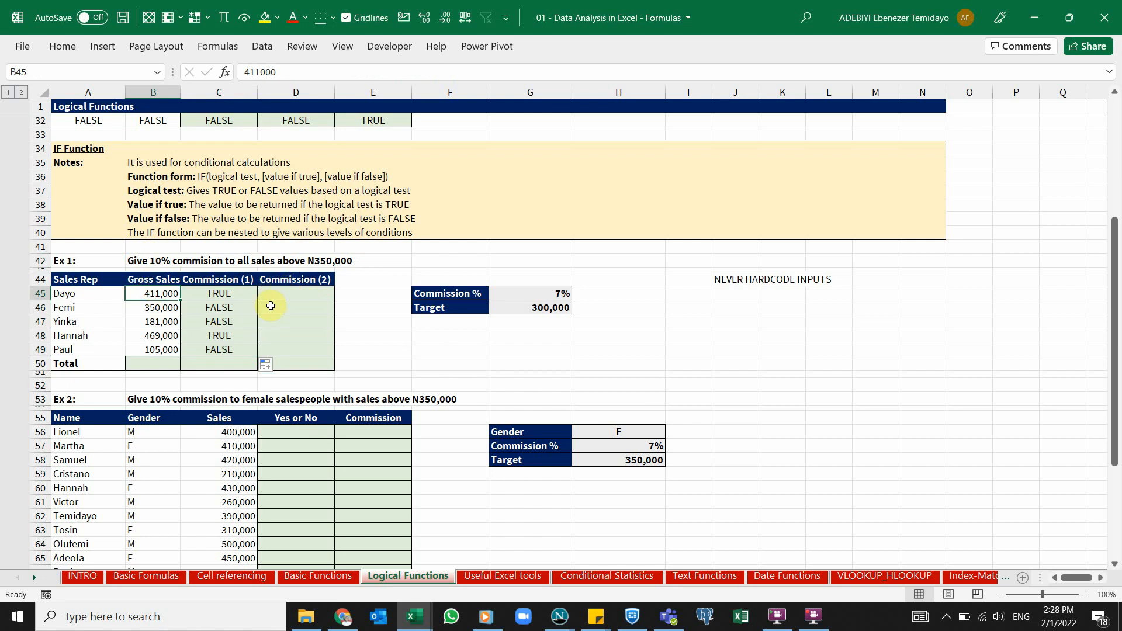
Clear the logical test formulas from the Commission (1) cells C45 to C49
left_click(242, 296)
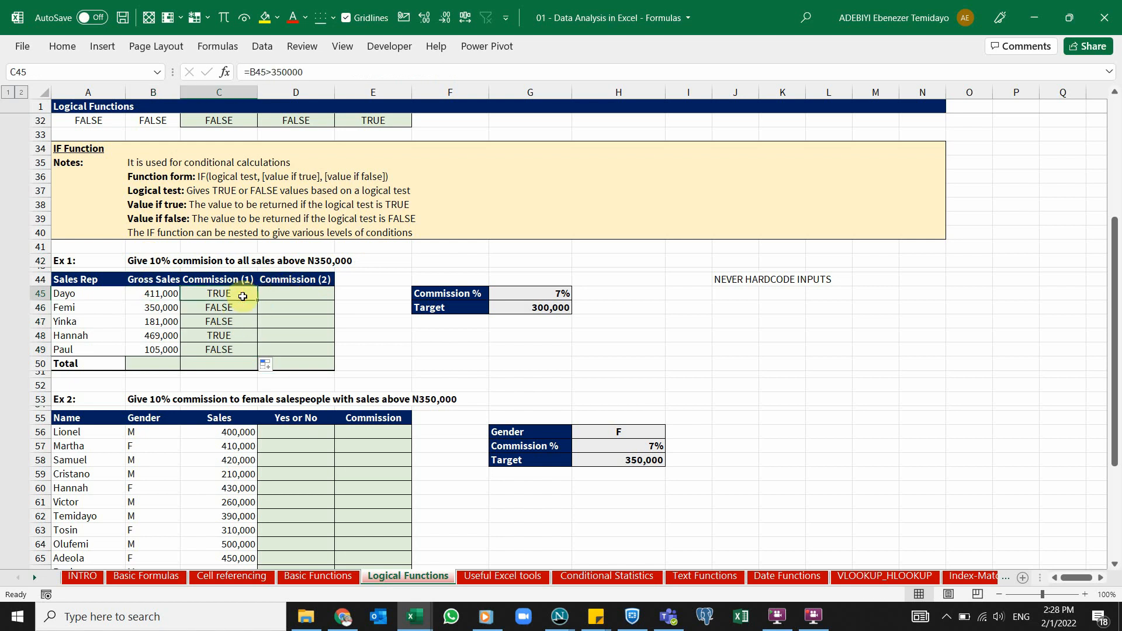
key("shift+Down")
key("shift+Down")
key("shift+Down")
key("shift+Down")
key("ctrl+v")
key("Left")
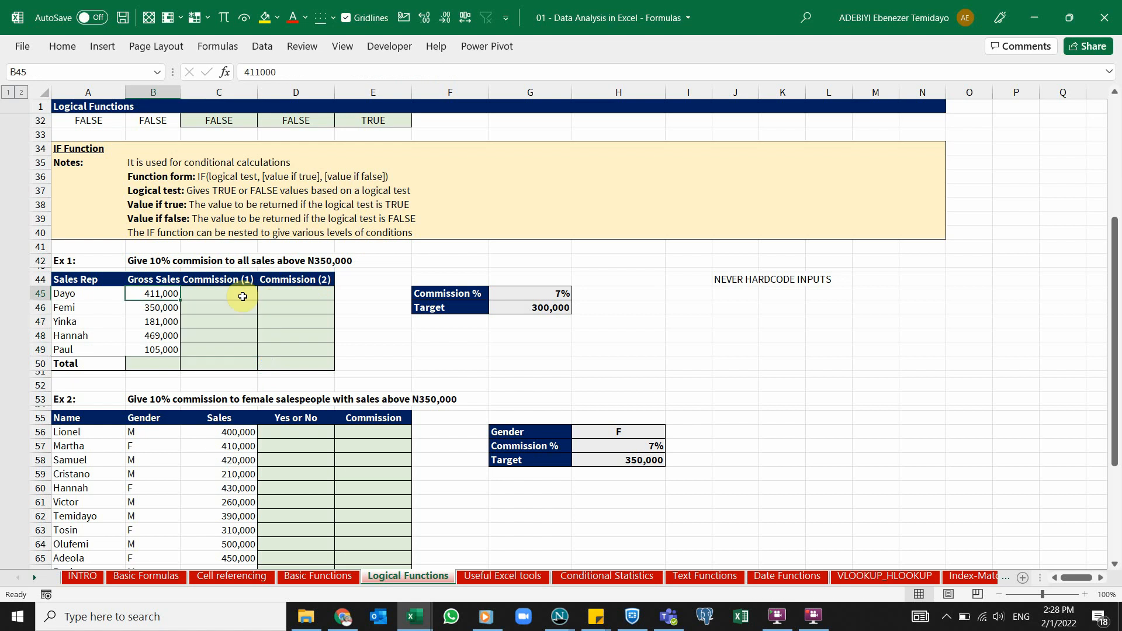
Start an IF formula in C45 with B45>350000 as the logical test, without a thousands separator in the number
key("Right")
type("=")
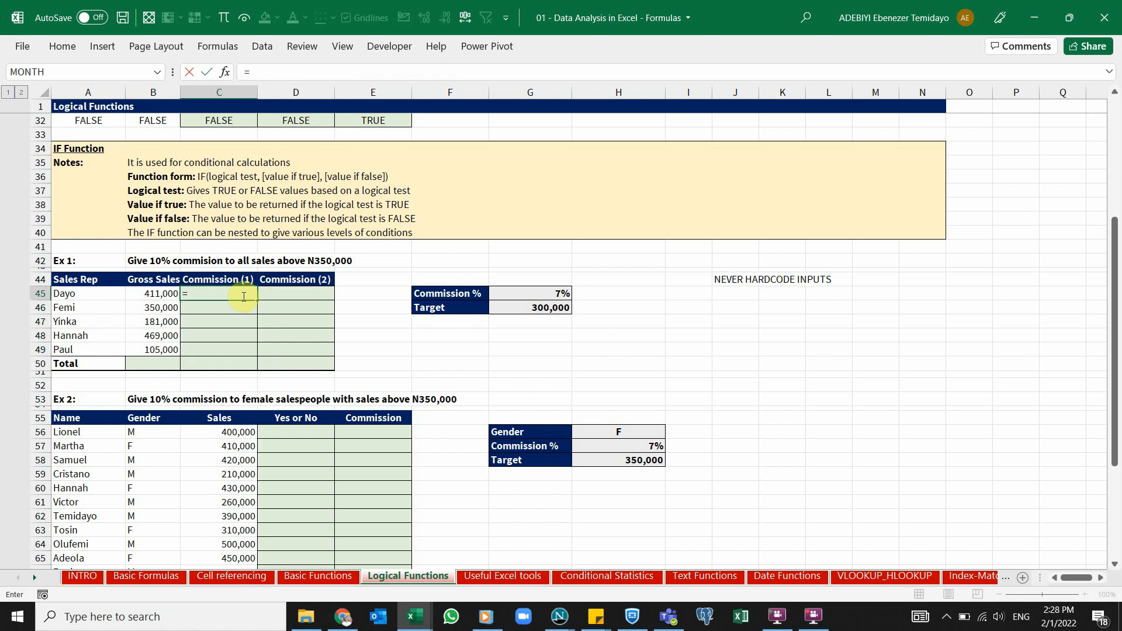
type("if")
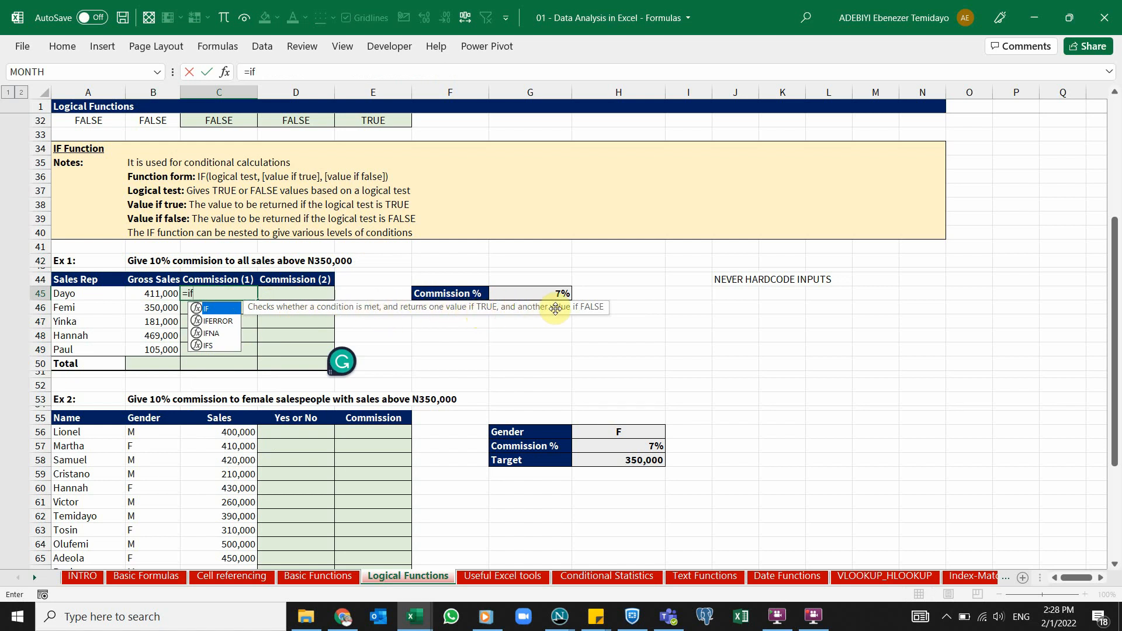
double_click(206, 308)
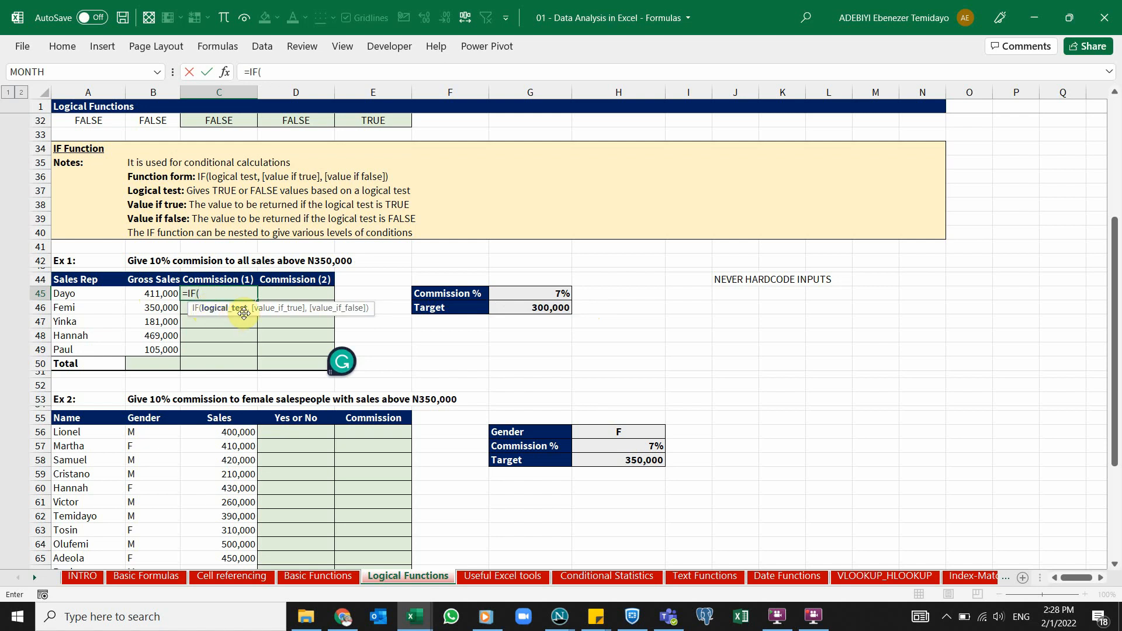
left_click(156, 294)
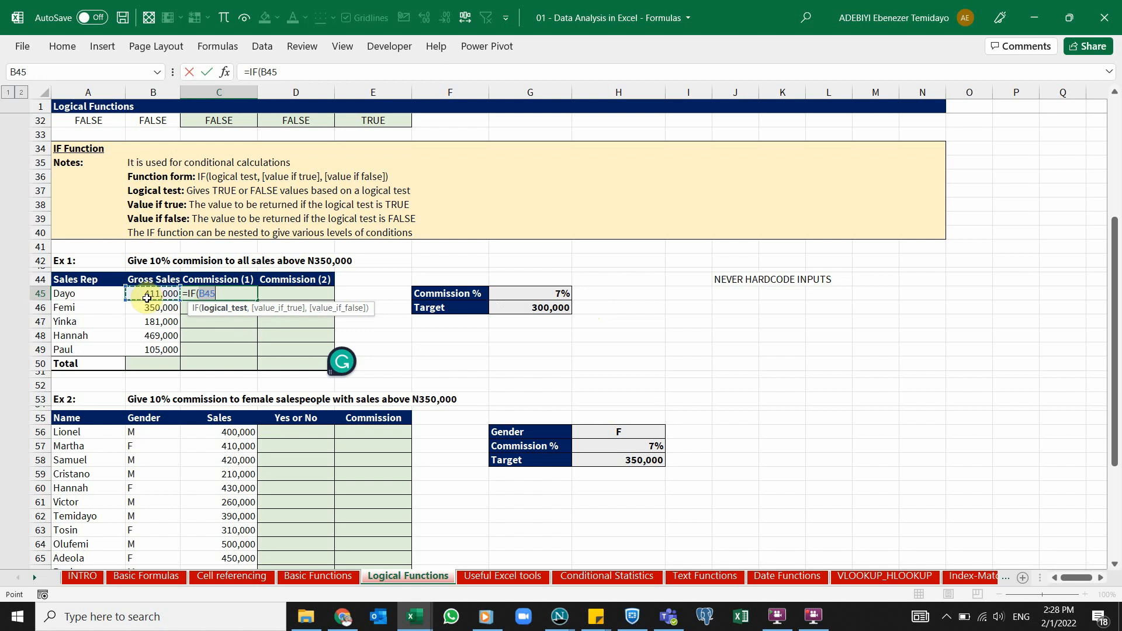
type(">")
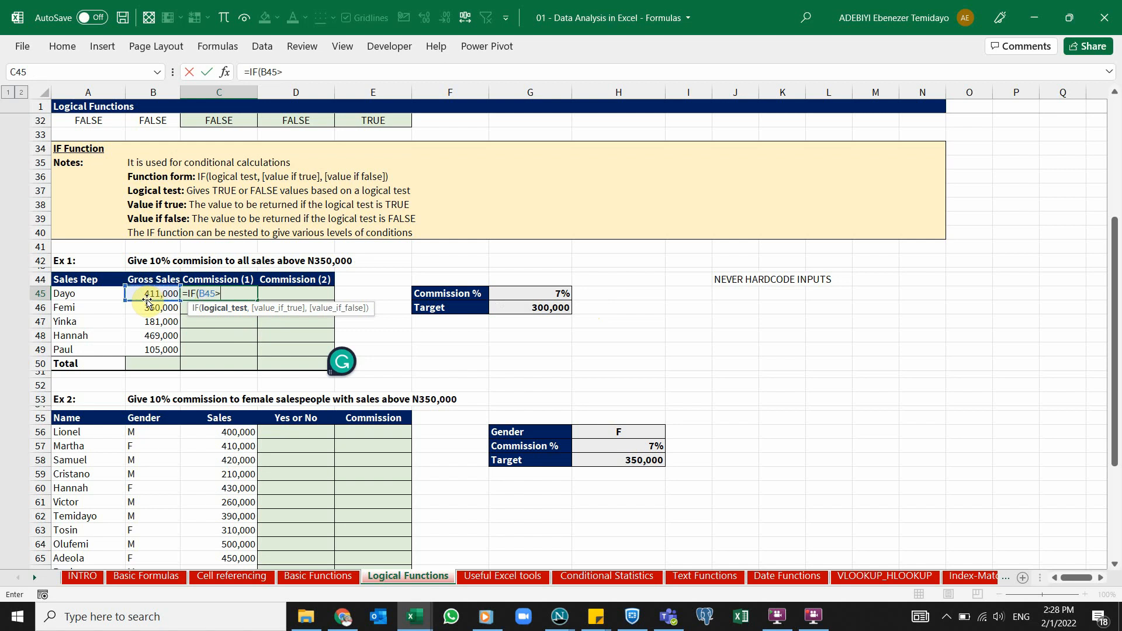
type("350")
type(",000")
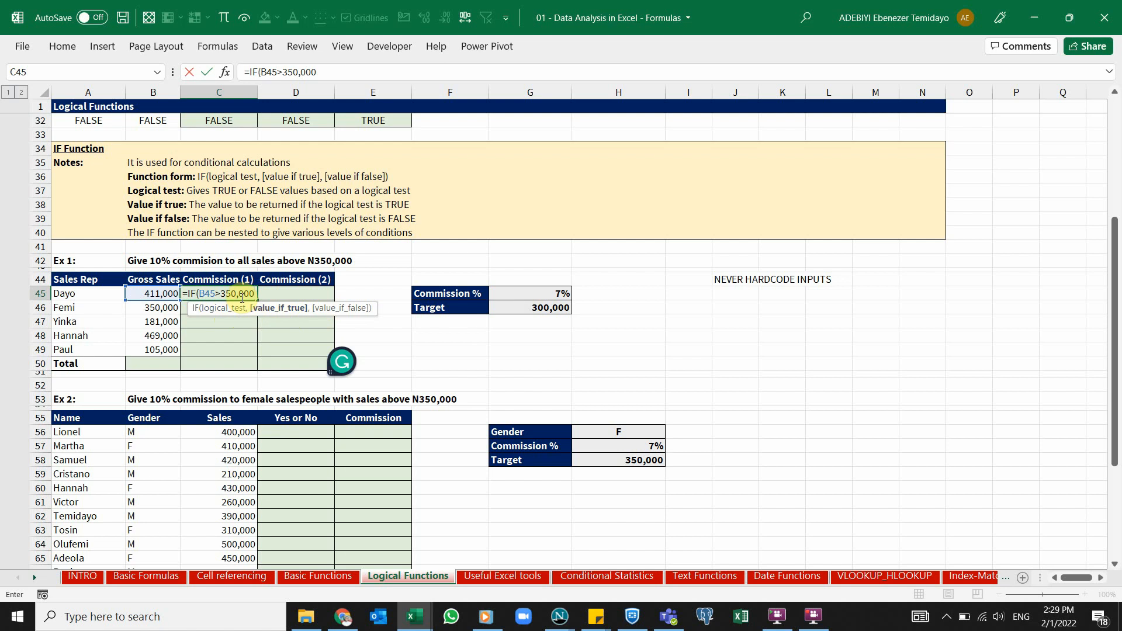
left_click(239, 294)
key("BackSpace")
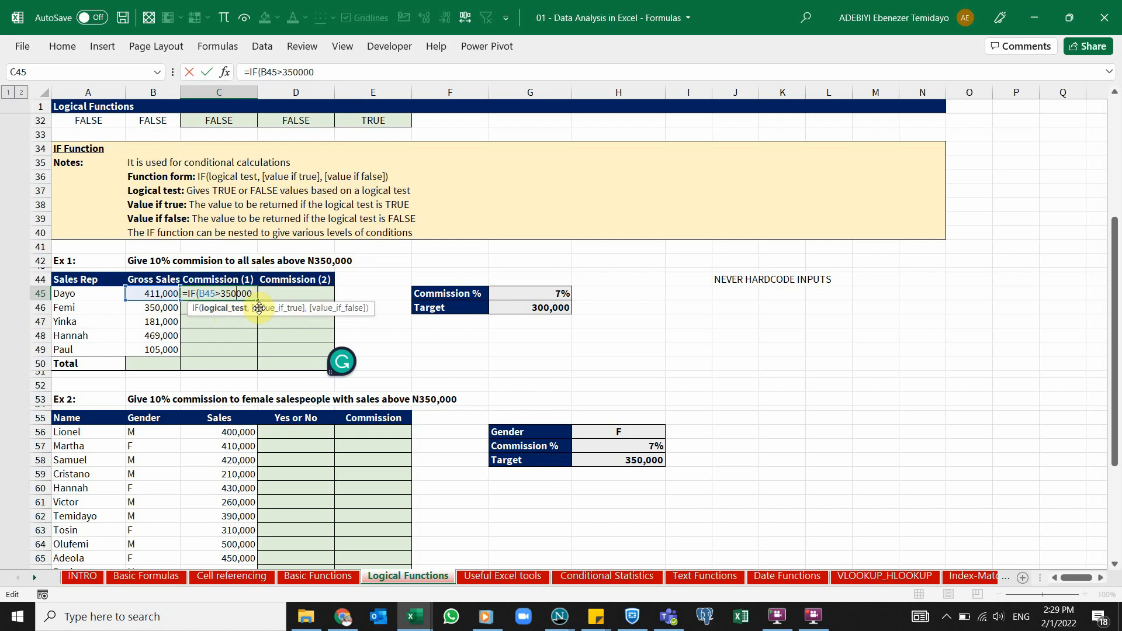
left_click(233, 315)
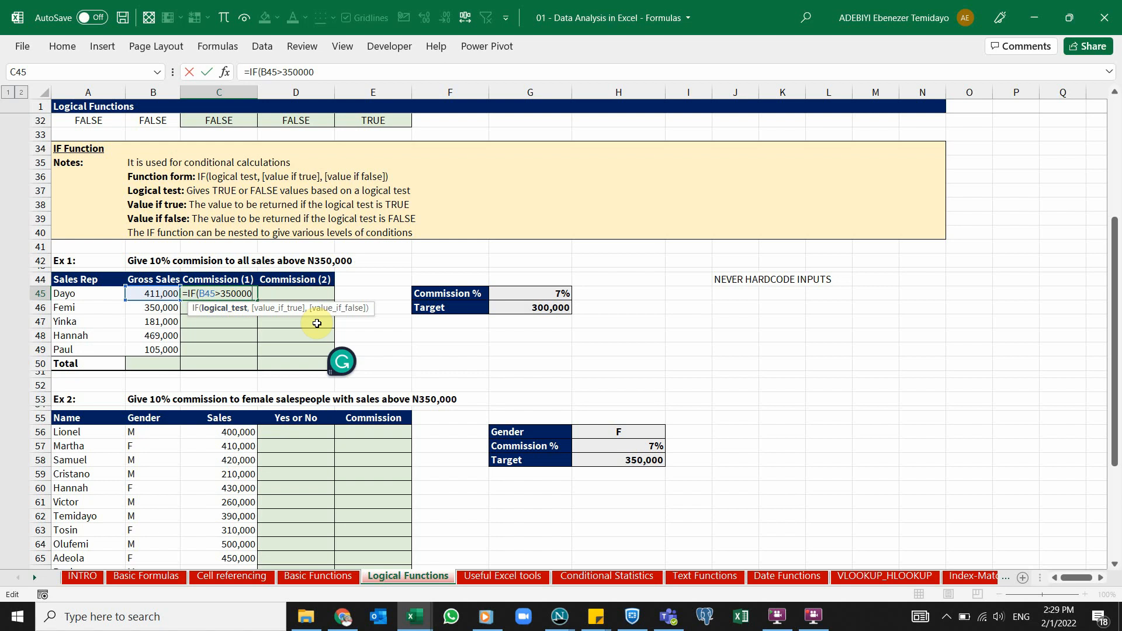
Complete the C45 IF formula with 10%*B45 as the value if true and 0 as the value if false
type(",10")
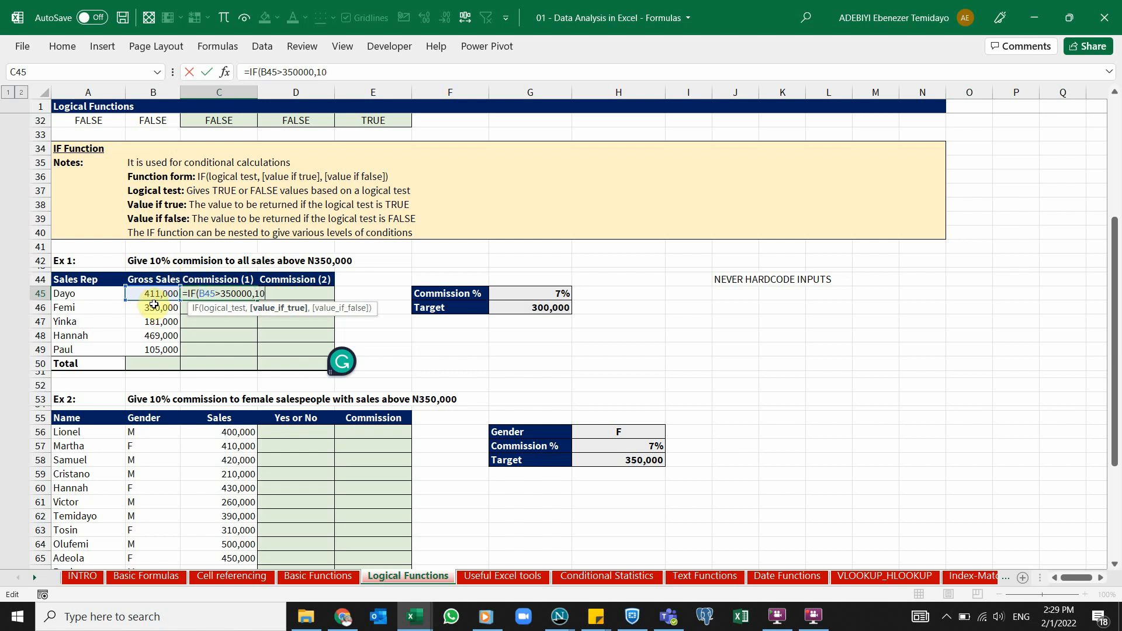
type("%*")
left_click(152, 292)
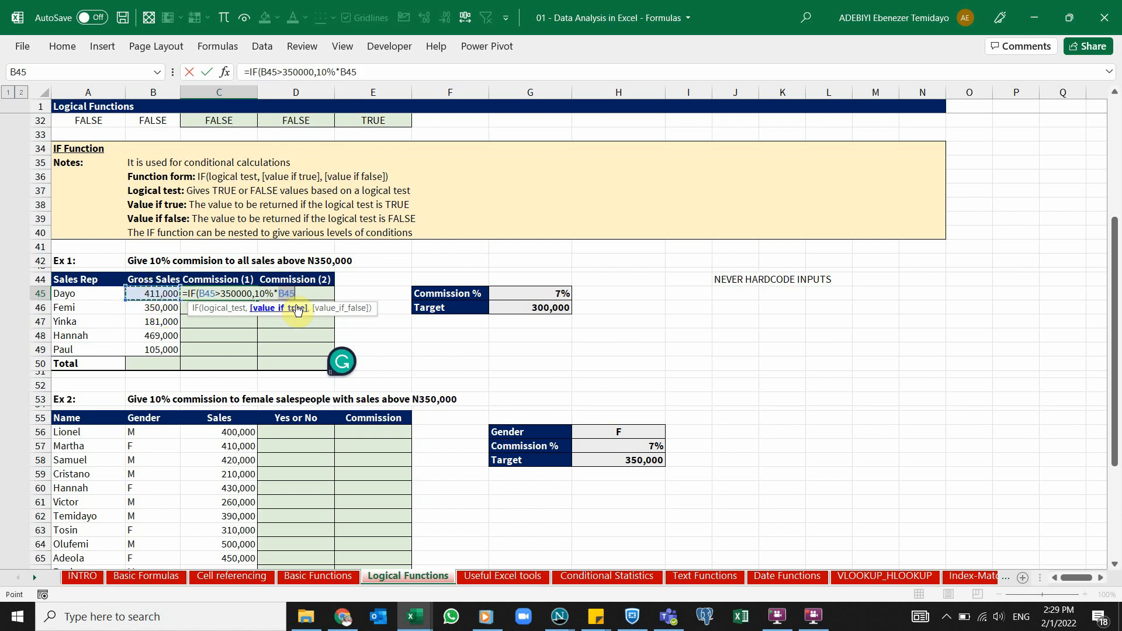
left_click(215, 308)
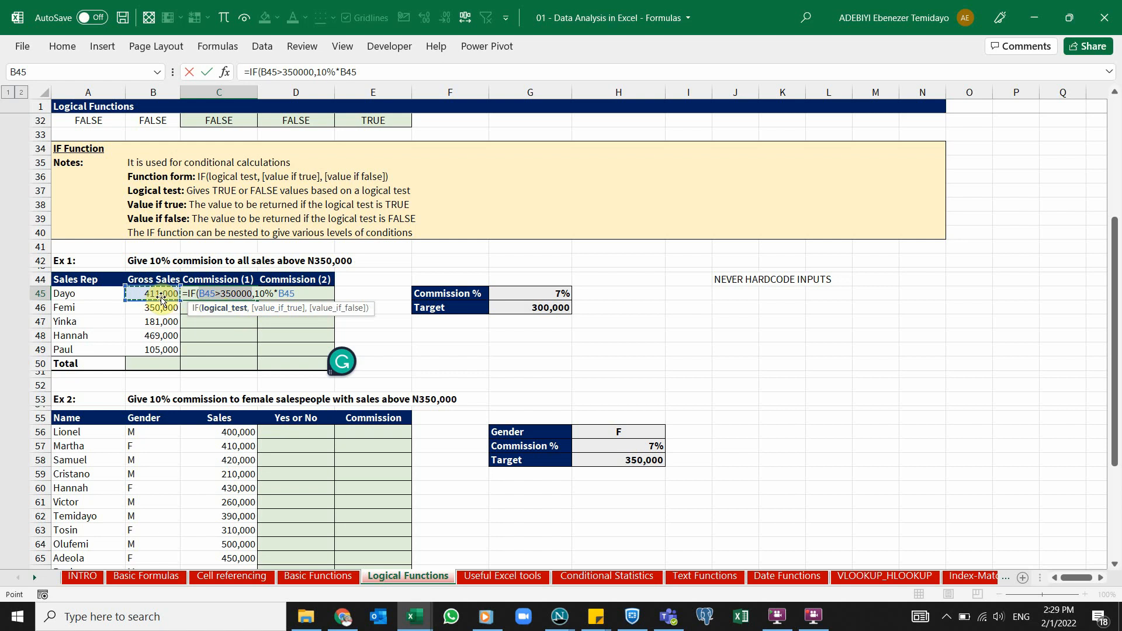
left_click(274, 307)
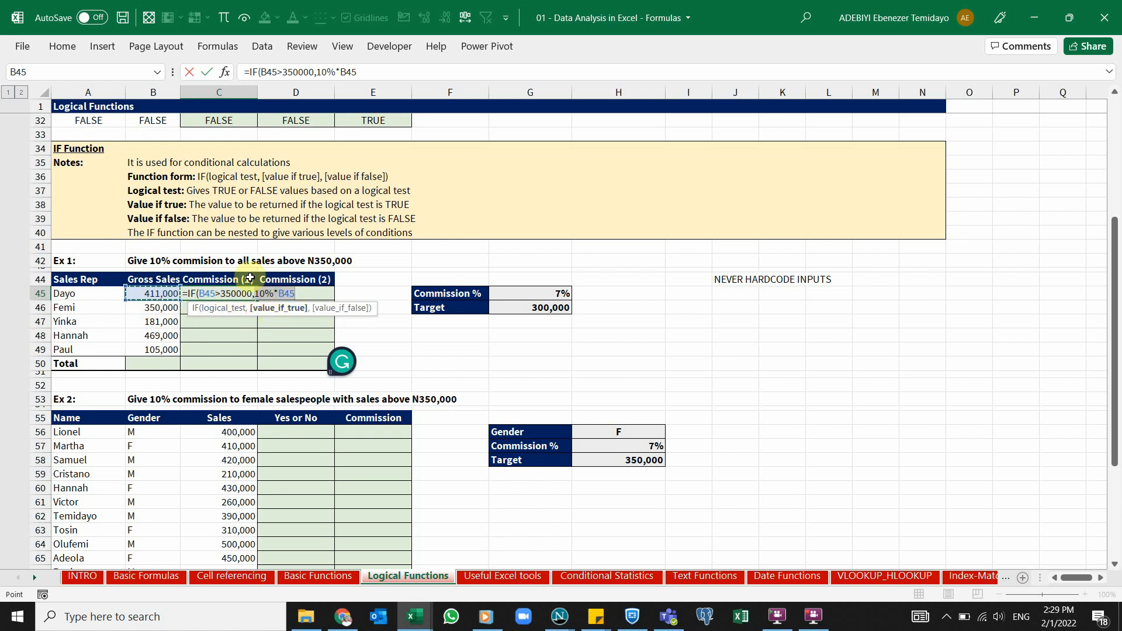
left_click(299, 294)
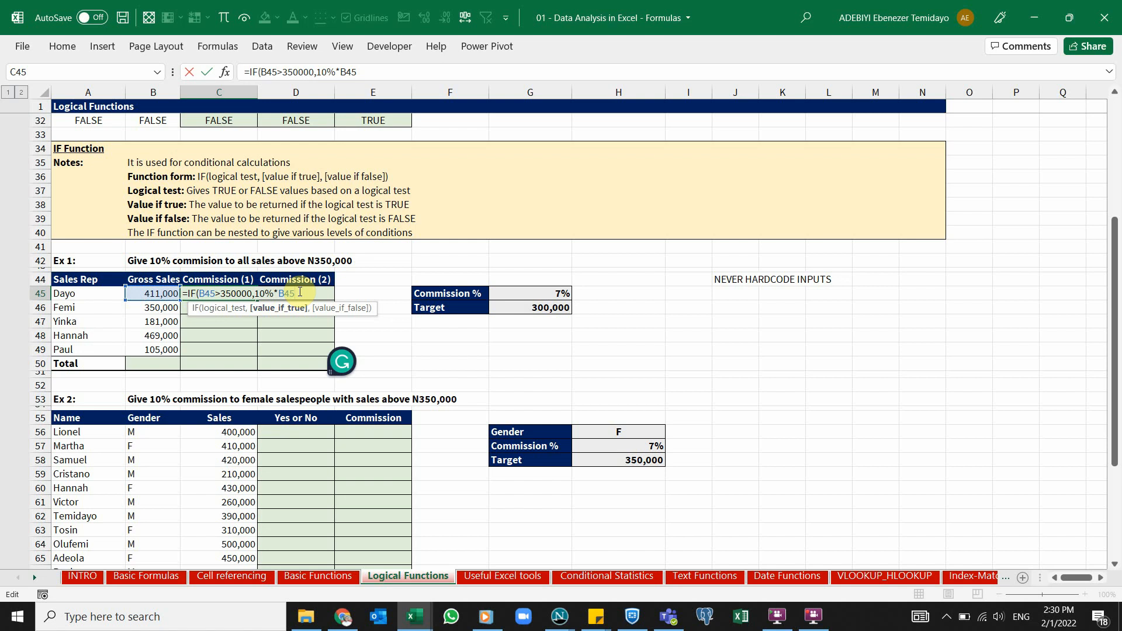
type(",")
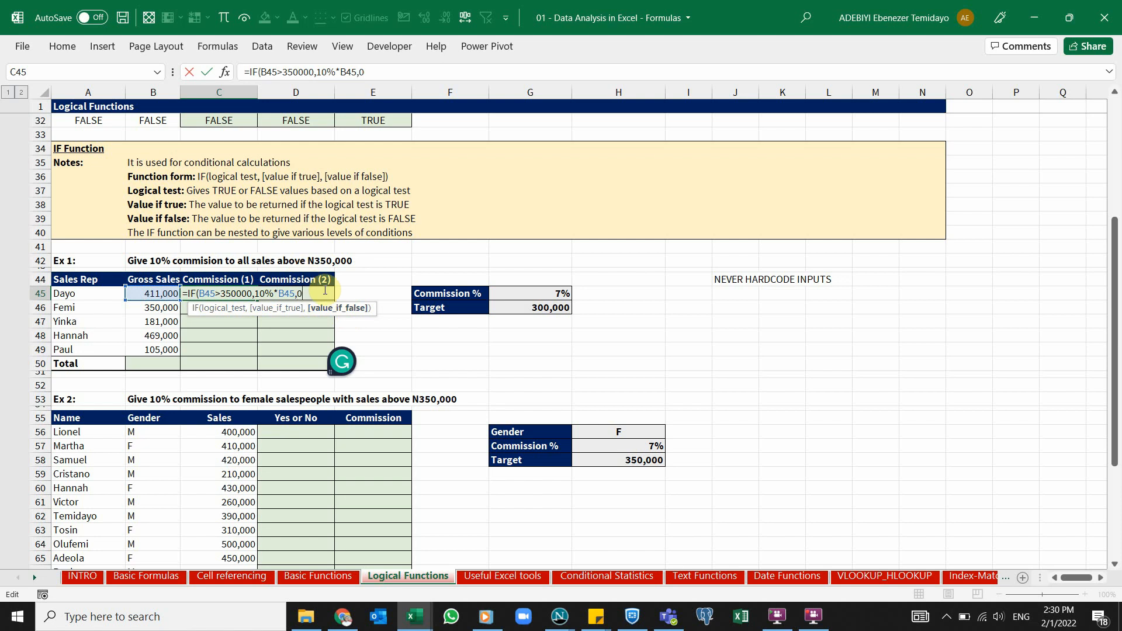
type("0)")
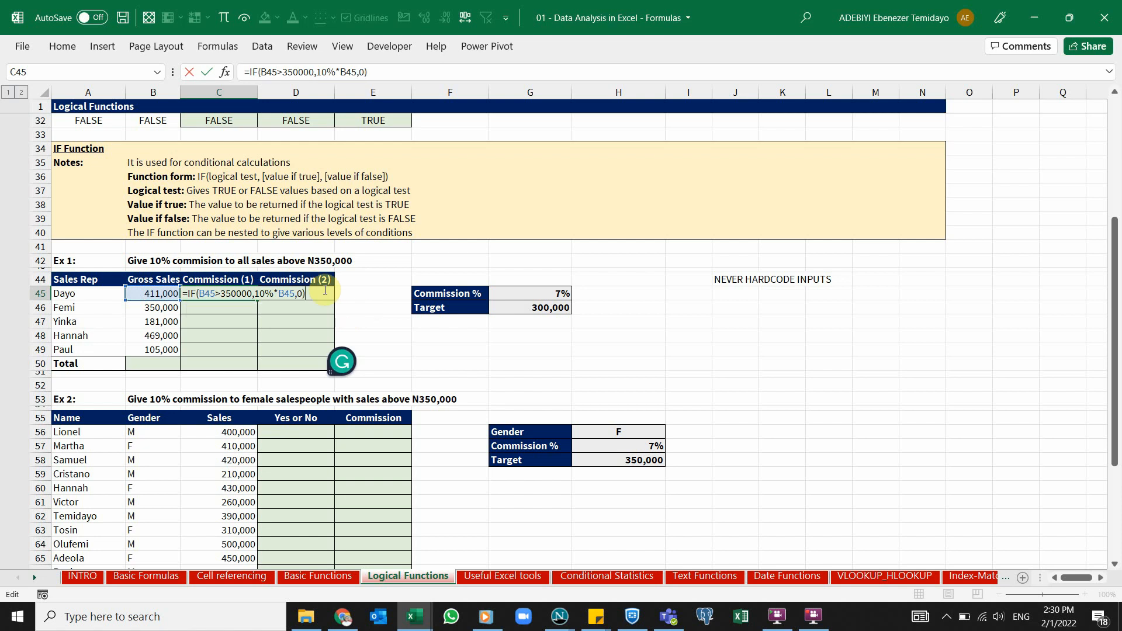
key("ctrl+Return")
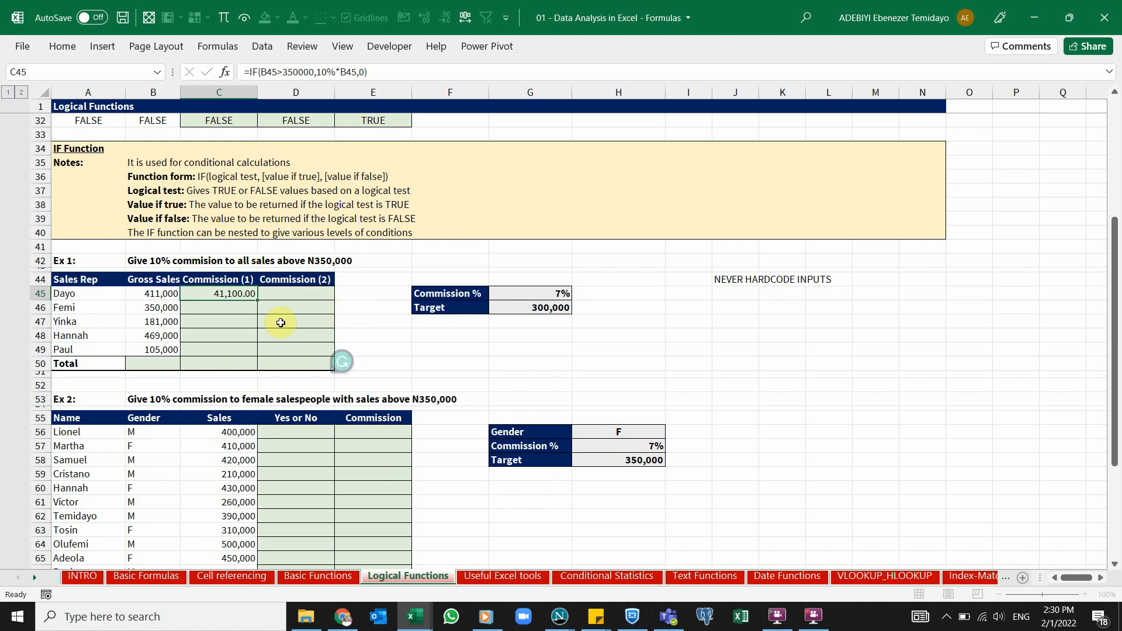
Fill the 10% IF formula from C45 down to C49 and check each commission against its gross sales
left_click_drag(259, 300, 257, 353)
left_click(235, 333)
left_click(233, 321)
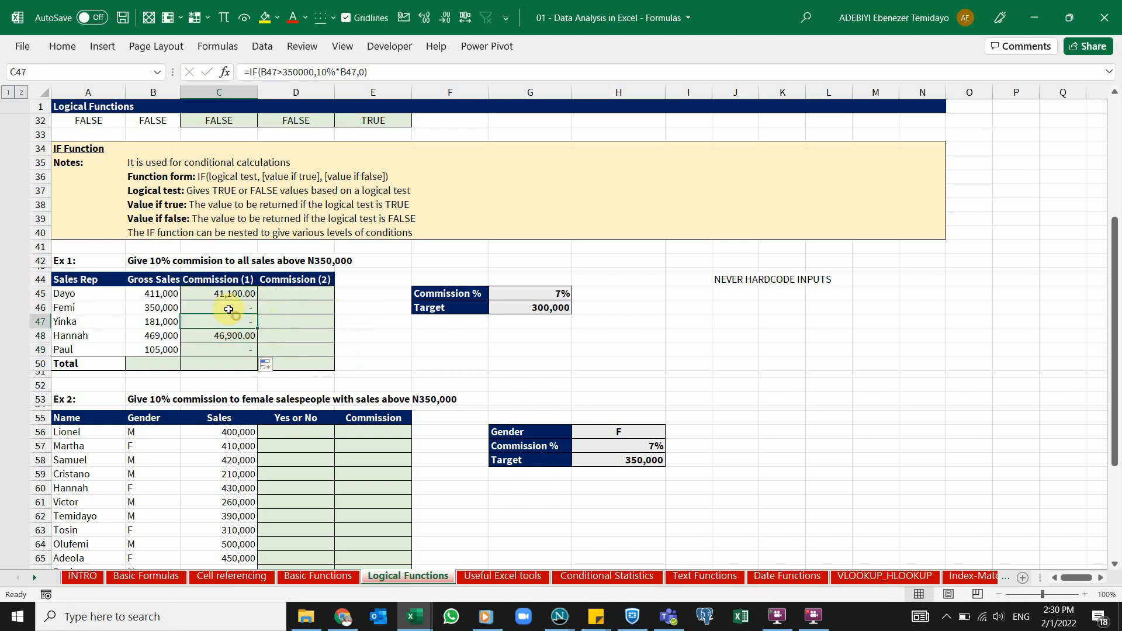
left_click(225, 308)
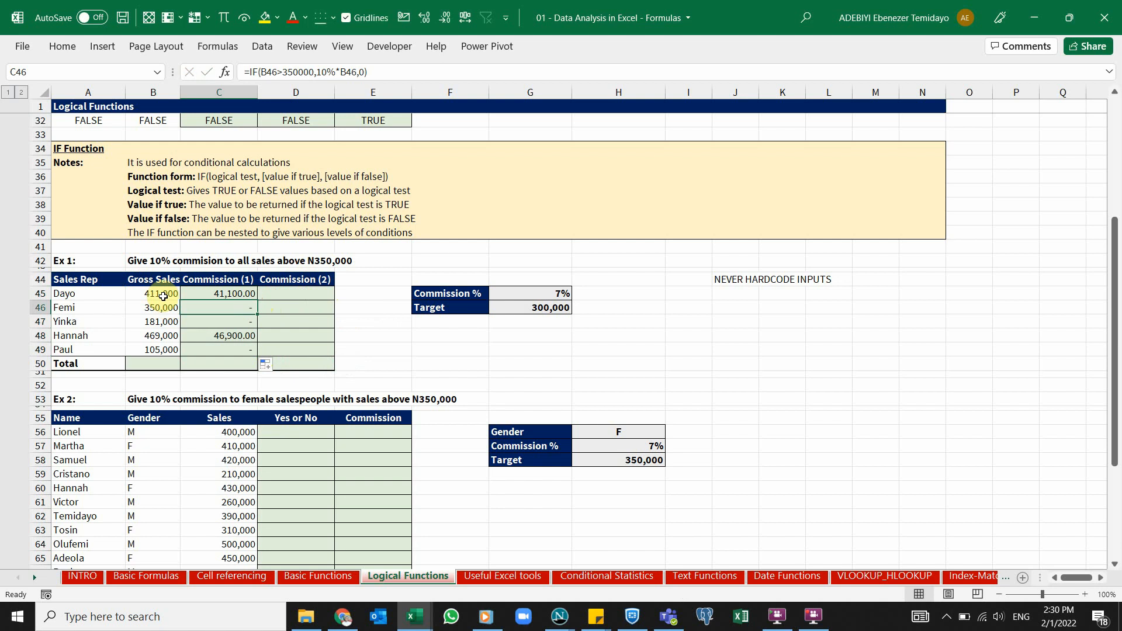
left_click(197, 295)
left_click(170, 336)
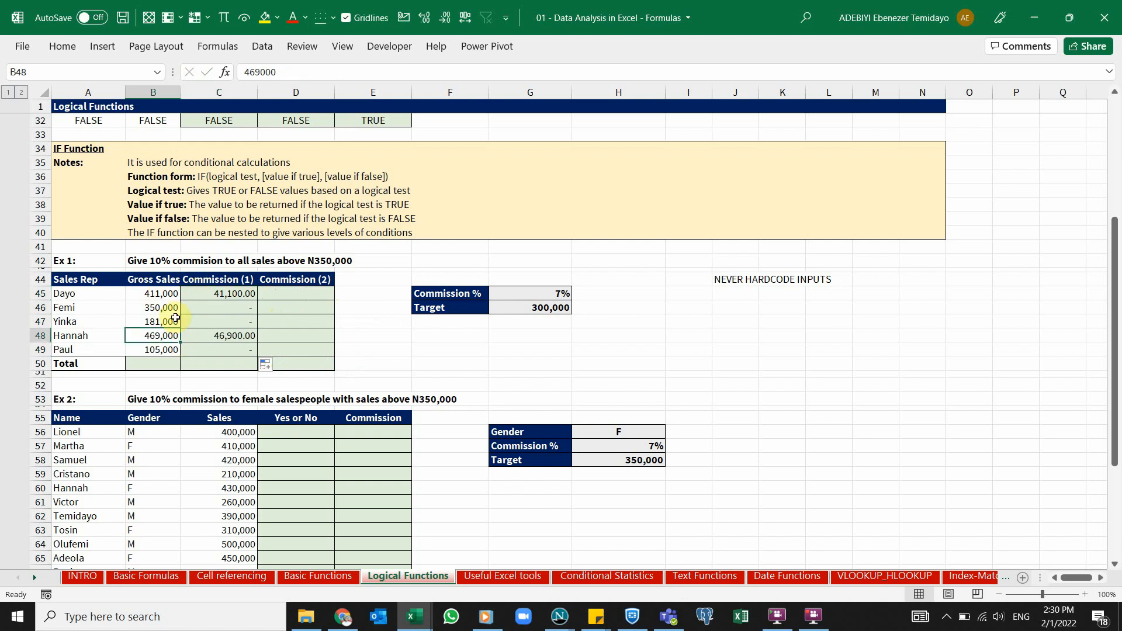
left_click(167, 308)
left_click(170, 321)
left_click(166, 348)
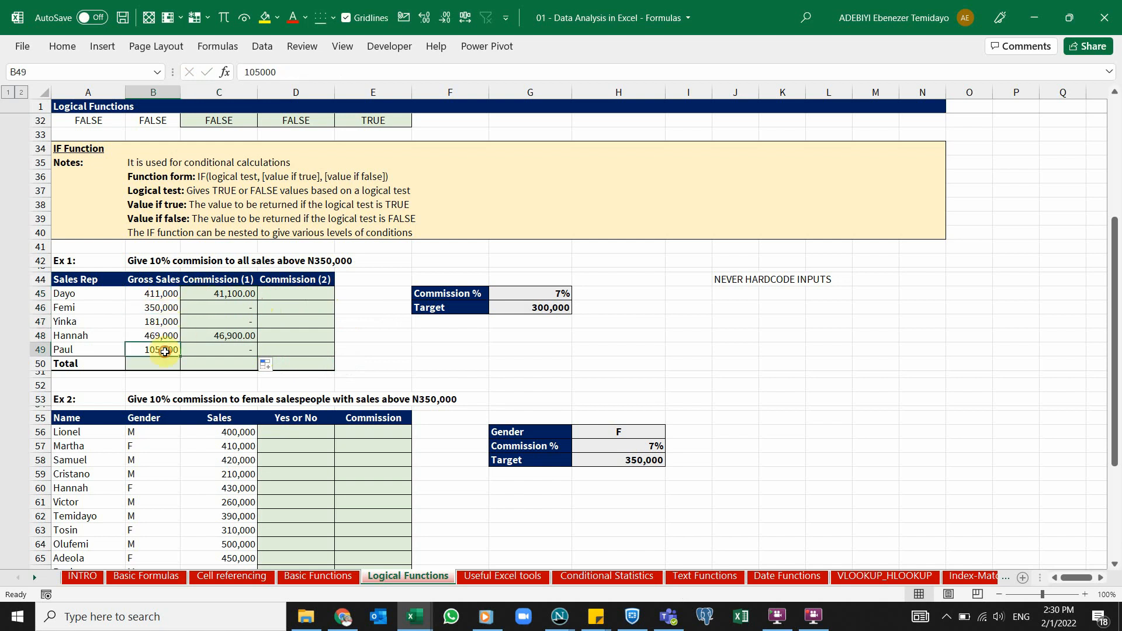
left_click(221, 351)
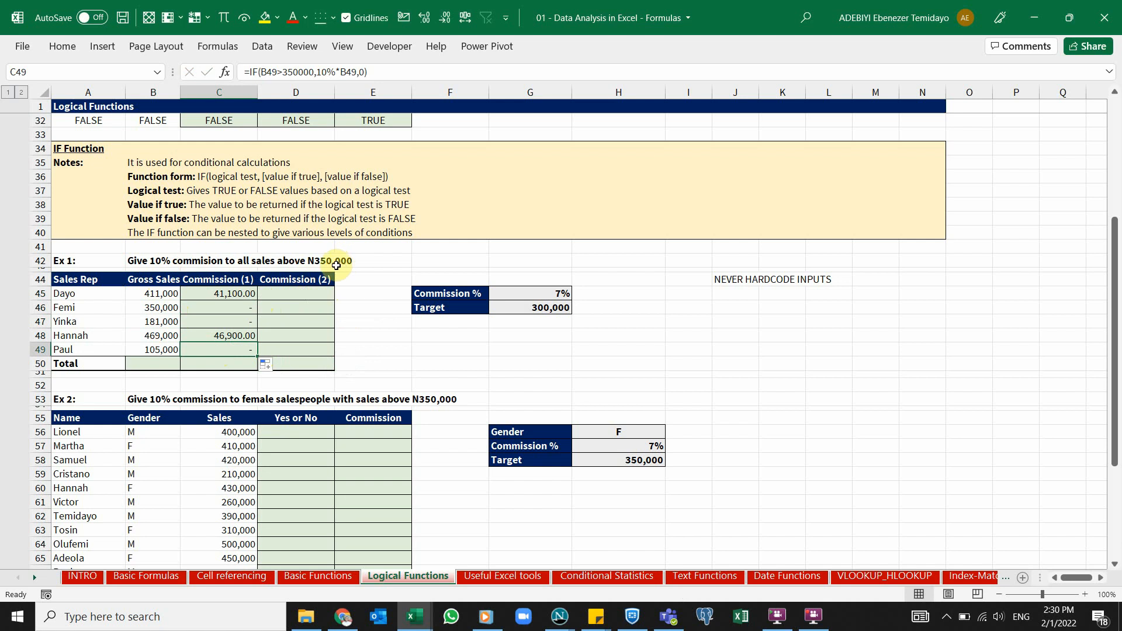
Change the commission rate in the C45 IF formula to 7% and fill the formula down to C49
left_click(240, 297)
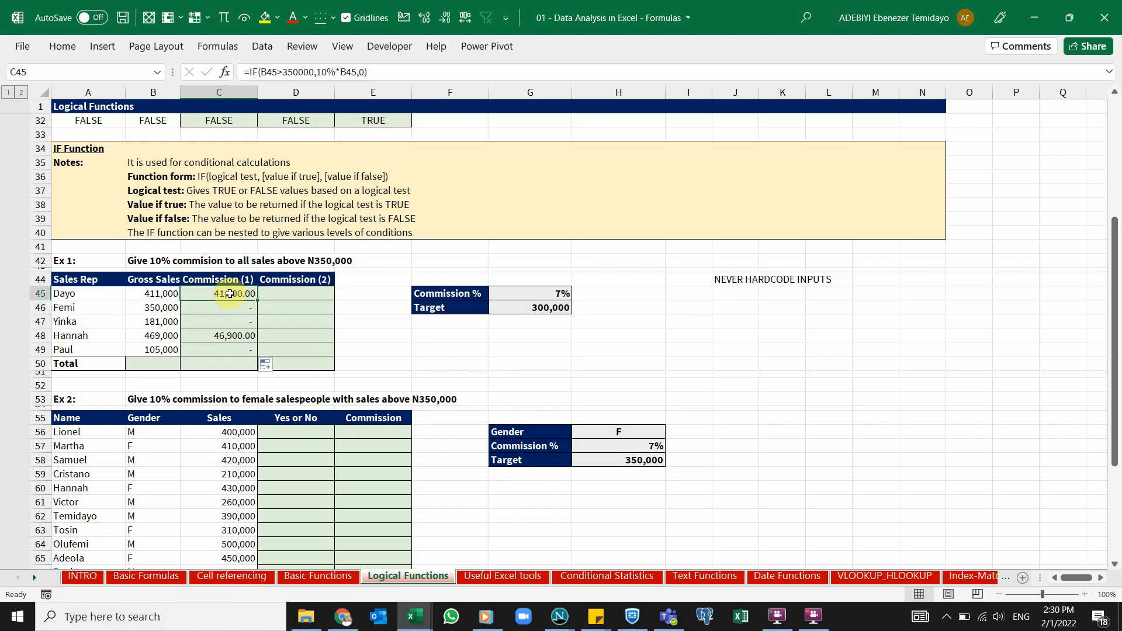
double_click(230, 294)
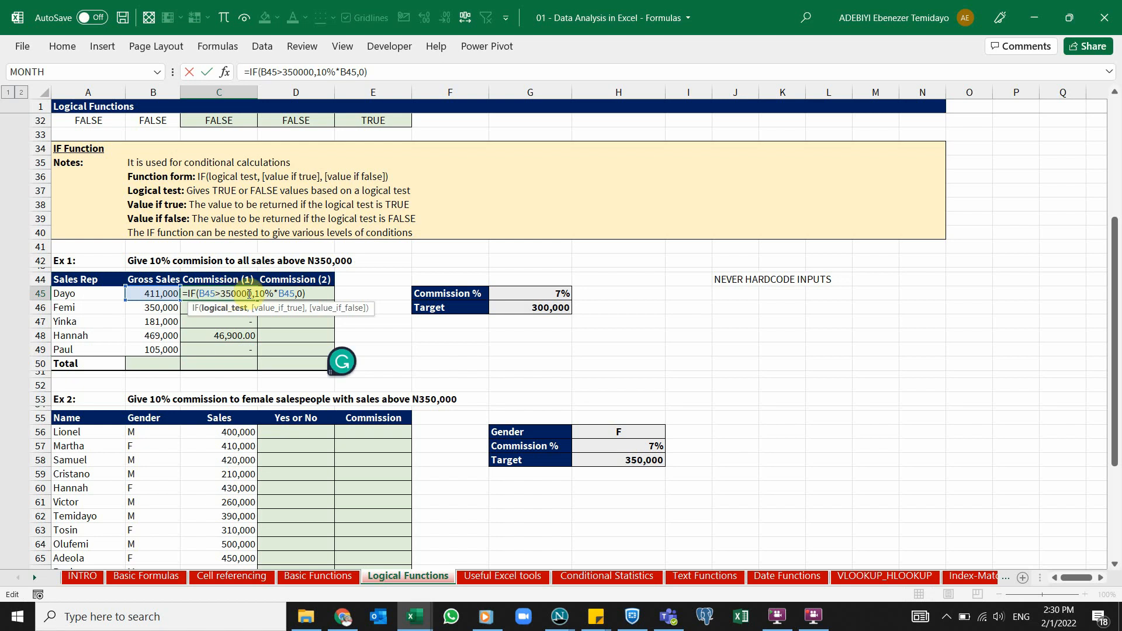
left_click(264, 293)
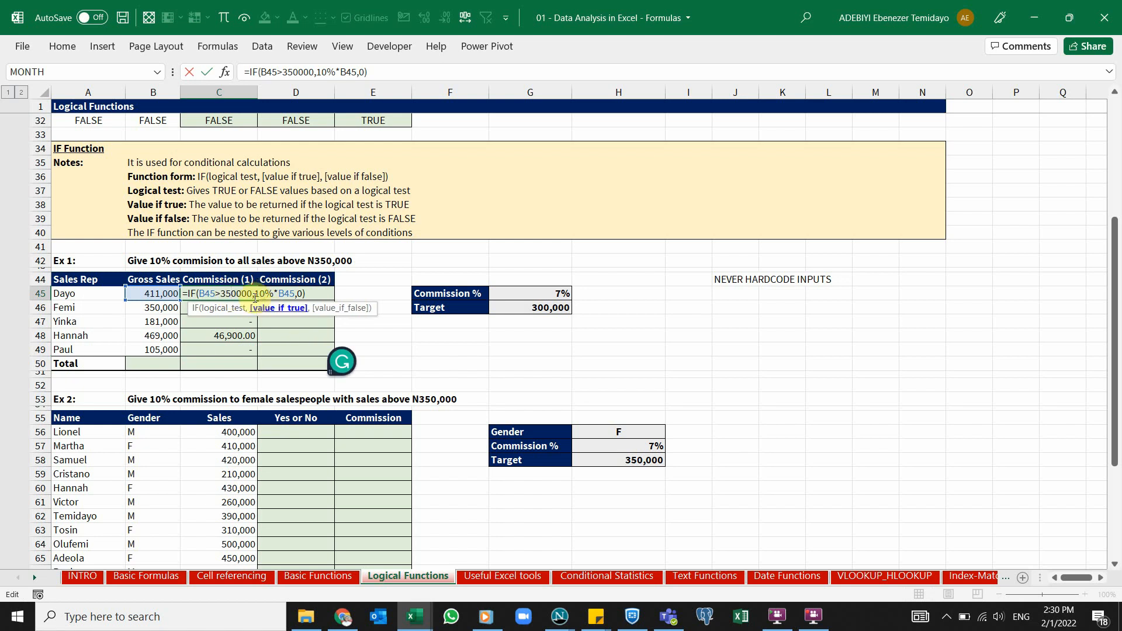
key("BackSpace")
key("BackSpace")
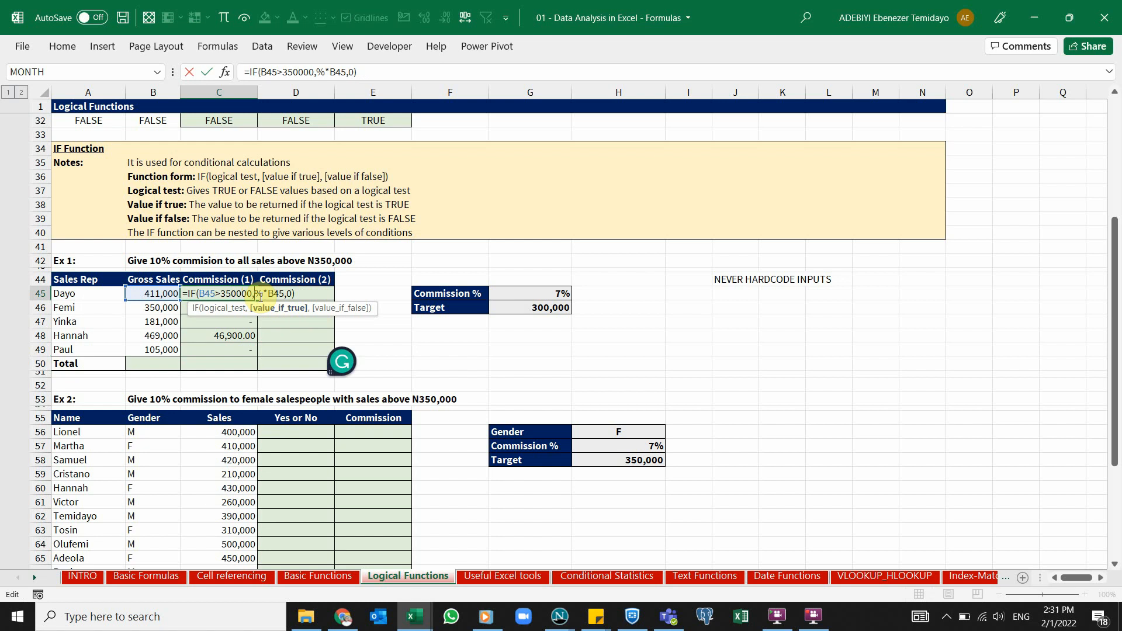
type("7")
key("ctrl+Return")
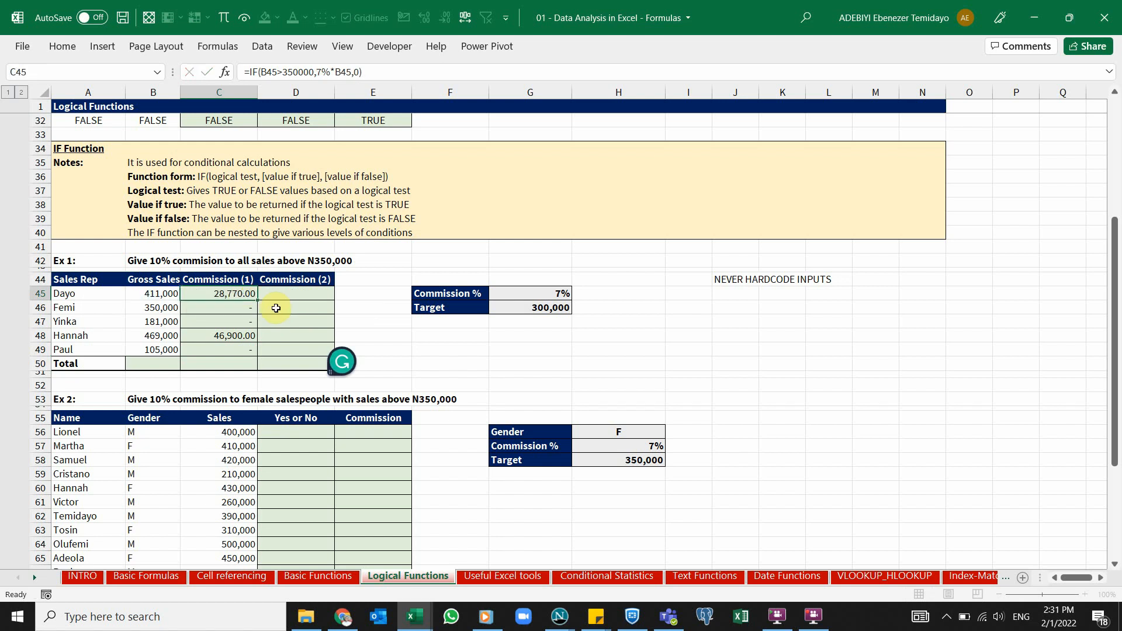
left_click_drag(257, 304, 259, 355)
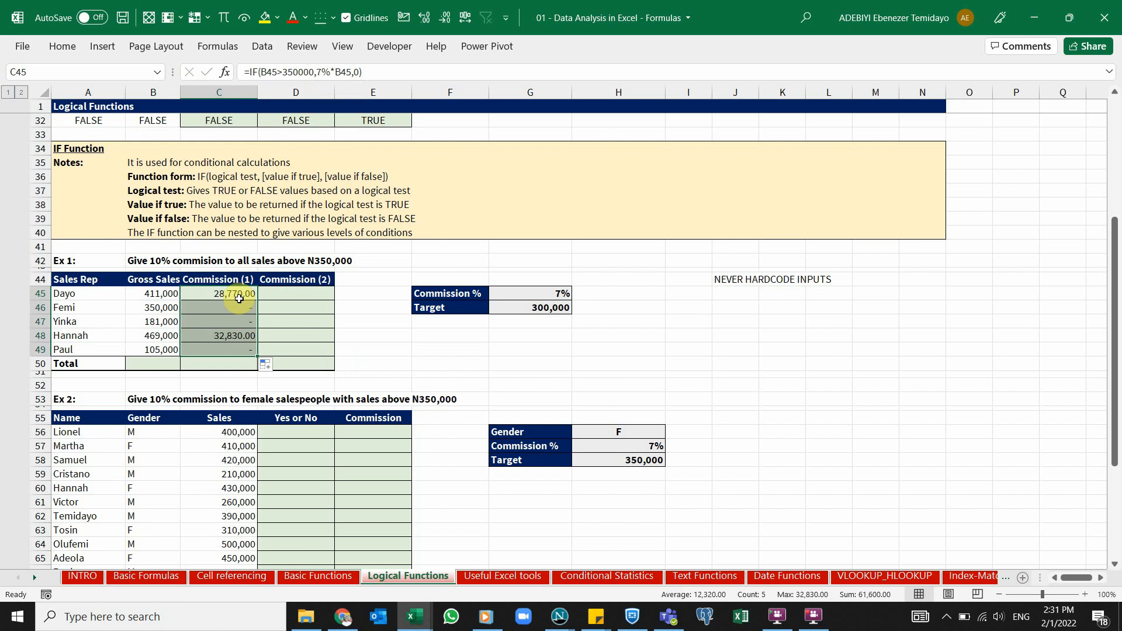
Move the Commission (1) formula from C47 to O47
left_click(248, 322)
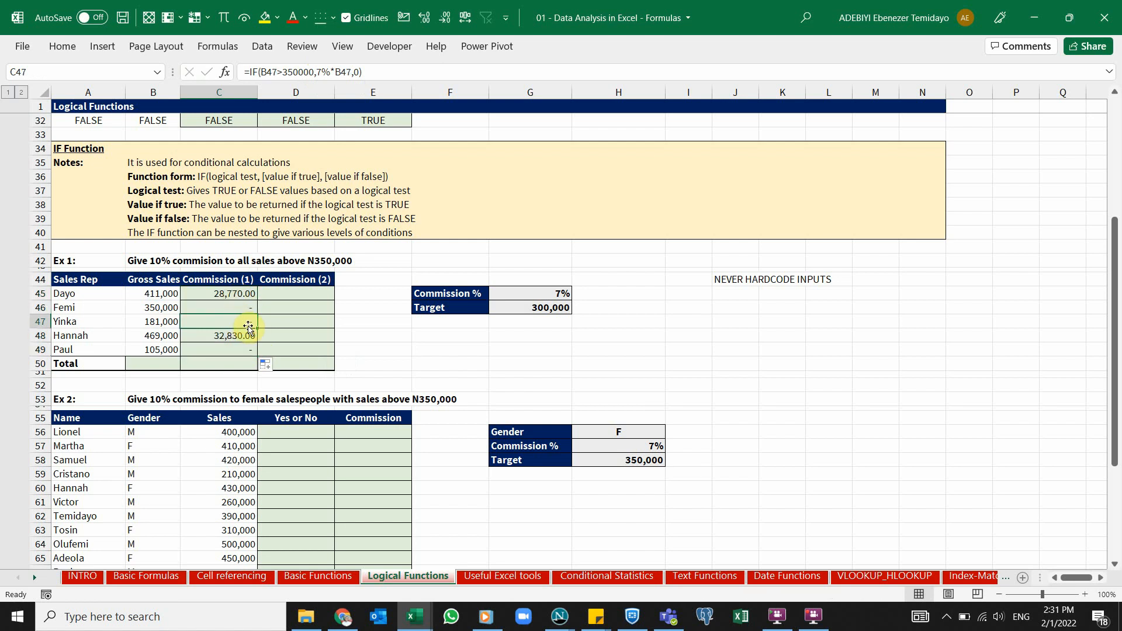
left_click_drag(255, 322, 953, 329)
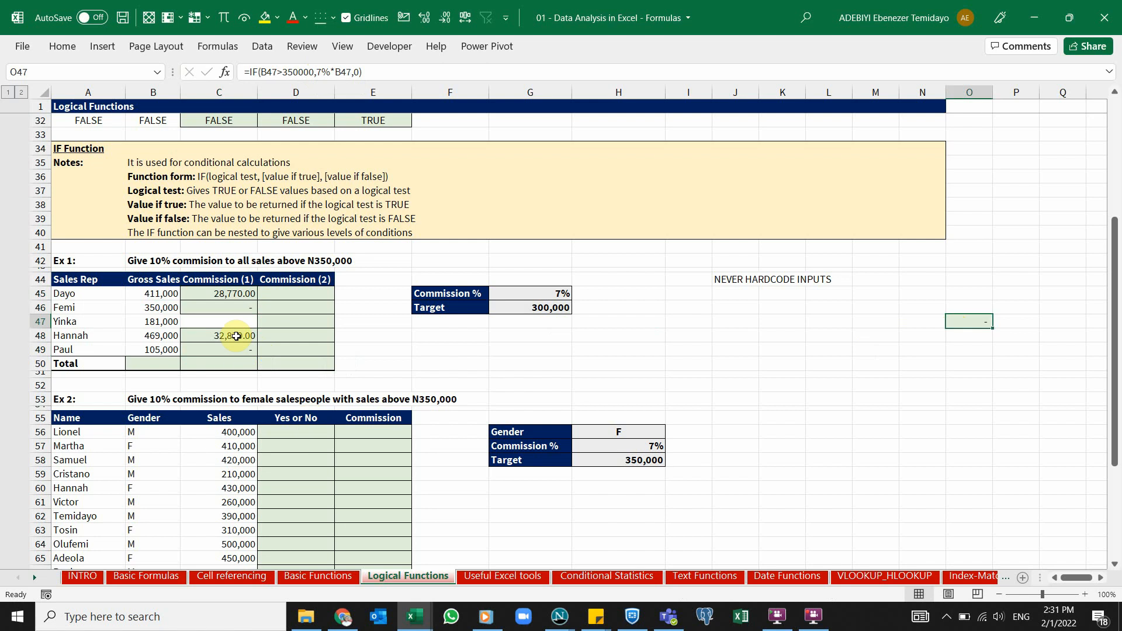
Undo the move of the C47 commission formula and the change of the Commission (1) rate to 7%
left_click_drag(225, 294, 233, 343)
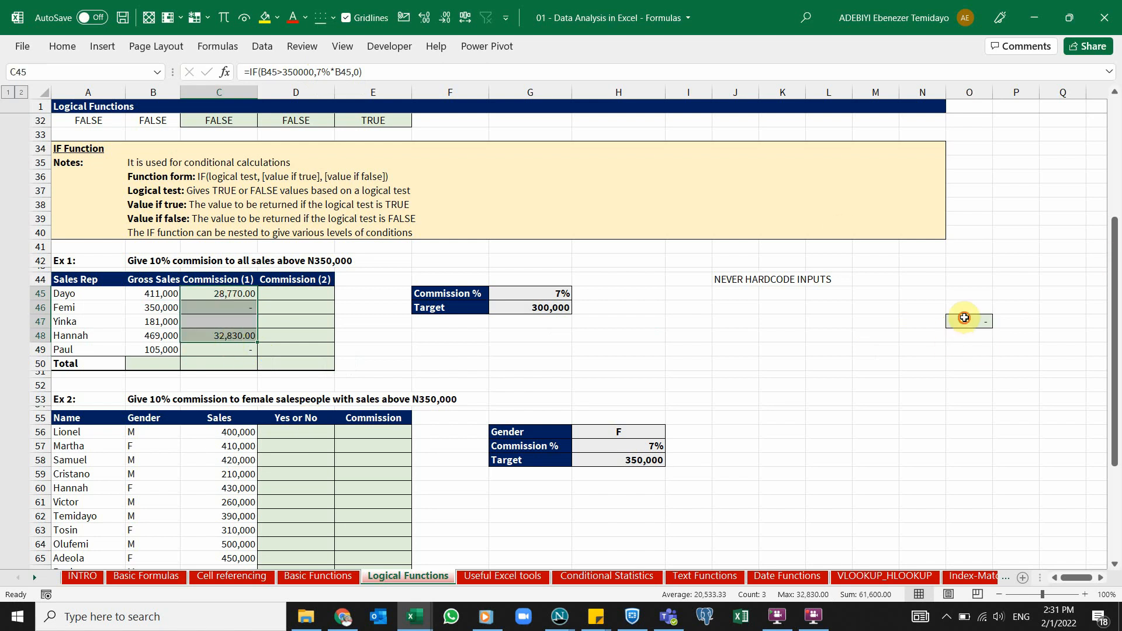
left_click(965, 321)
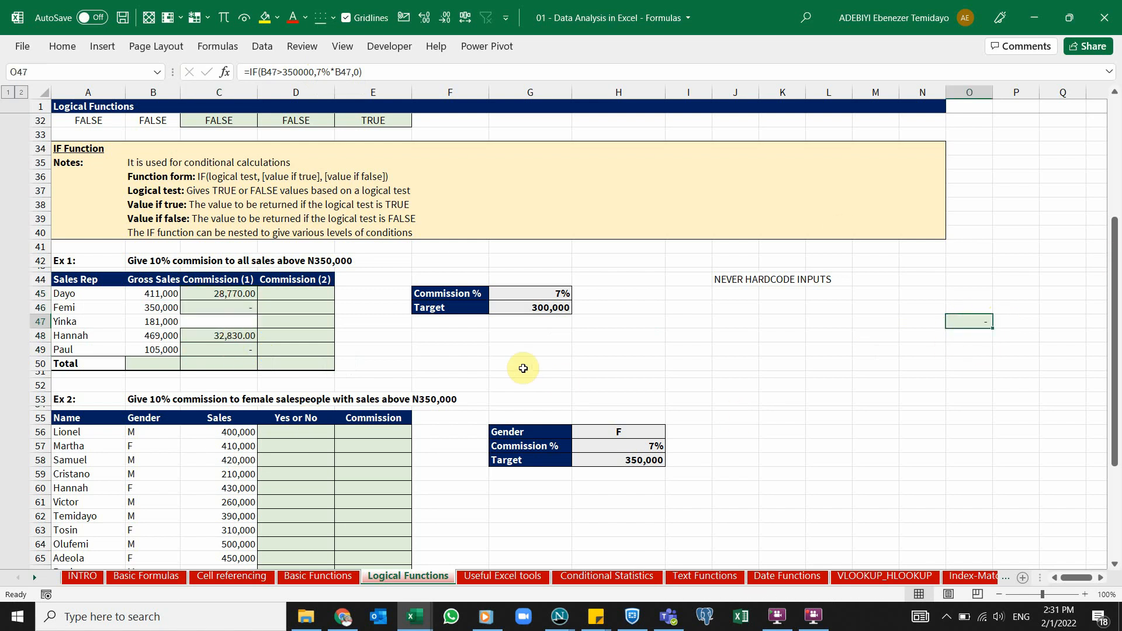
key("ctrl+z")
key("ctrl+z")
key("ctrl+z")
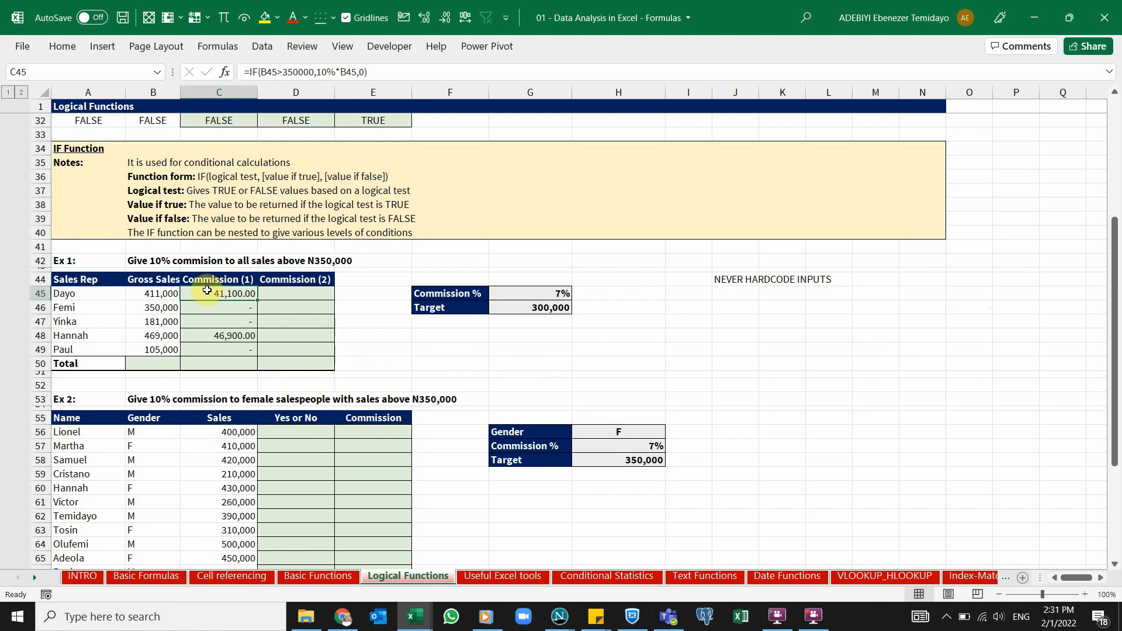
Examine the Commission % and Target input cells in F45:G46 beside the Ex 1 table
left_click(480, 292)
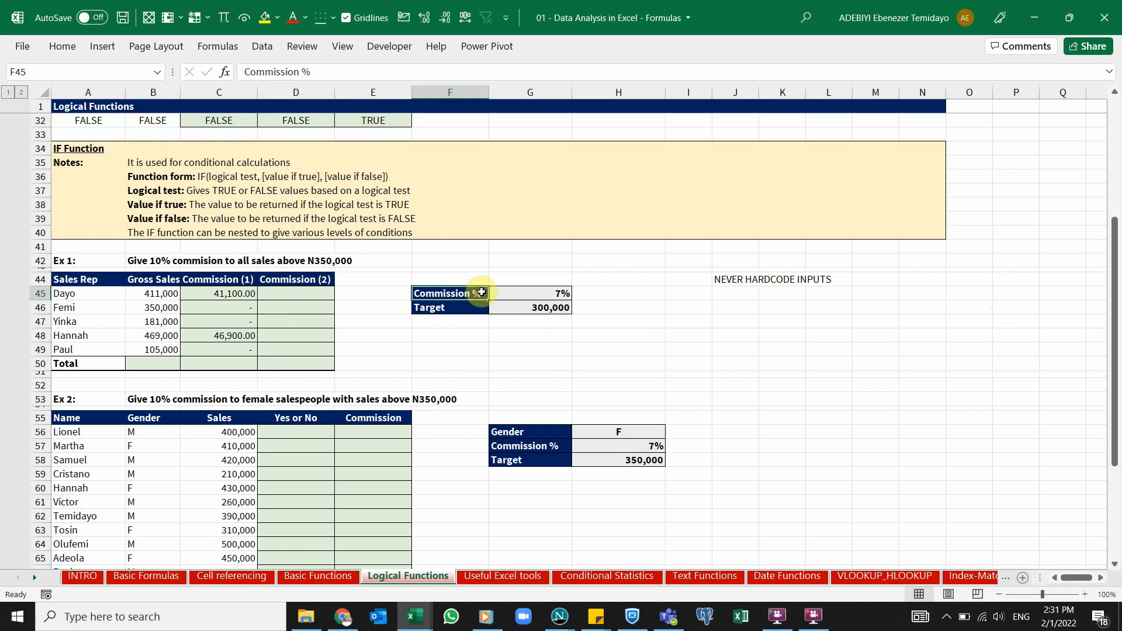
left_click(528, 293)
left_click(528, 304)
left_click(477, 306)
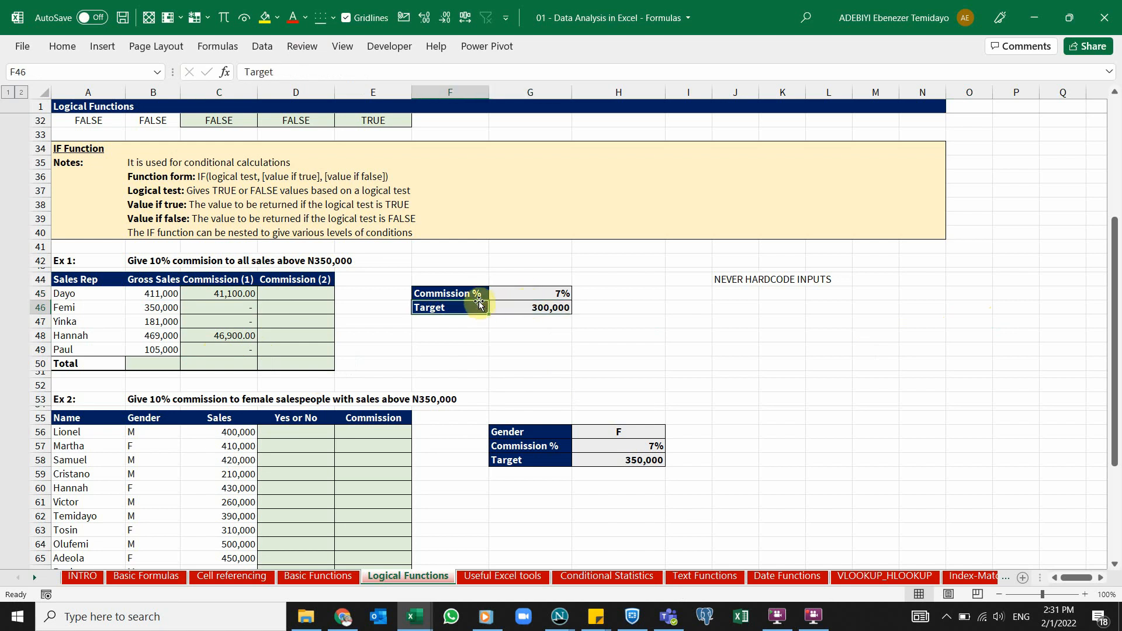
left_click(478, 299)
left_click(478, 293)
left_click(505, 293)
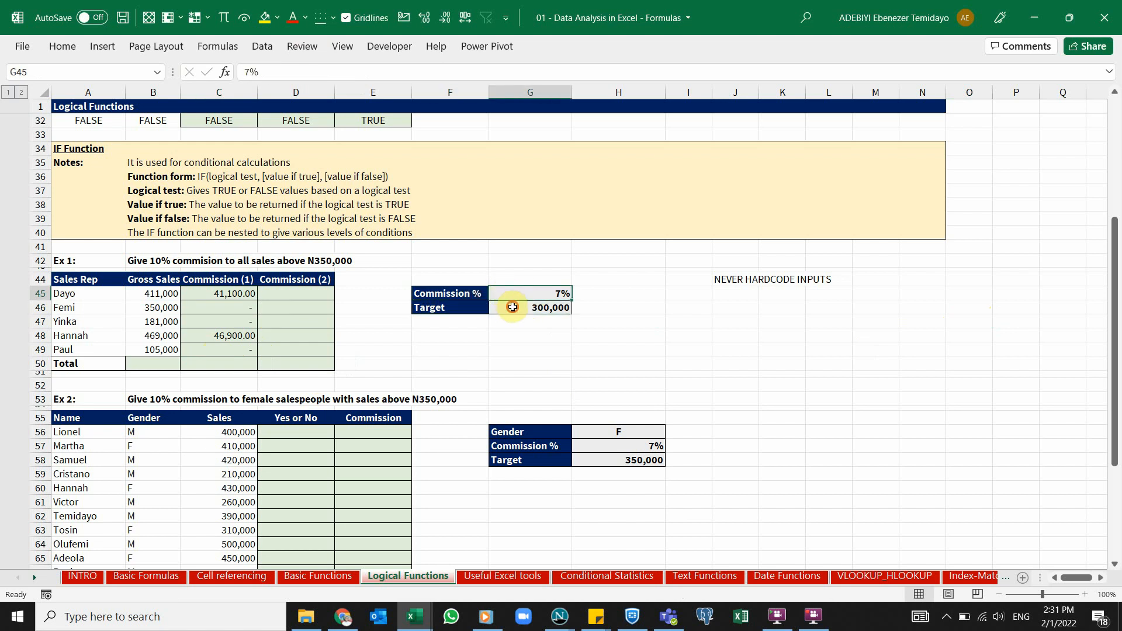
left_click(513, 306)
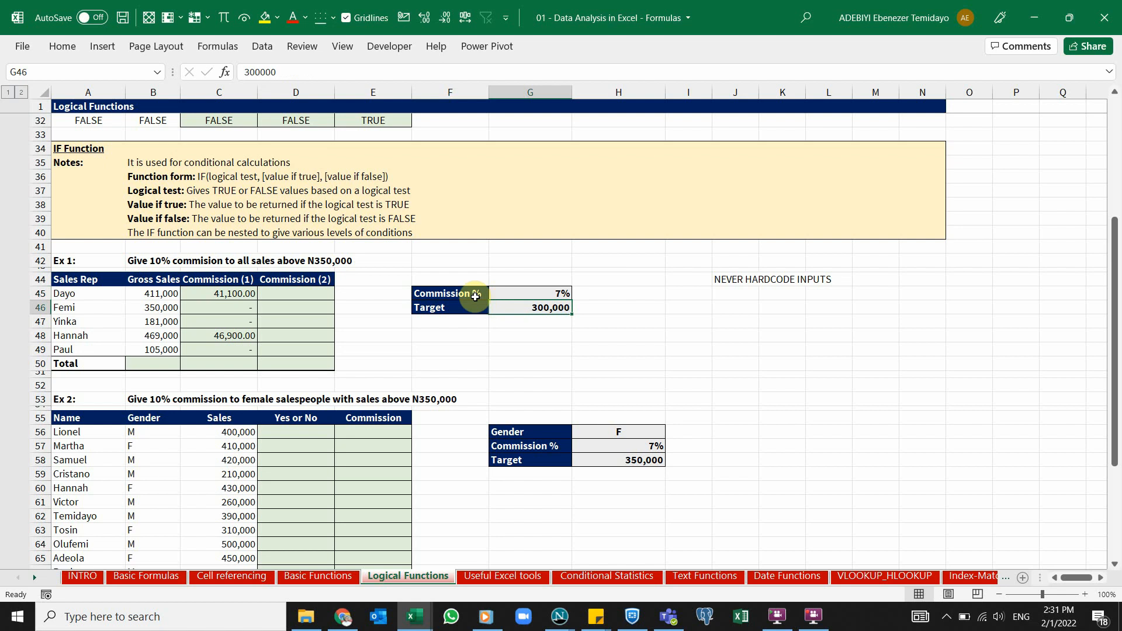
left_click_drag(474, 294, 514, 306)
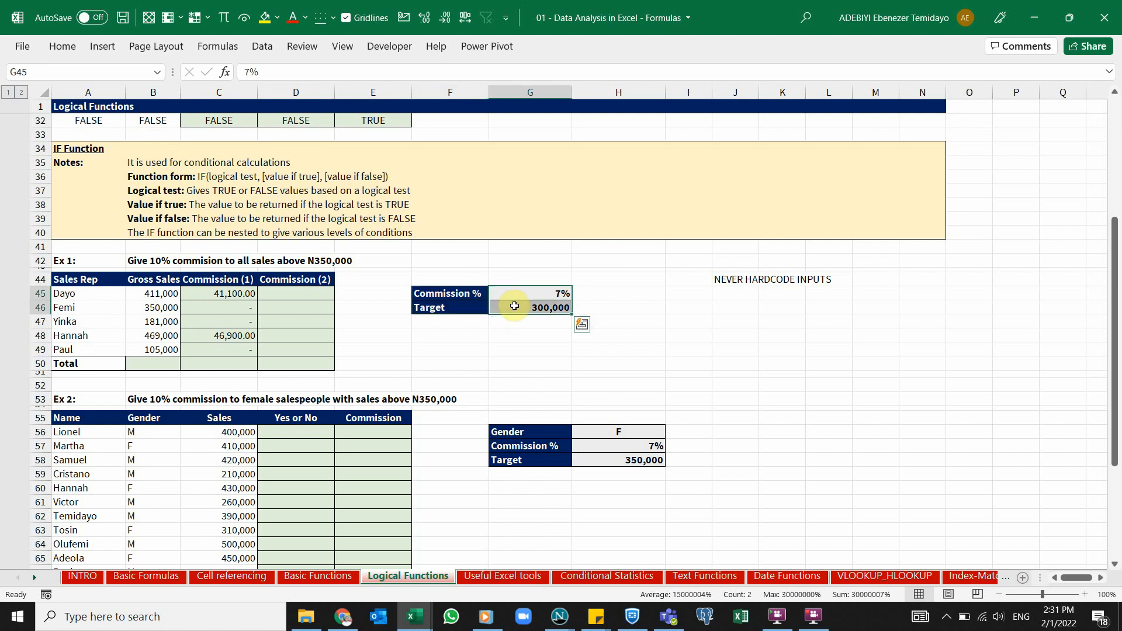
left_click(555, 306)
Format the NEVER HARDCODE INPUTS note in J44:L44 as bold red text with a yellow fill
left_click_drag(739, 277, 828, 274)
key("ctrl+b")
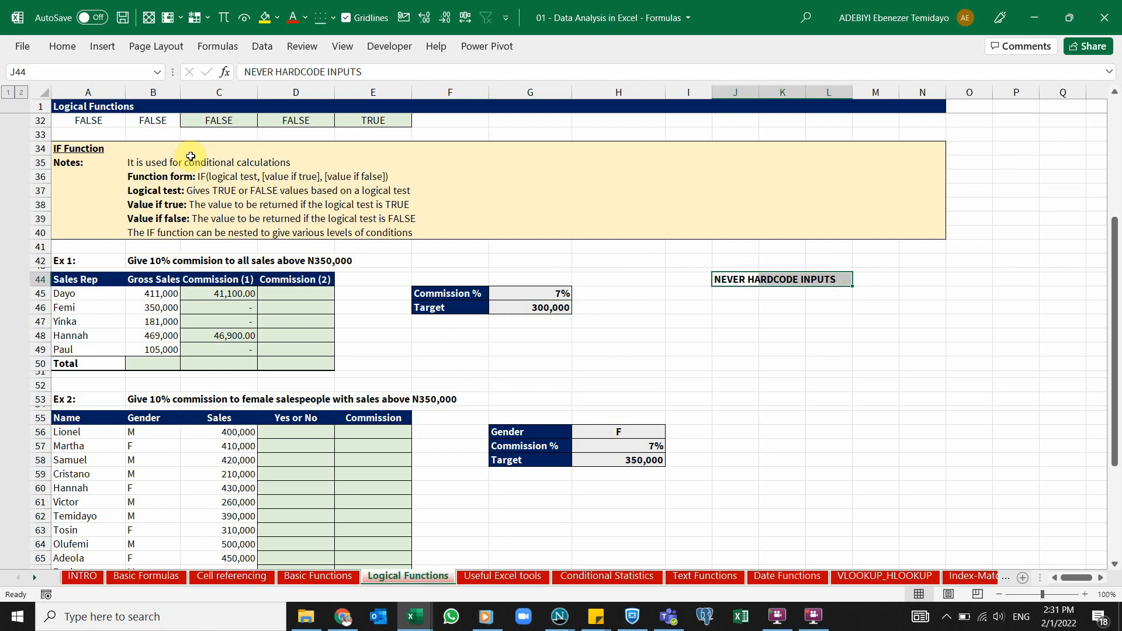
left_click(288, 20)
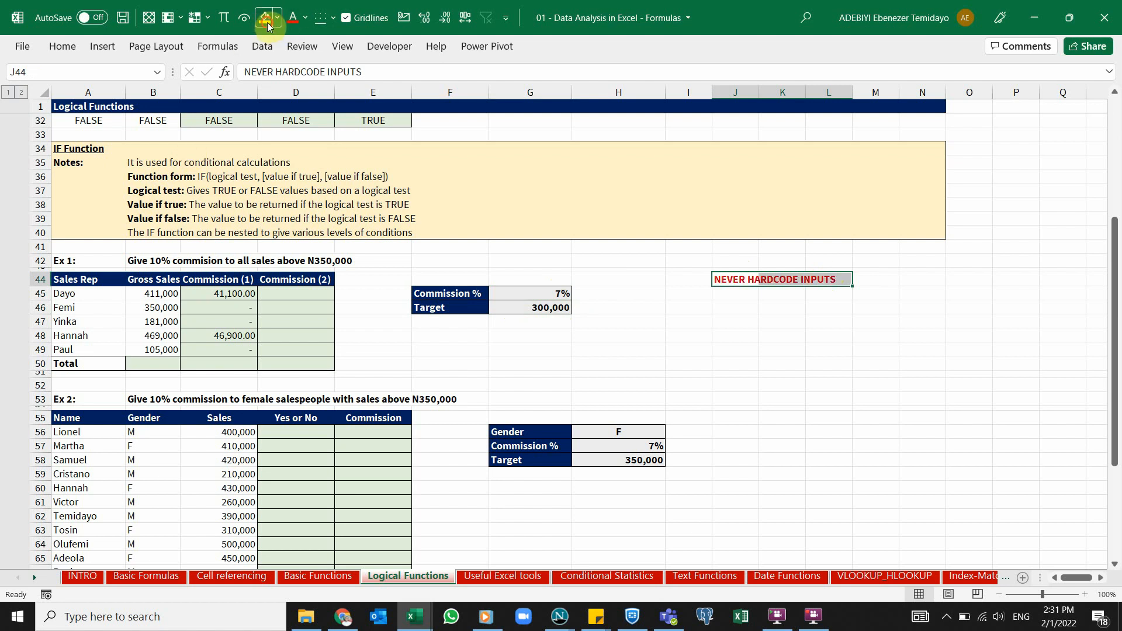
left_click(266, 19)
left_click(678, 351)
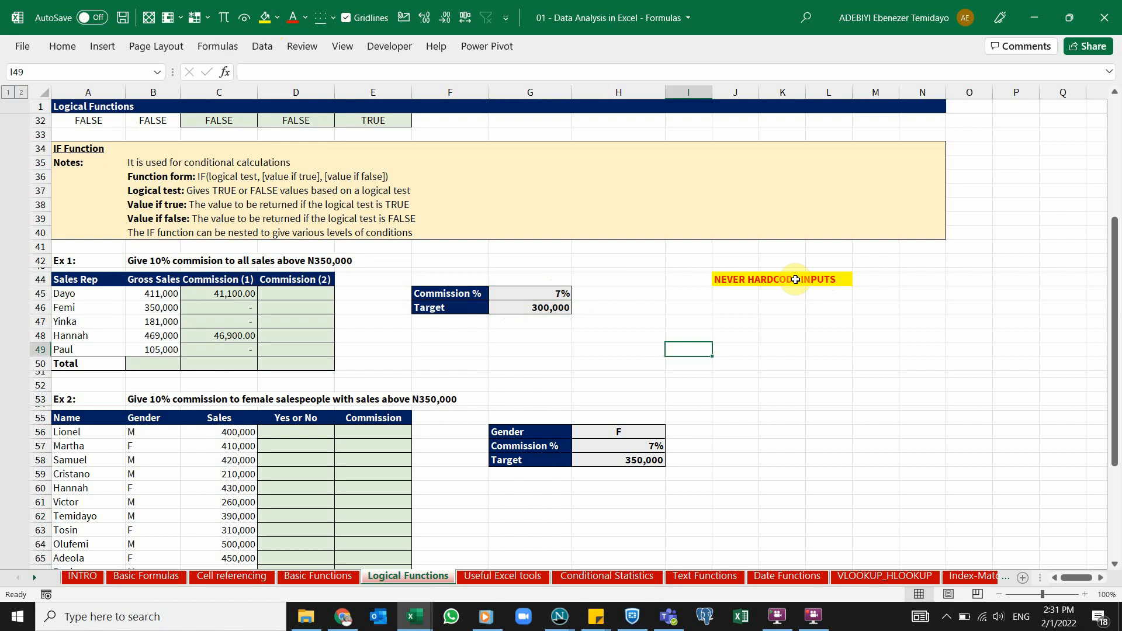
Inspect the hardcoded IF formulas in the Commission (1) cells C45 to C47
left_click(219, 307)
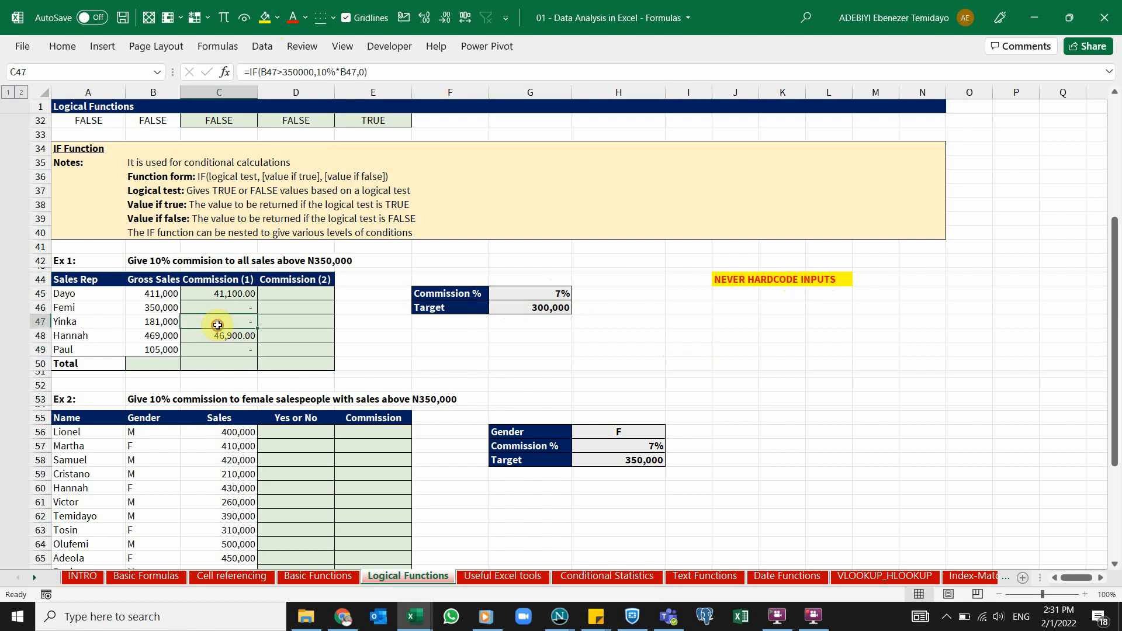
left_click(217, 293)
left_click(222, 310)
left_click(226, 325)
double_click(228, 296)
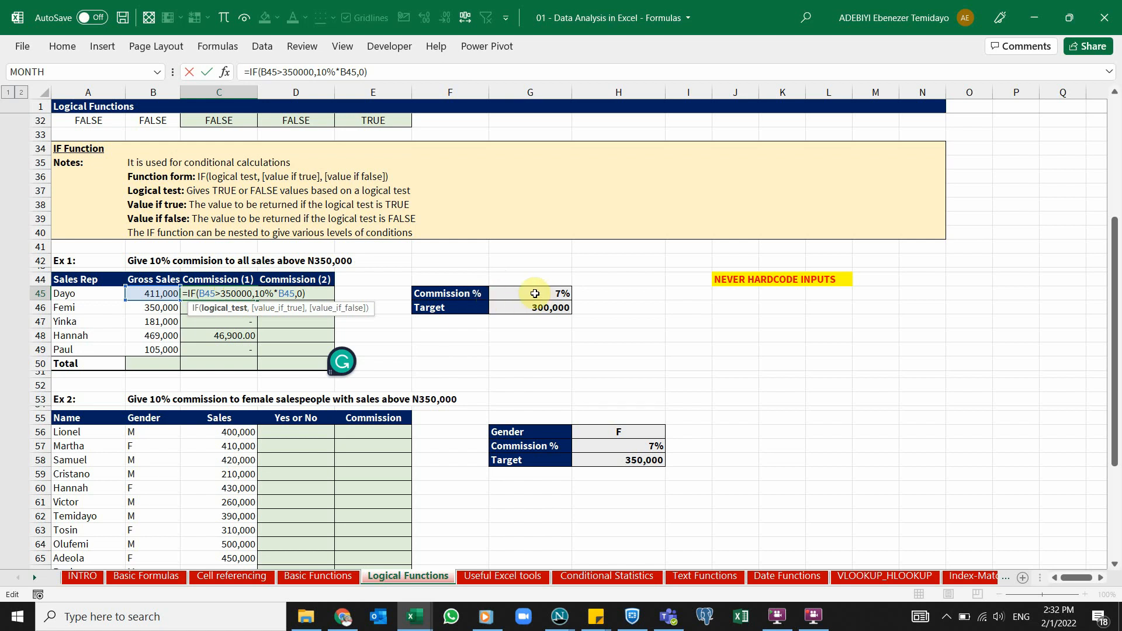
key("ctrl+Return")
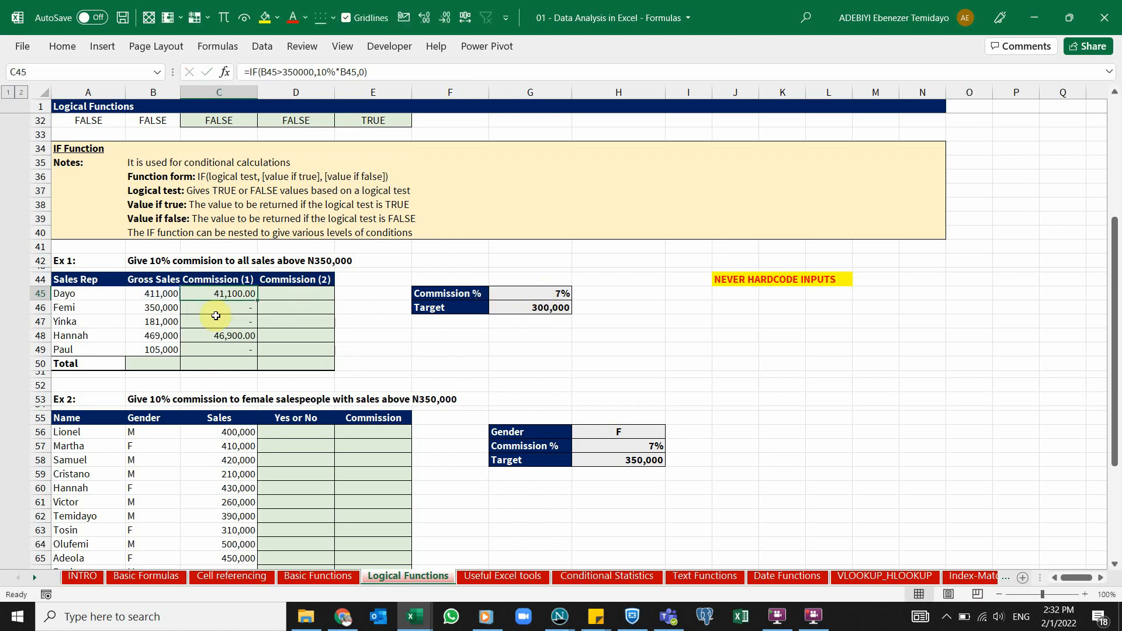
Set the Ex 1 Commission % in G45 to 10% and the Target in G46 to 350,000
left_click(298, 293)
left_click(499, 292)
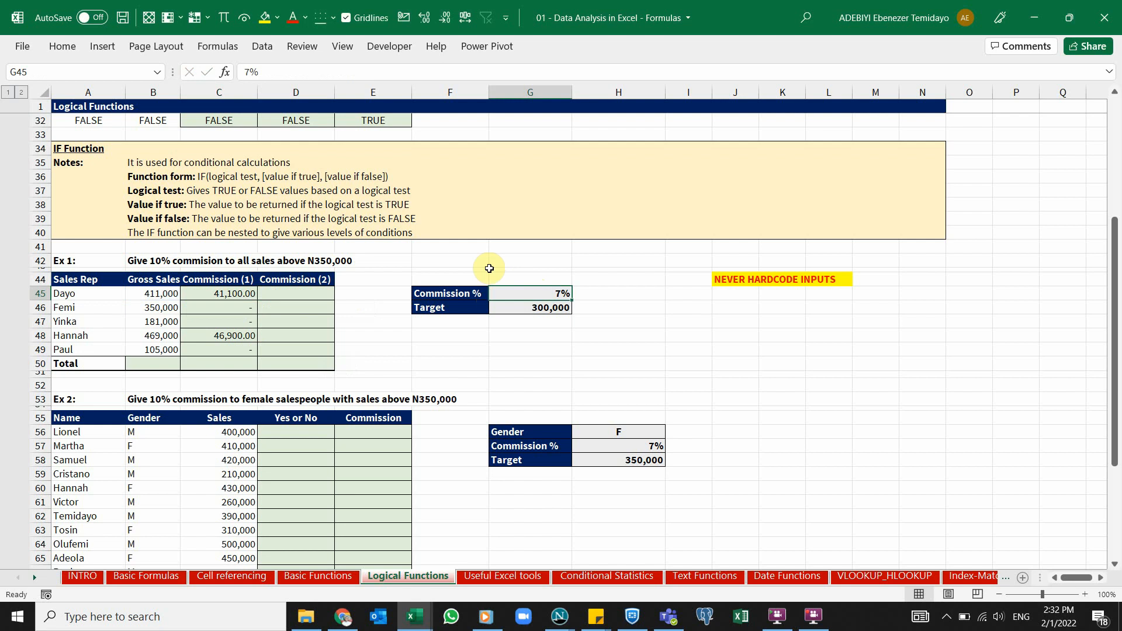
type("10")
key("Return")
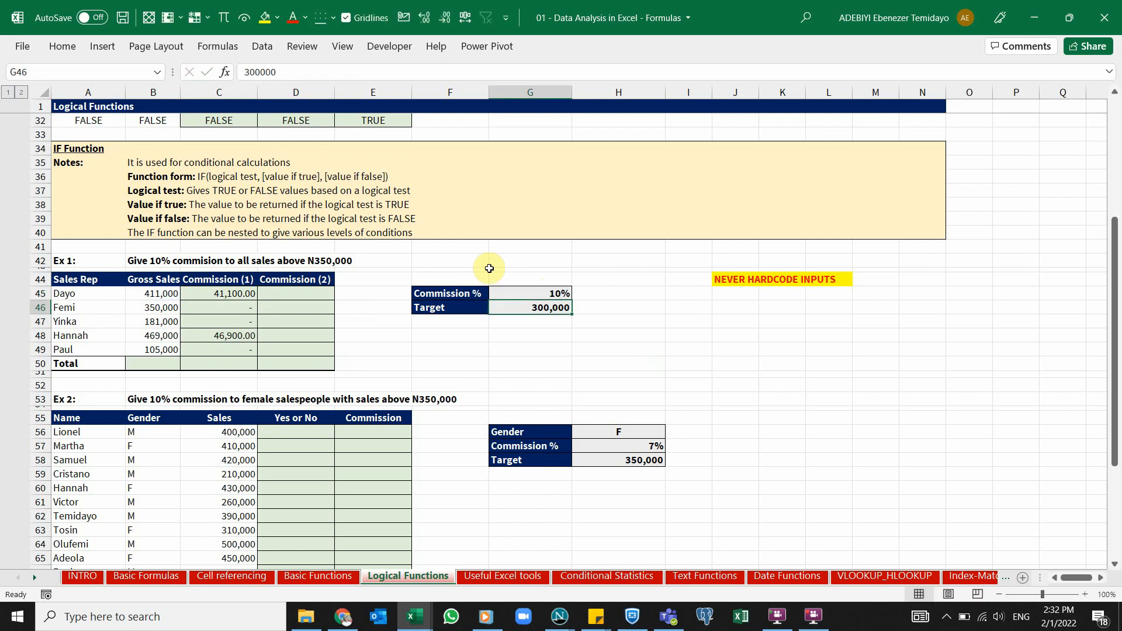
type("350")
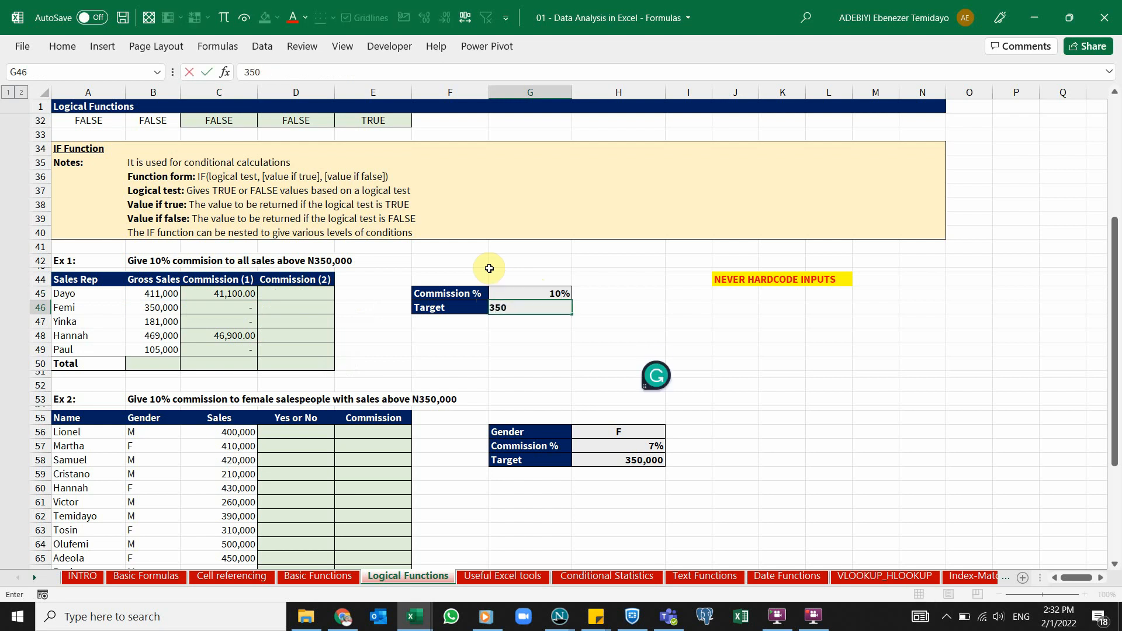
type("000")
key("Return")
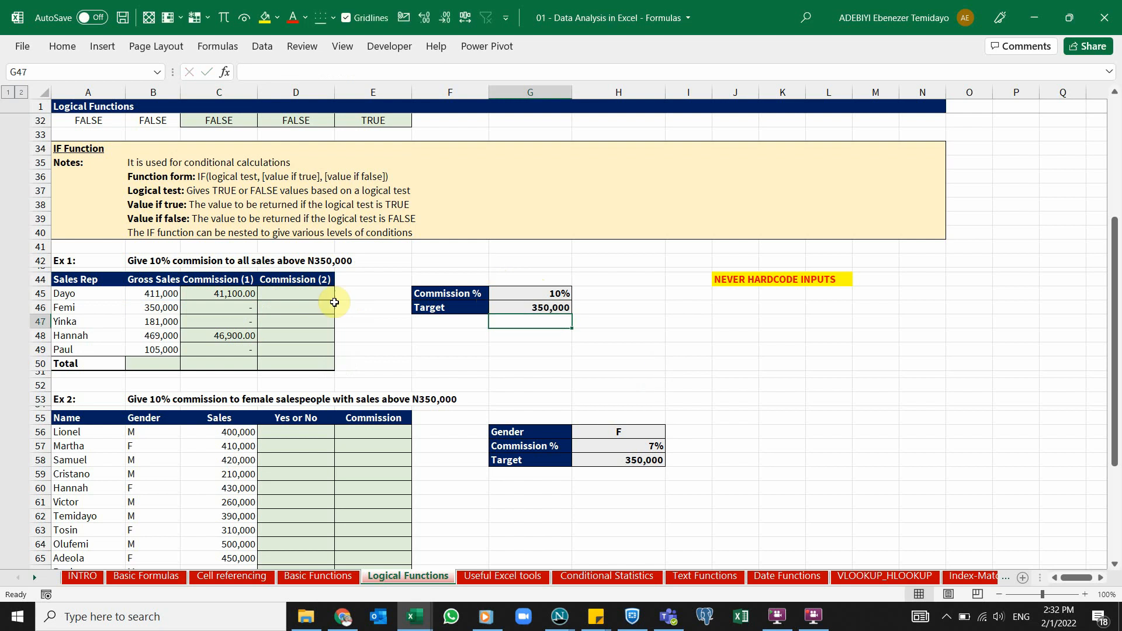
Review the Commission (1) formula in C45 and the gross sales value it refers to in B45
left_click(301, 294)
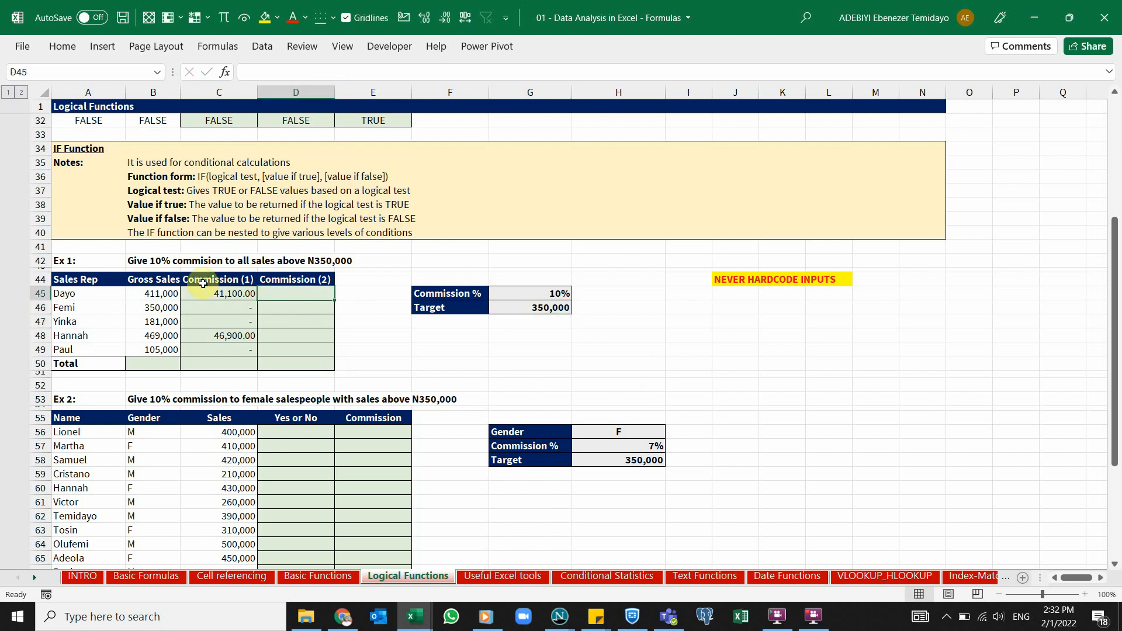
left_click(231, 295)
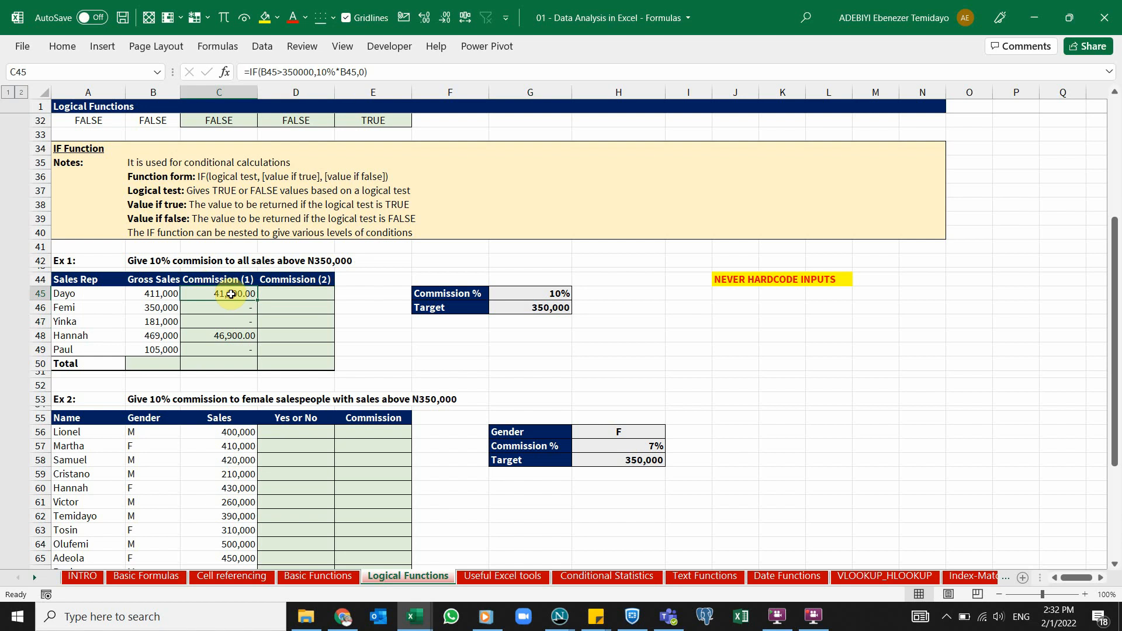
left_click(144, 298)
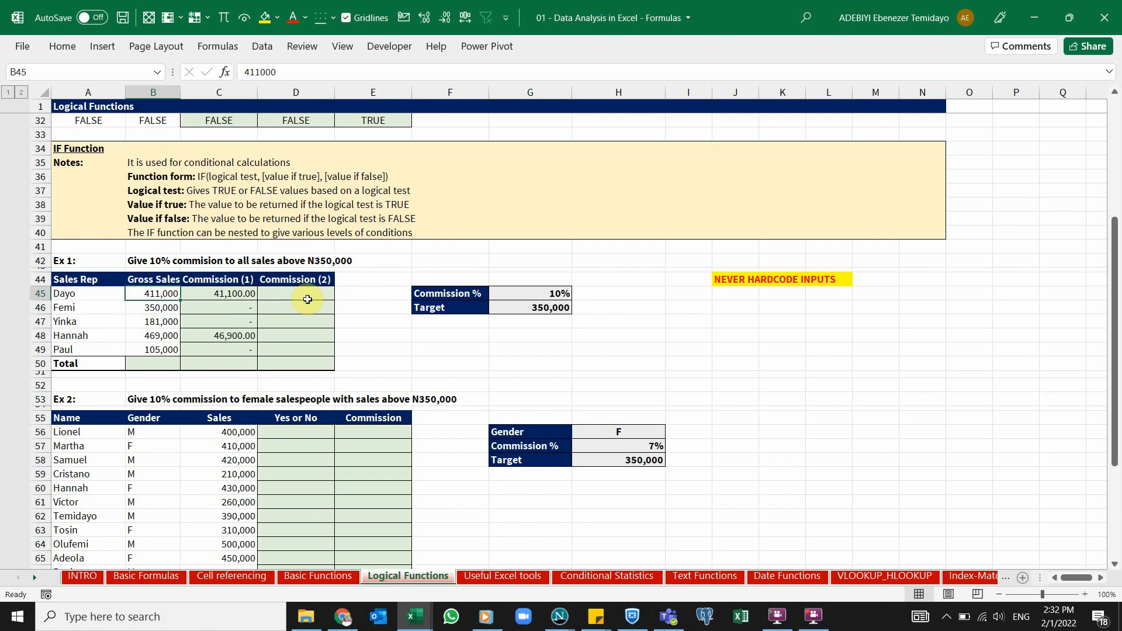
Start an IF formula in D45 under Commission (2) with the logical test B45>$G$46, keeping the target reference absolute
left_click(309, 296)
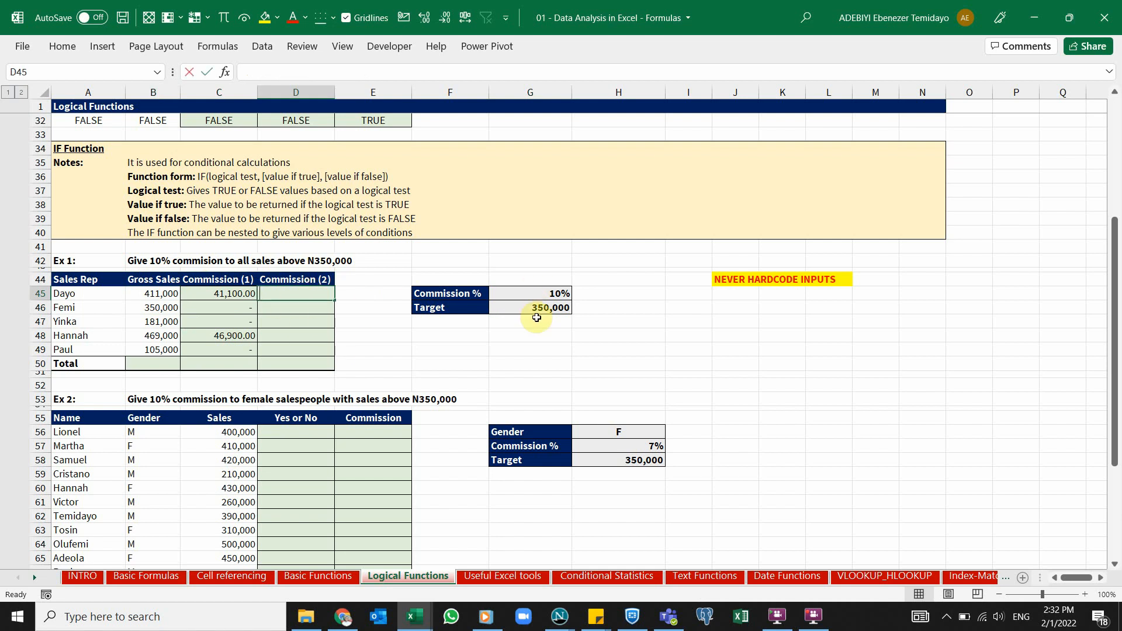
type("if")
key("BackSpace")
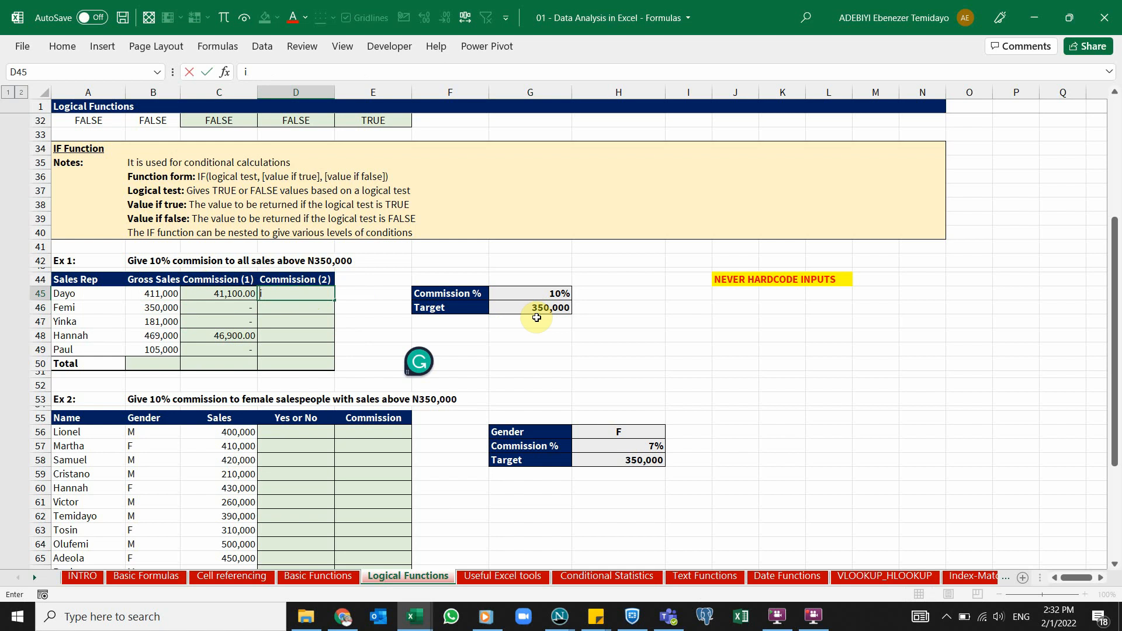
type("=if")
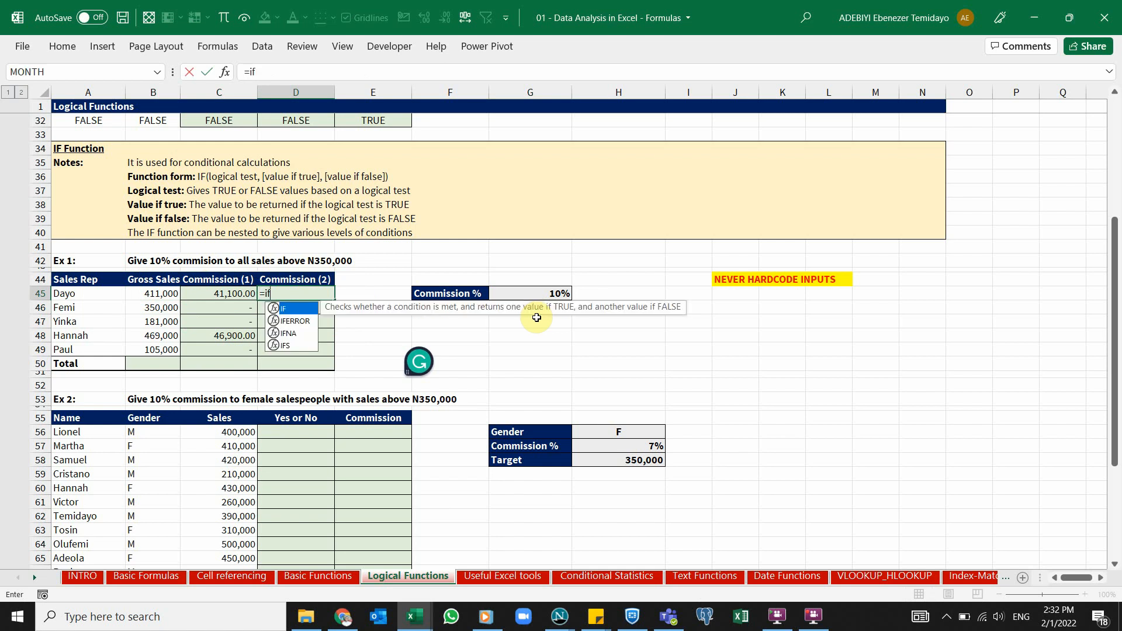
double_click(280, 308)
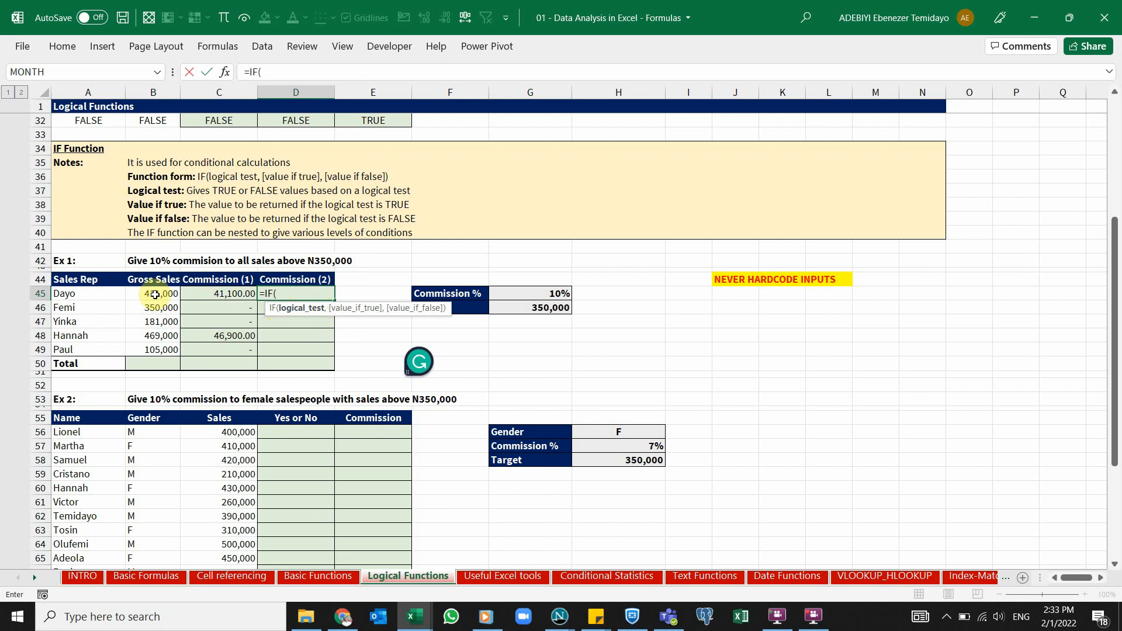
left_click(152, 293)
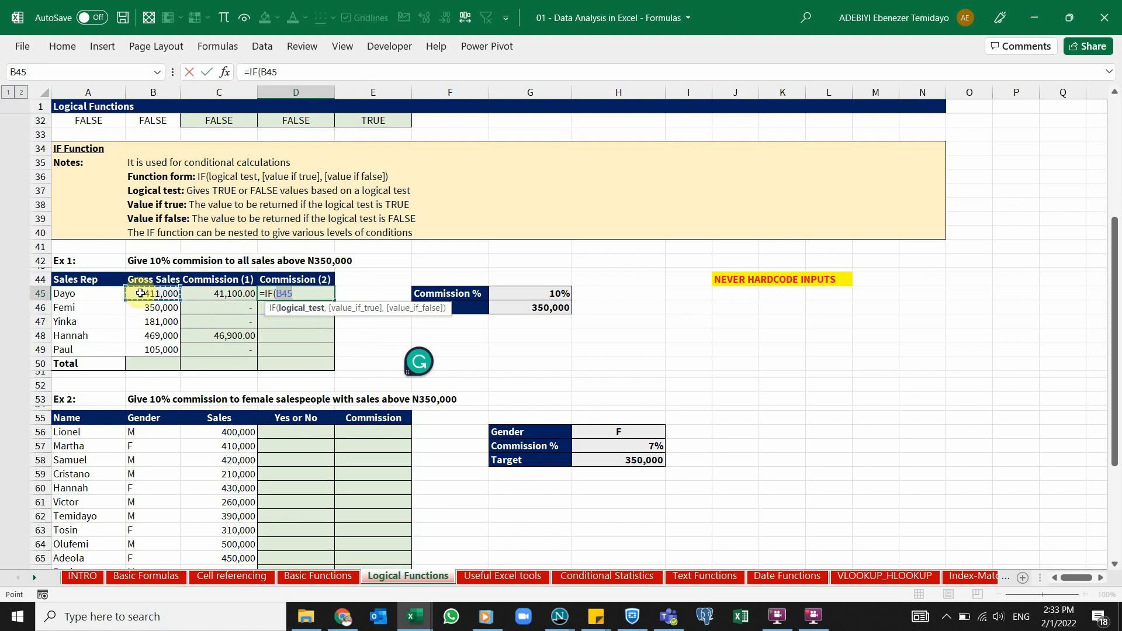
type(">")
left_click(551, 306)
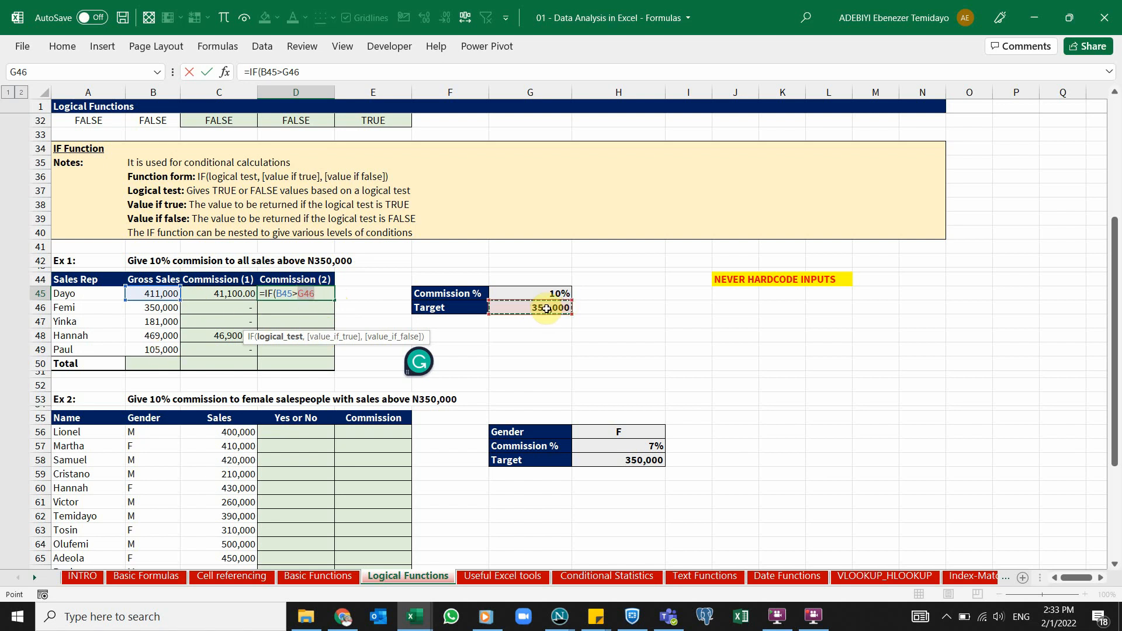
key("F4")
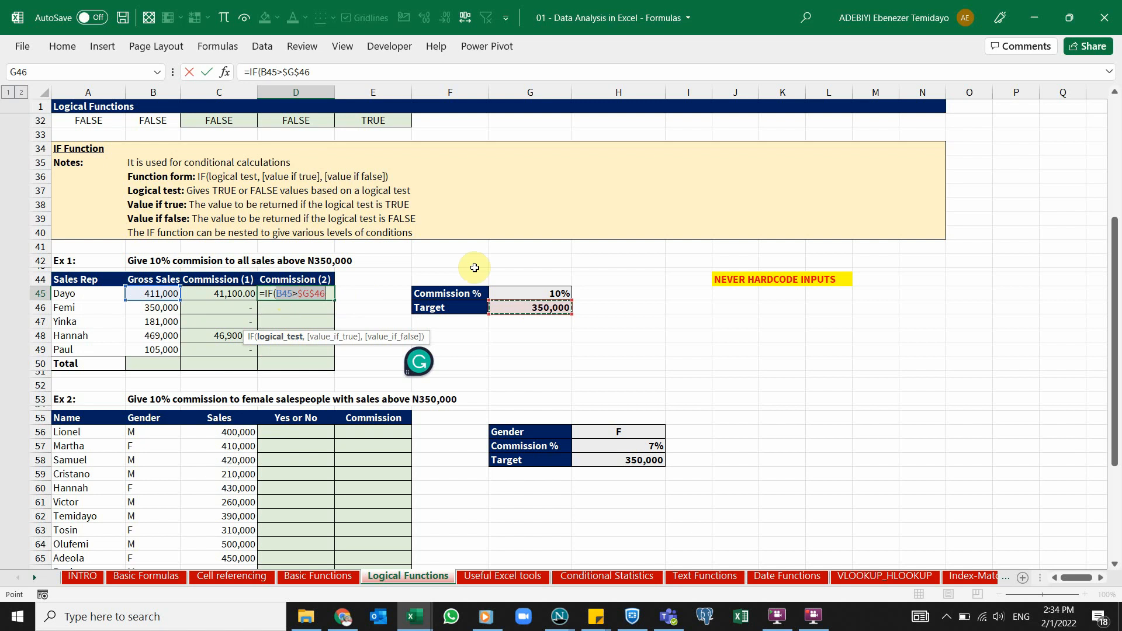
left_click(329, 293)
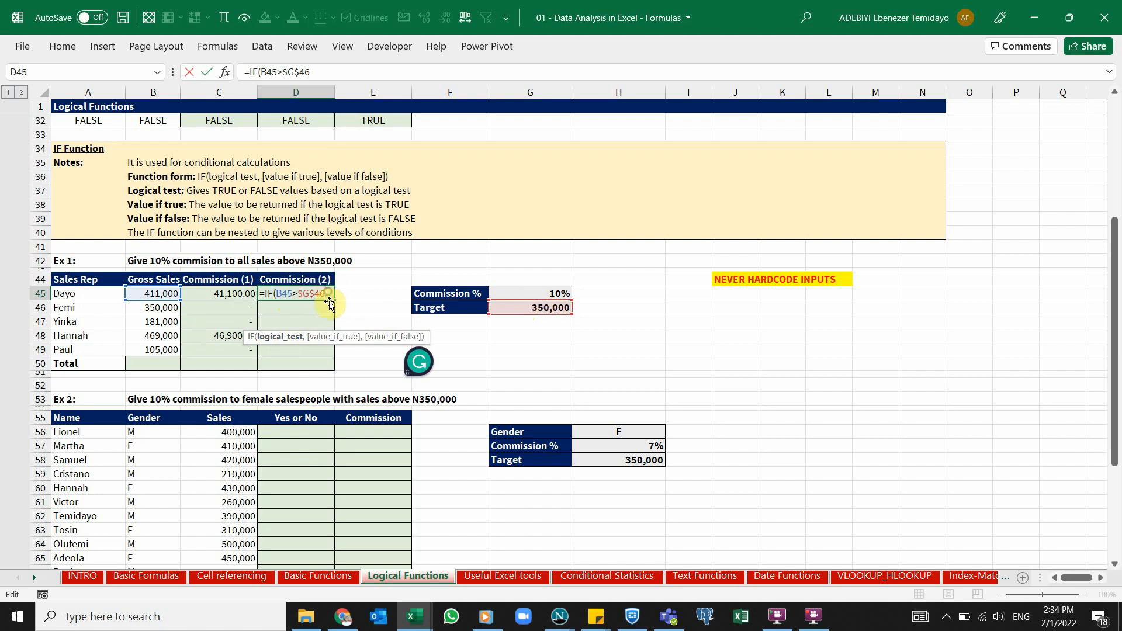
type(",")
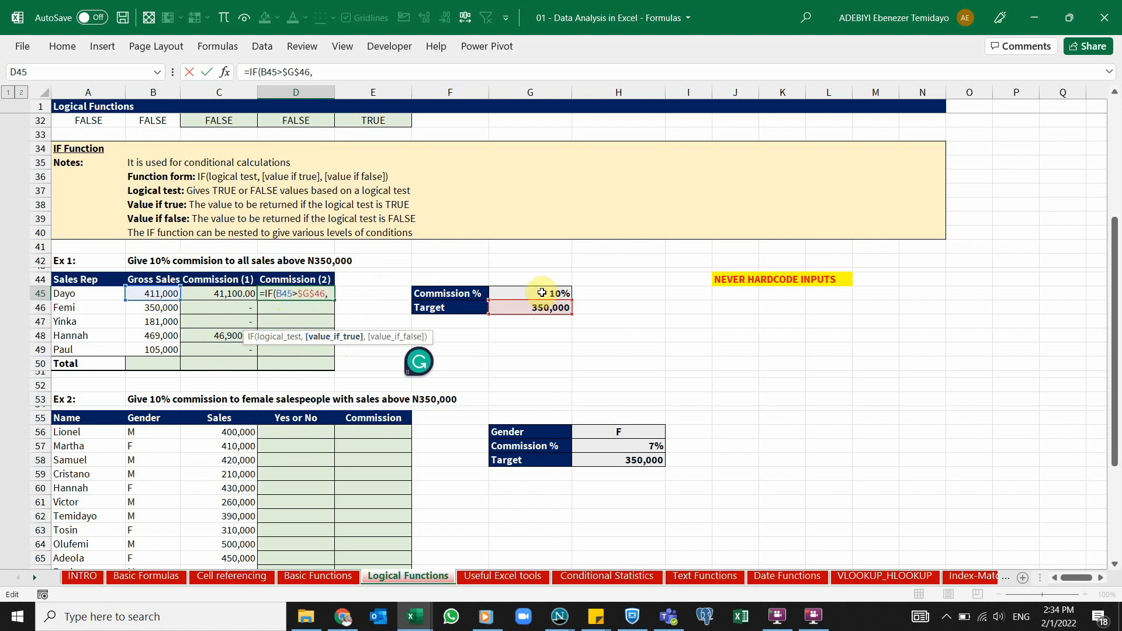
Enter $G$45*B45 as the value if true in the D45 IF formula, with an absolute commission rate reference
left_click(541, 293)
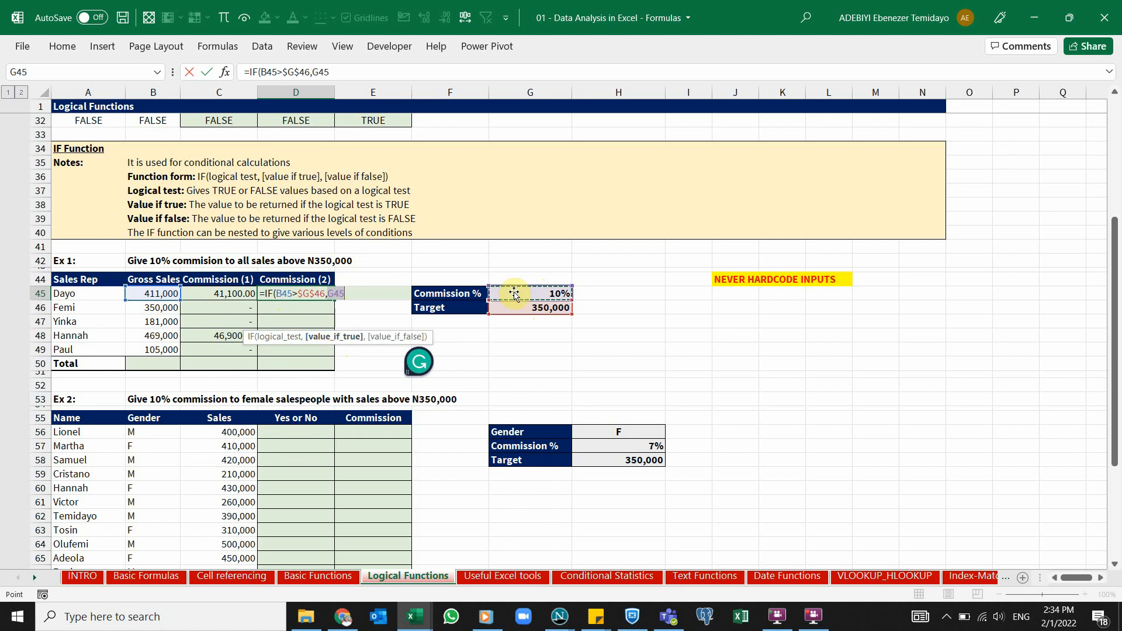
key("F4")
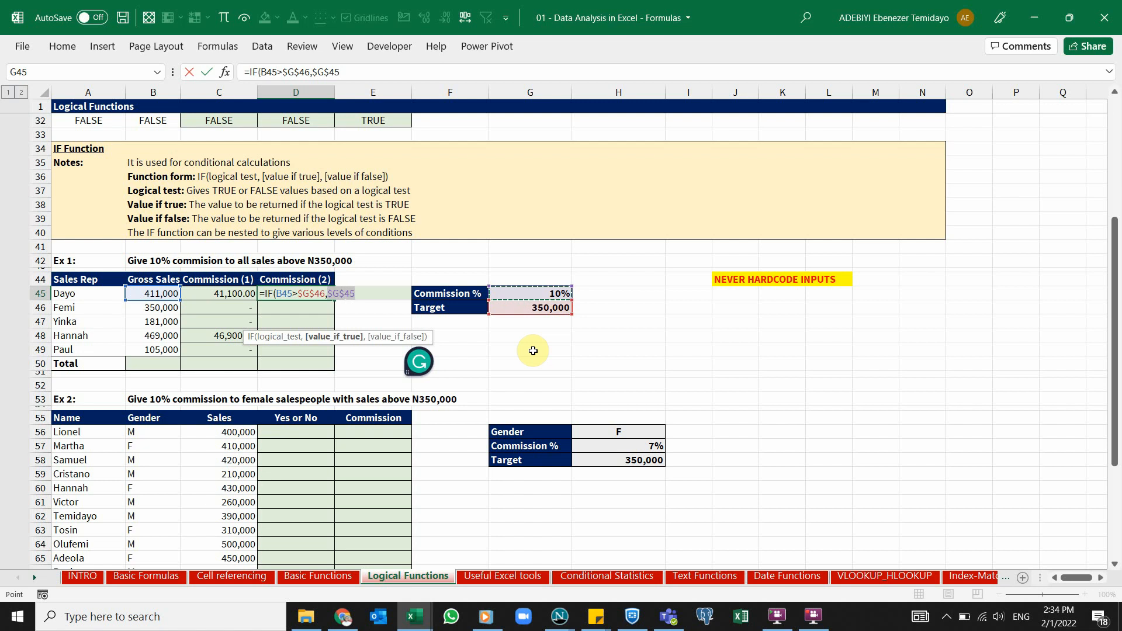
type("*")
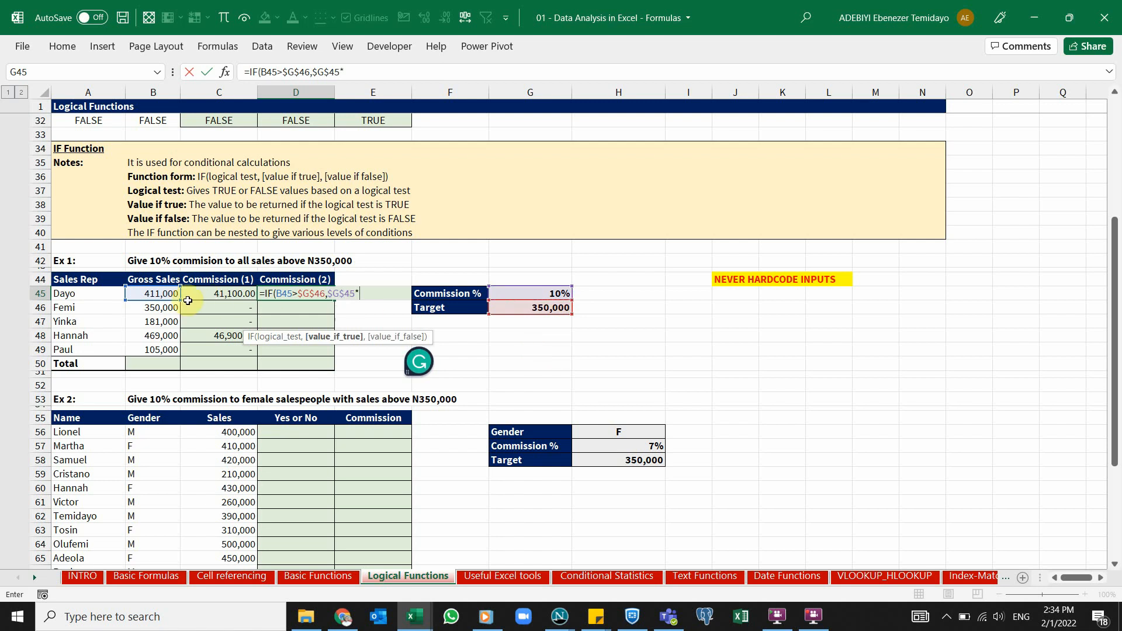
left_click(151, 294)
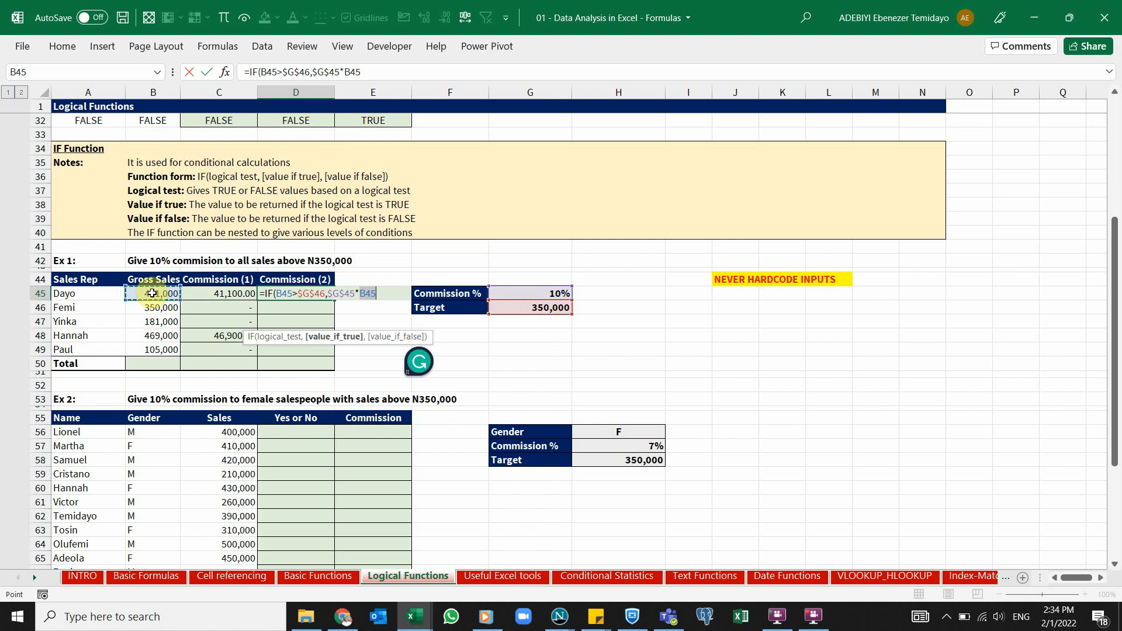
type(",")
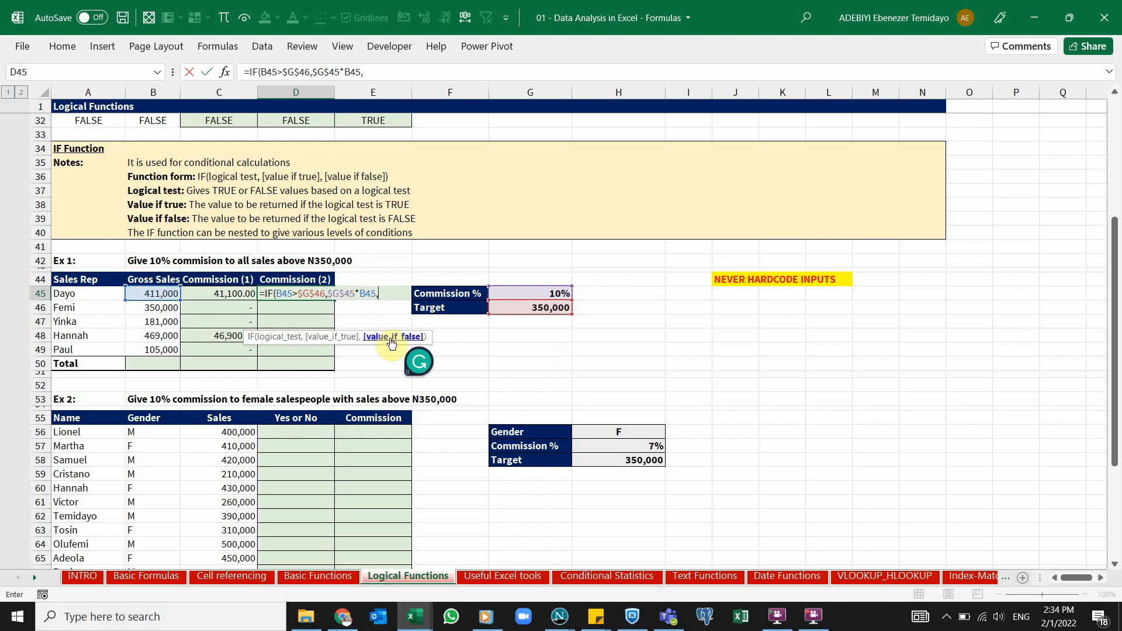
Complete the D45 IF formula with 0 as the value if false and fill it down to D49
type("0)")
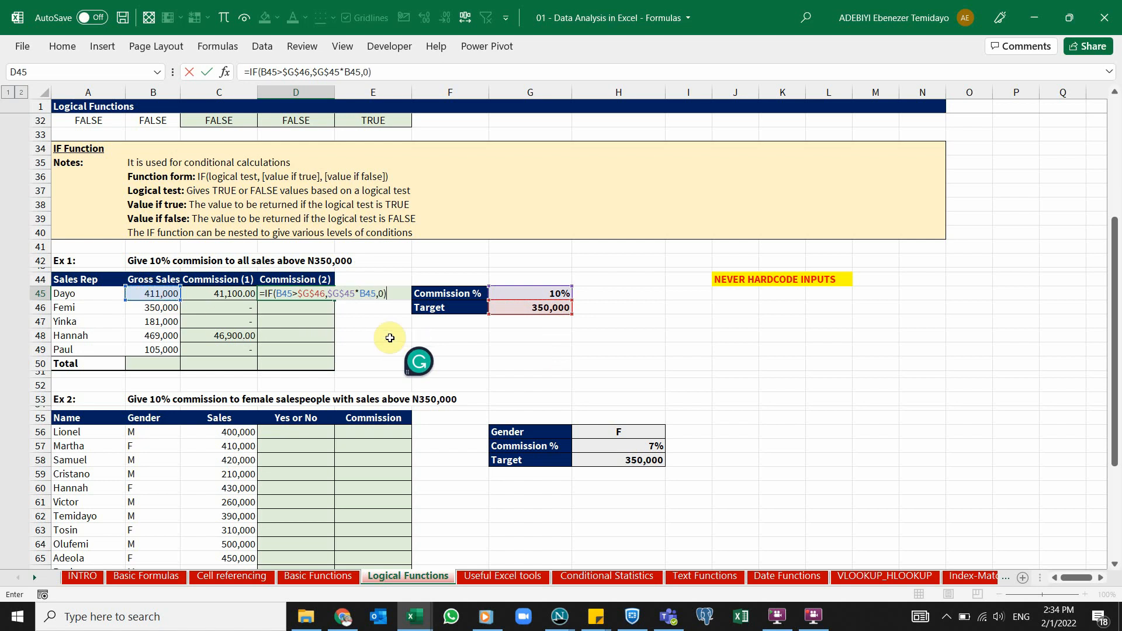
key("ctrl+Return")
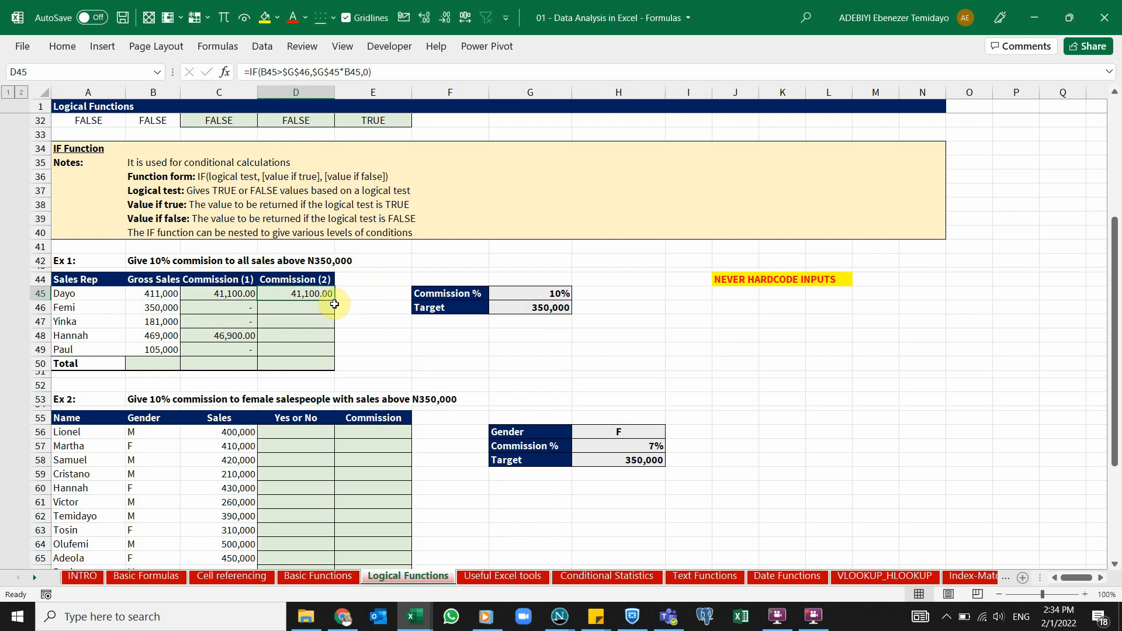
left_click_drag(333, 301, 329, 351)
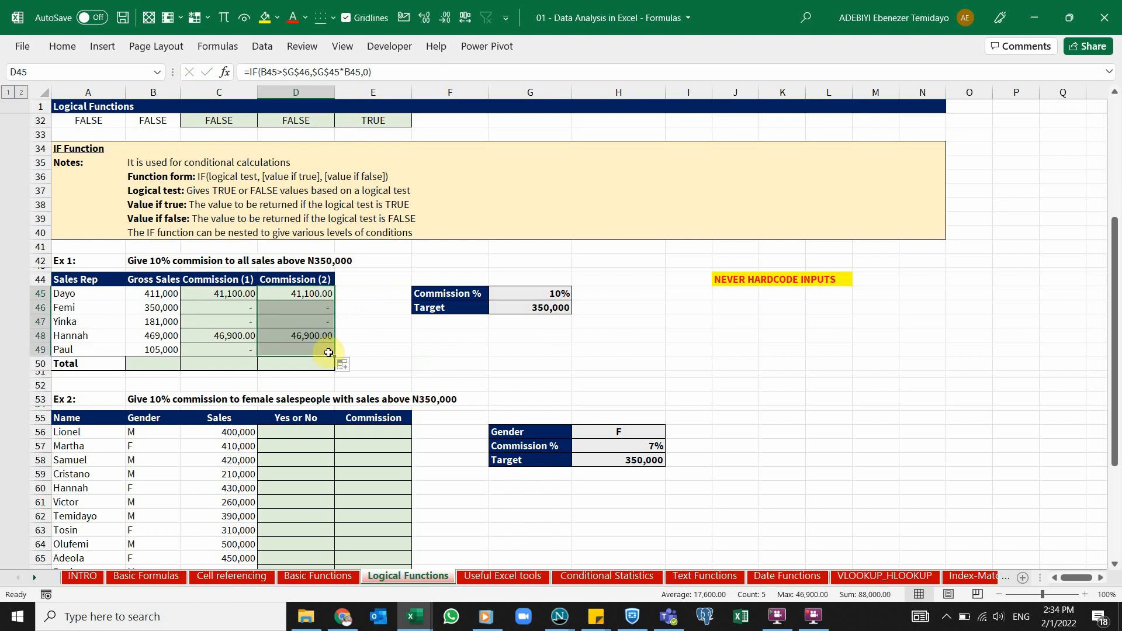
Set the Ex 1 Target in G46 to 300,000
left_click(517, 308)
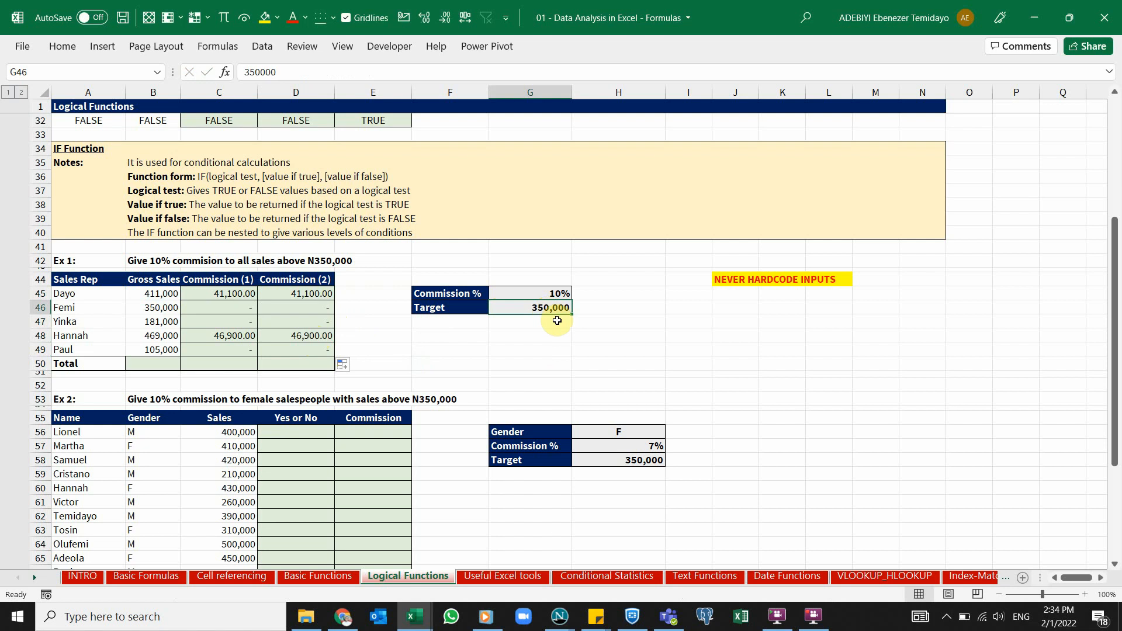
type("300,0")
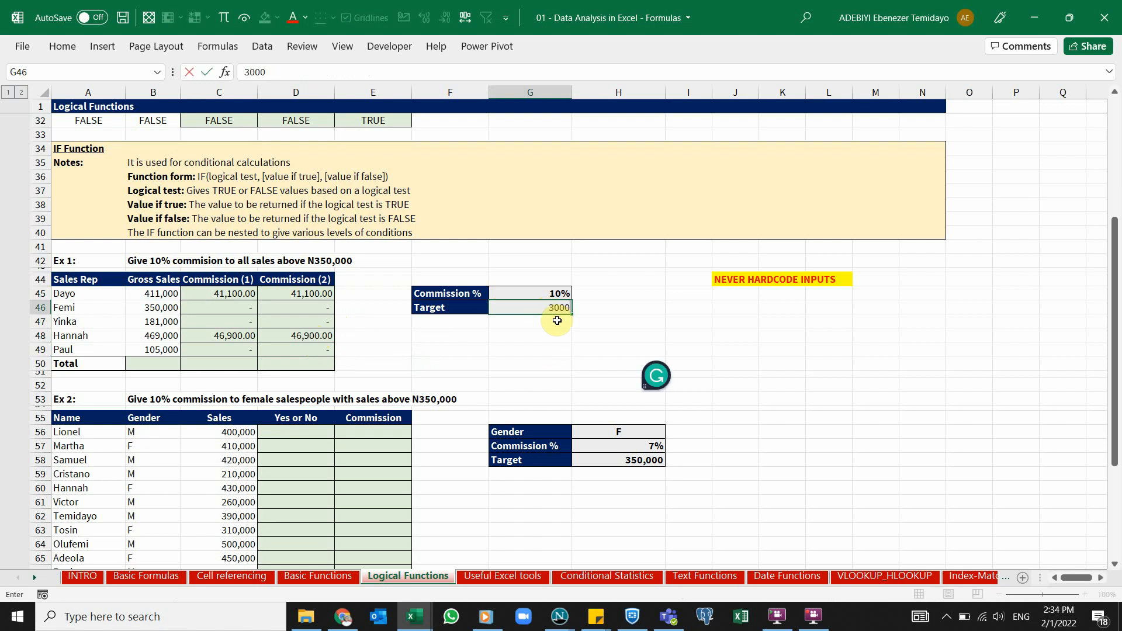
type("00")
key("Return")
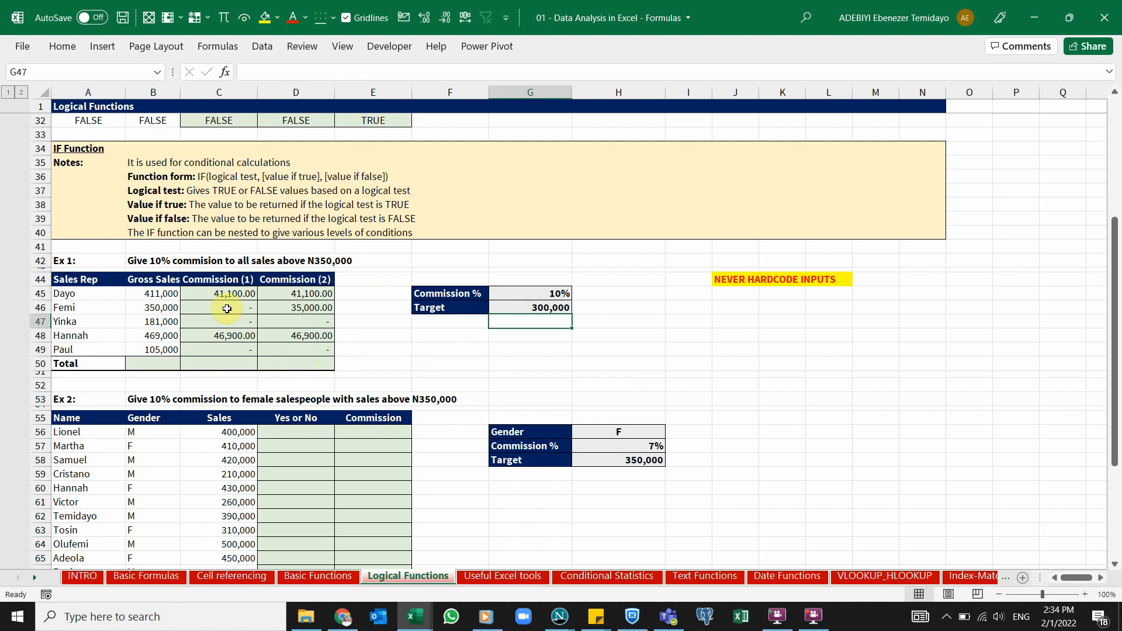
Inspect the hardcoded Commission (1) formula in C46 without changing it
left_click(226, 307)
double_click(226, 308)
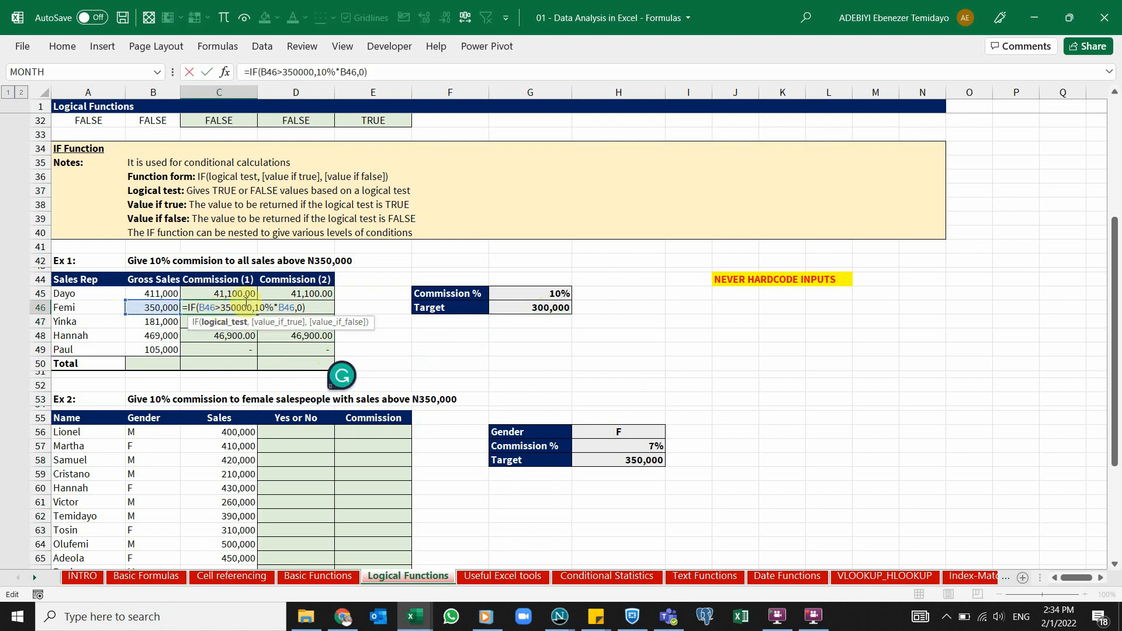
key("Escape")
Set the Ex 1 Commission % in G45 to 15% and compare the Commission (1) and Commission (2) columns
left_click(558, 293)
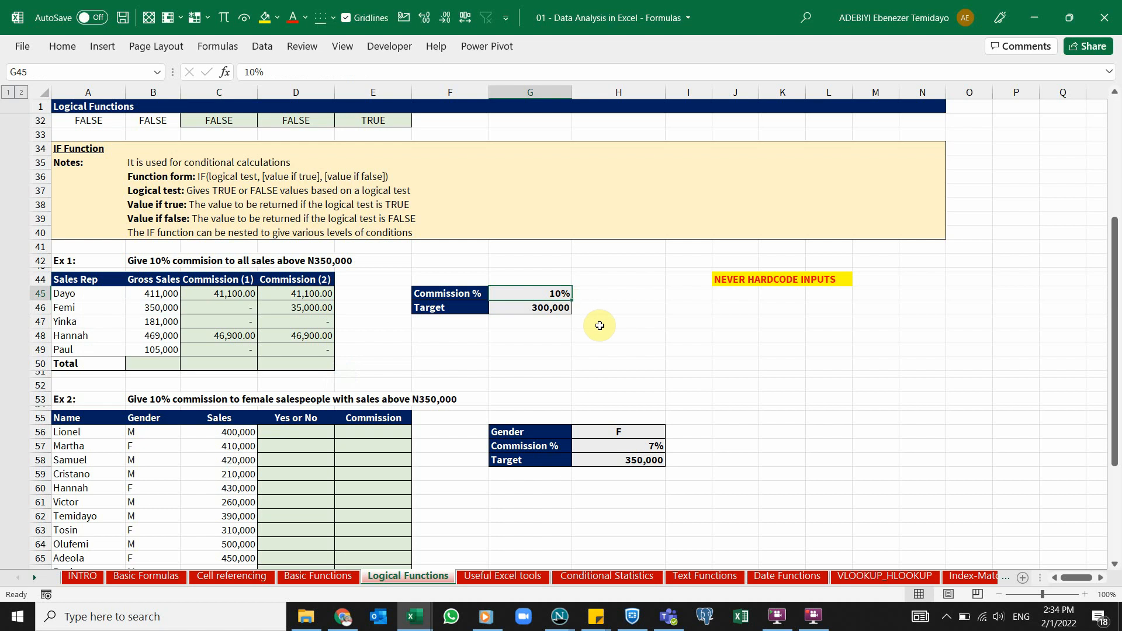
type("15")
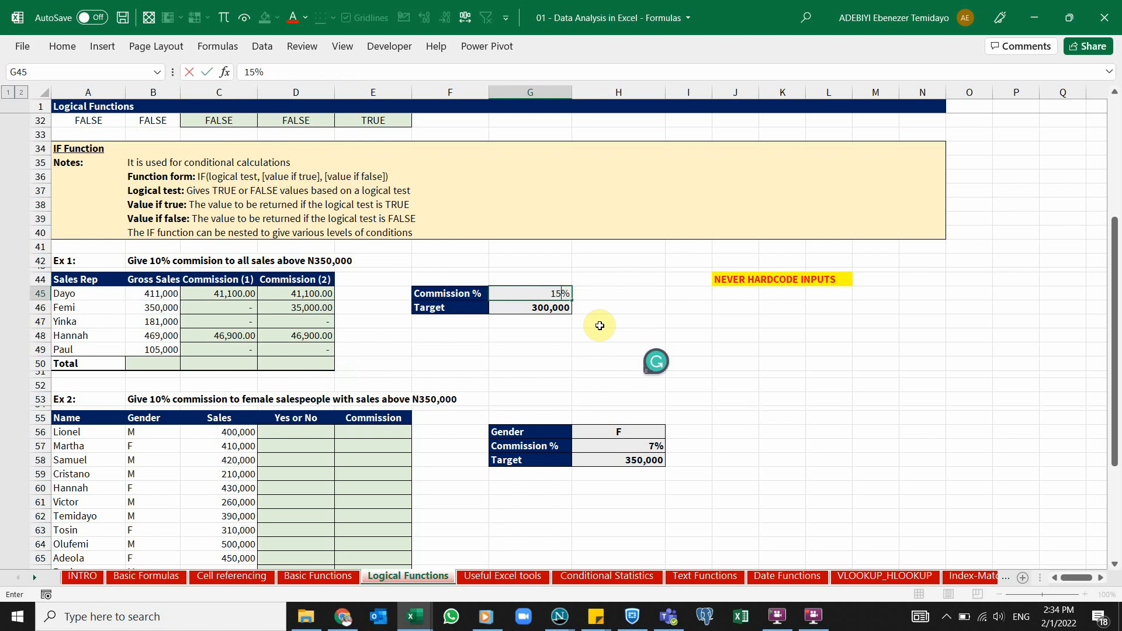
key("Return")
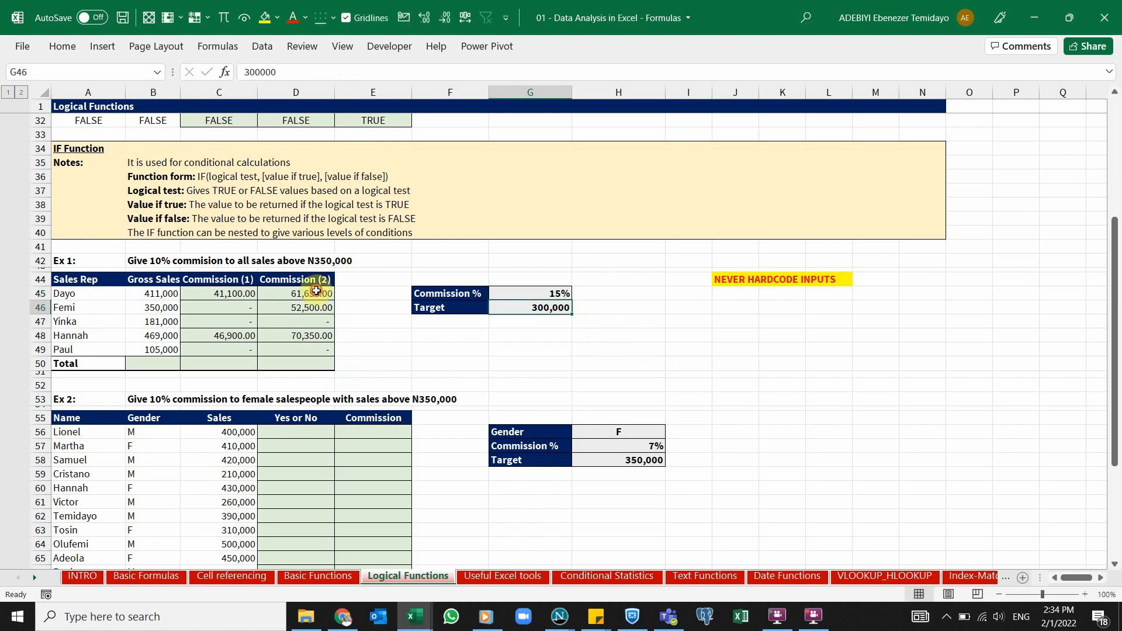
left_click_drag(313, 293, 318, 350)
left_click(513, 296)
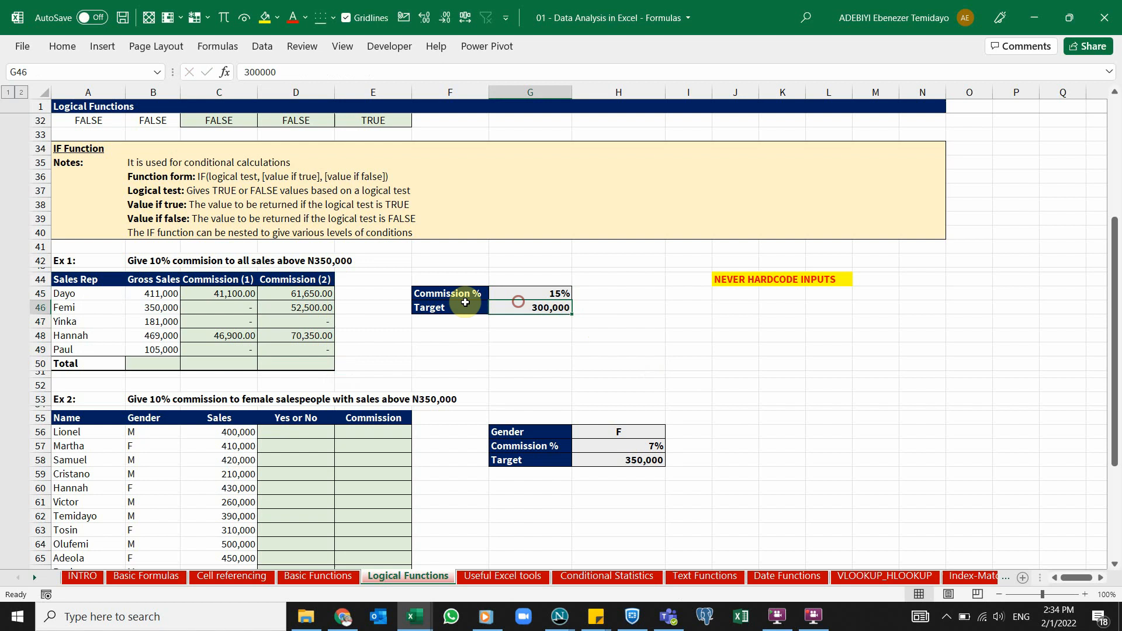
left_click(231, 307)
Read the note on hardcoding inputs in J44 and look over the Ex 2 and Ex 3 commission tables
left_click(728, 279)
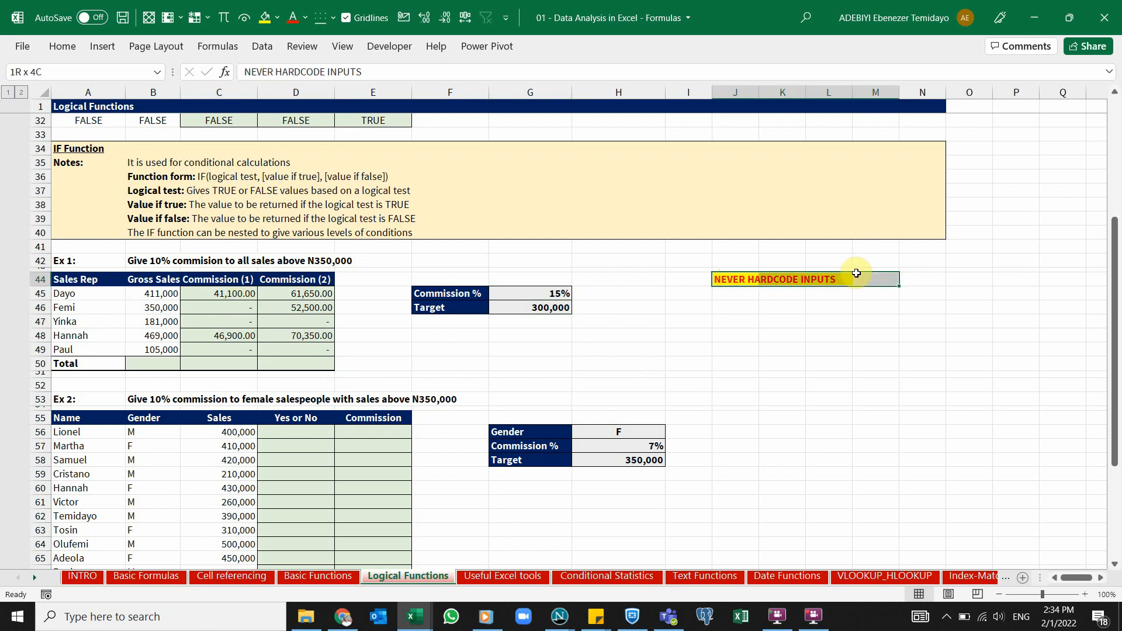
left_click(491, 348)
scroll(491, 347, "down", 3)
scroll(491, 347, "down", 2)
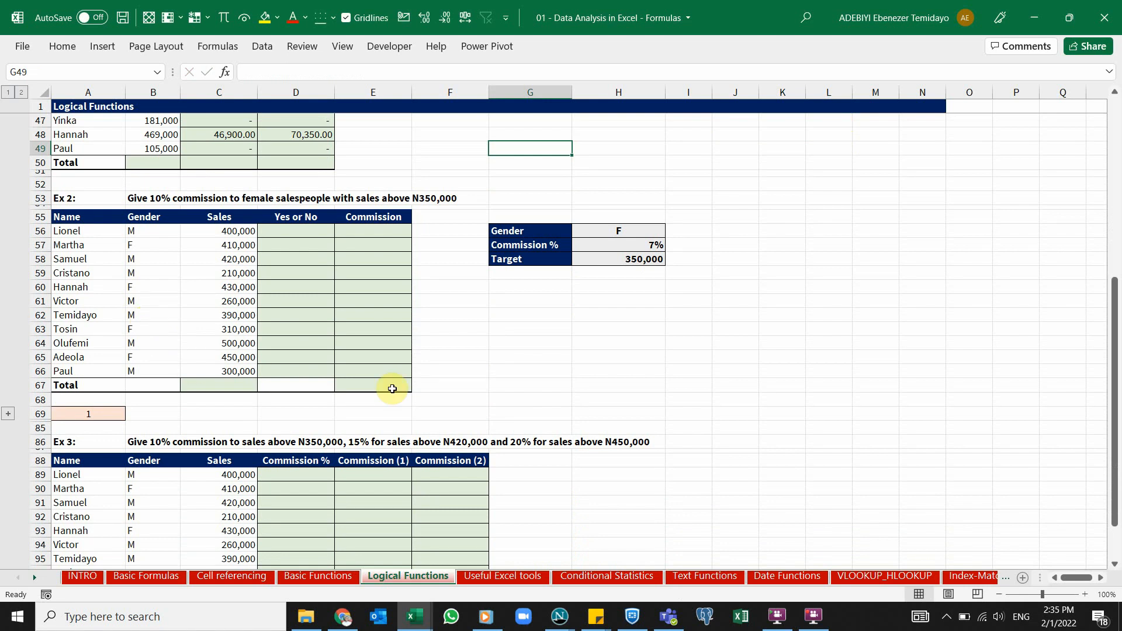
scroll(390, 387, "down", 5)
scroll(392, 386, "up", 4)
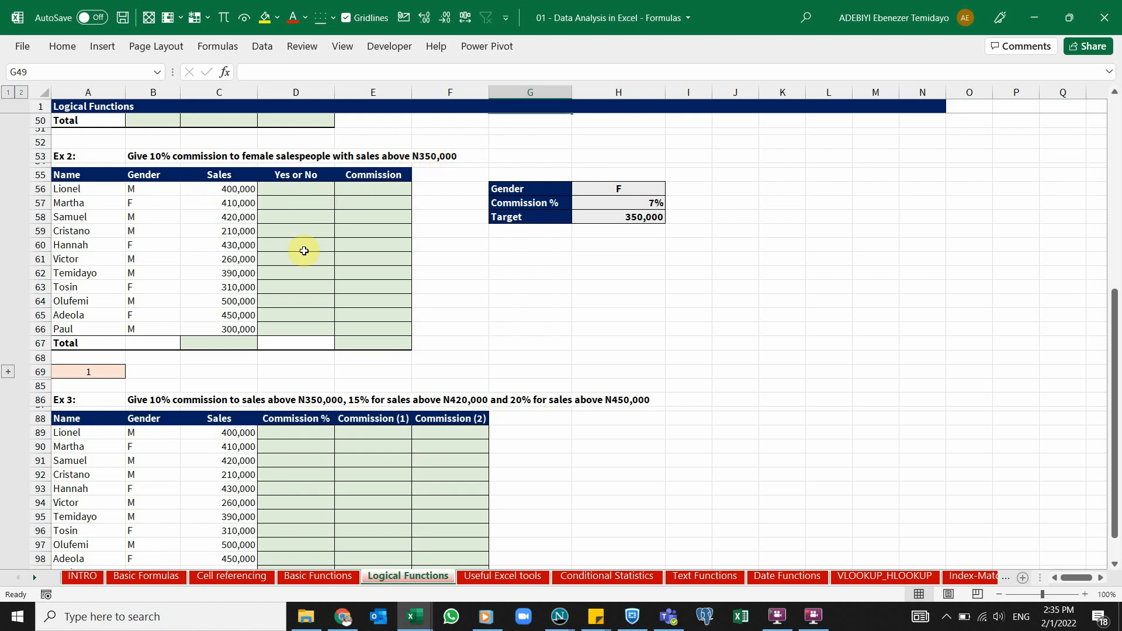
scroll(304, 251, "up", 4)
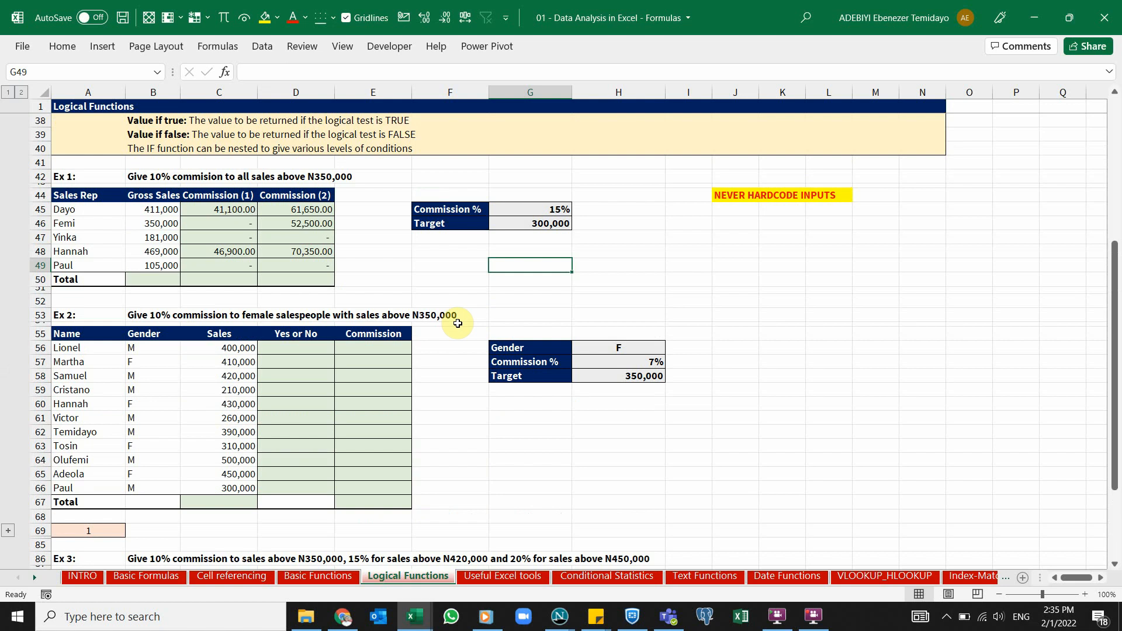
Review the Ex 2 gender, rate and target inputs, and set the Commission % in H57 to 10%
scroll(625, 351, "down", 1)
left_click(625, 346)
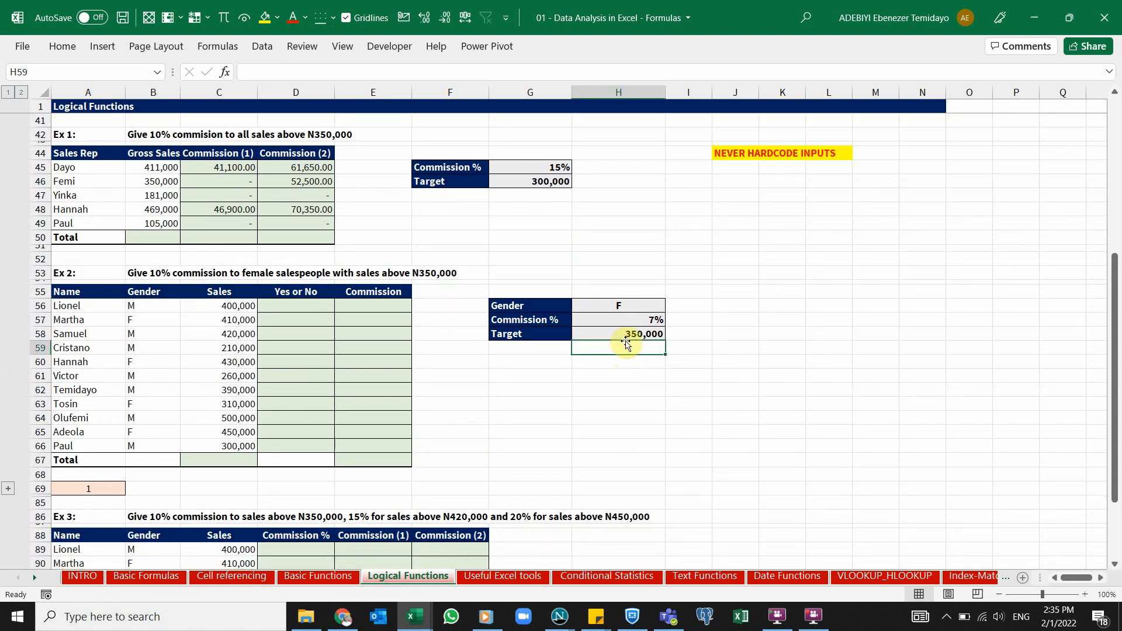
left_click(616, 306)
left_click(614, 322)
left_click(610, 332)
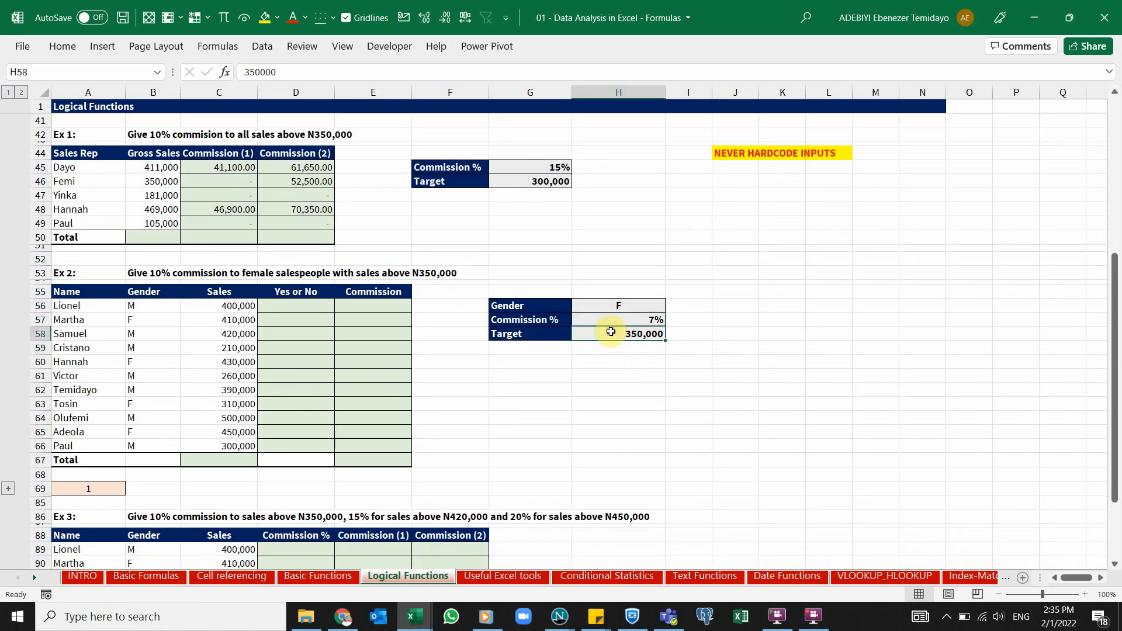
left_click(626, 322)
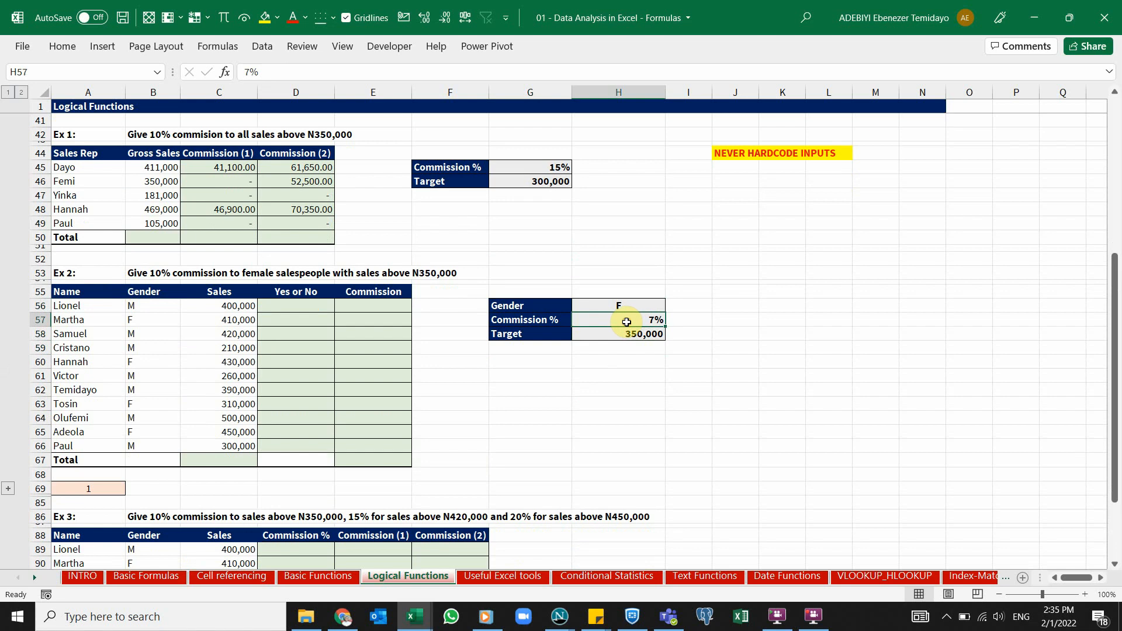
type("10")
key("Return")
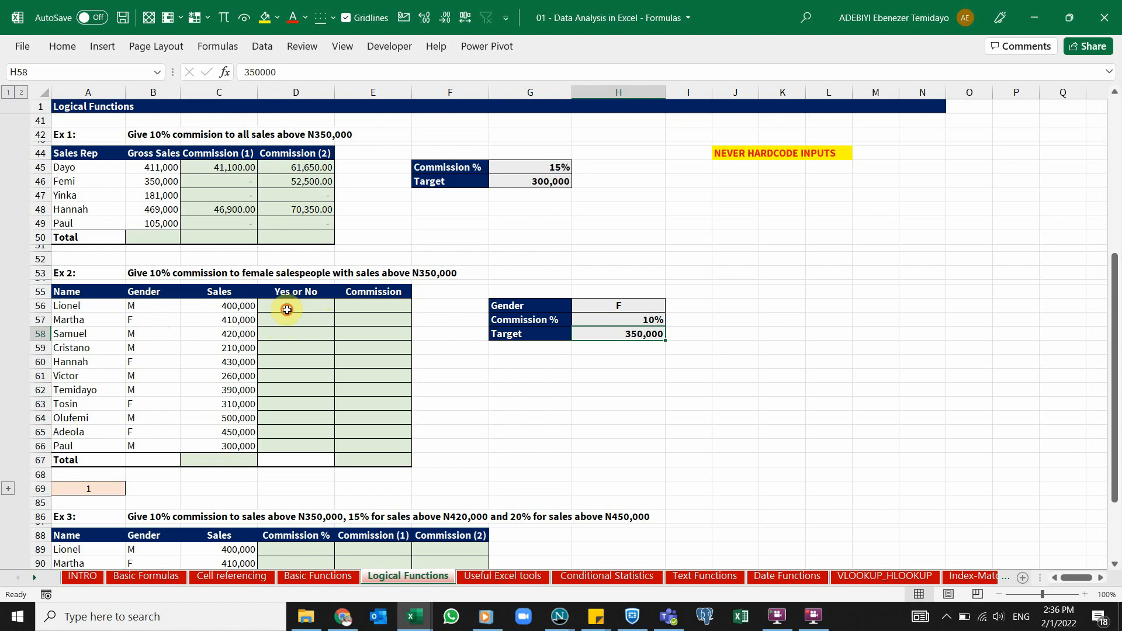
Start an AND formula in D56 under Yes or No with the first condition B56=$H$56, keeping the gender reference absolute
left_click(319, 307)
type("=")
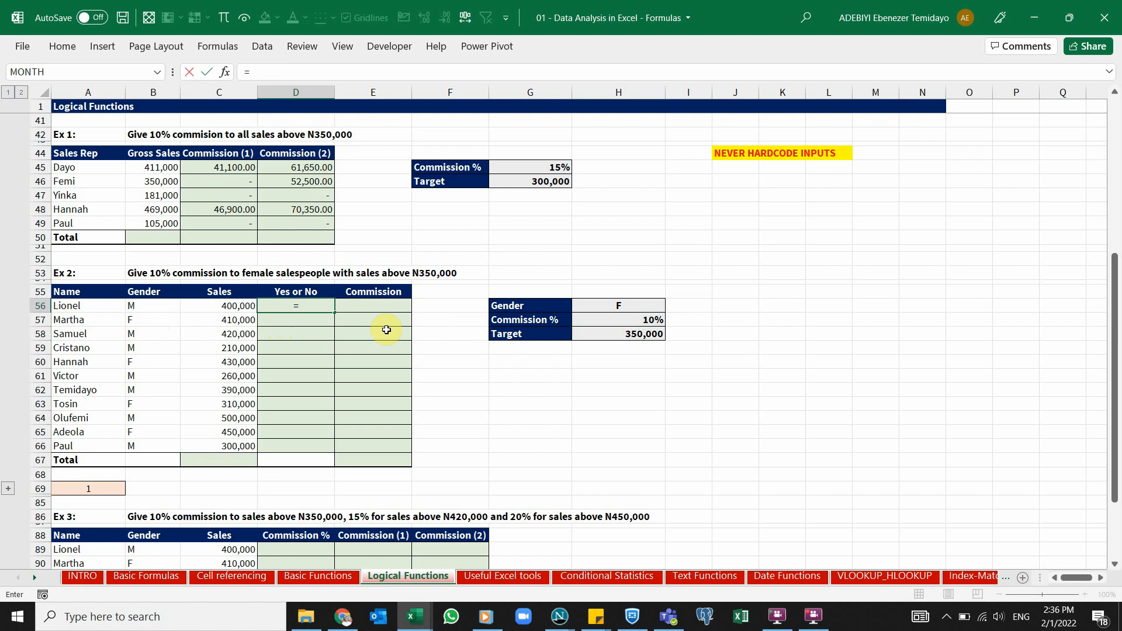
type("and")
key("Tab")
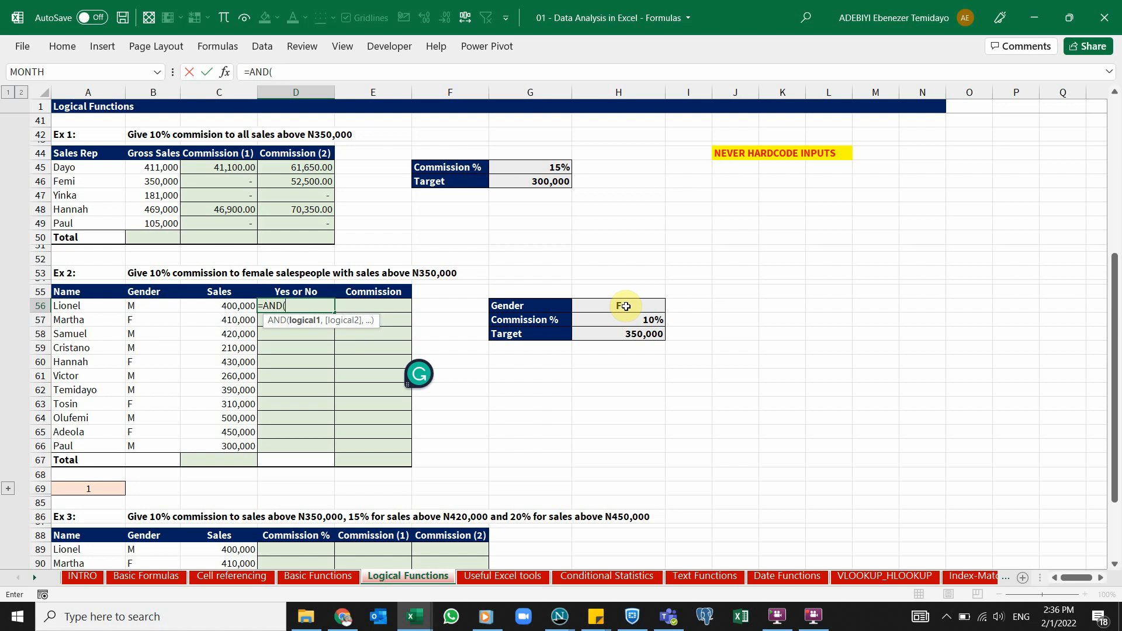
left_click(161, 305)
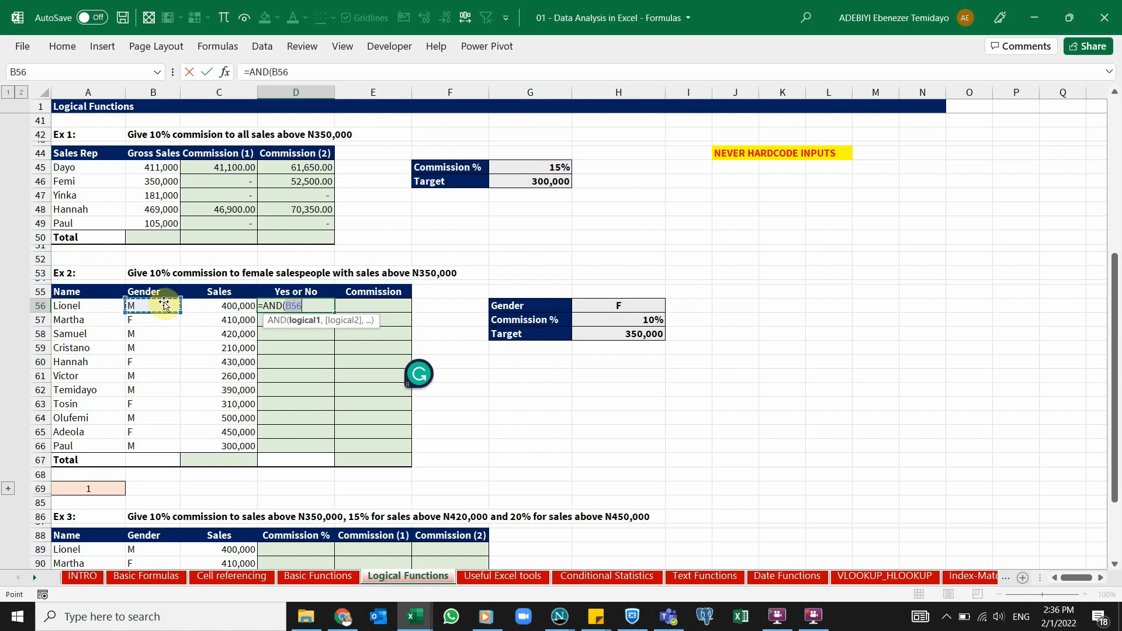
type("=")
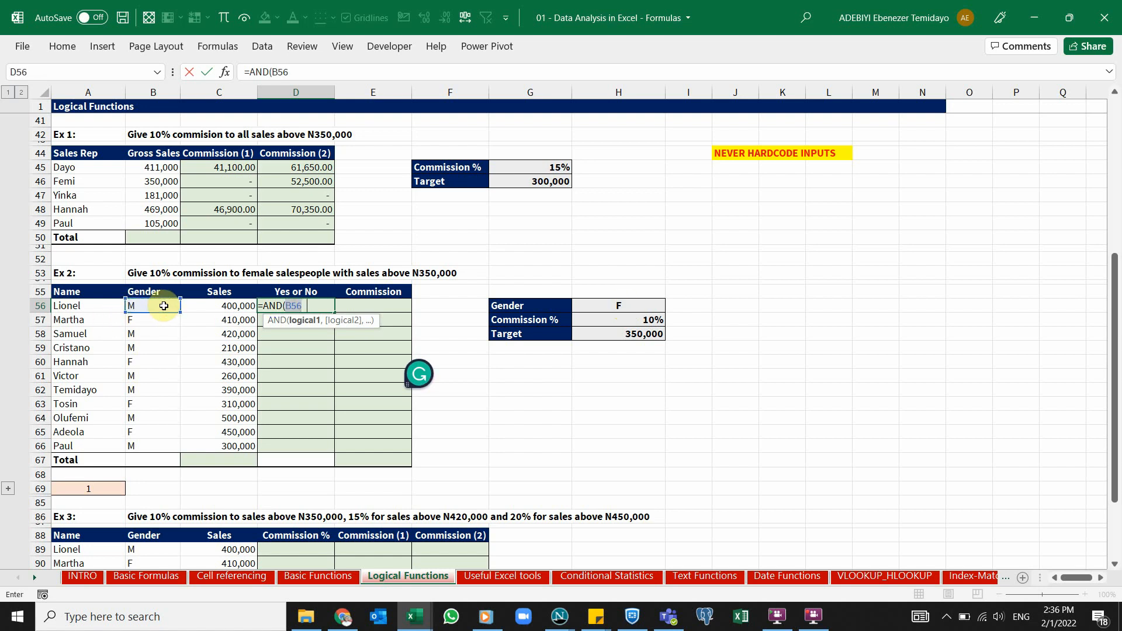
left_click(630, 304)
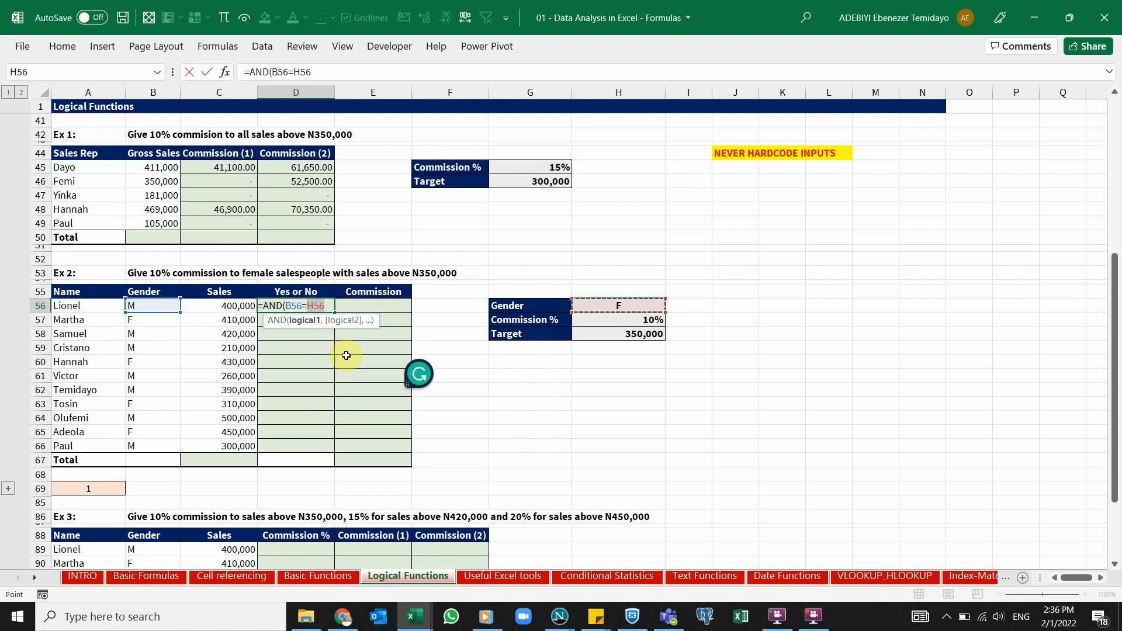
key("F4")
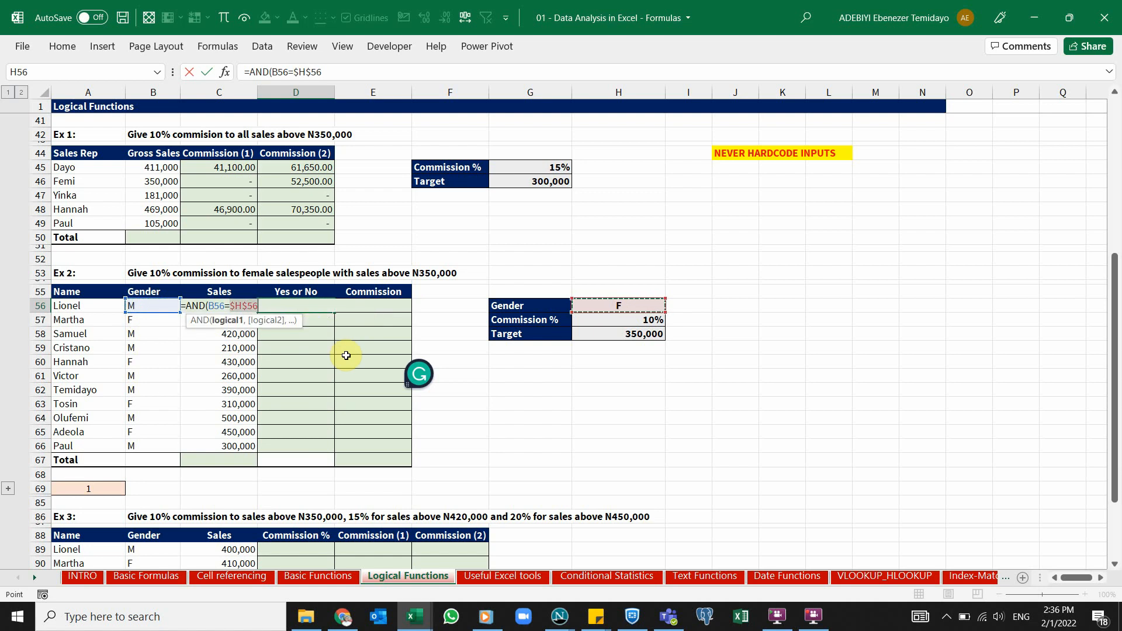
type(",")
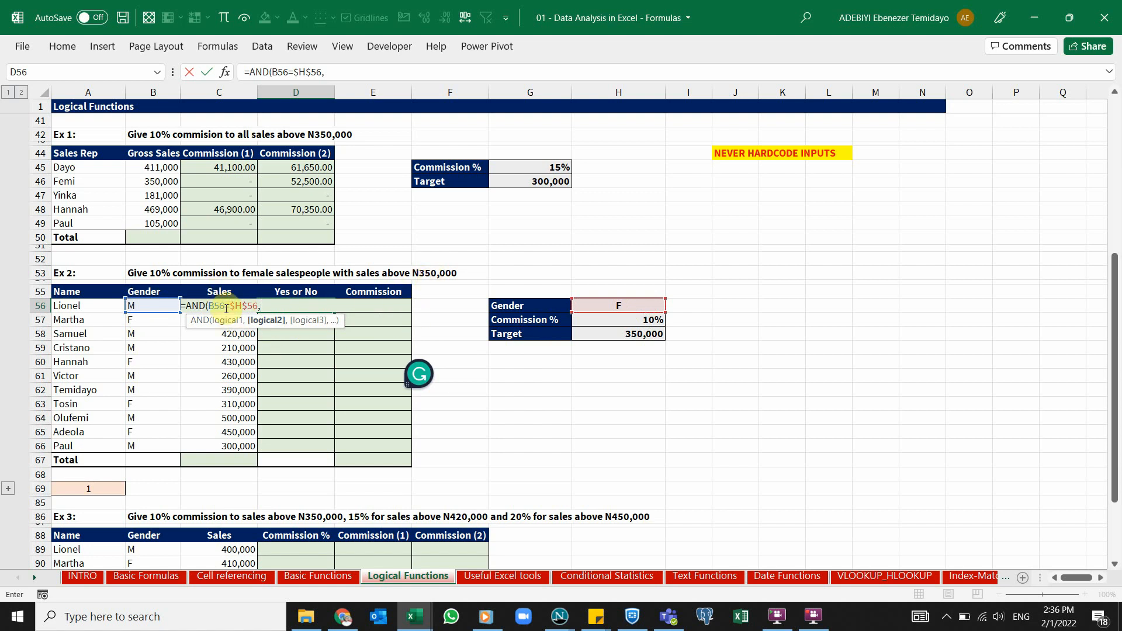
Add C56>$H$58 as the second AND condition in D56, with an absolute reference to the target
left_click(236, 293)
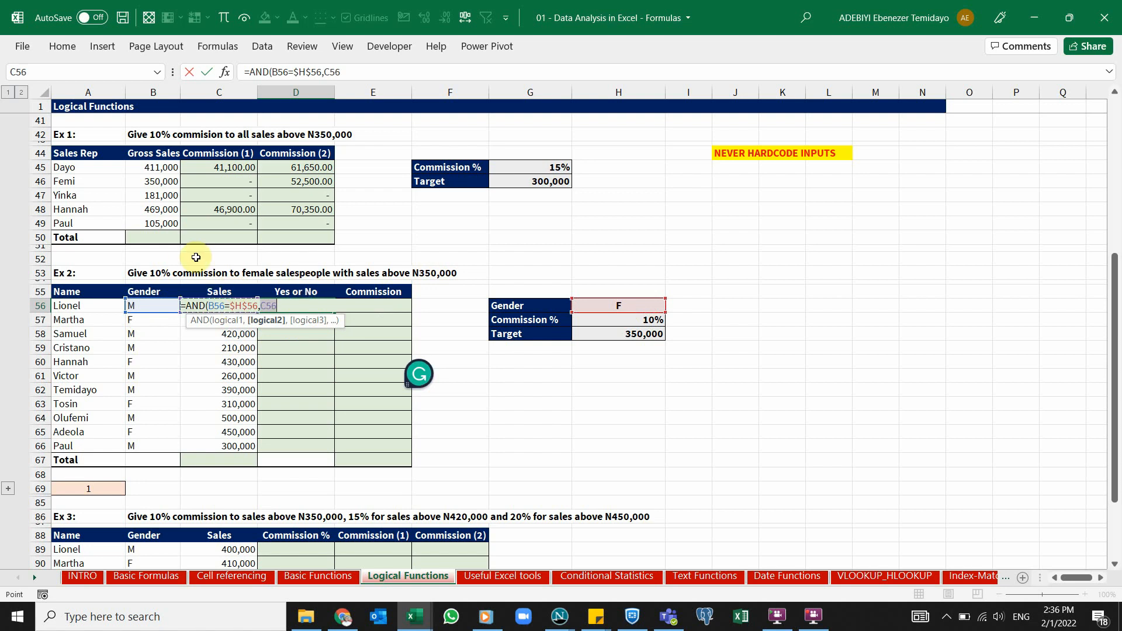
left_click(237, 303)
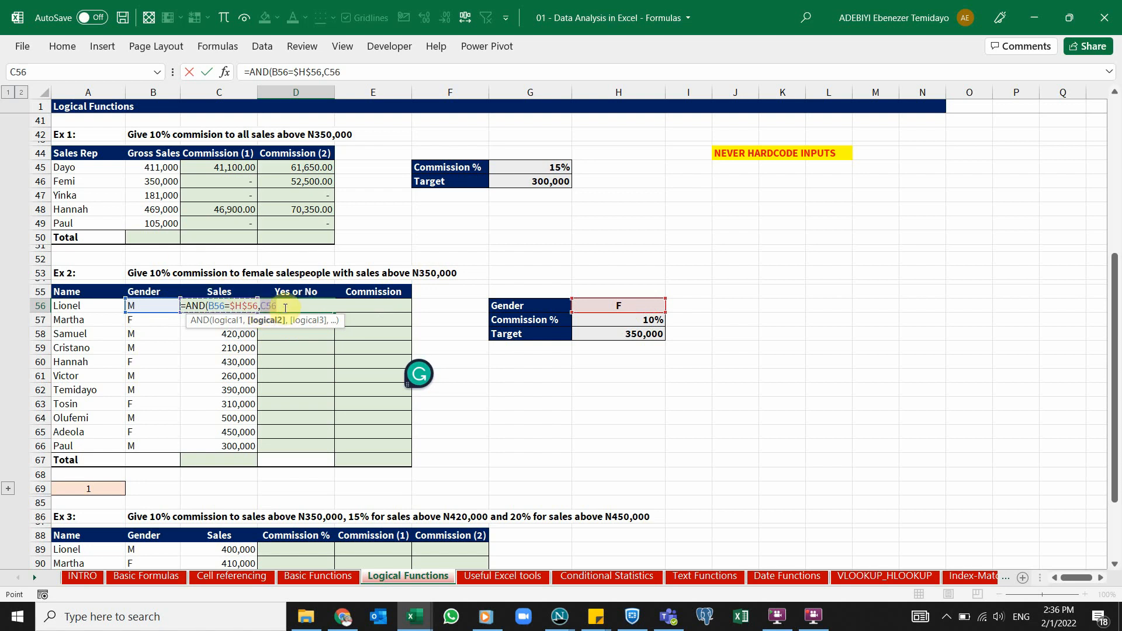
type(">")
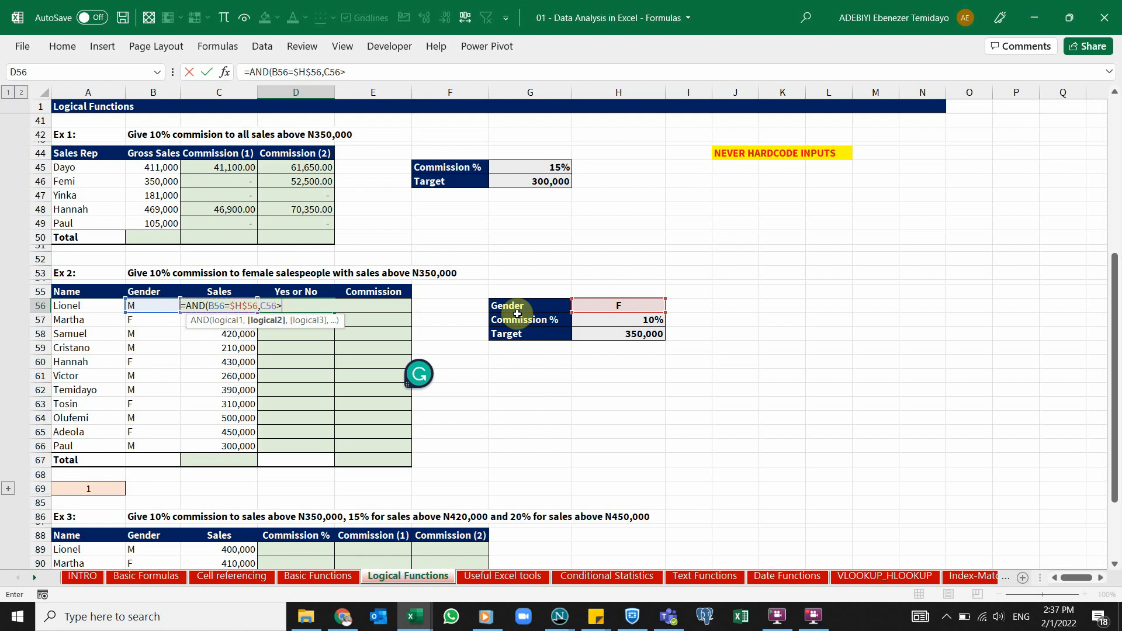
left_click(618, 333)
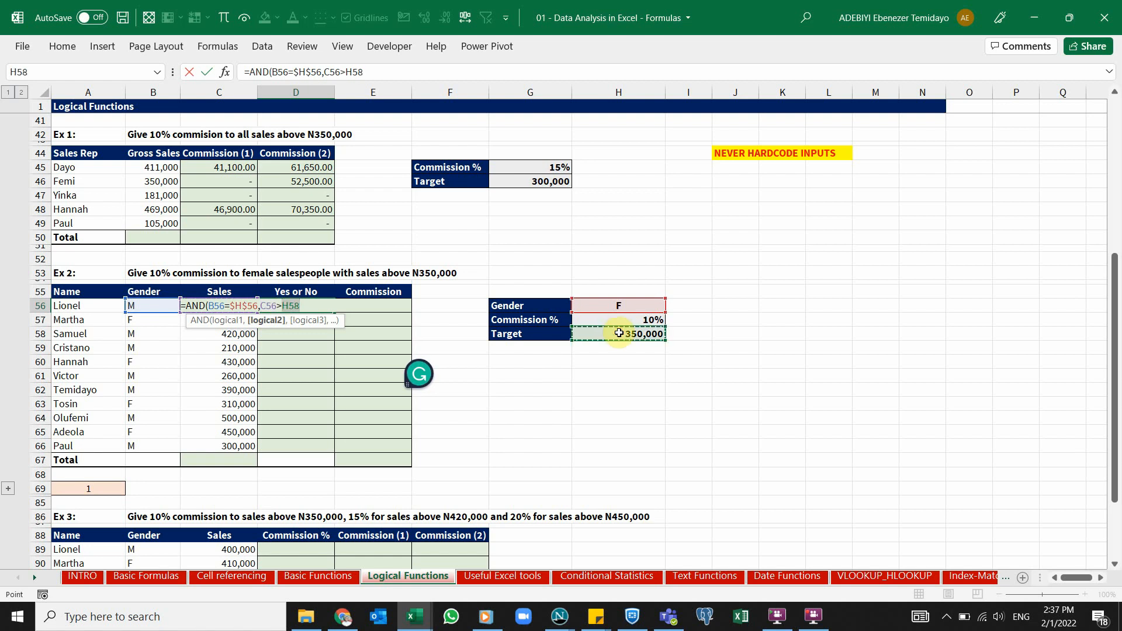
key("F4")
Evaluate each condition inside D56's AND formula separately, restoring its cell references after each check
left_click(268, 305)
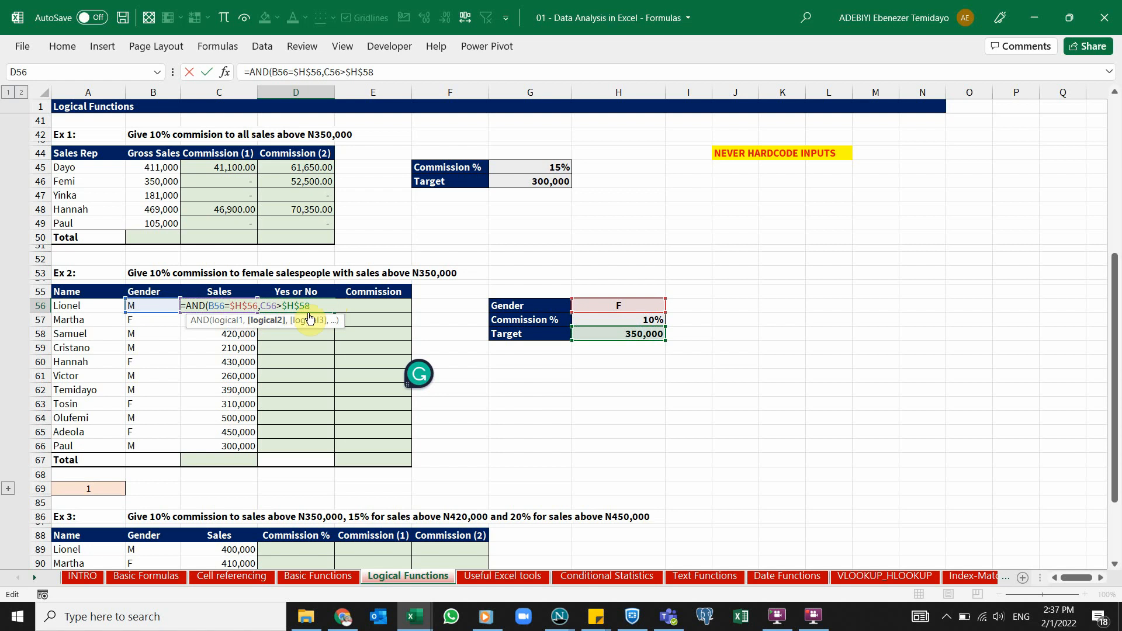
left_click(231, 321)
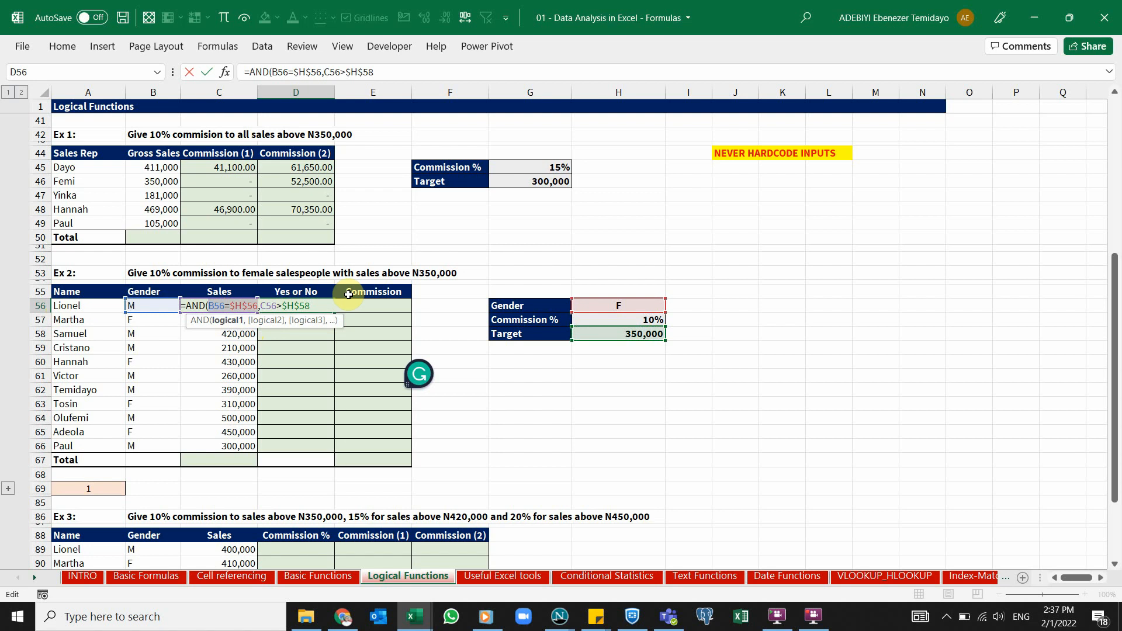
key("F9")
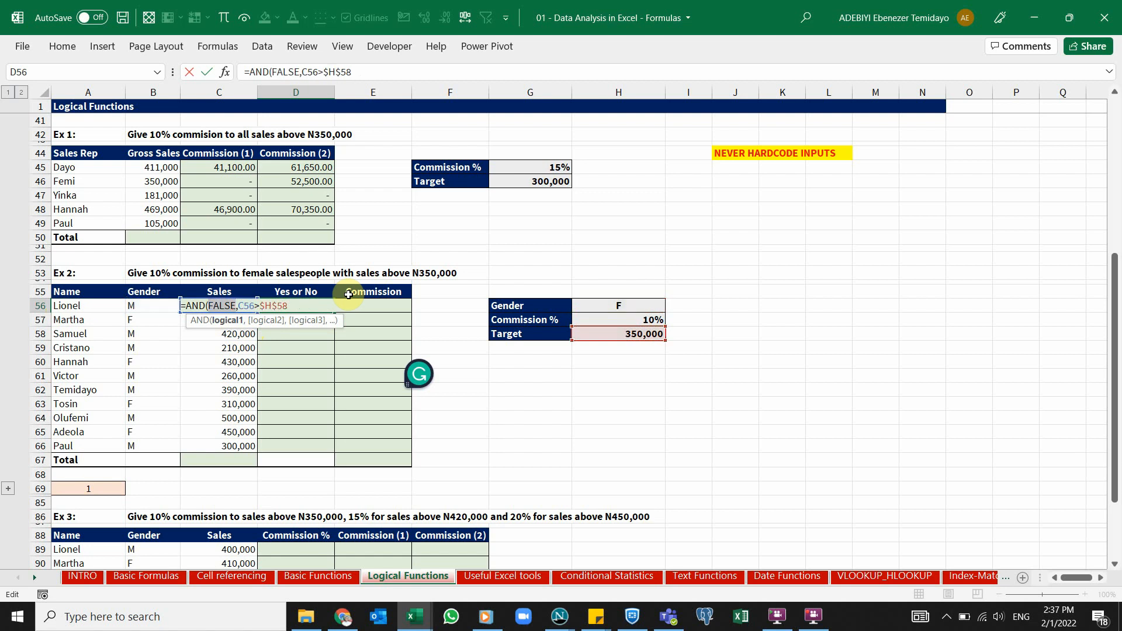
key("ctrl+z")
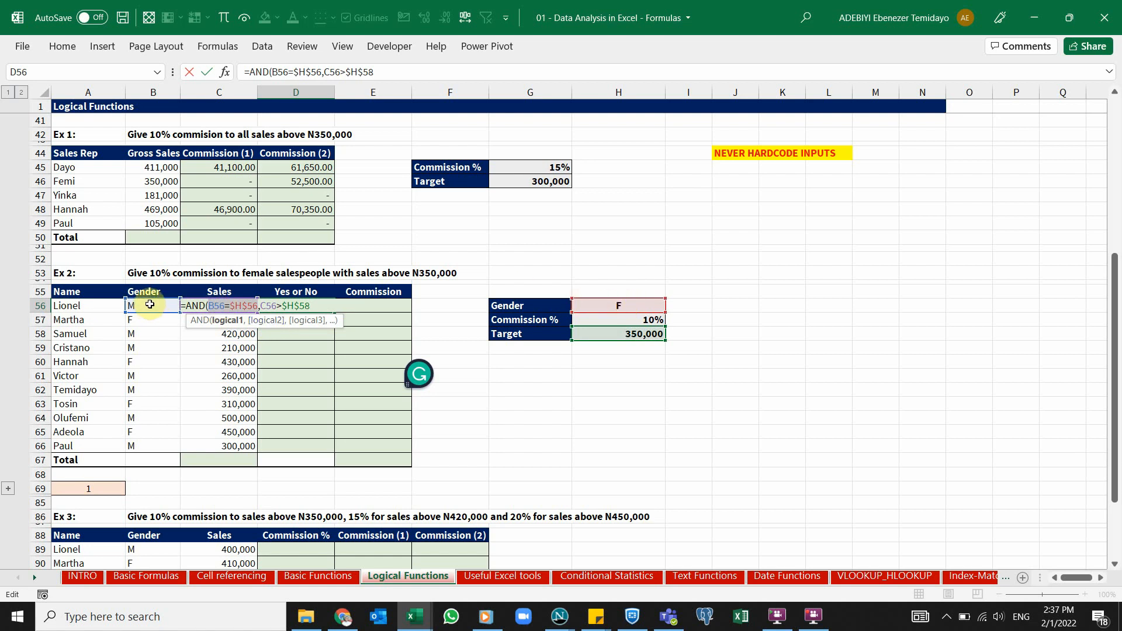
left_click(275, 321)
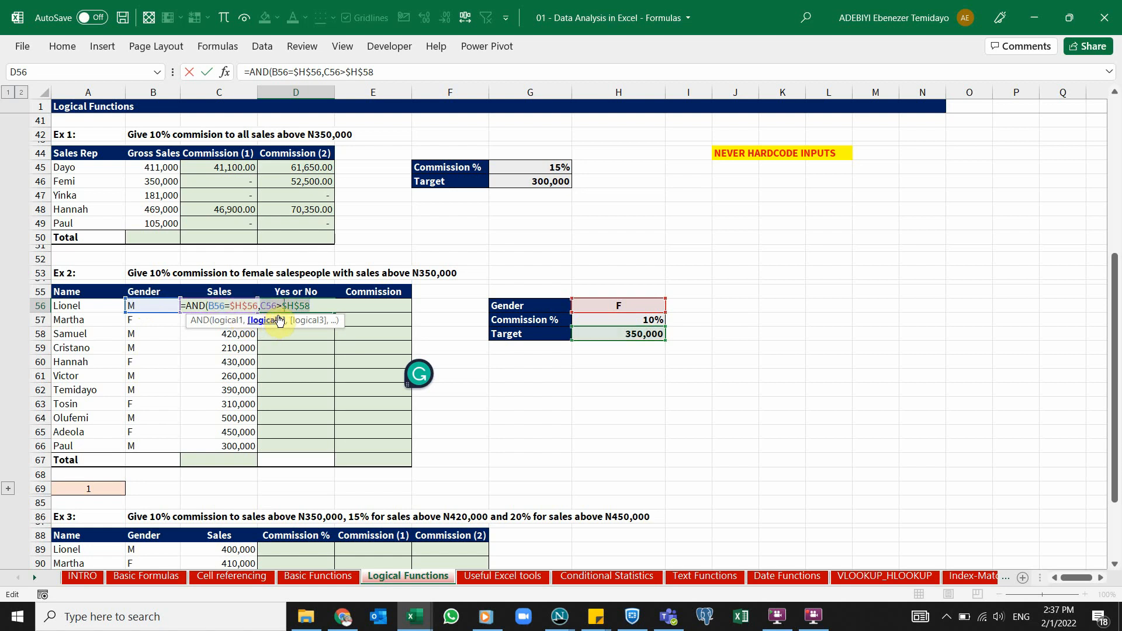
key("F9")
key("ctrl+z")
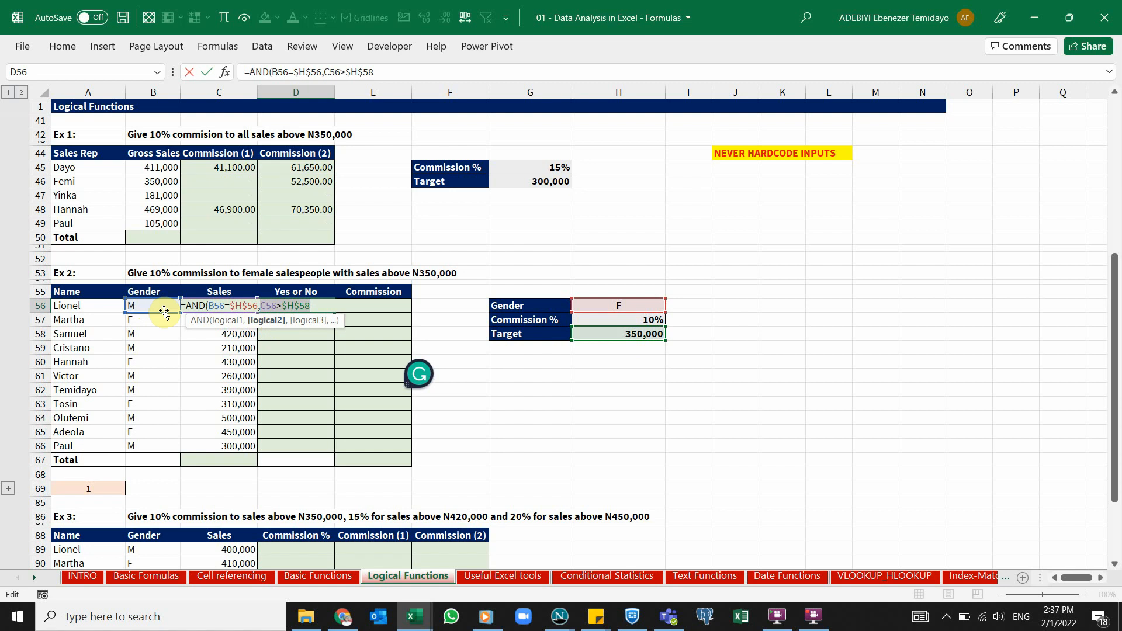
Complete =AND(B56=$H$56,C56>$H$58) in D56 and fill it down the Yes or No column to D66
type(")")
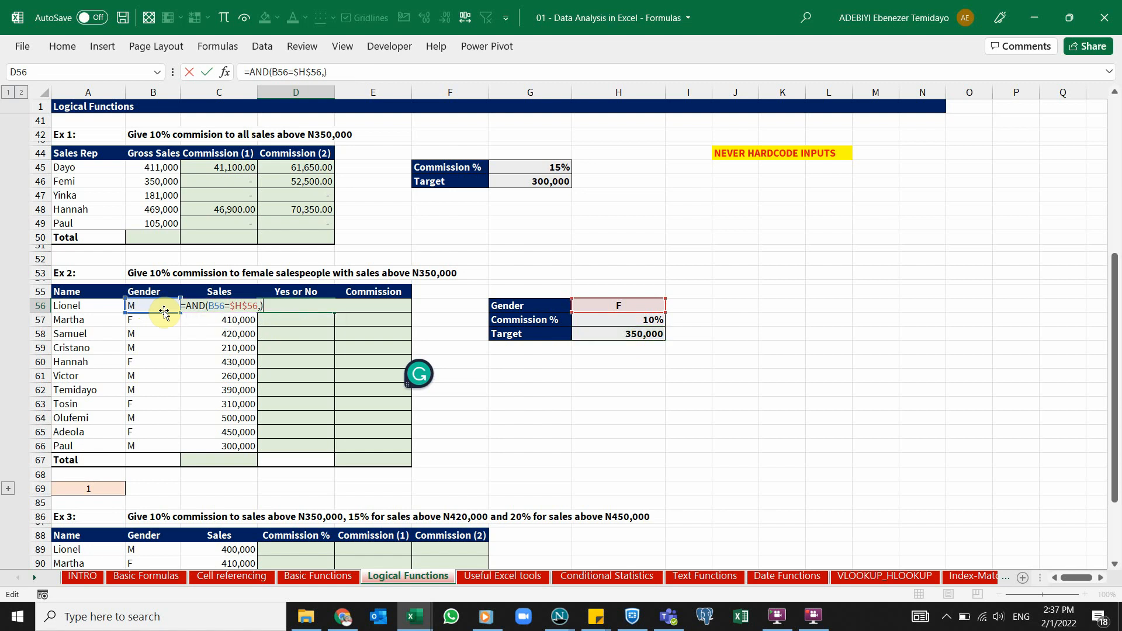
key("ctrl+z")
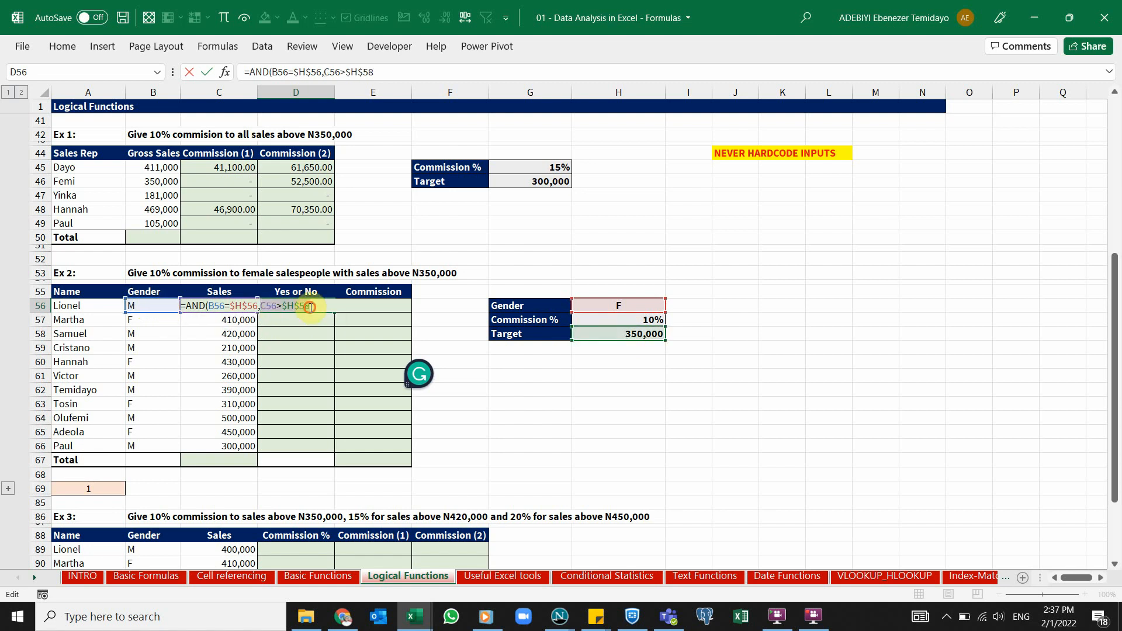
type(")")
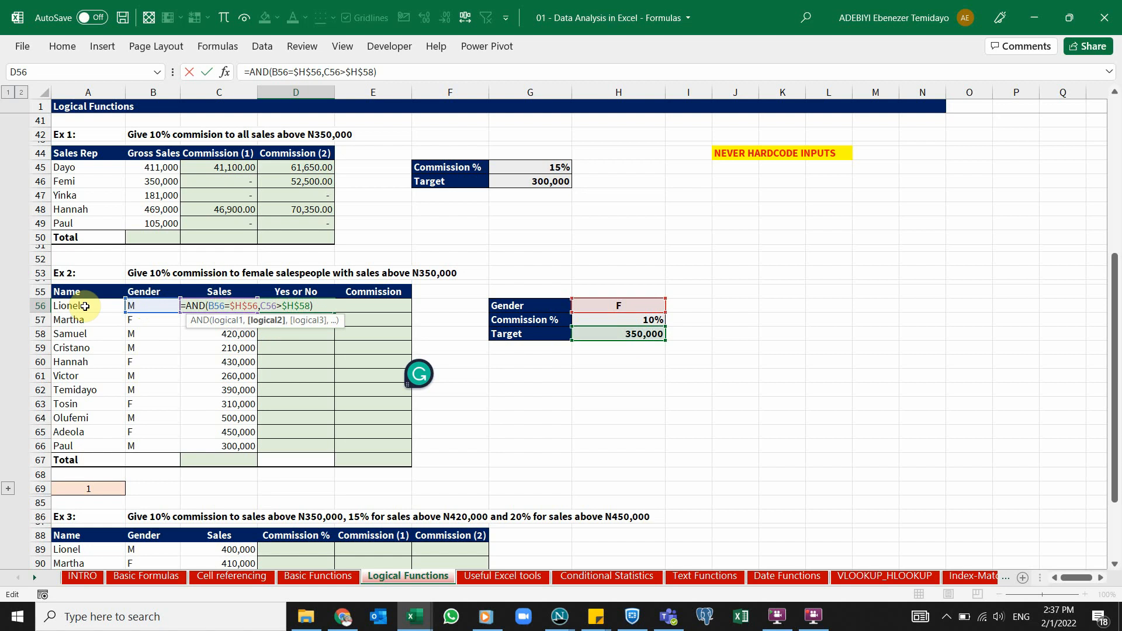
key("ctrl+Return")
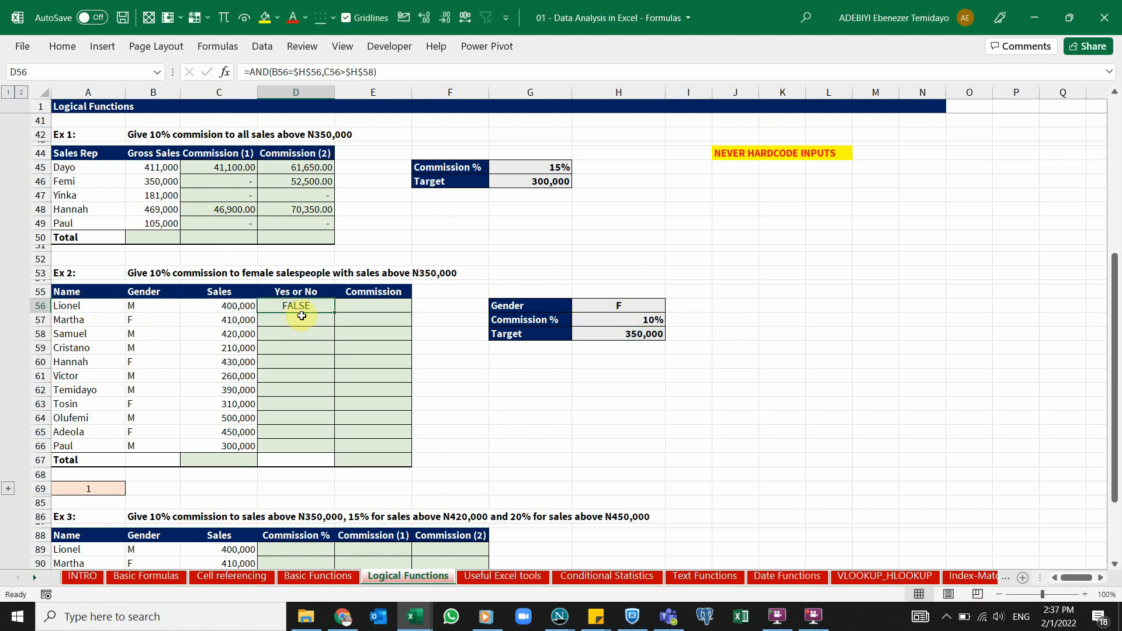
left_click_drag(333, 314, 326, 447)
Check the Yes or No results against gender, sales and target, examining rows 57, 60 and 63
left_click(318, 365)
left_click(299, 319)
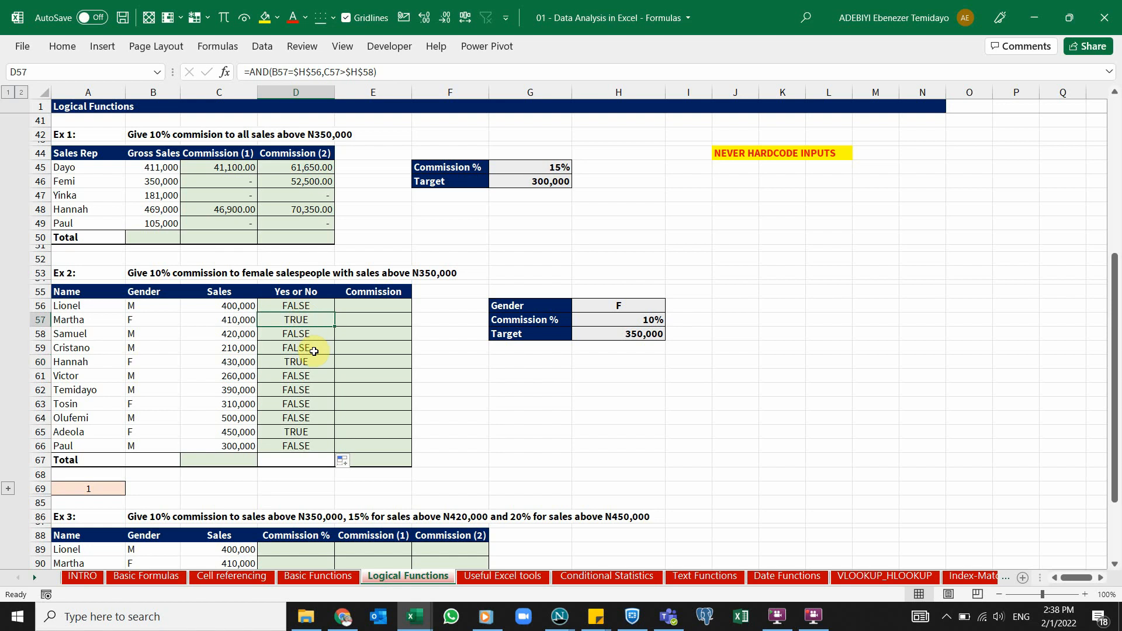
left_click(137, 319)
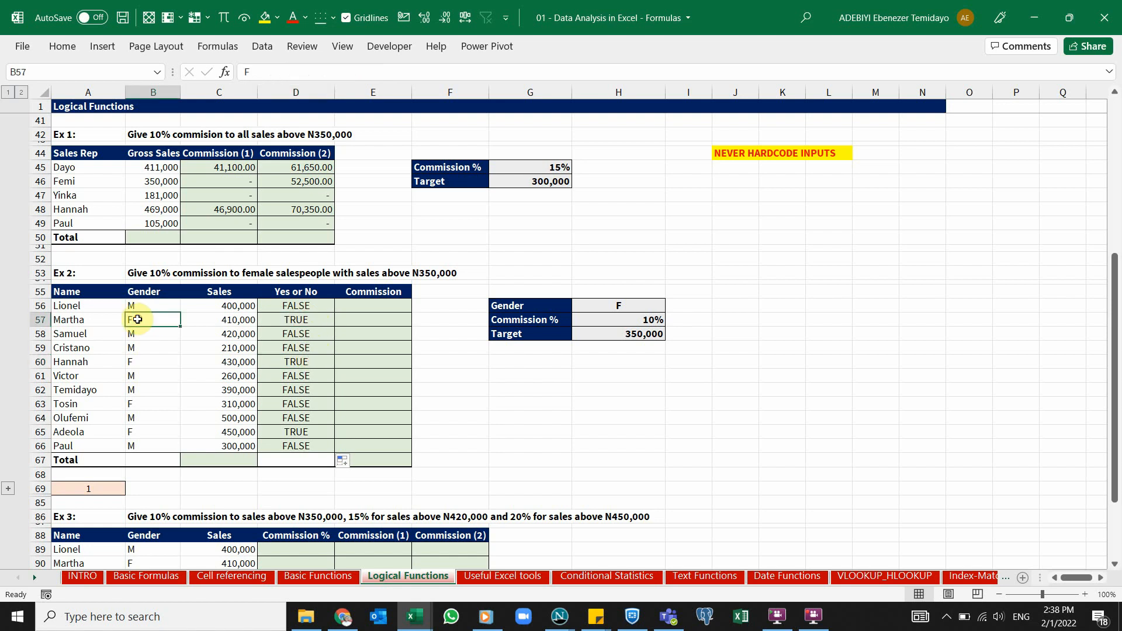
left_click(221, 320)
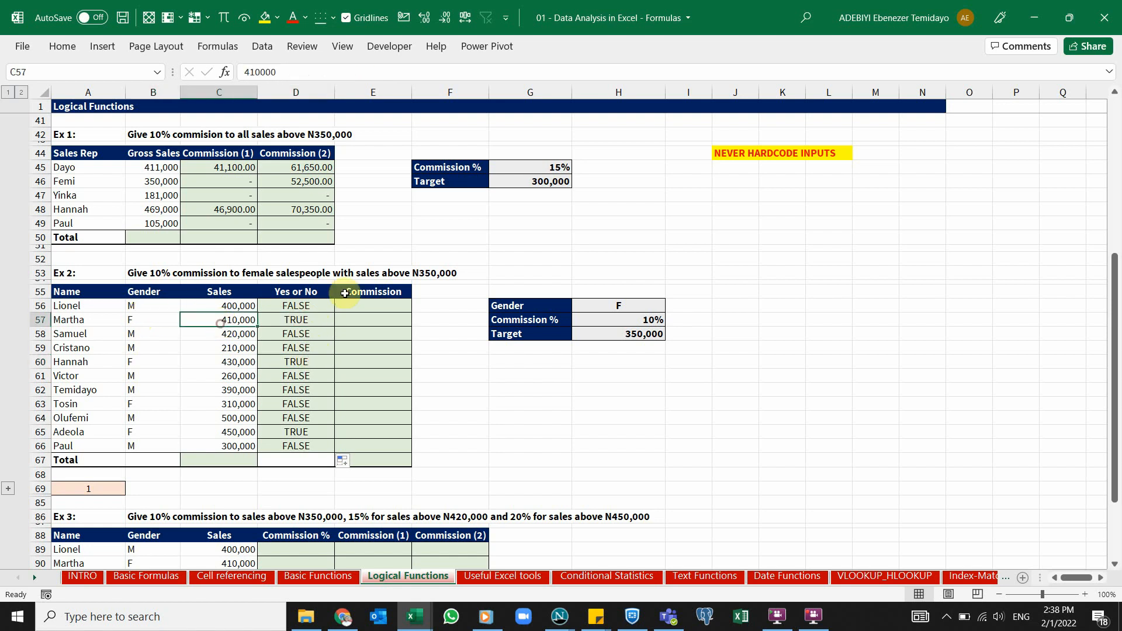
left_click(595, 342)
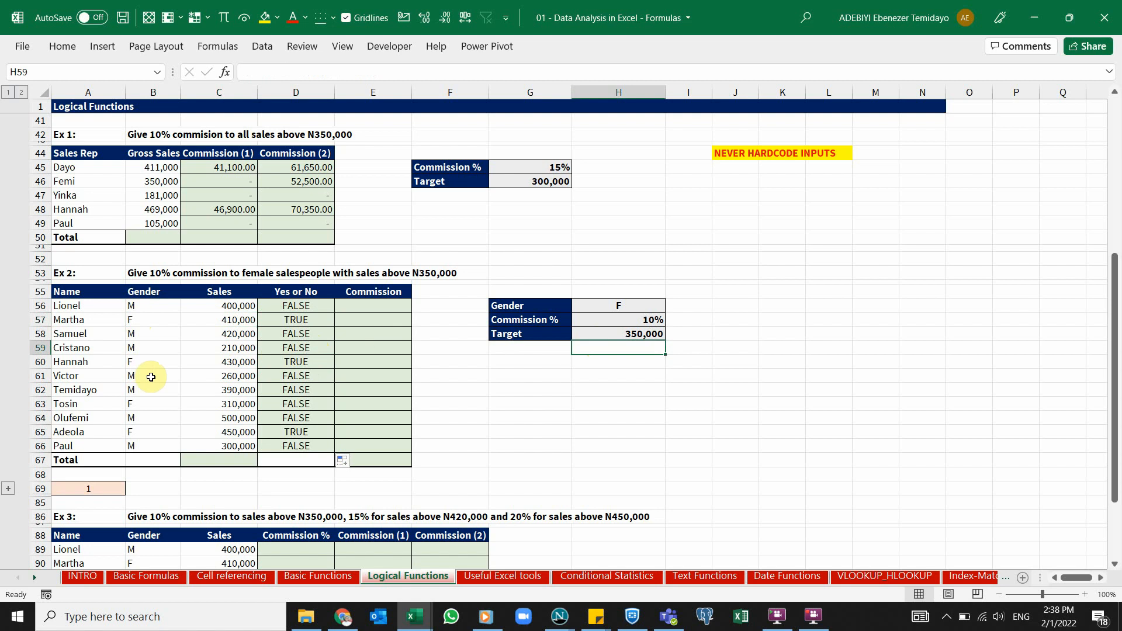
left_click(134, 362)
left_click(231, 362)
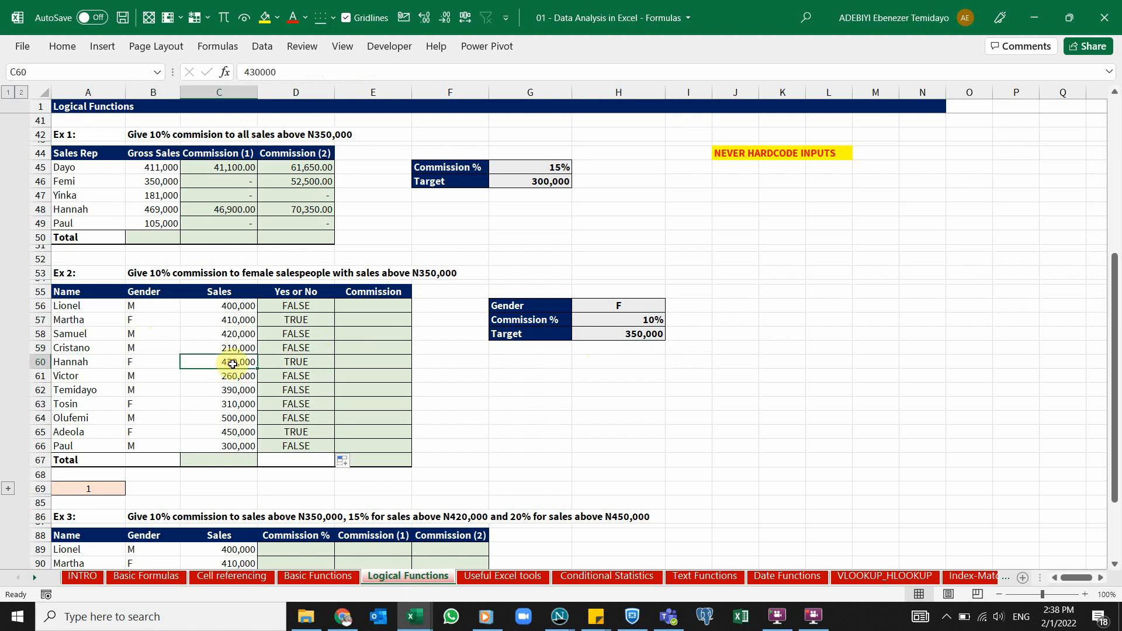
left_click(151, 403)
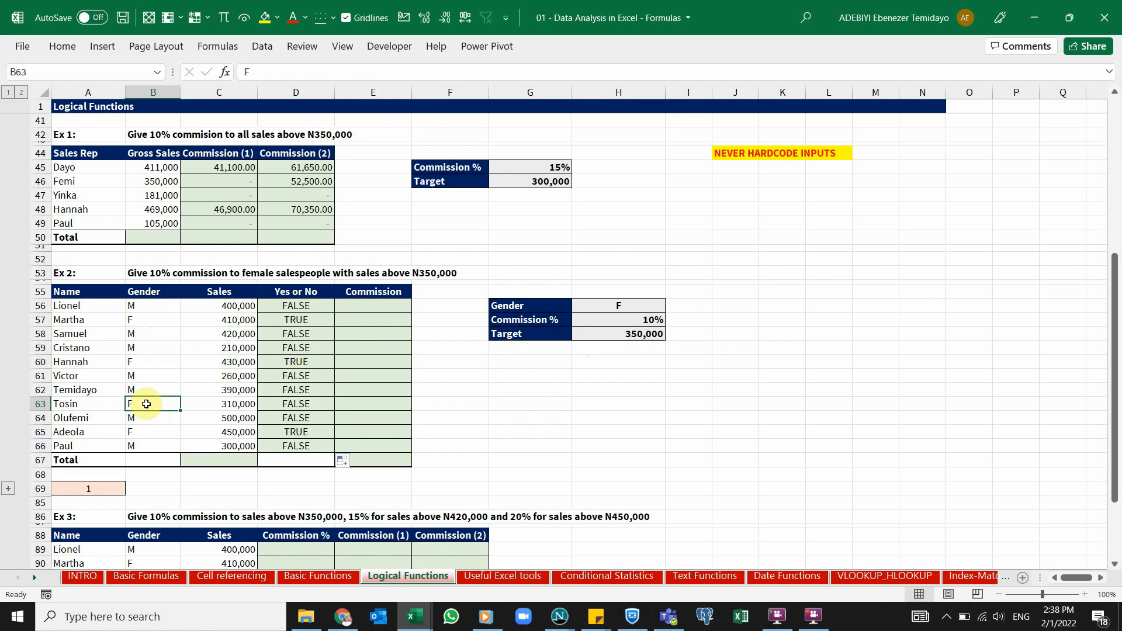
left_click(233, 402)
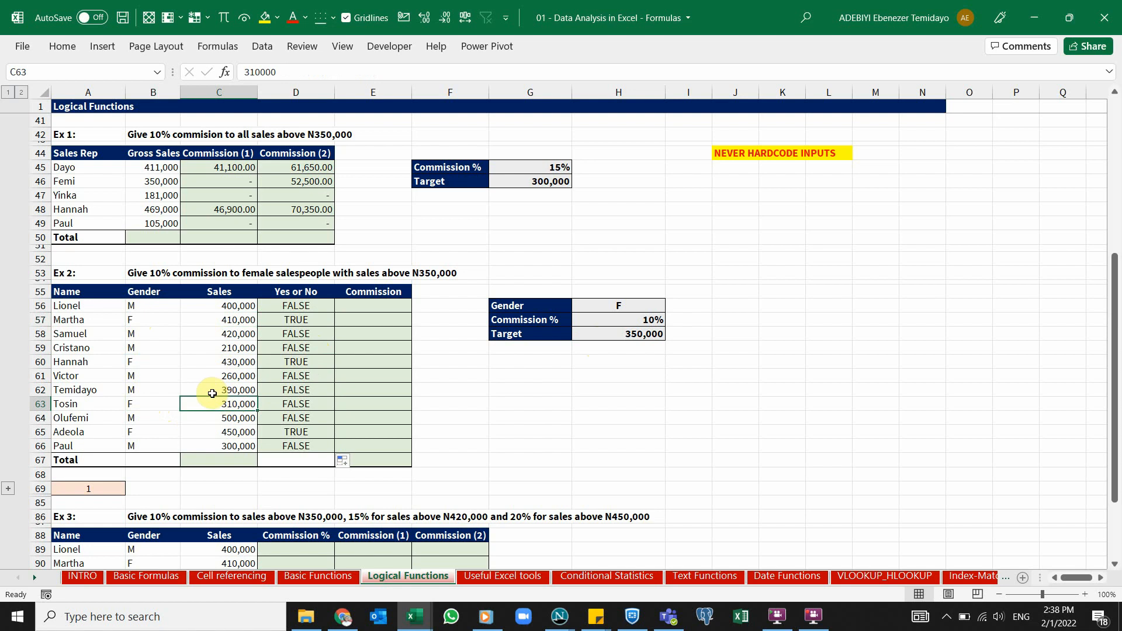
left_click(295, 405)
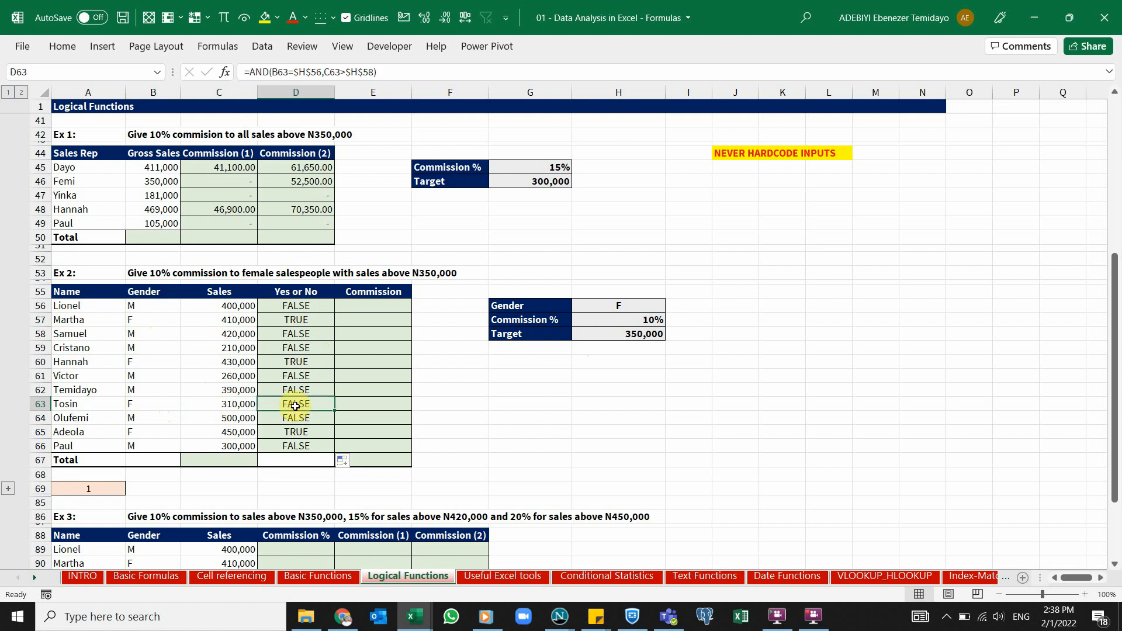
left_click(166, 322)
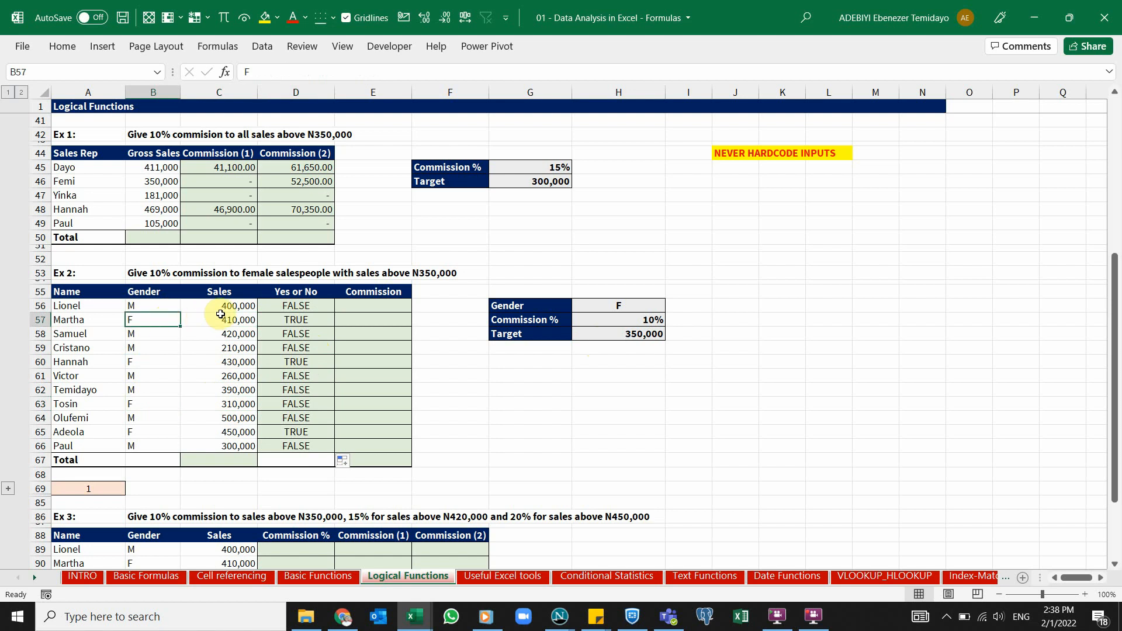
Clear the AND formulas from the Yes or No cells D56:D66
left_click(303, 307)
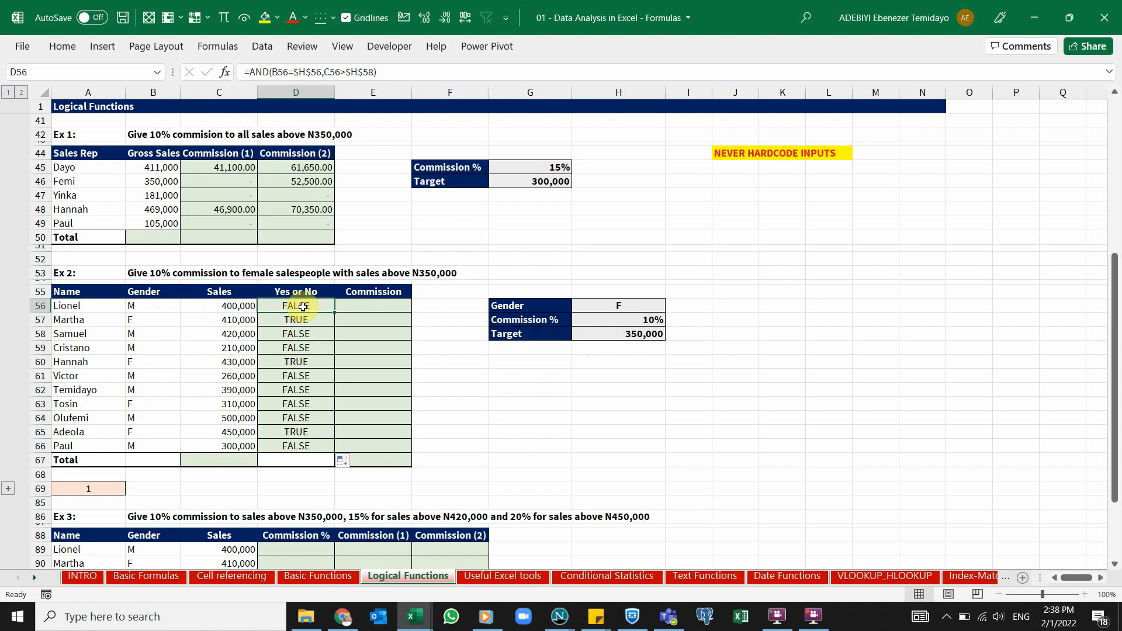
key("ctrl+shift+Down")
key("Delete")
key("Left")
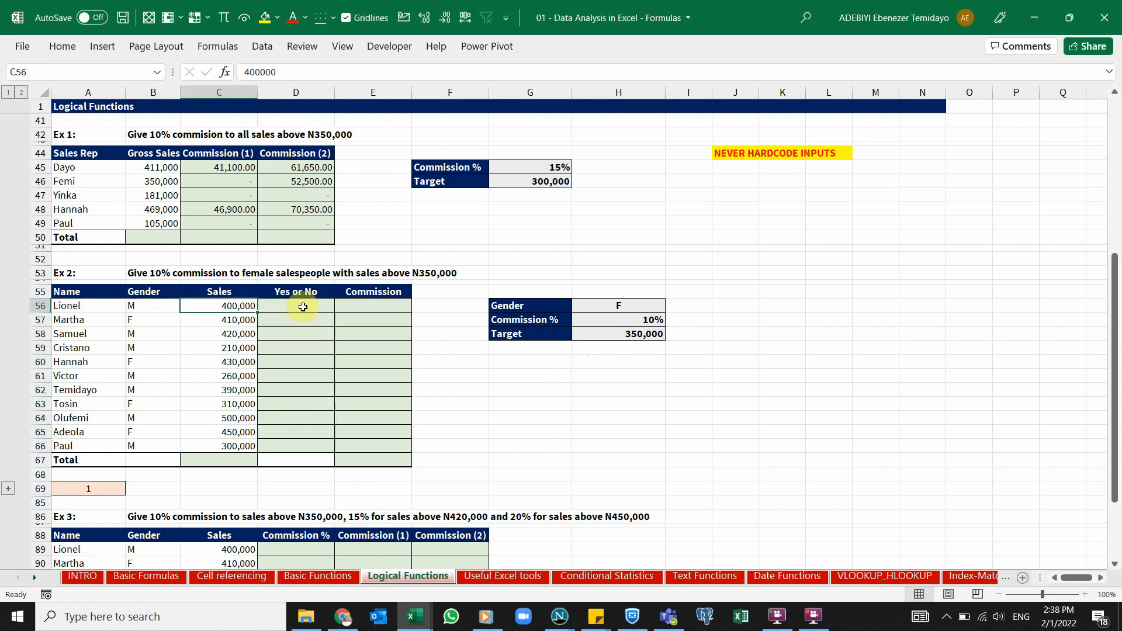
key("Right")
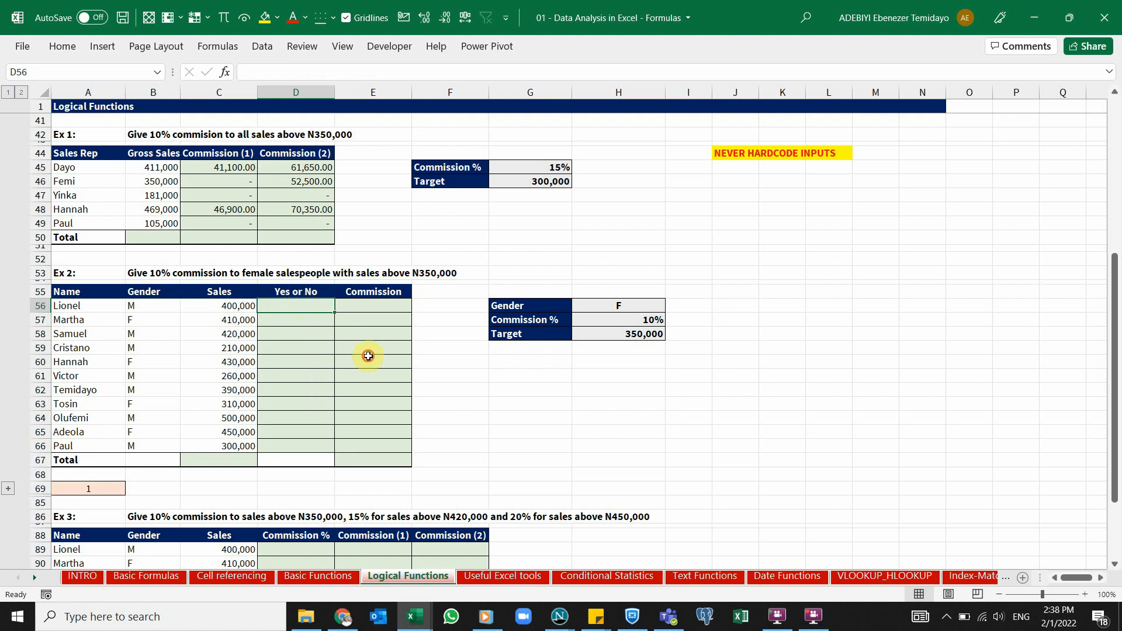
Start an IF formula in D56 with a nested AND whose first condition is B56=$H$56, keeping the gender reference absolute
left_click_drag(368, 356, 363, 349)
left_click(298, 308)
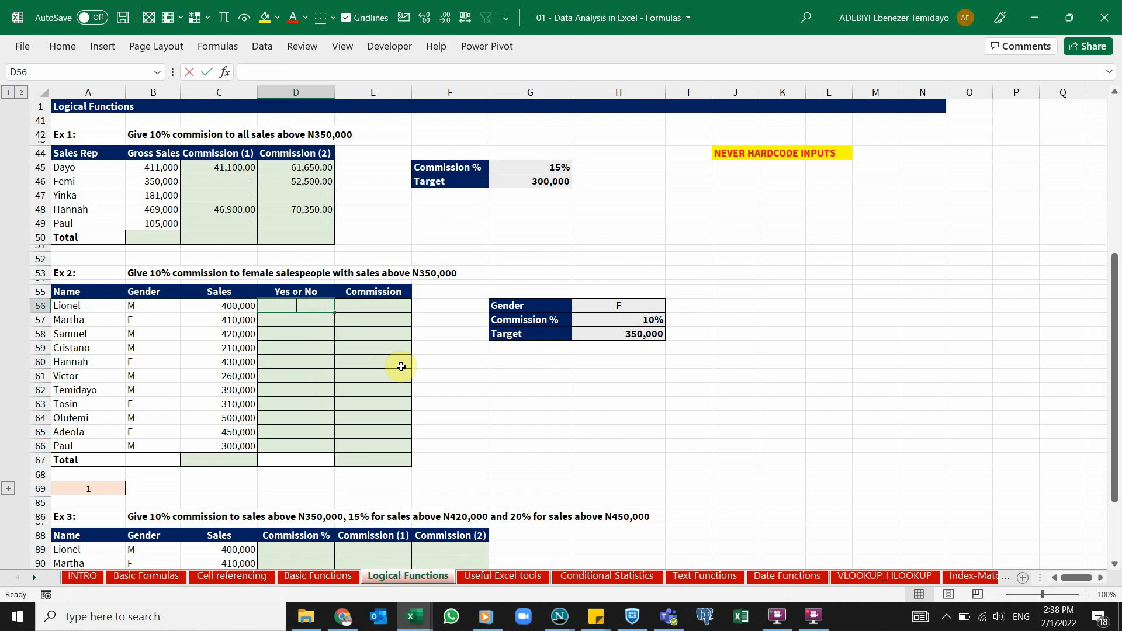
type("=if")
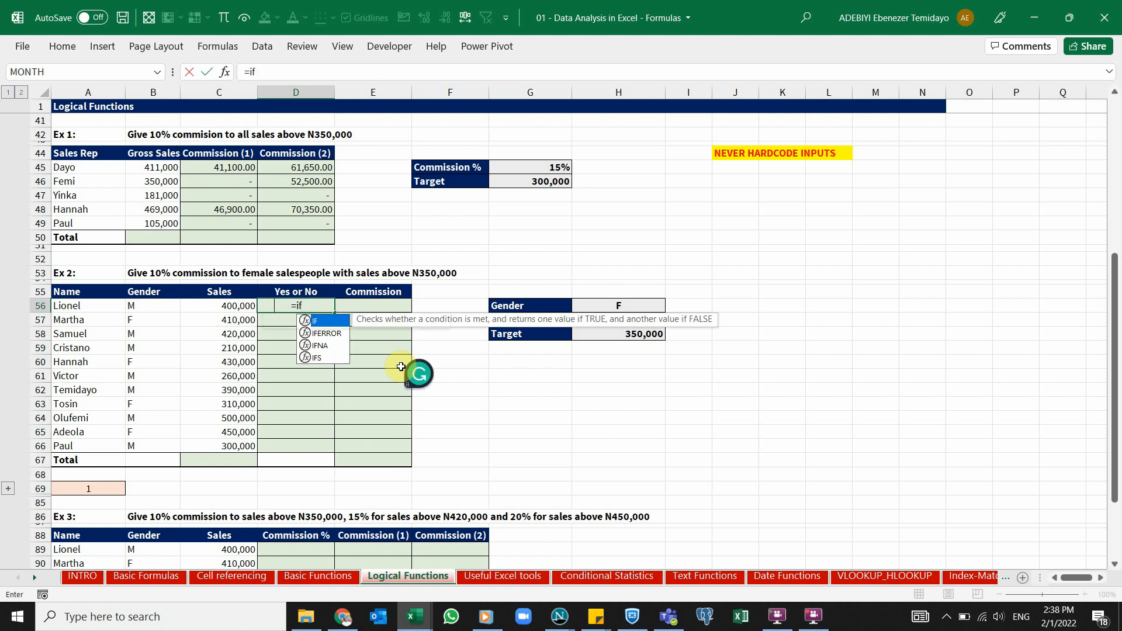
key("Tab")
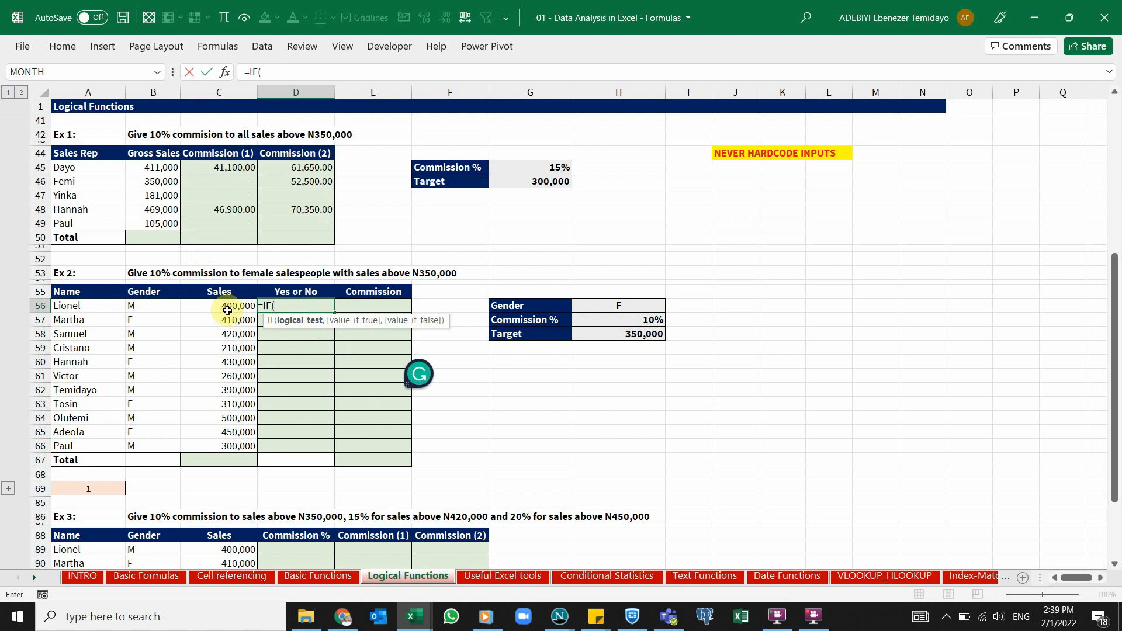
type("and")
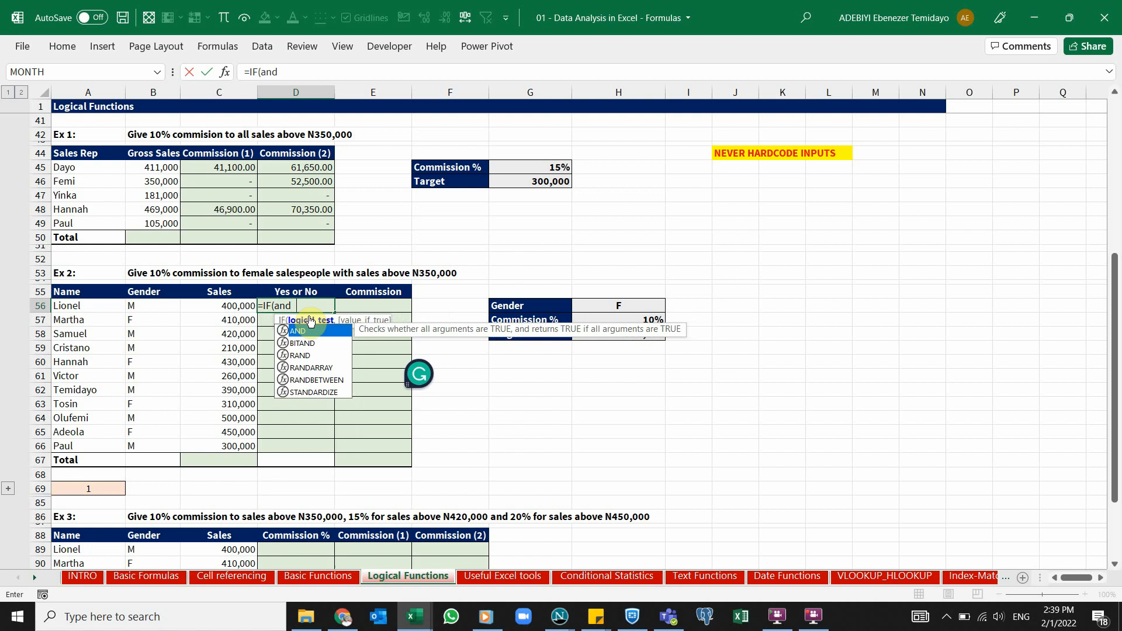
key("Tab")
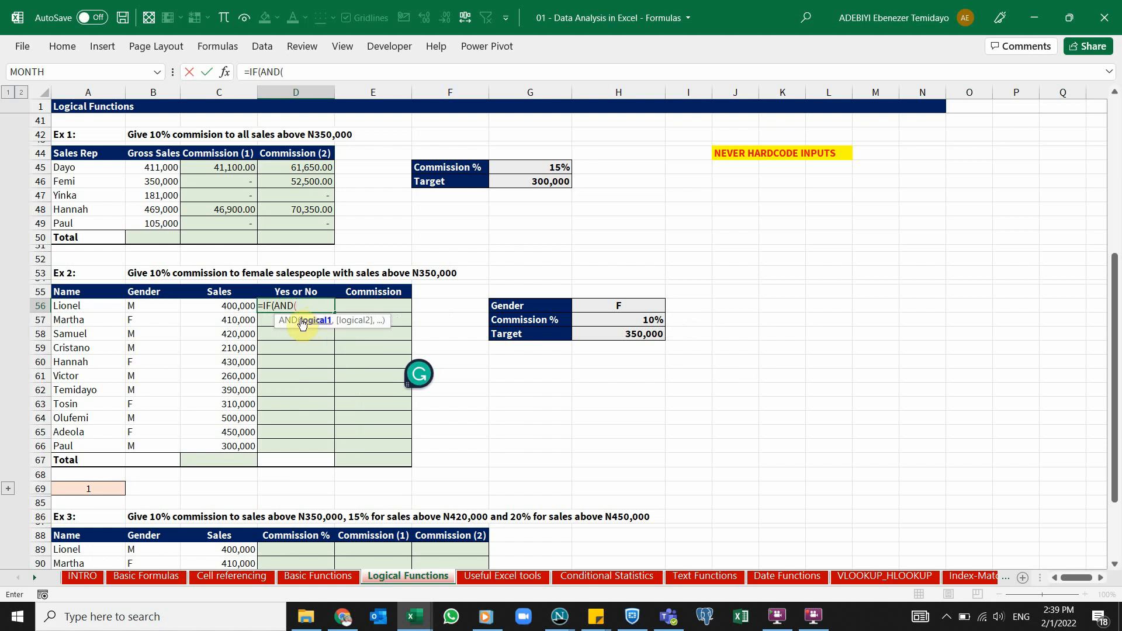
left_click(160, 304)
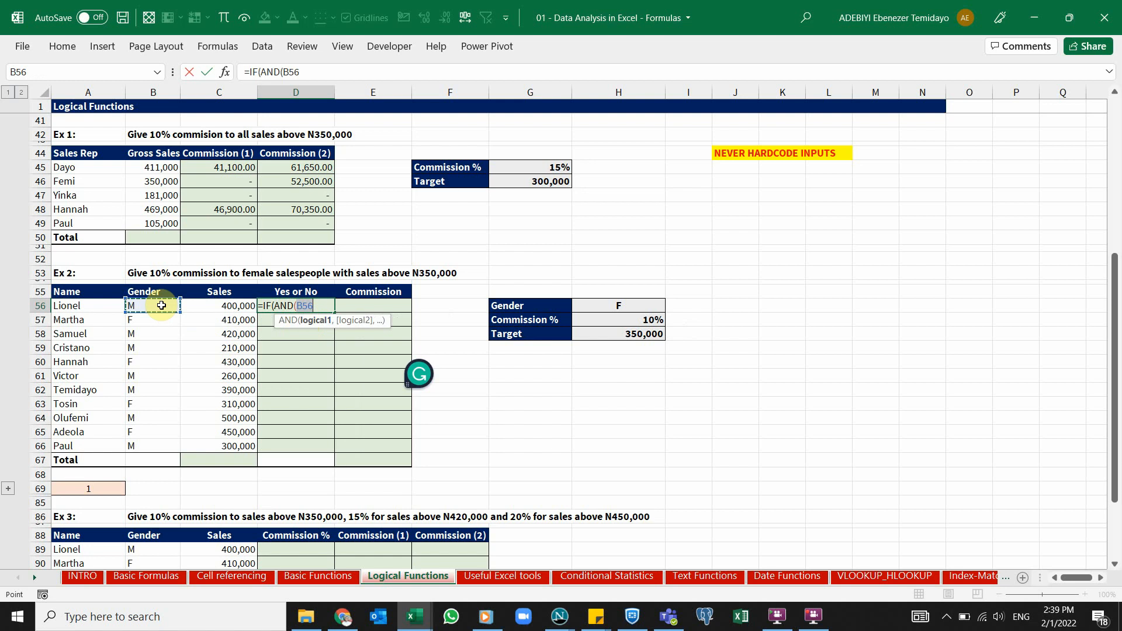
type("=")
left_click(606, 307)
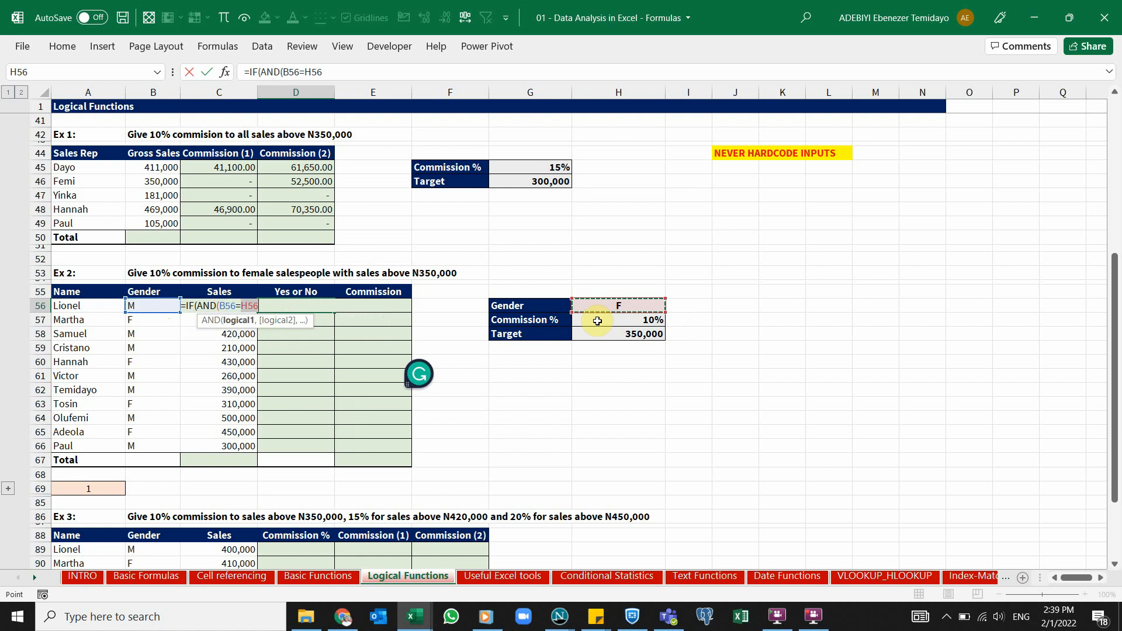
key("F4")
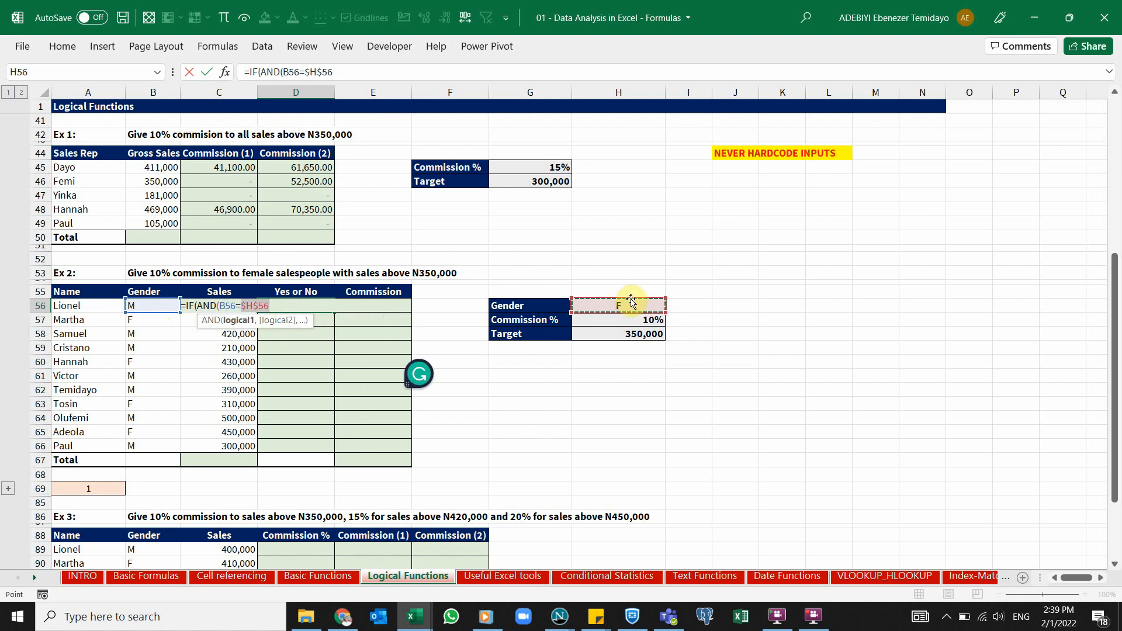
Add C56>$H$58 as the second AND condition in D56, keeping the target reference absolute, and close the AND
type(",")
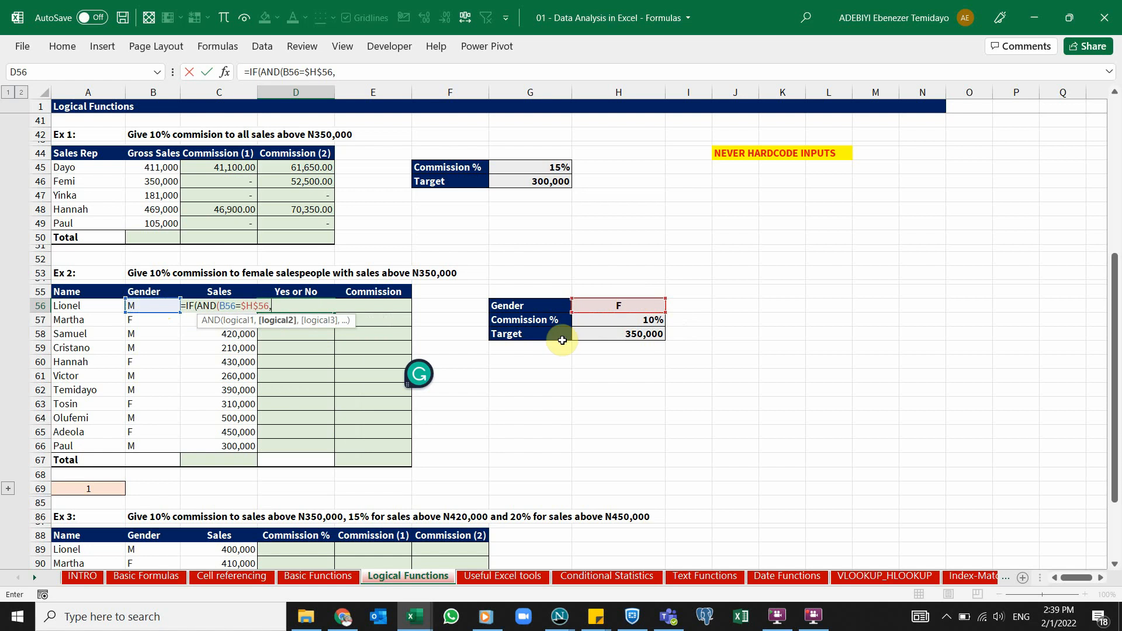
left_click(204, 289)
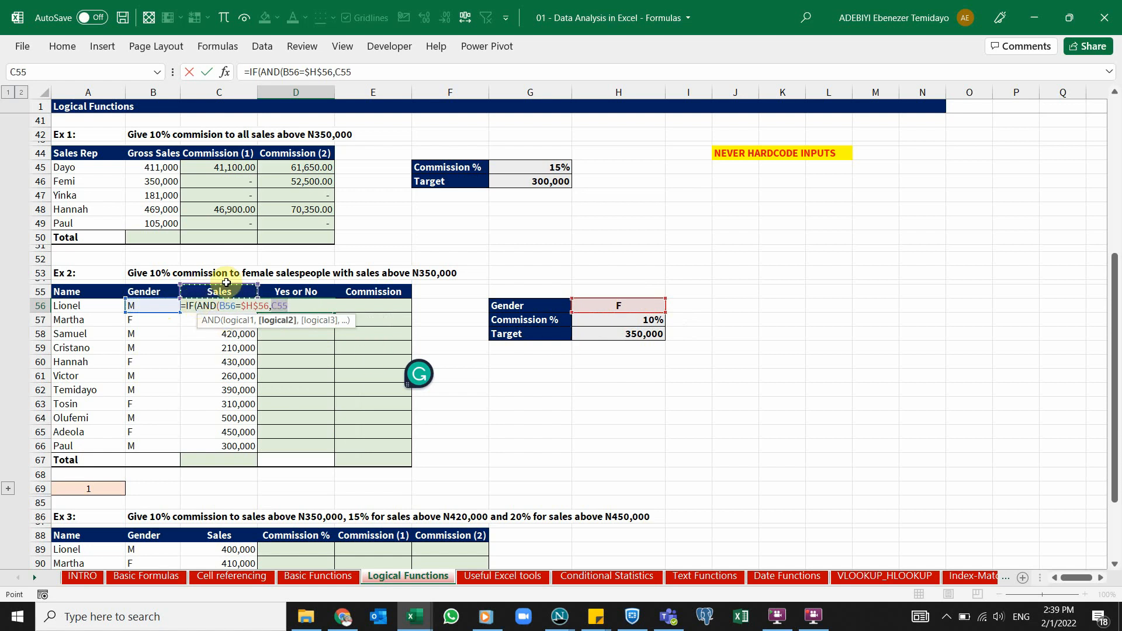
key("Down")
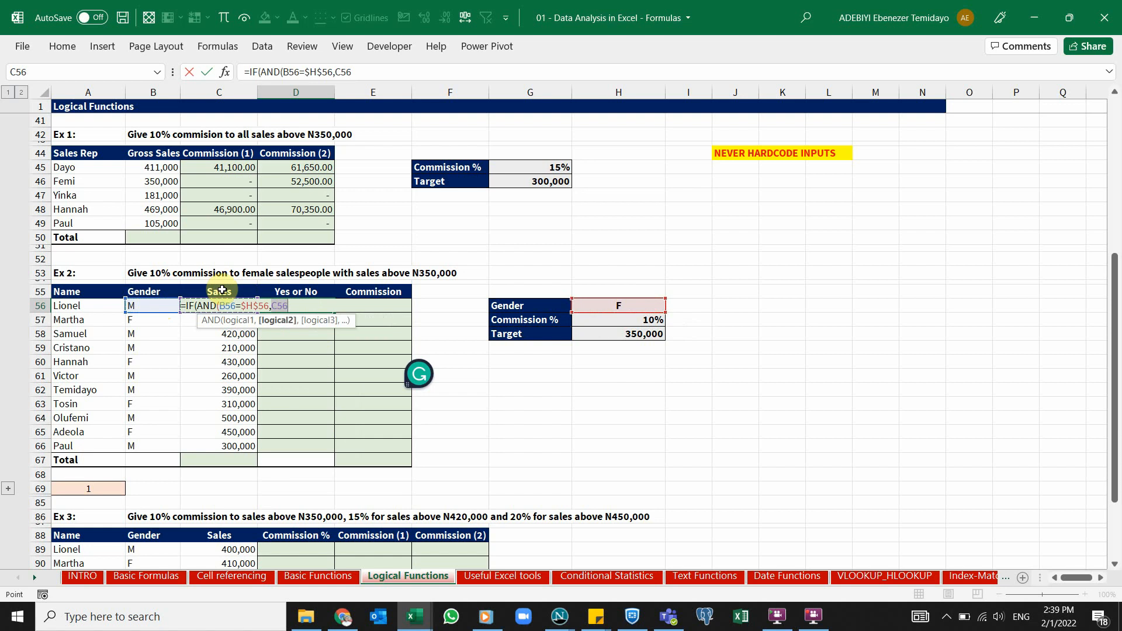
type(">")
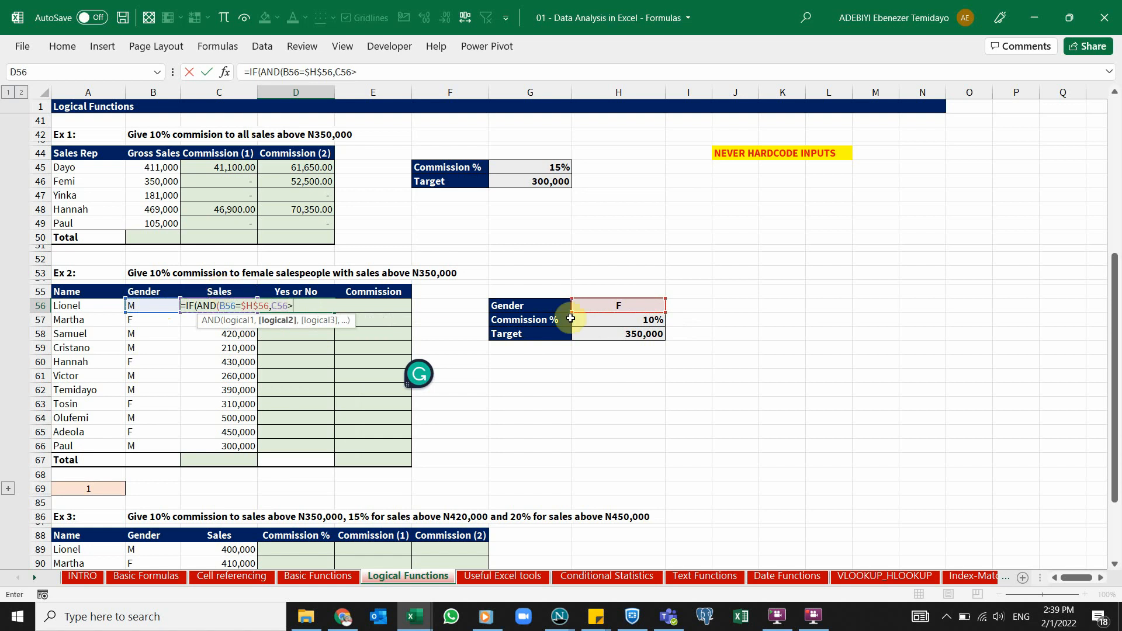
left_click(646, 333)
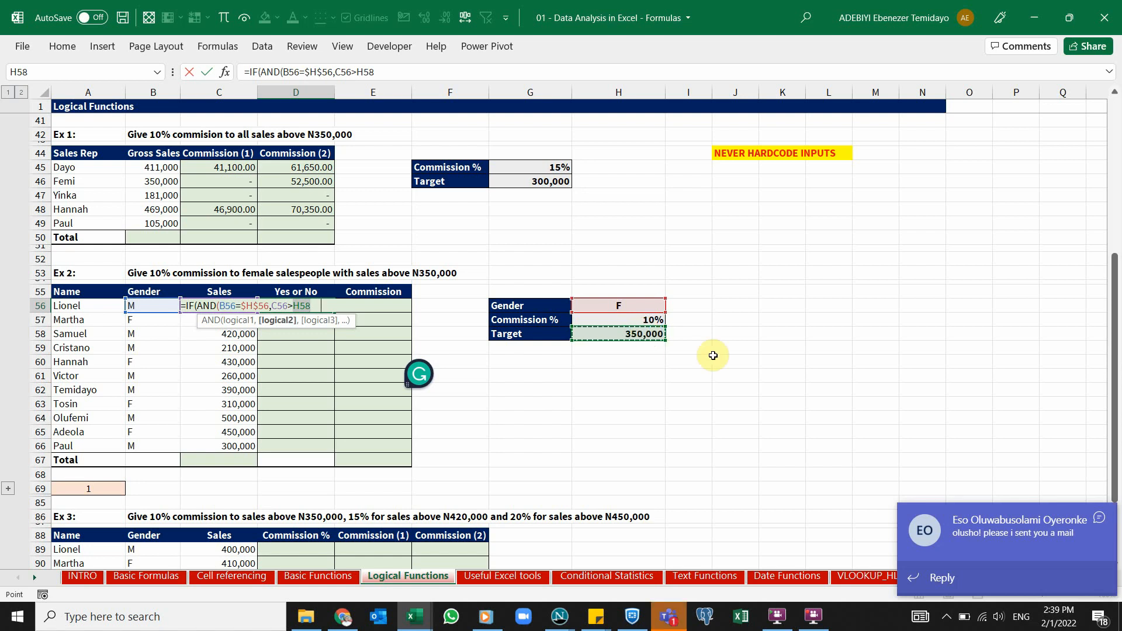
key("F4")
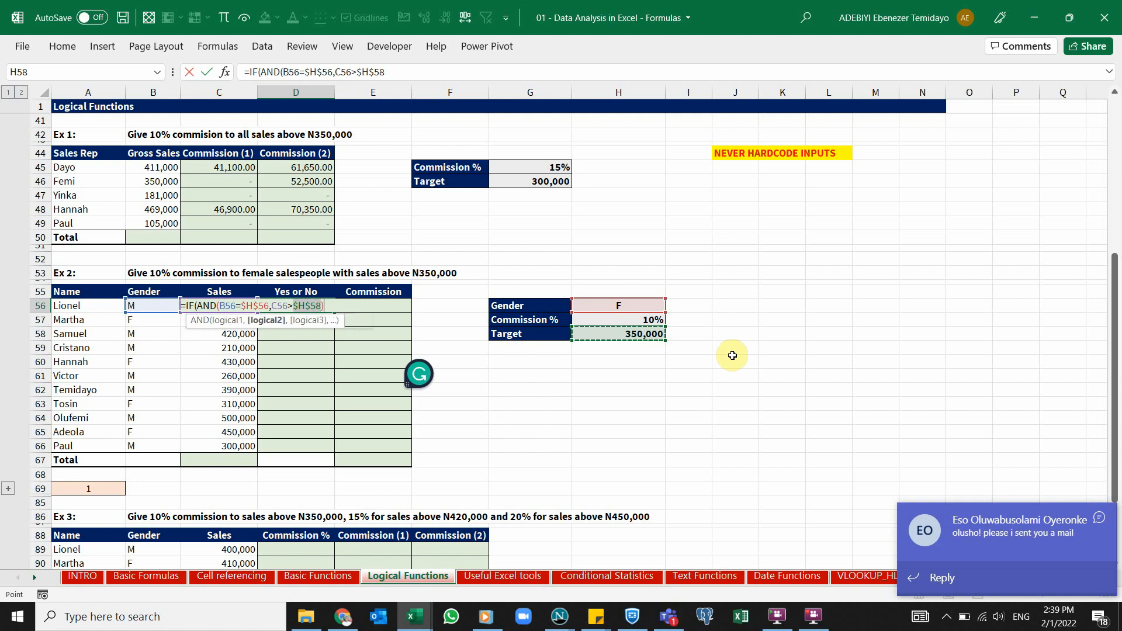
type(")")
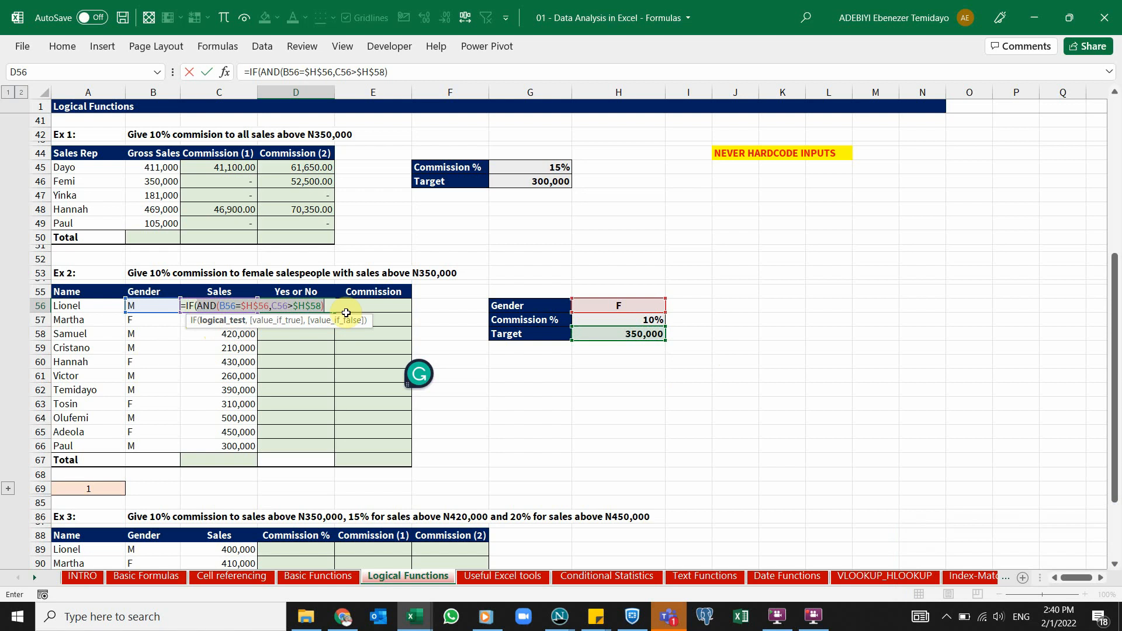
Complete the IF in D56 with "Yes" if true and "No" if false, and fill it down to D66
left_click(330, 307)
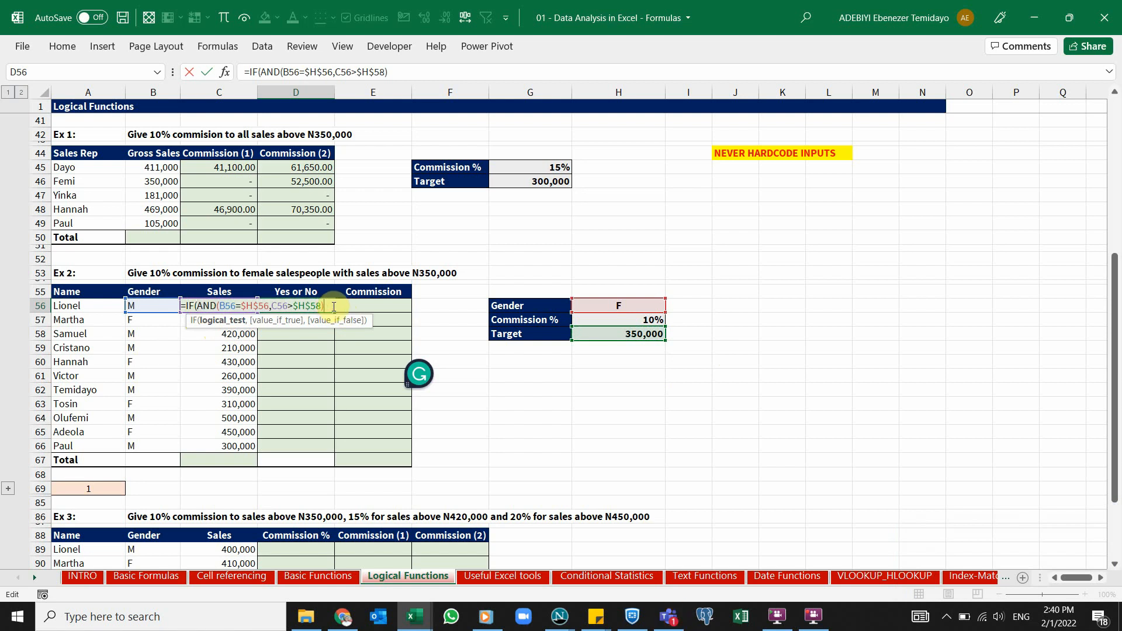
type(",Yes")
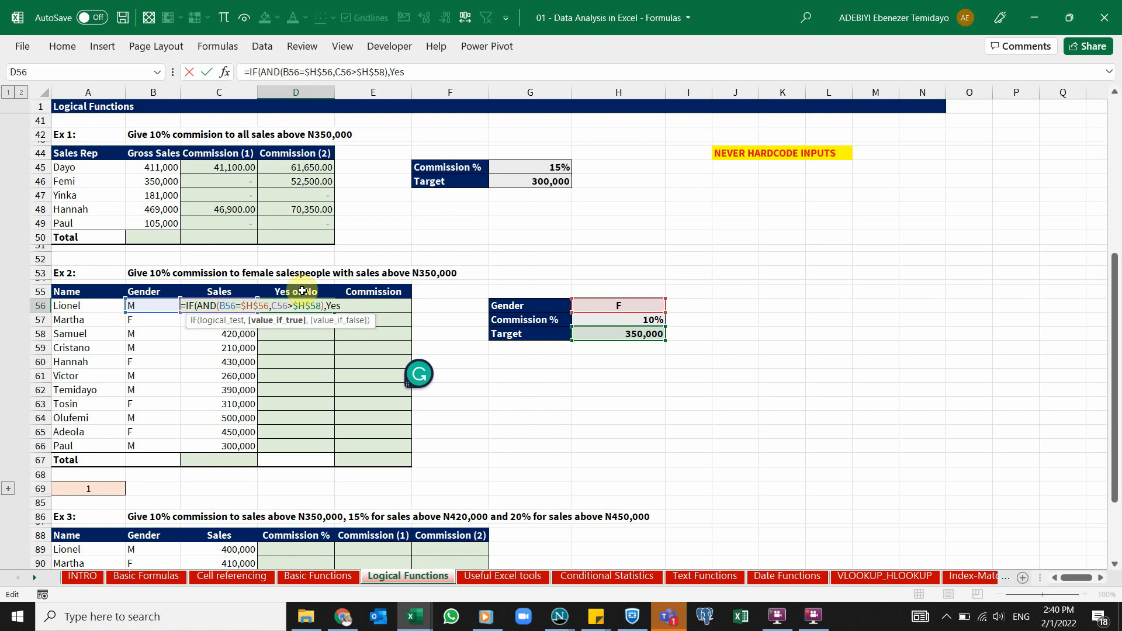
key("BackSpace")
key("BackSpace")
key("BackSpace")
type("Yes")
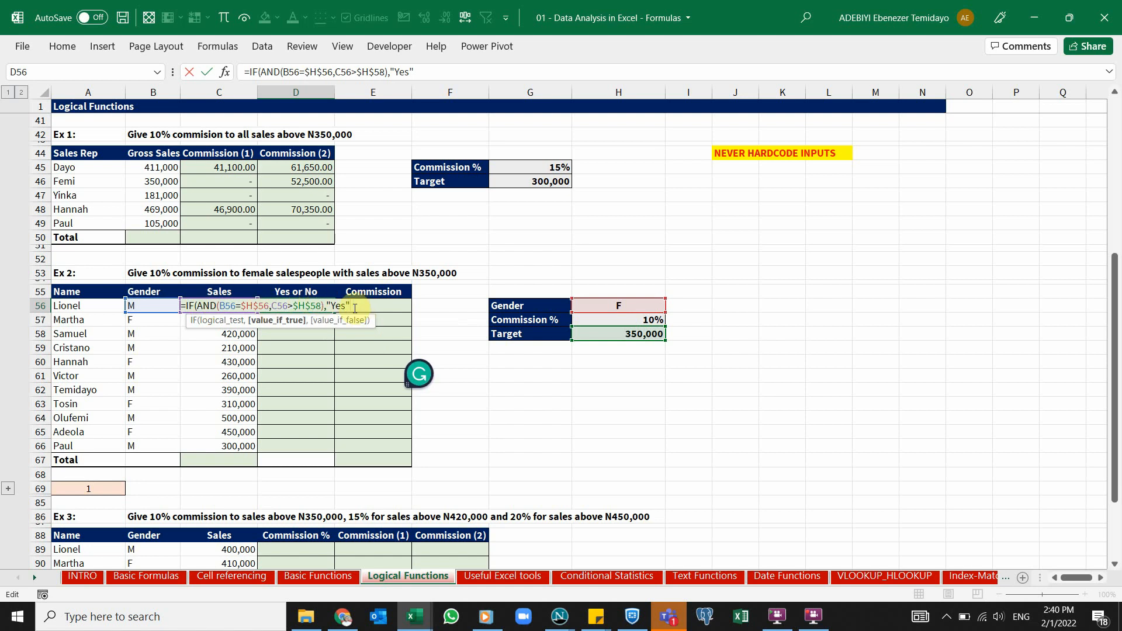
type(",\"No")
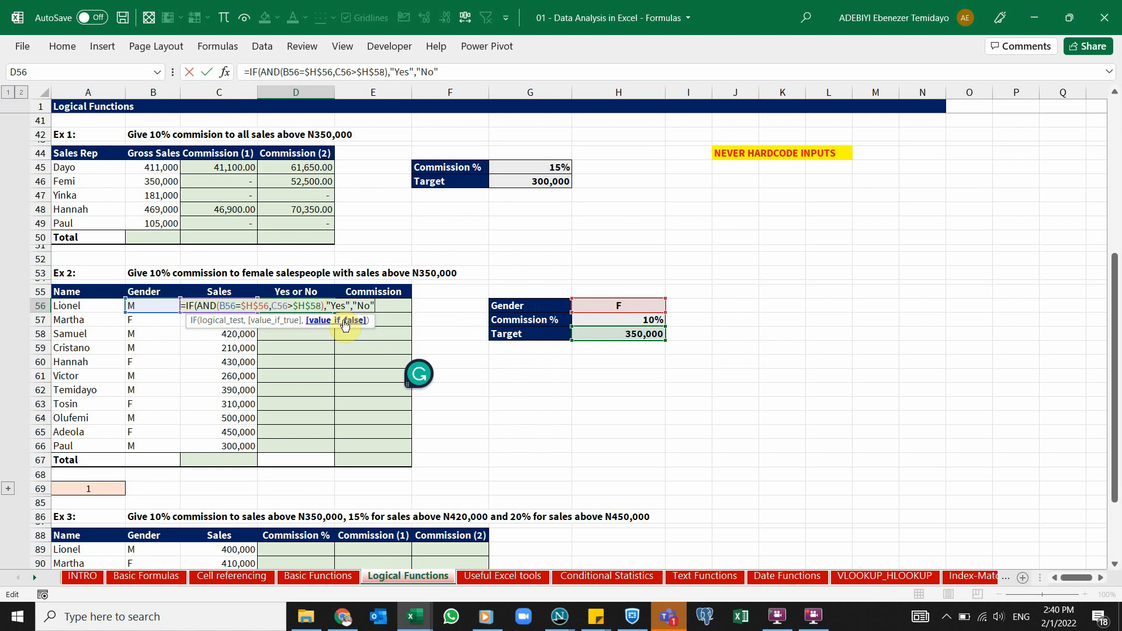
type("\")")
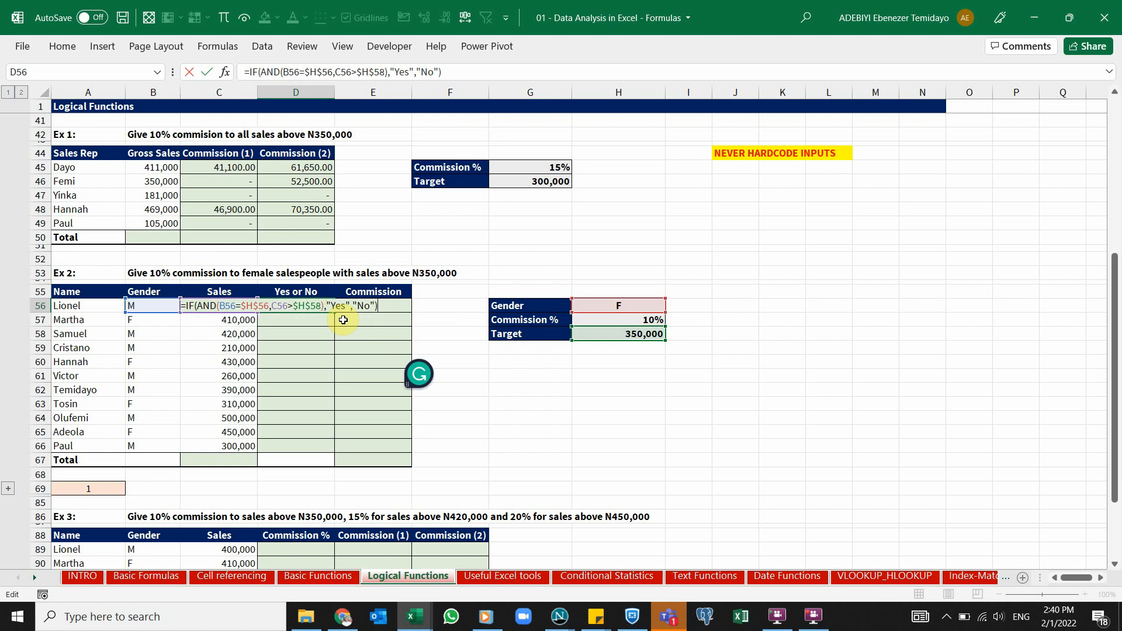
key("ctrl+Return")
left_click_drag(337, 315, 327, 447)
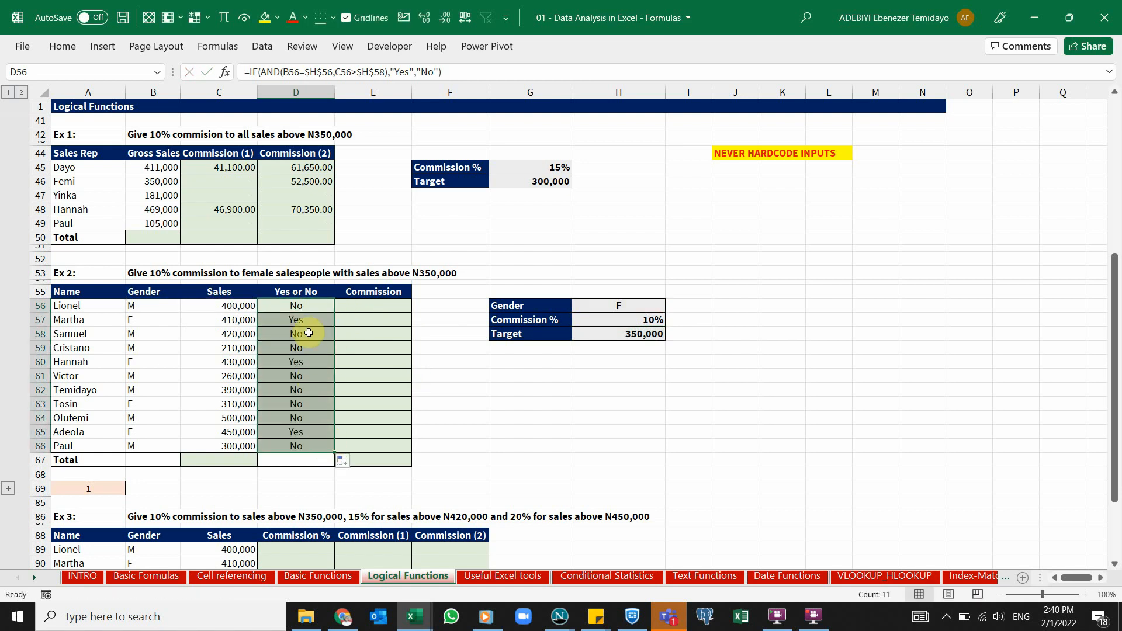
Check the Yes results in rows 57, 60 and 65 against the gender criterion and sales target
left_click(297, 320)
left_click(304, 362)
left_click(302, 431)
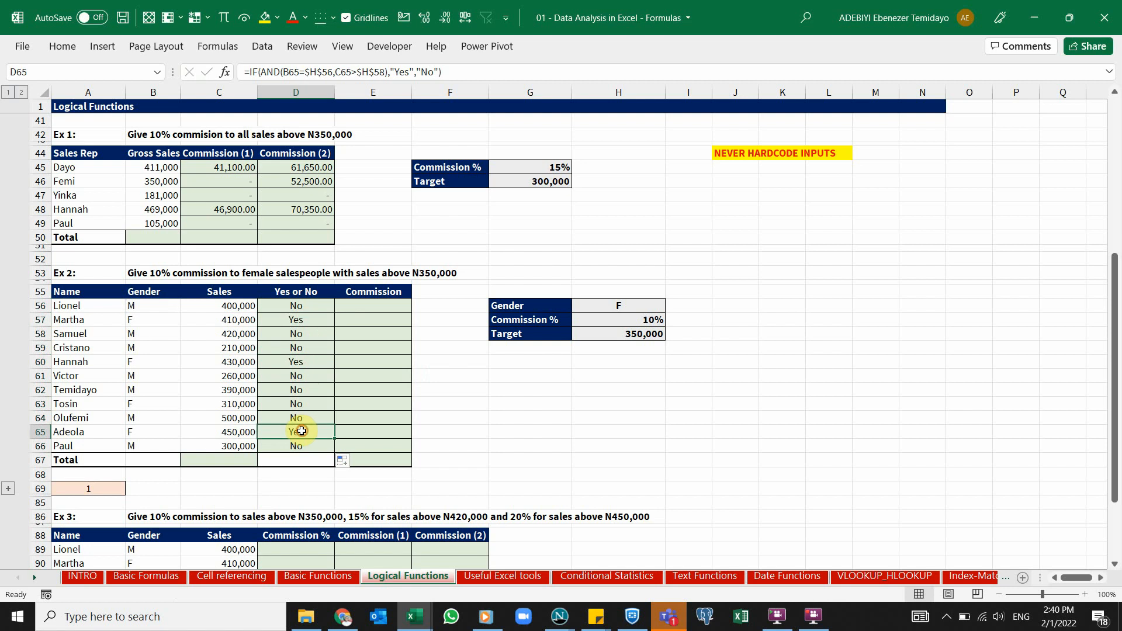
left_click(304, 362)
left_click(153, 365)
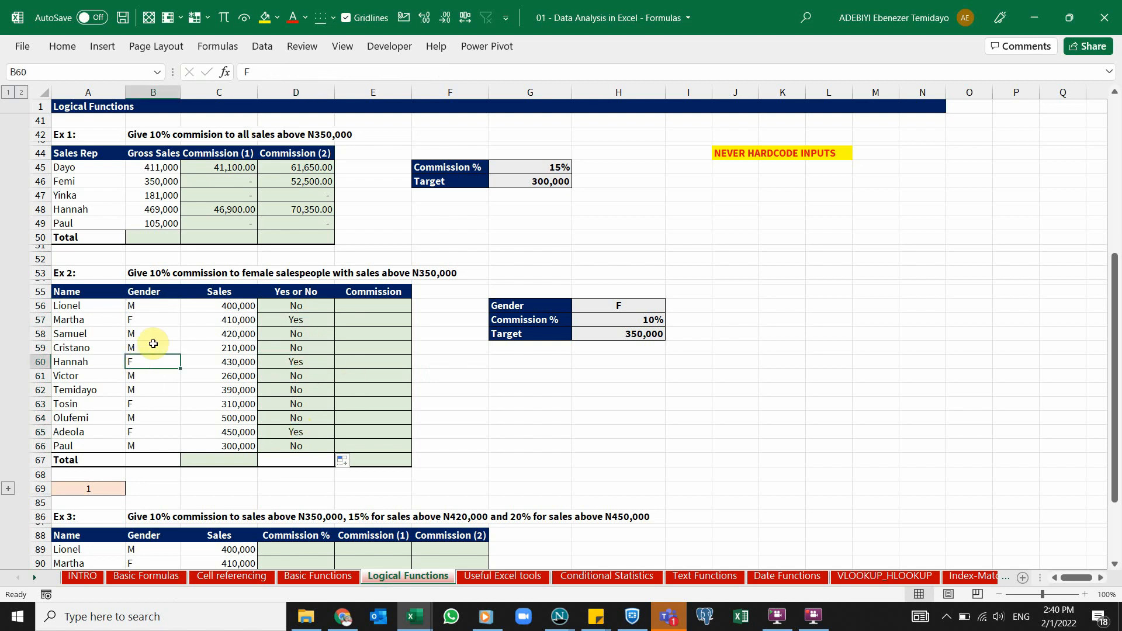
left_click(618, 335)
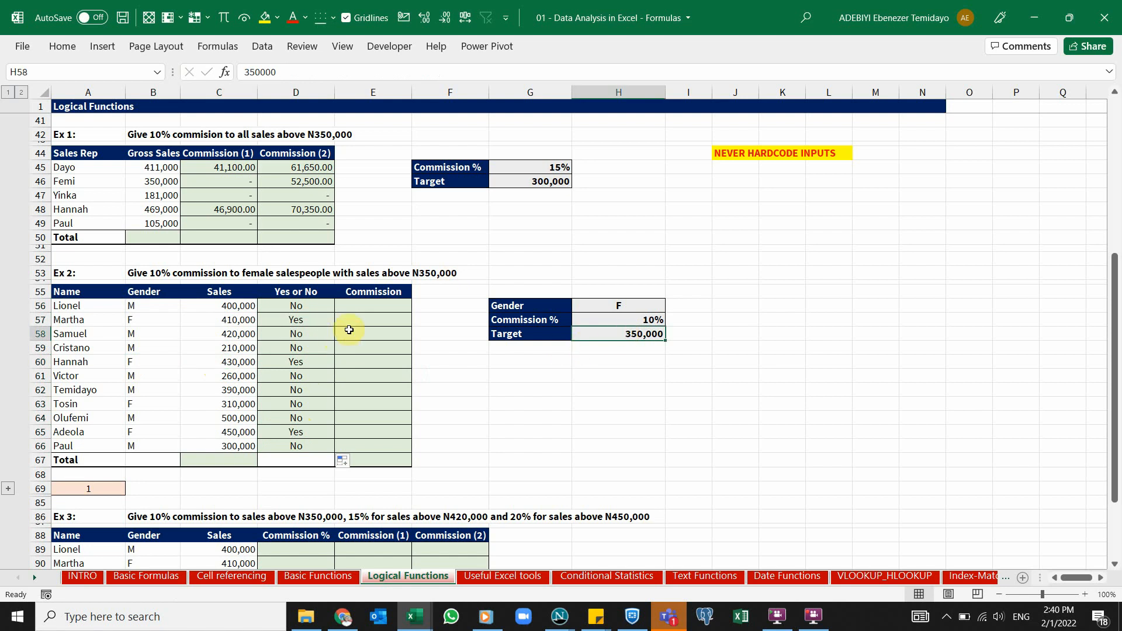
left_click(370, 304)
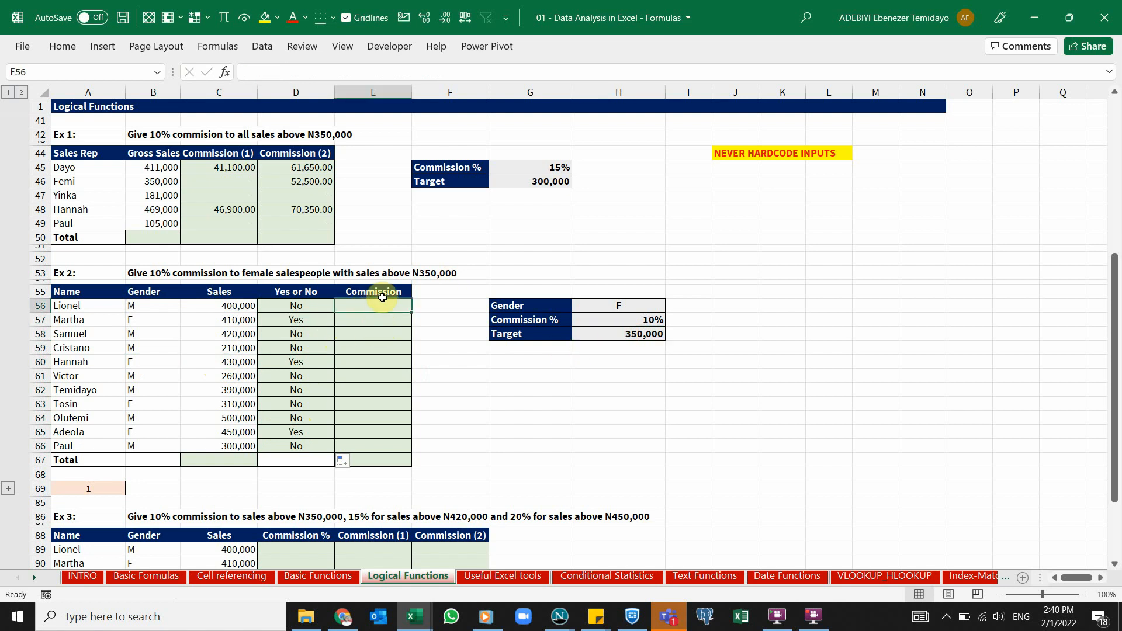
left_click(263, 311)
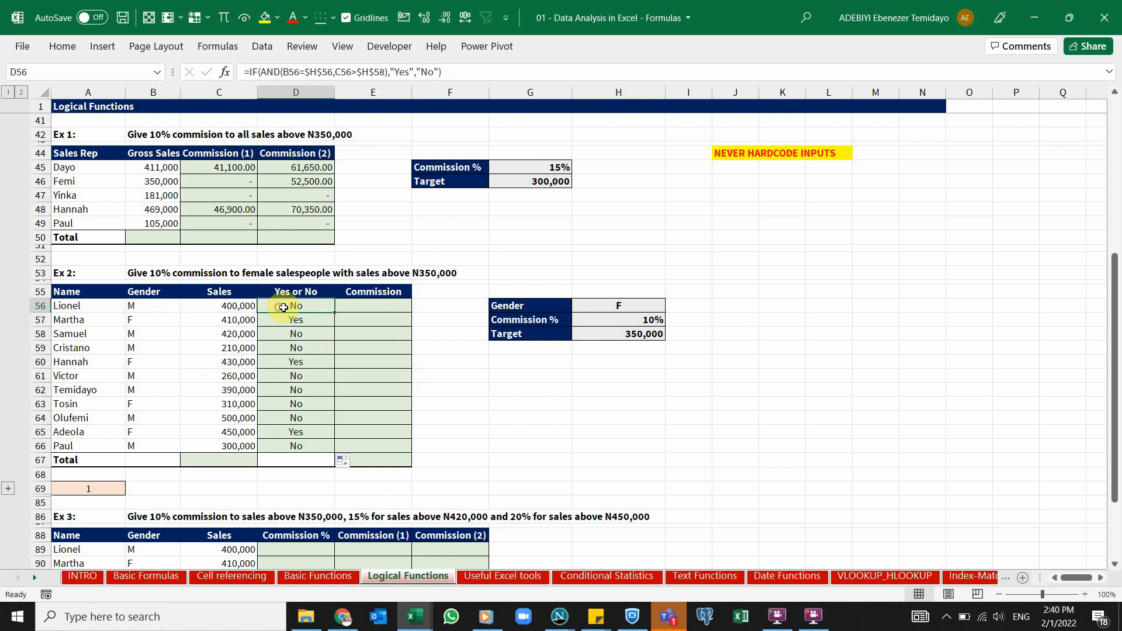
Start an IF formula in Commission cell E56 with a nested AND whose first condition is B56=$H$56
left_click(395, 308)
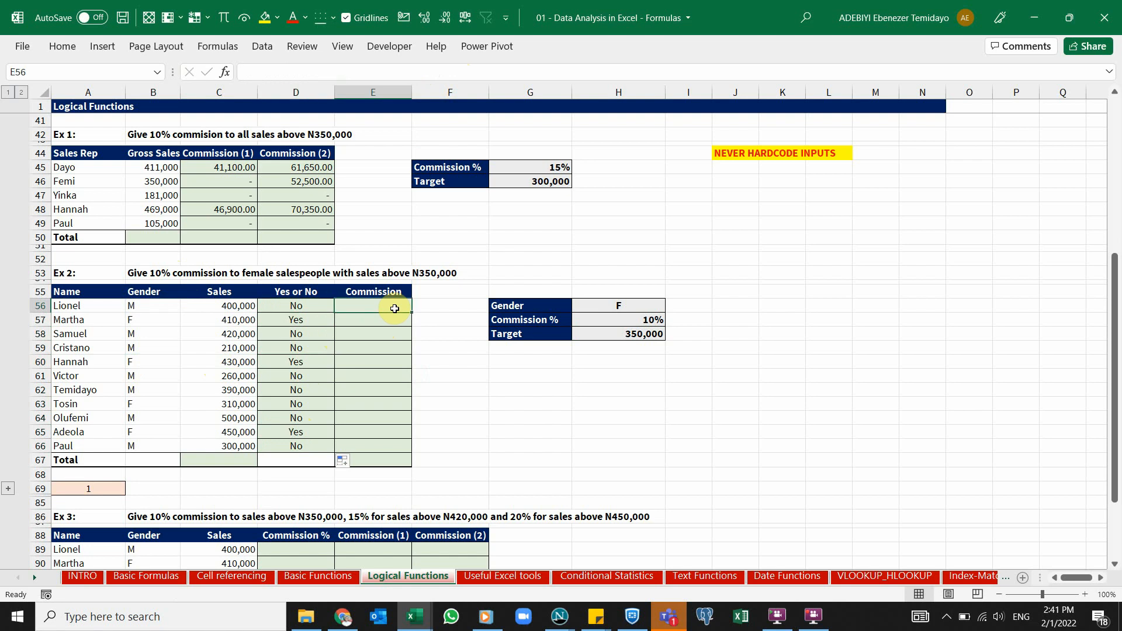
type("=f")
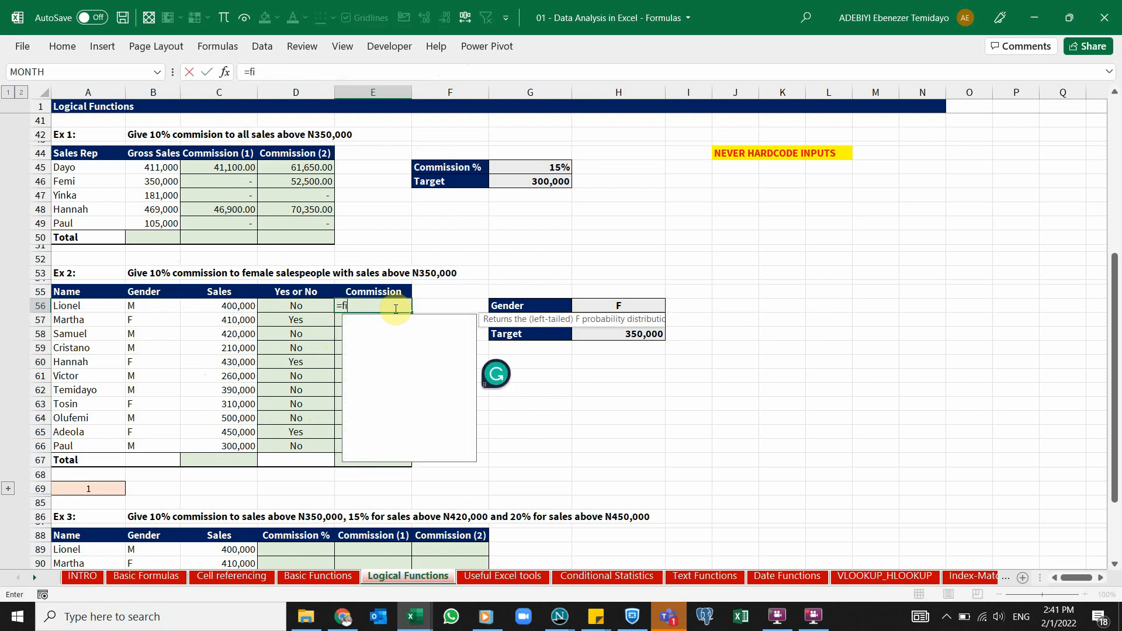
key("BackSpace")
type("if")
key("Tab")
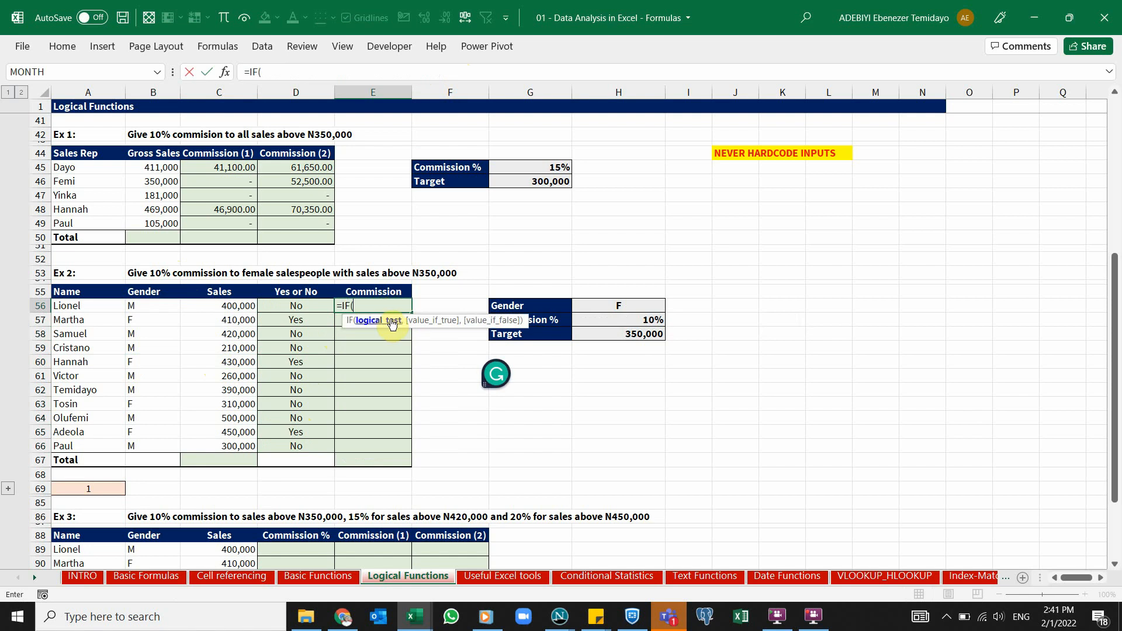
type("and")
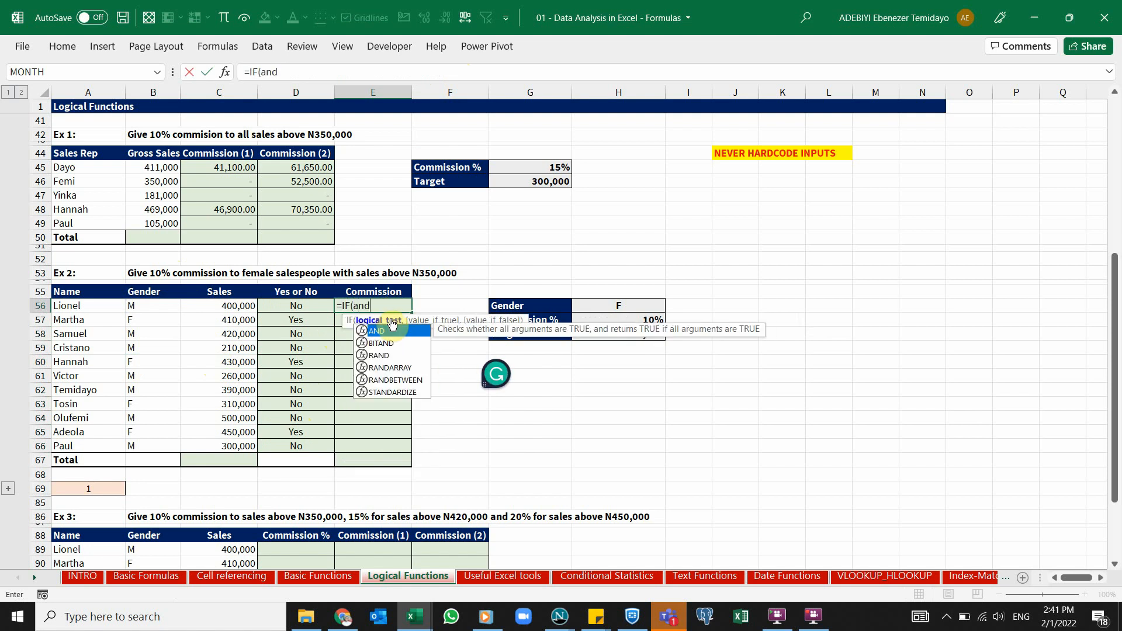
key("Tab")
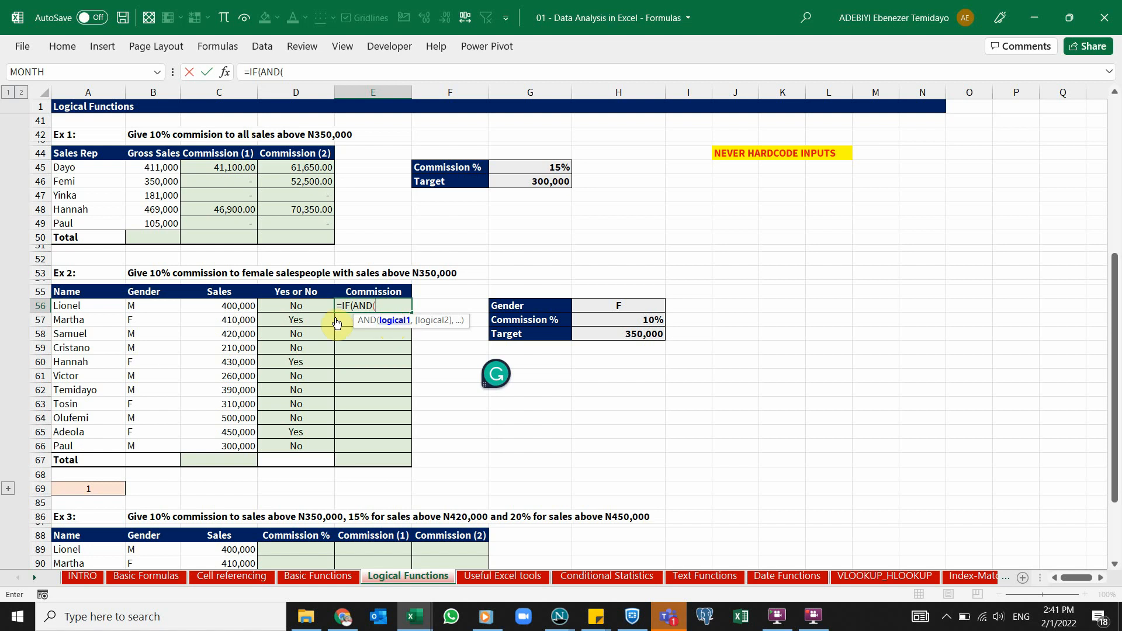
left_click(157, 307)
type("=")
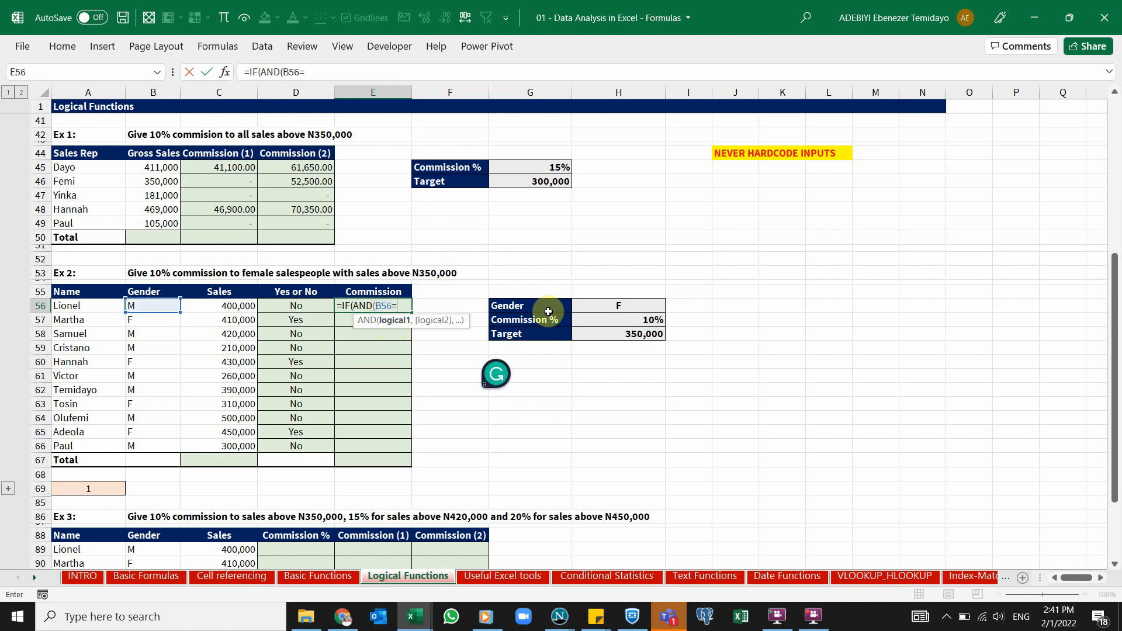
left_click(598, 312)
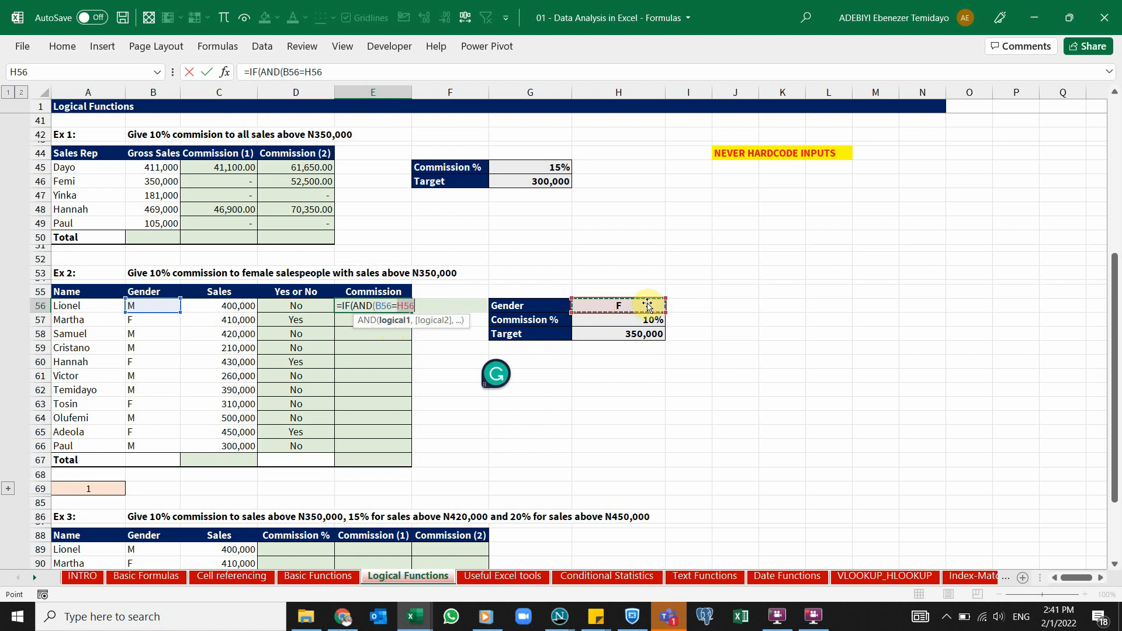
key("F4")
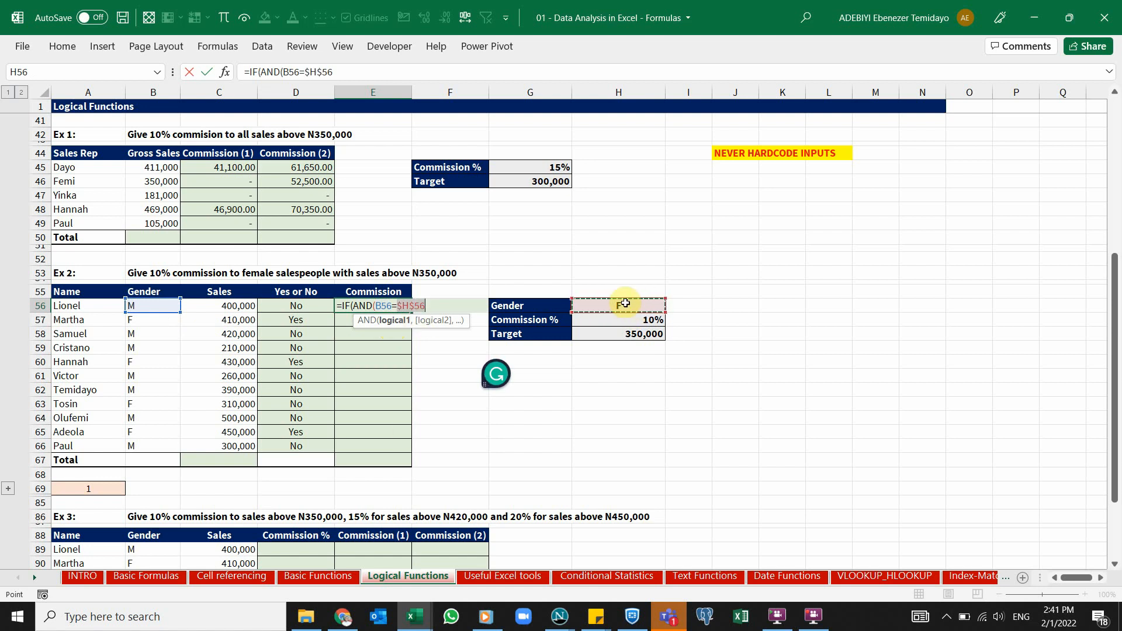
Add C56>$H$58 as the second AND condition in E56 with an absolute target reference, and close the AND
type(",")
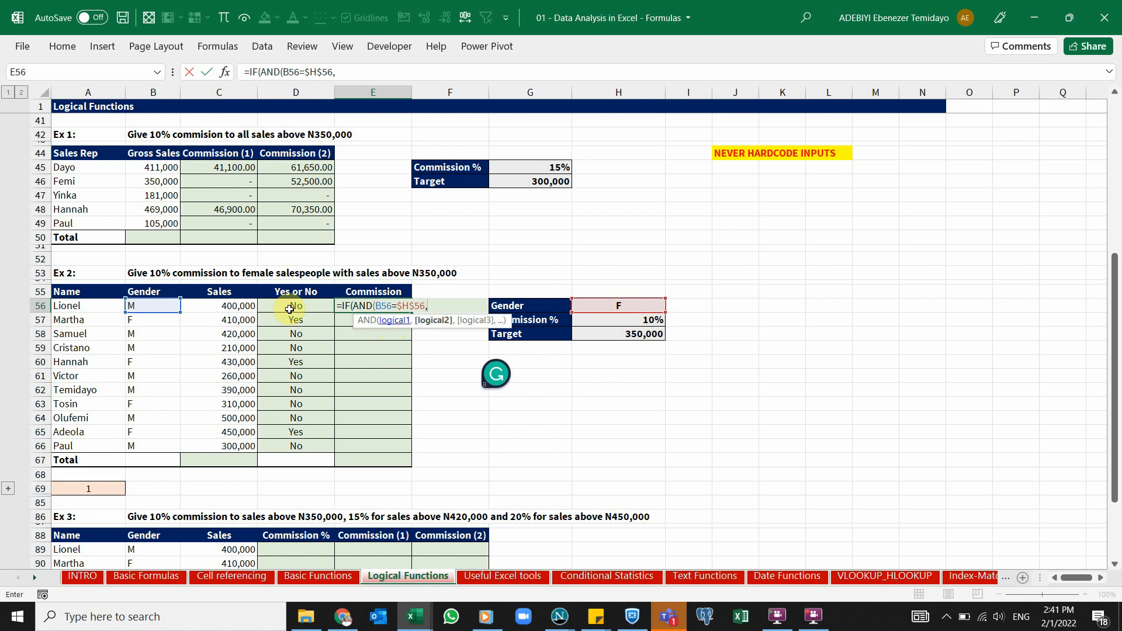
left_click(240, 307)
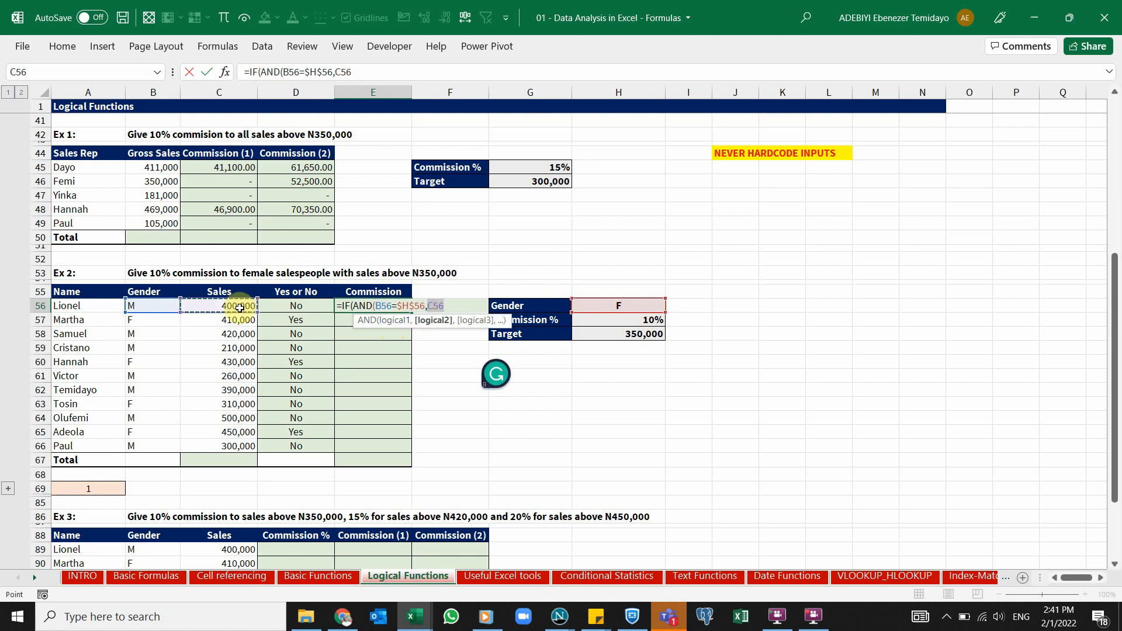
type(">")
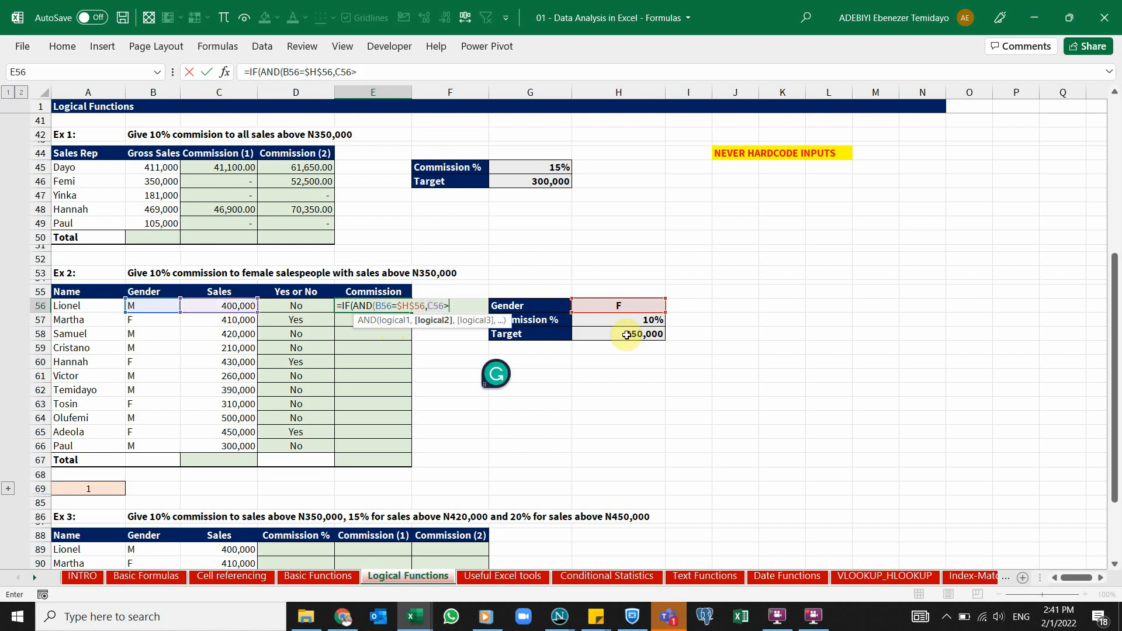
left_click(626, 335)
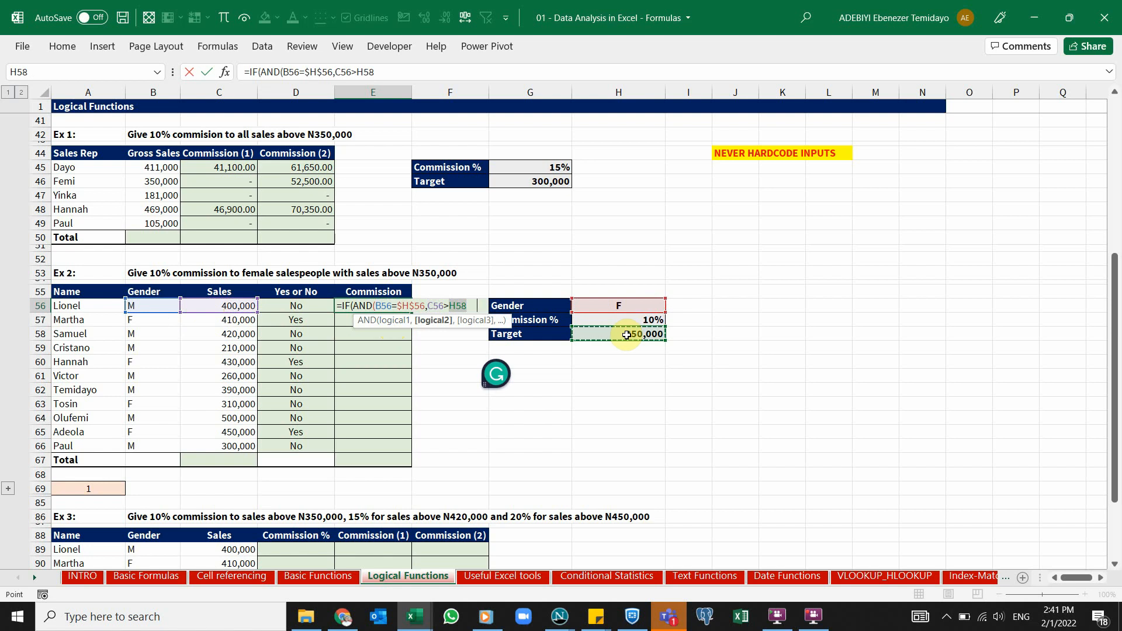
key("F4")
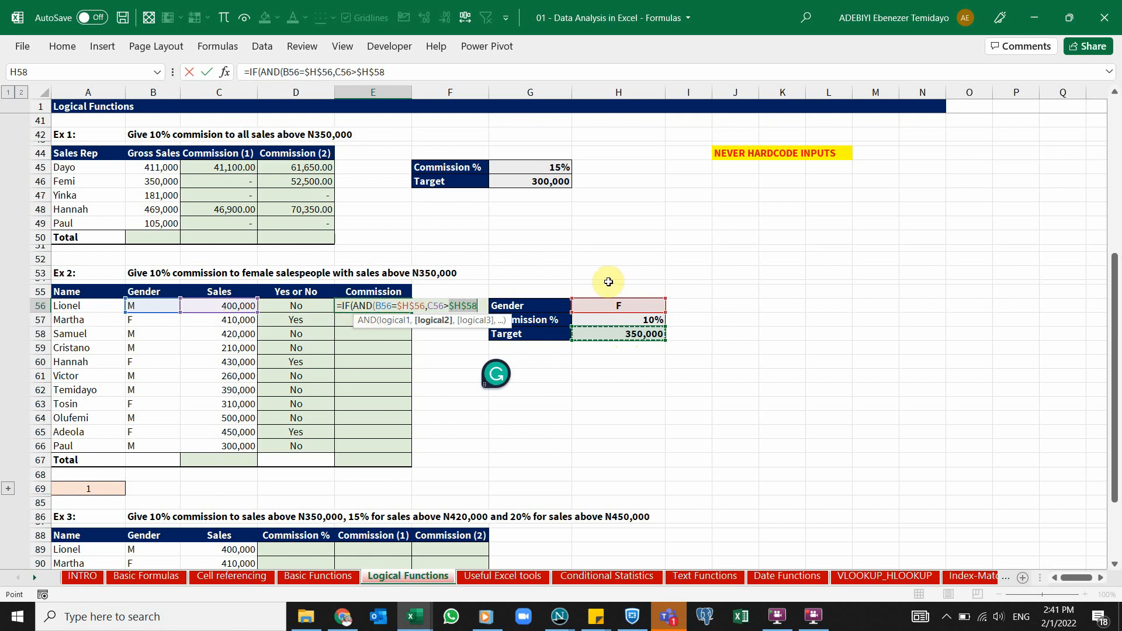
type(")")
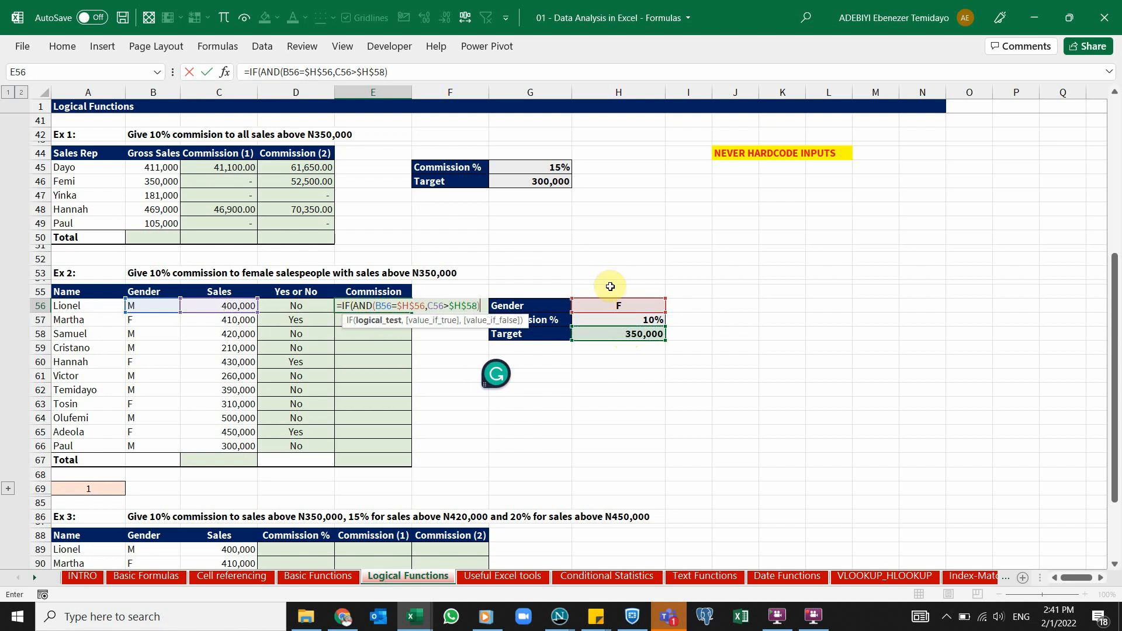
key("BackSpace")
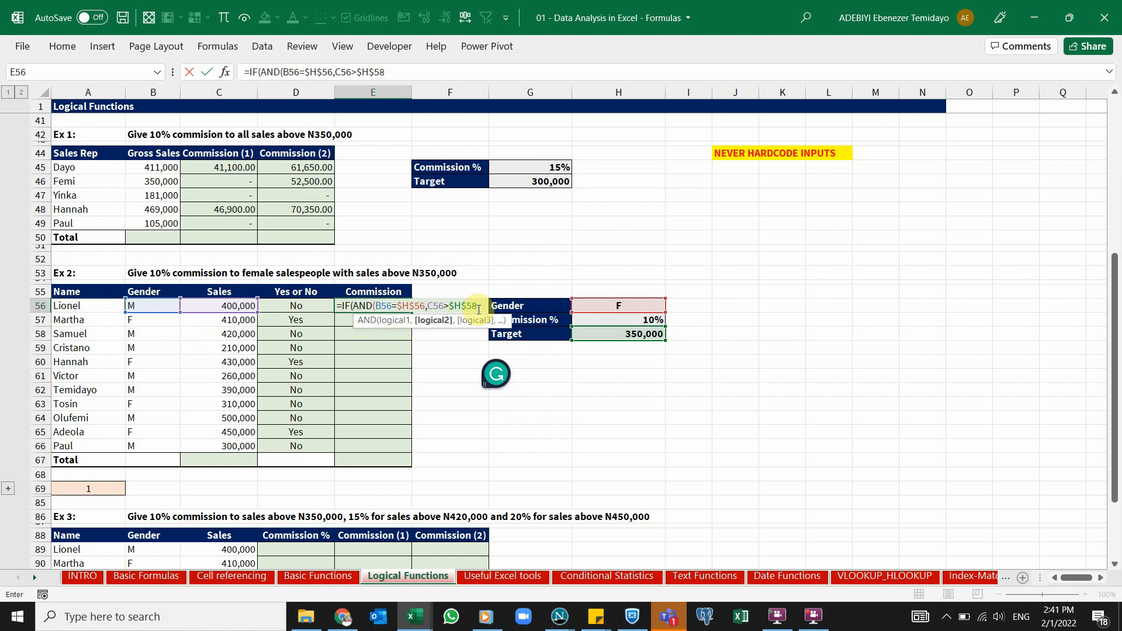
type(")")
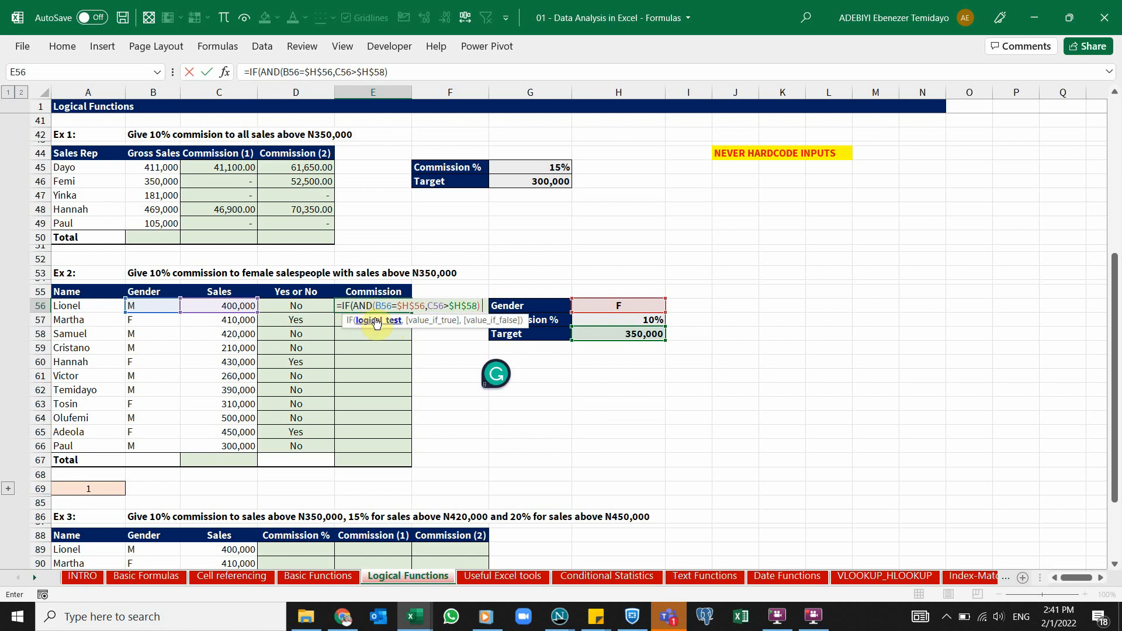
Complete the IF in E56 with $H$57*C56 if true and 0 if false, and enter the formula
type(",")
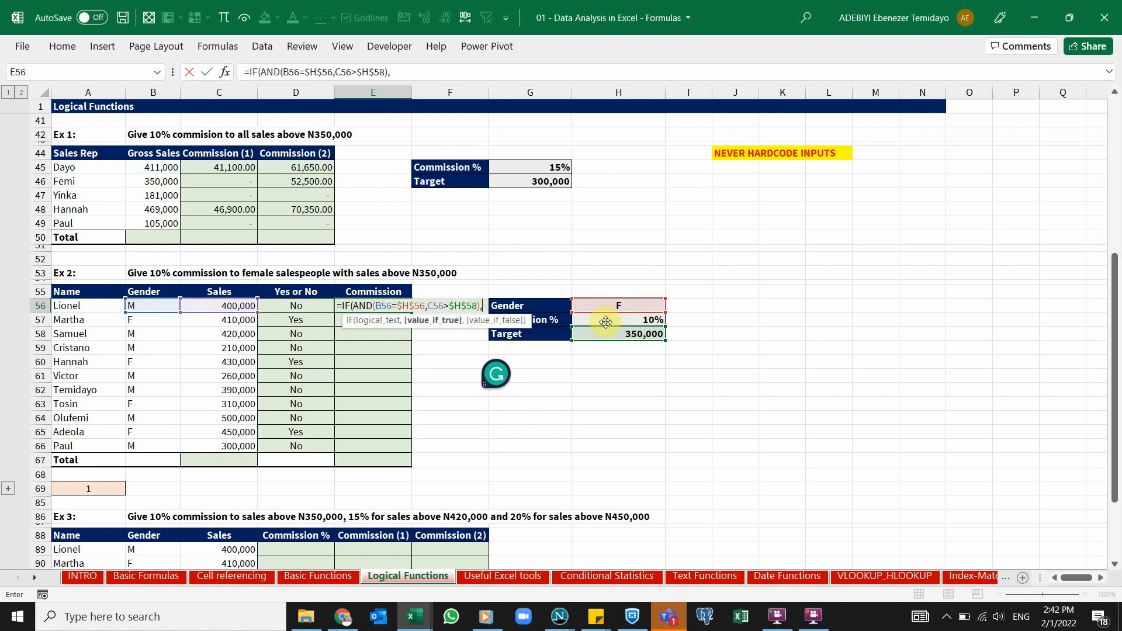
left_click(651, 320)
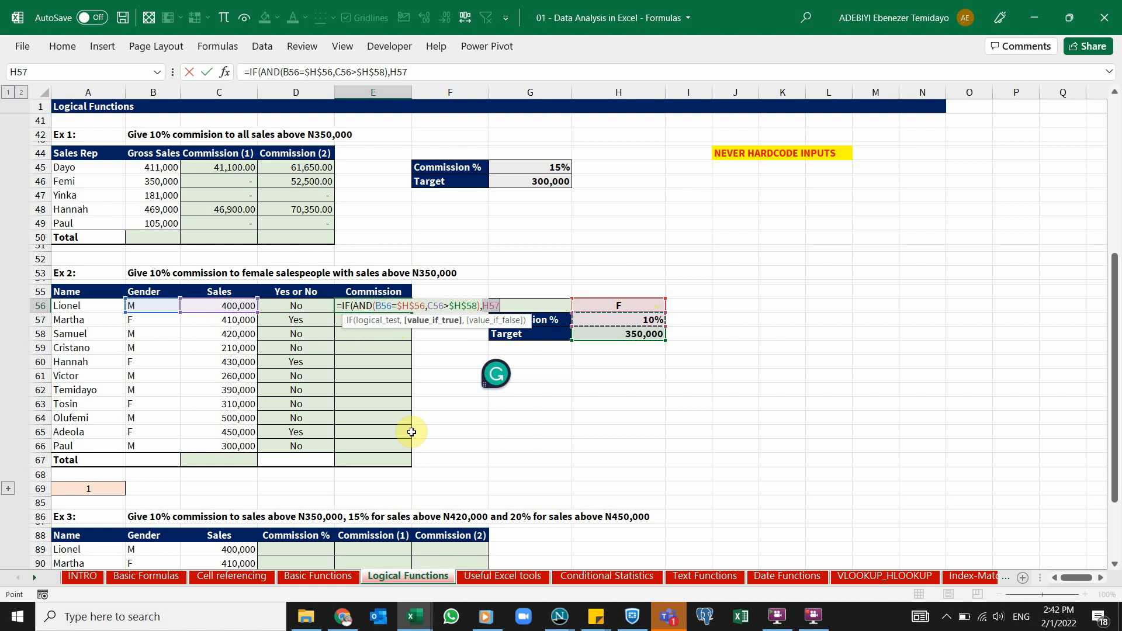
key("F4")
type("*")
left_click(234, 306)
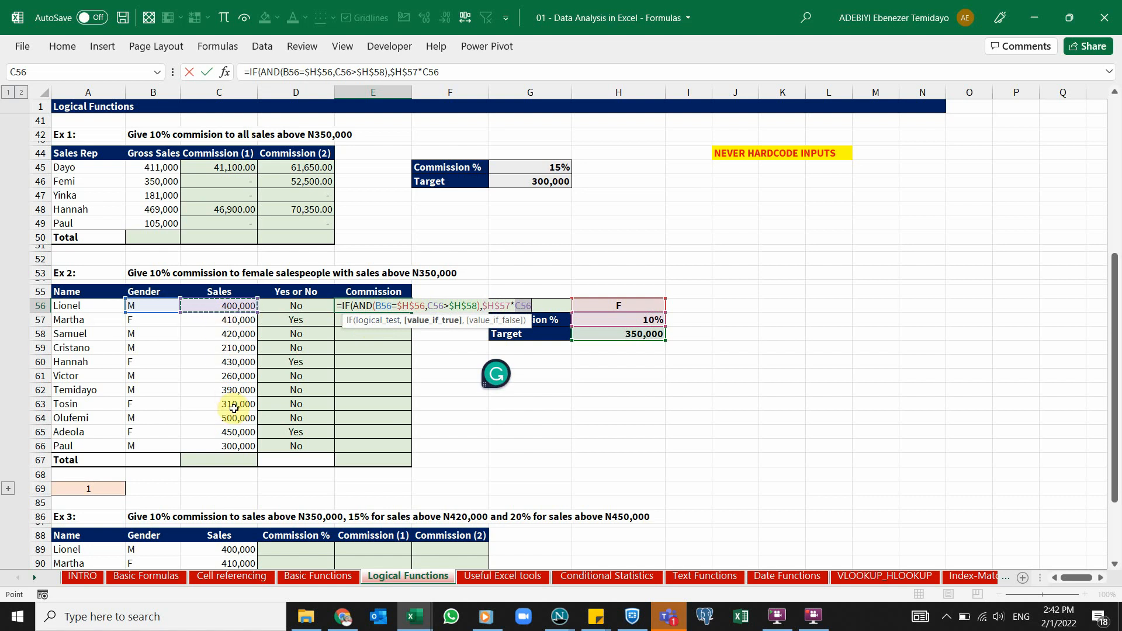
type(",")
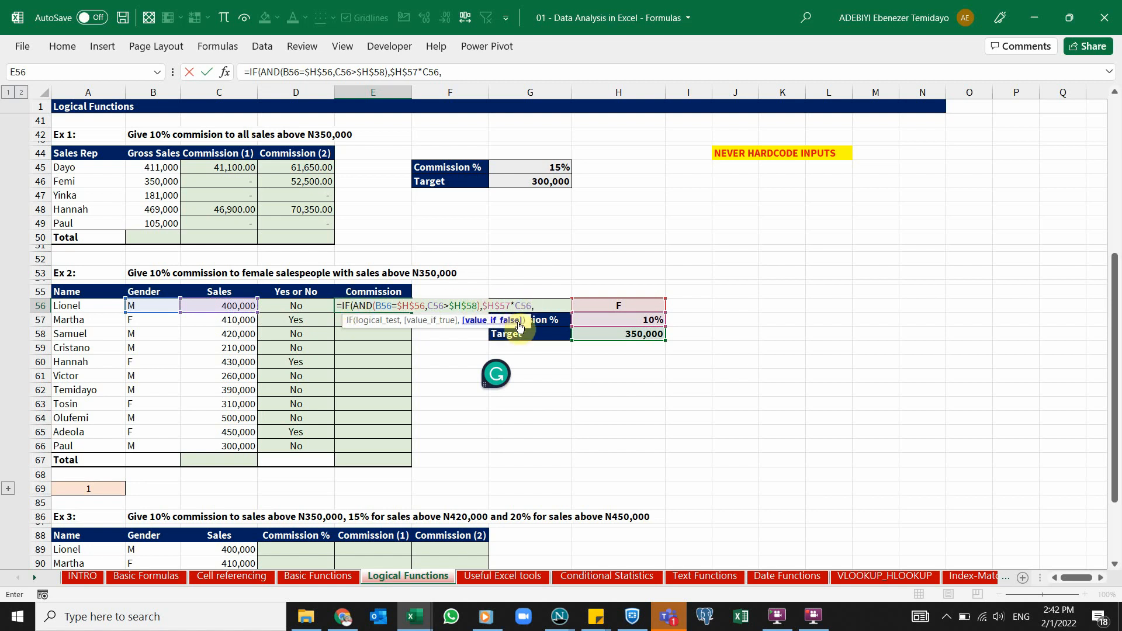
type(")")
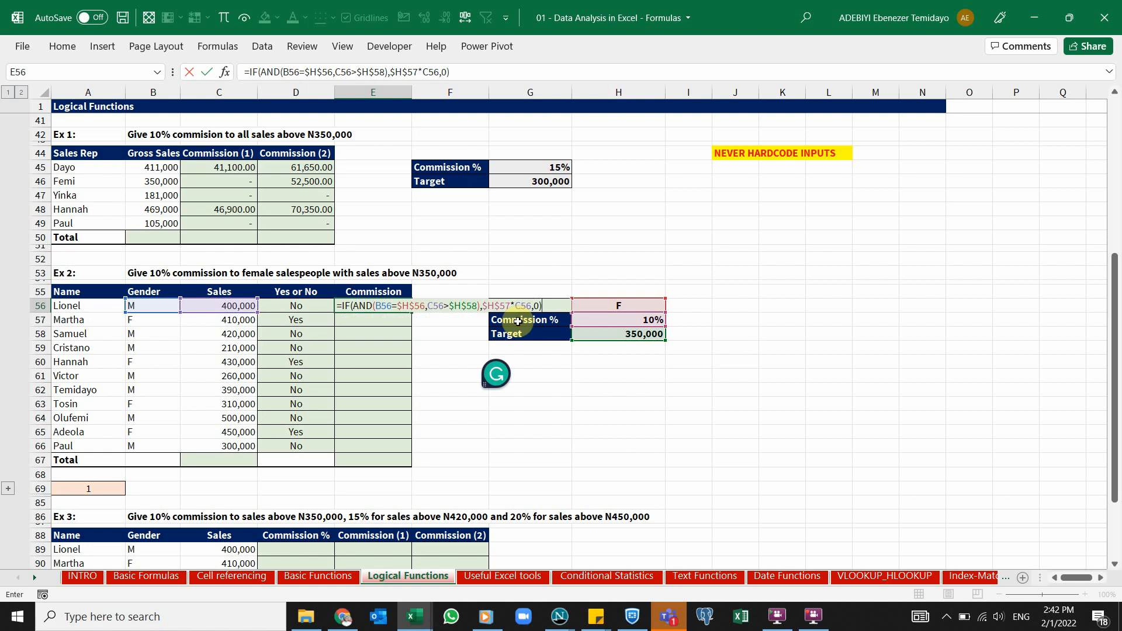
key("ctrl+Return")
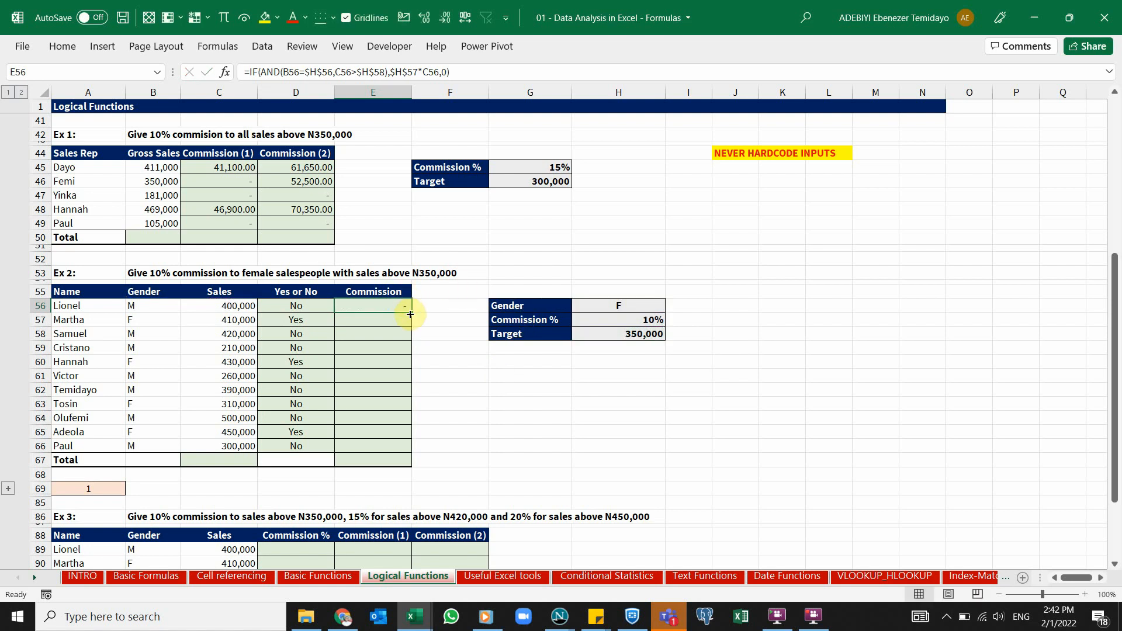
Fill the Ex 2 commission formula from E56 down to E66 and check the commissions against the Yes rows
left_click_drag(410, 311, 416, 446)
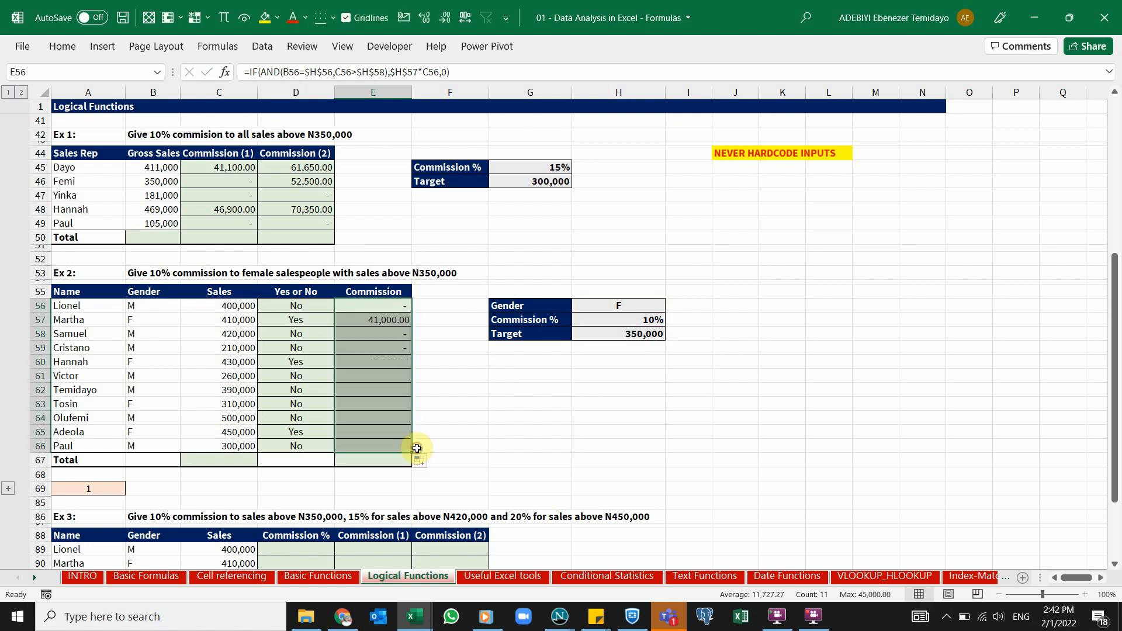
left_click(299, 319)
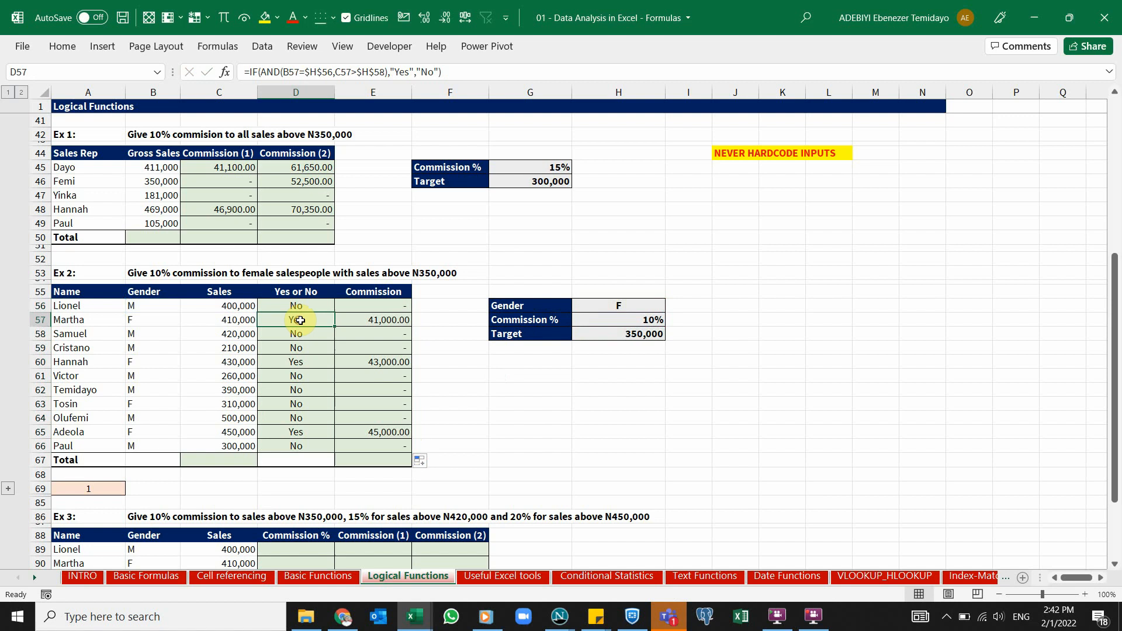
left_click(368, 319)
left_click(309, 363)
left_click(368, 359)
left_click(317, 430)
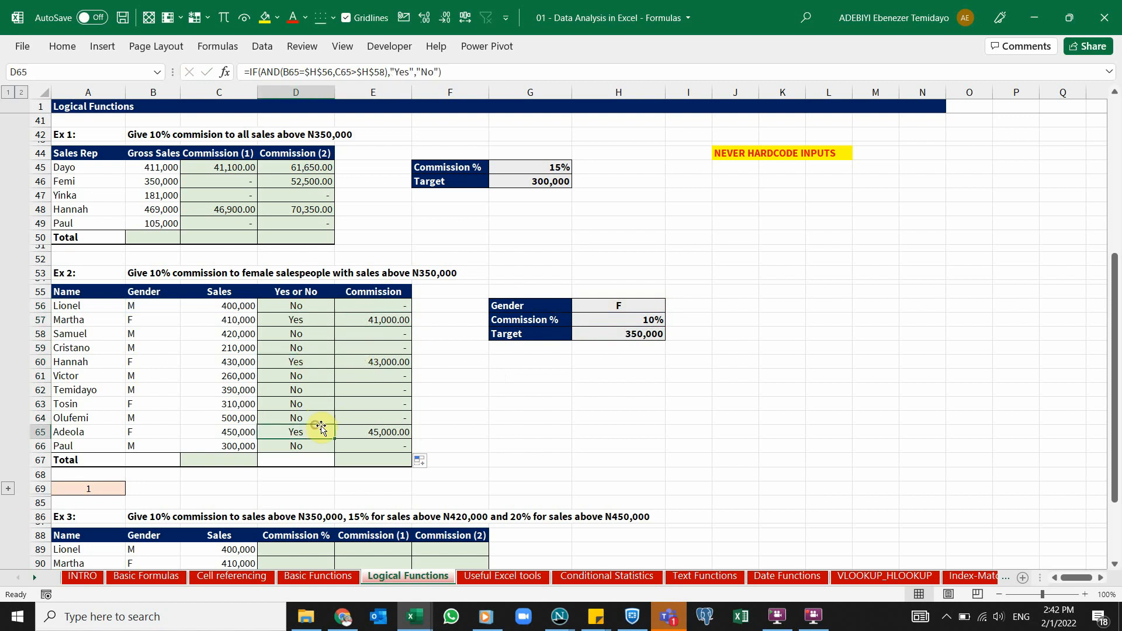
left_click(369, 429)
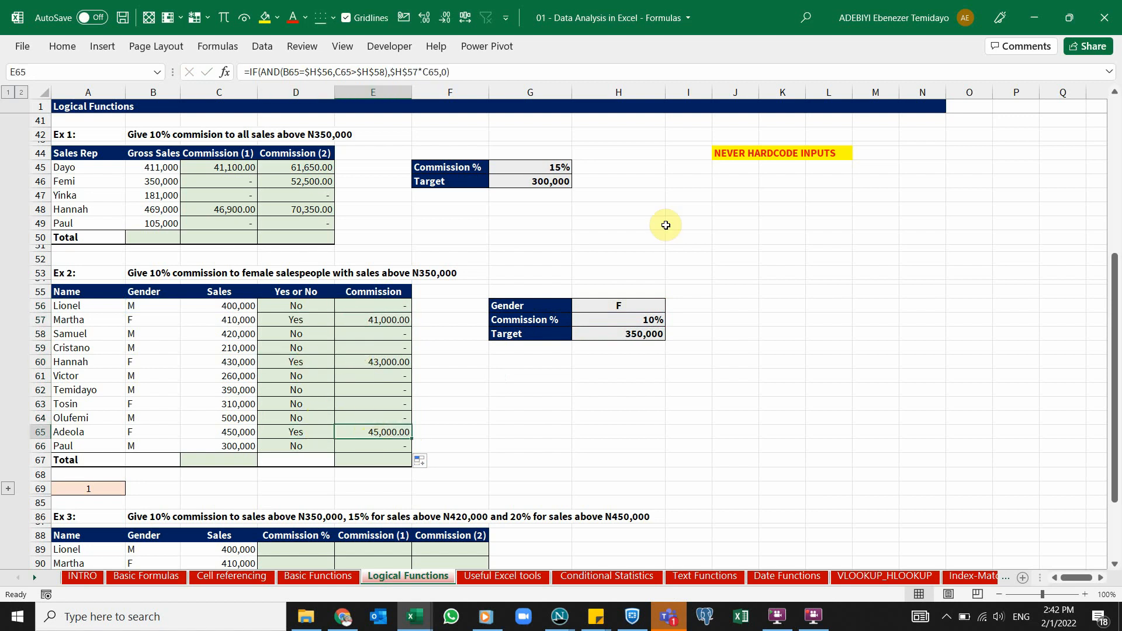
Test the Ex 2 formulas by changing the sales in C65 to 300000, check row 65, and undo the change
left_click(239, 432)
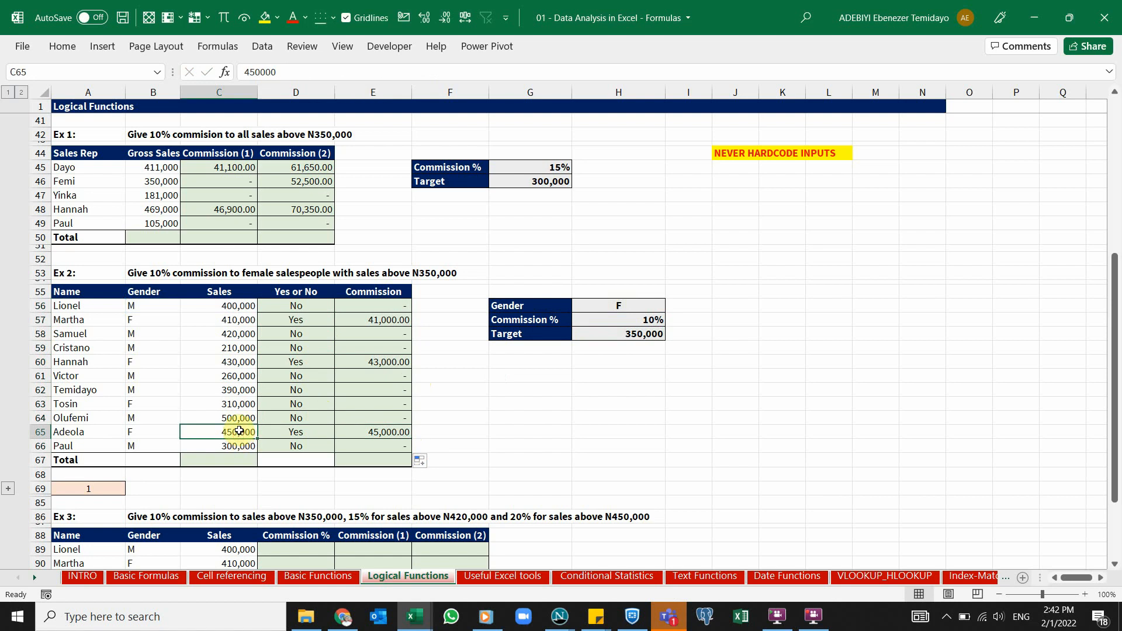
type("300,00")
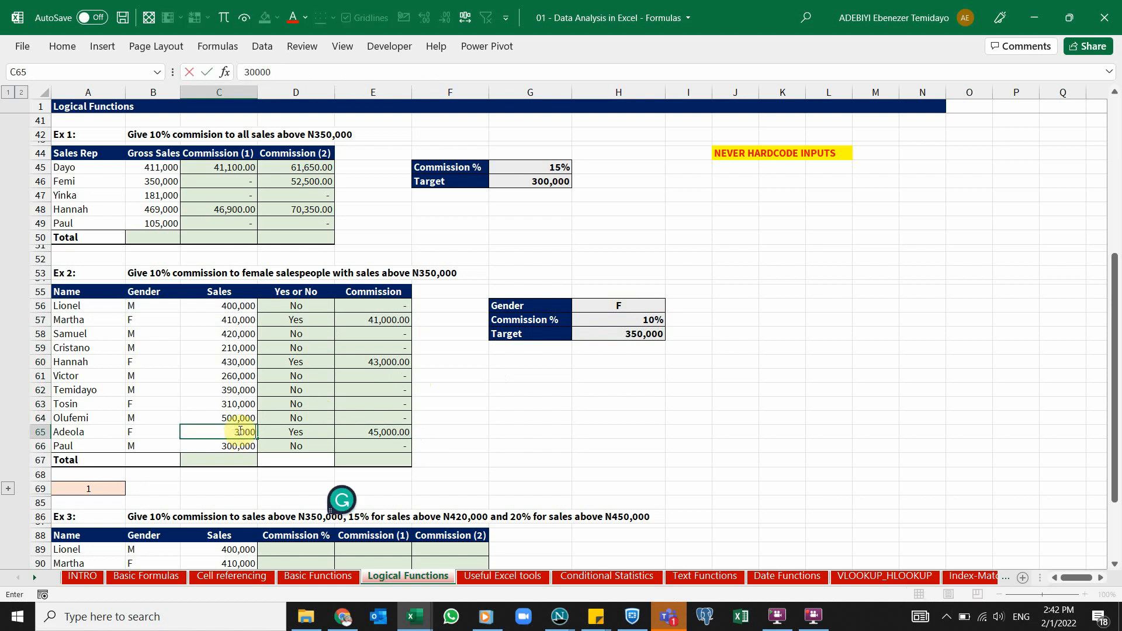
type("0")
key("Return")
left_click(365, 432)
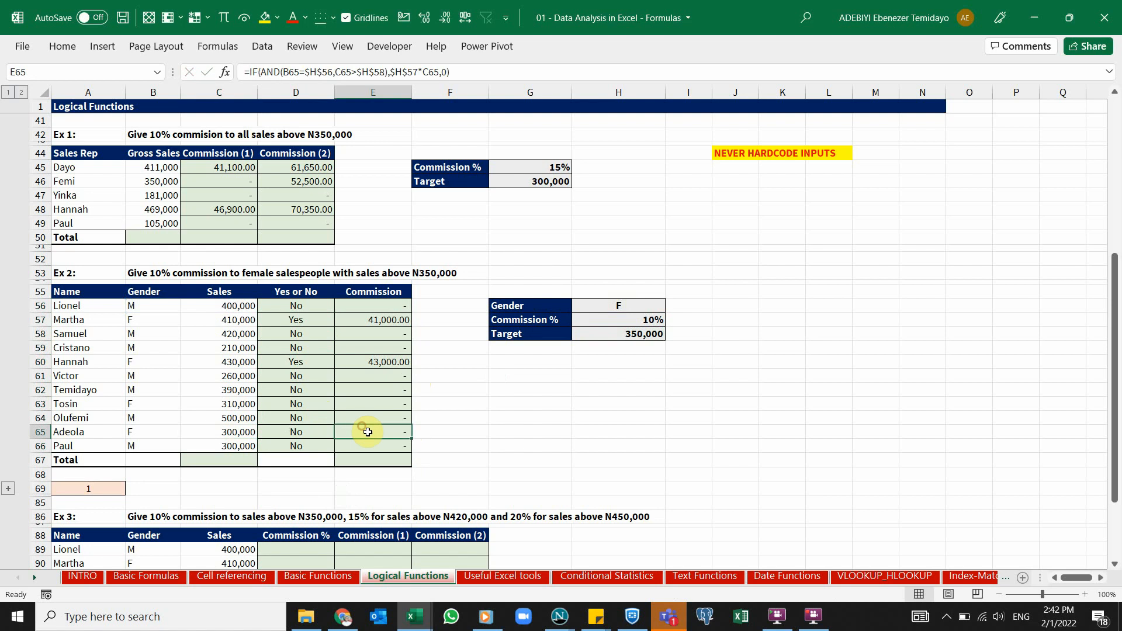
left_click(116, 433)
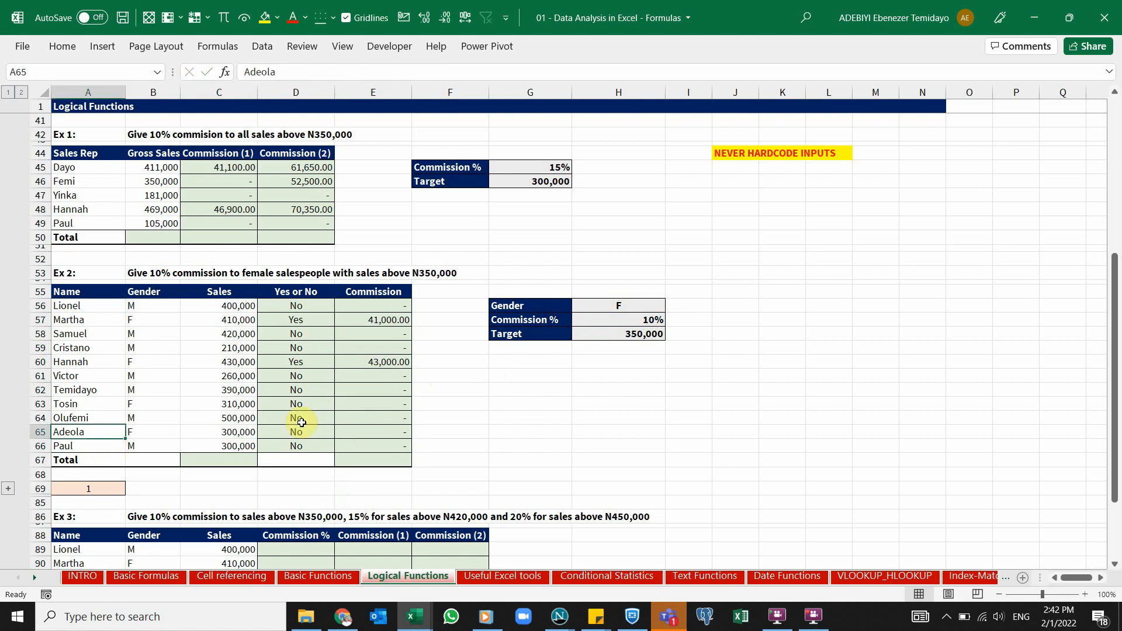
key("ctrl+z")
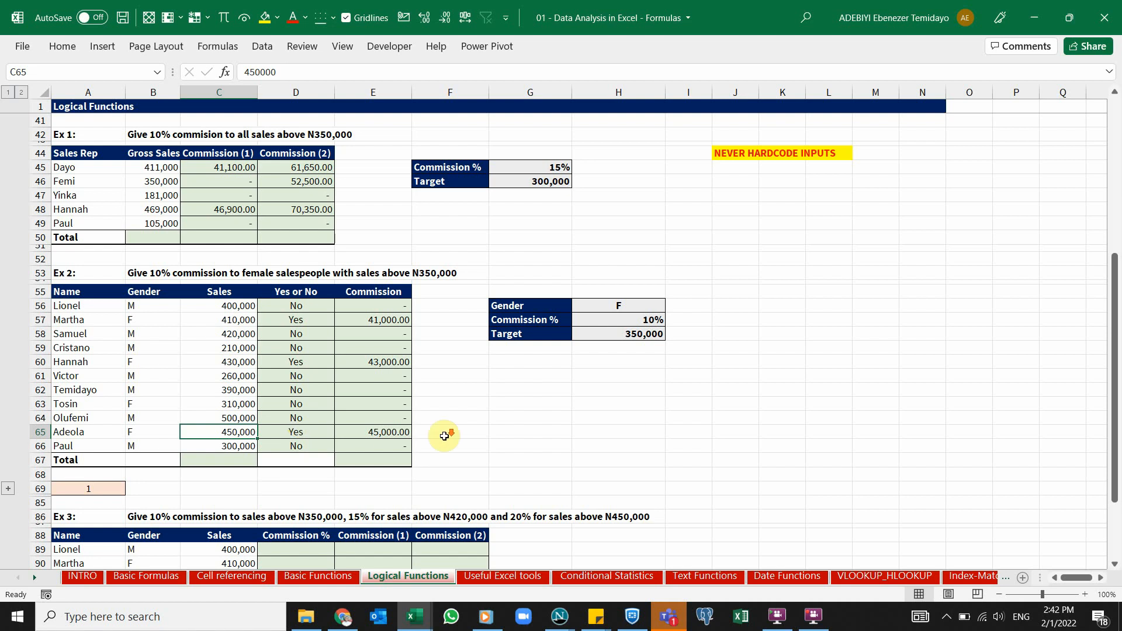
Expand the collapsed row group at row 69 to show the Test 1 exercise table
scroll(446, 435, "down", 4)
scroll(396, 397, "up", 1)
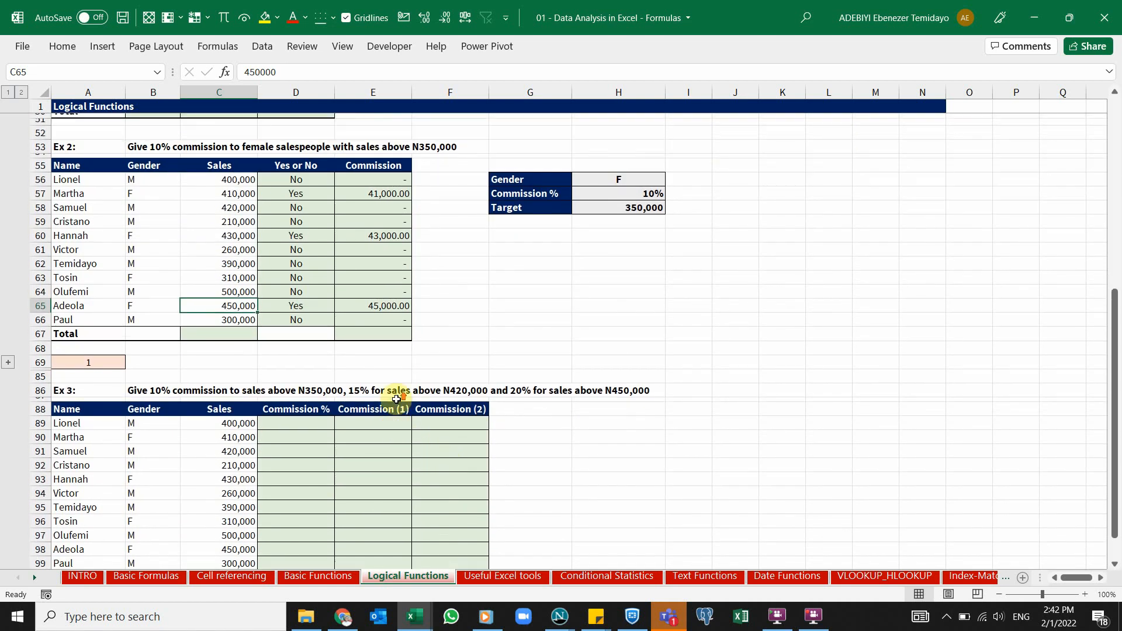
left_click(9, 371)
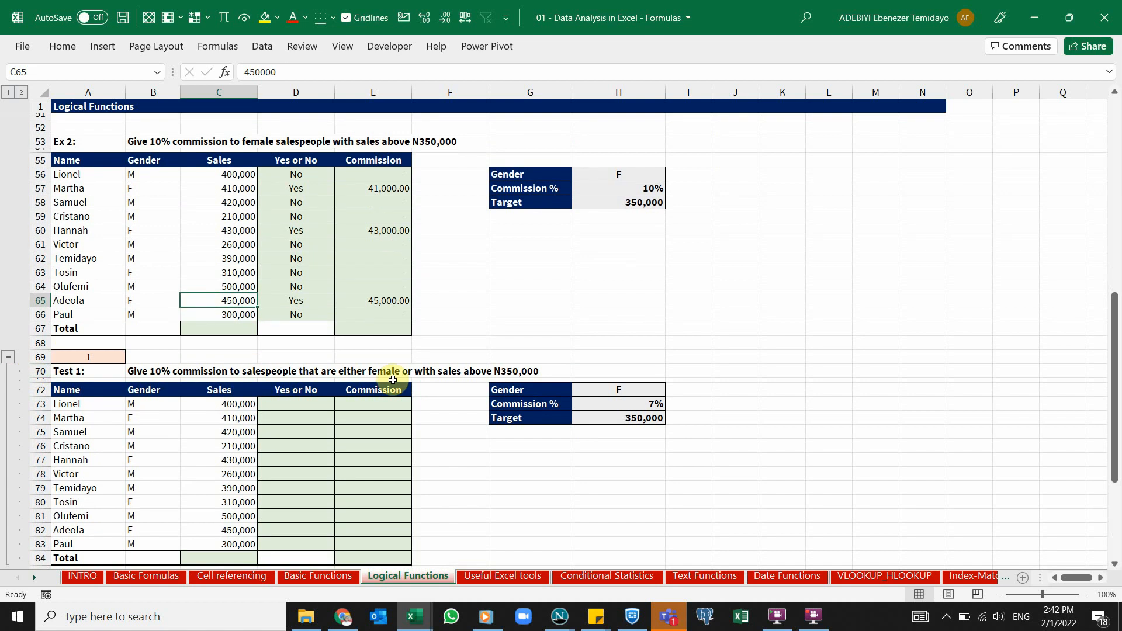
left_click(401, 402)
scroll(404, 398, "down", 2)
scroll(404, 397, "down", 3)
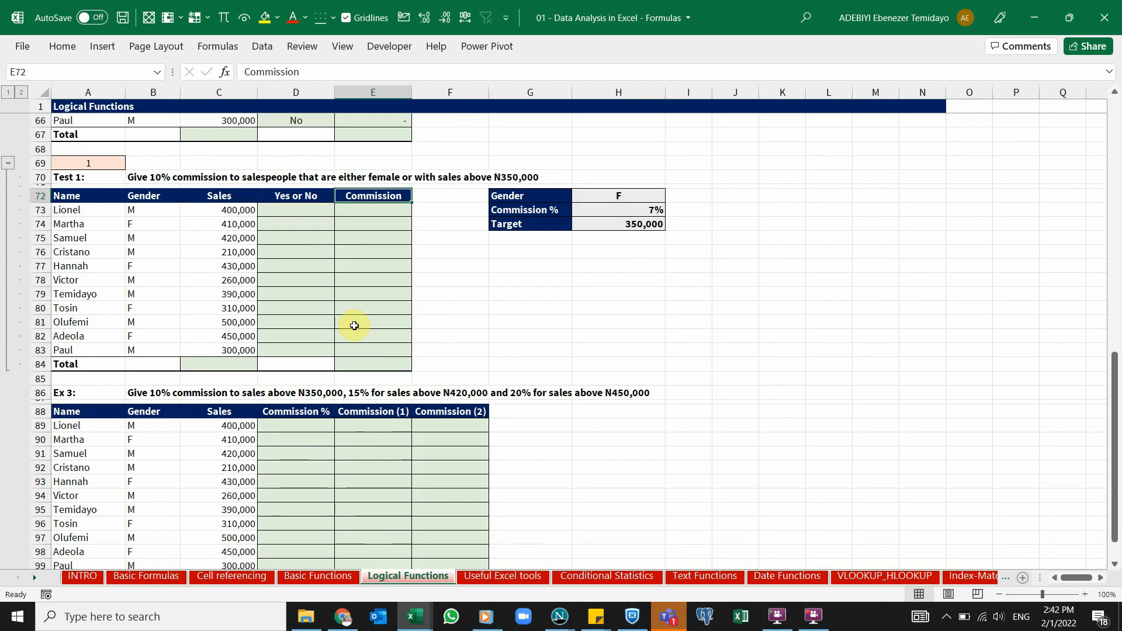
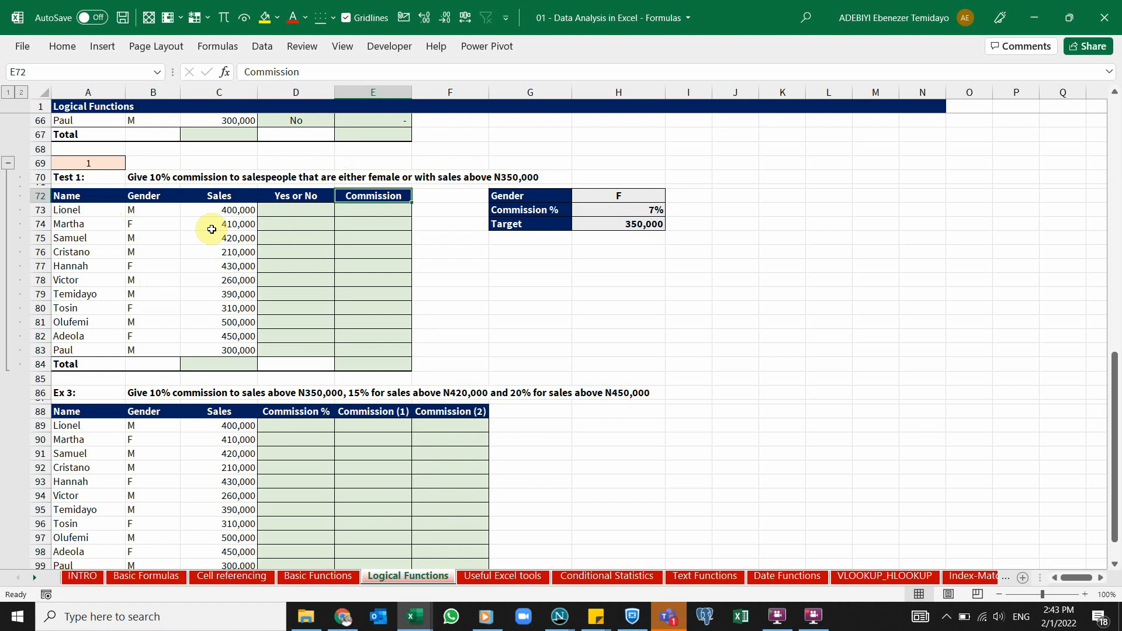
Start an OR formula in D73 with the gender condition B73=$H$72, using an absolute reference to the gender criterion
left_click(308, 210)
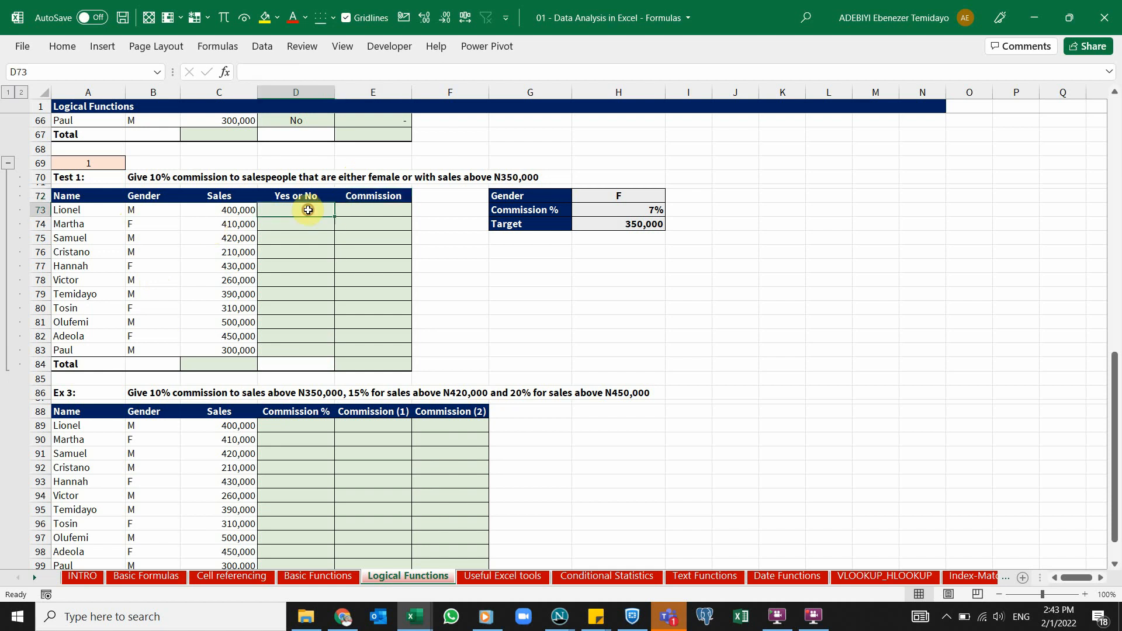
type("=")
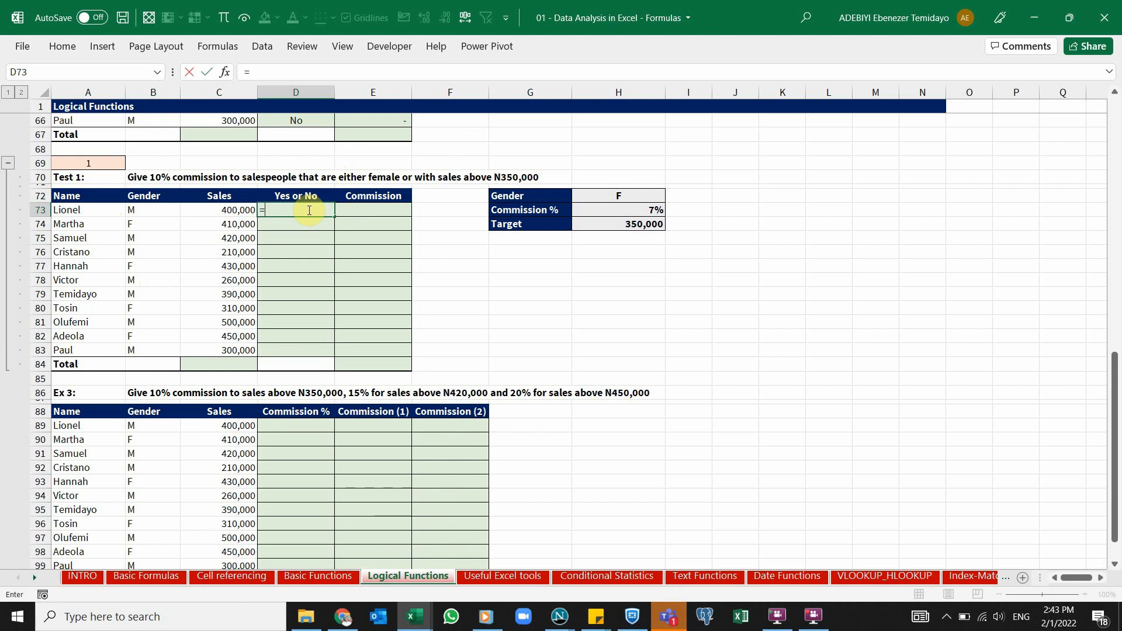
type("or")
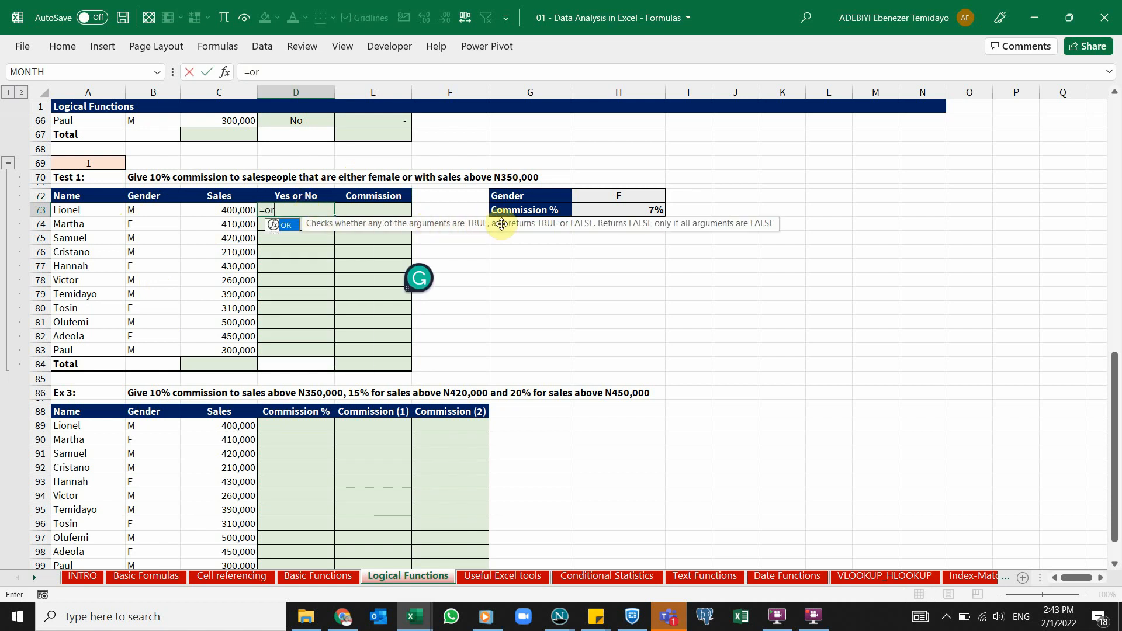
key("Tab")
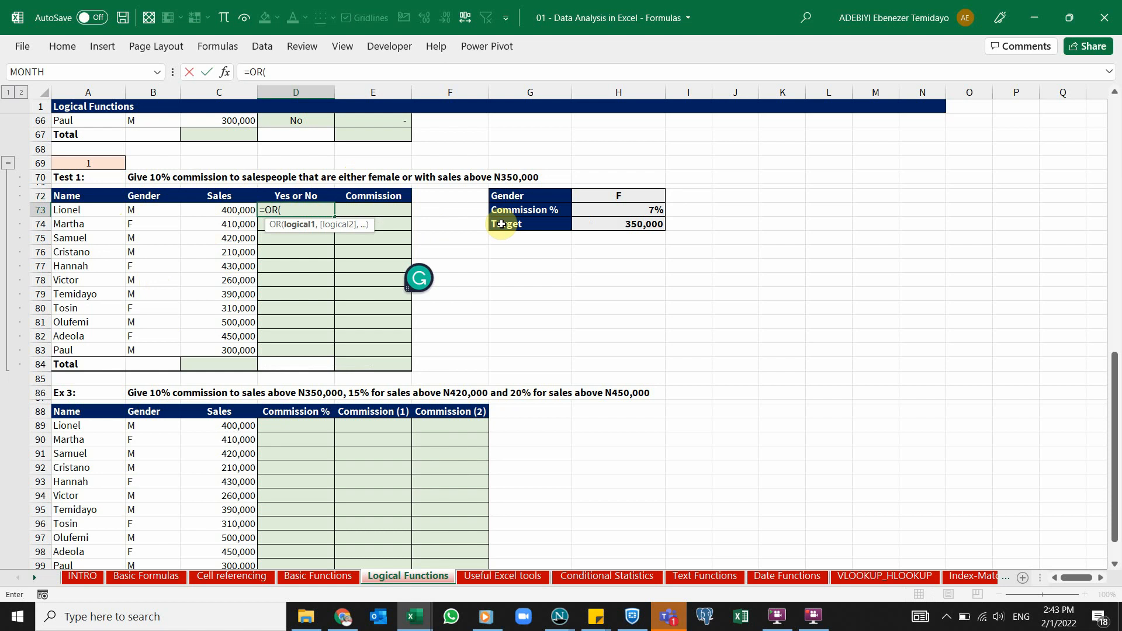
left_click(156, 213)
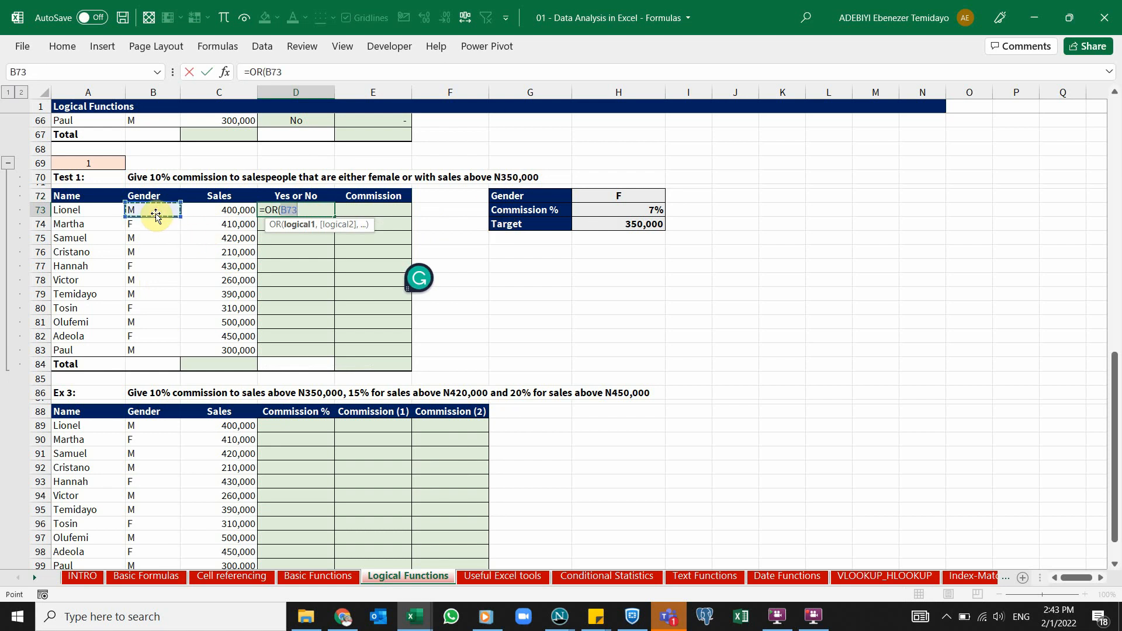
type("=")
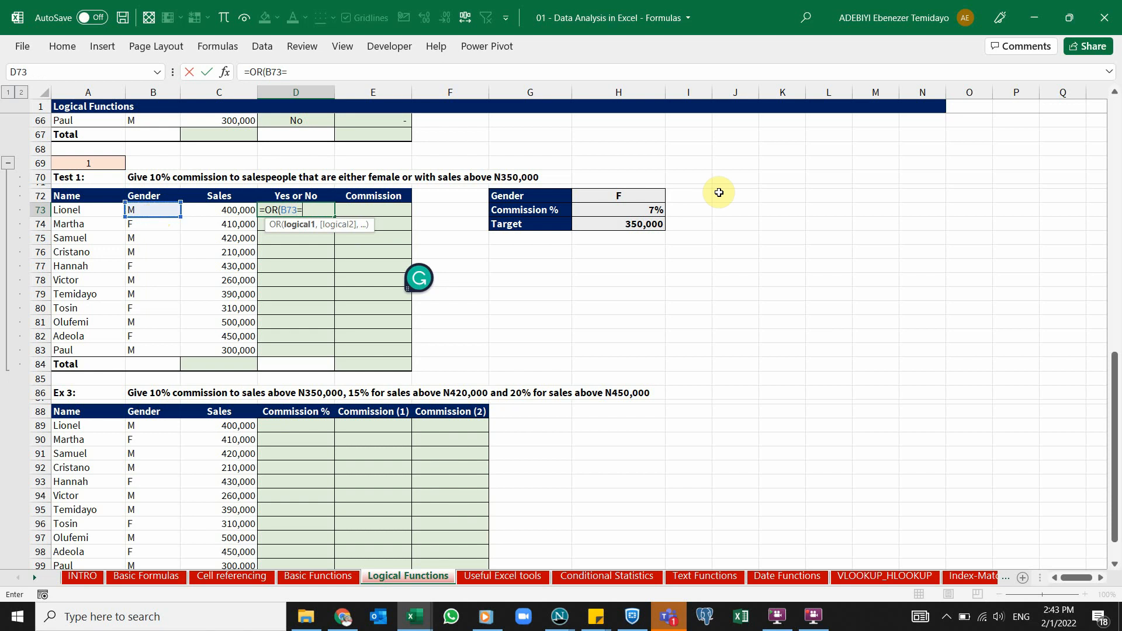
left_click(613, 198)
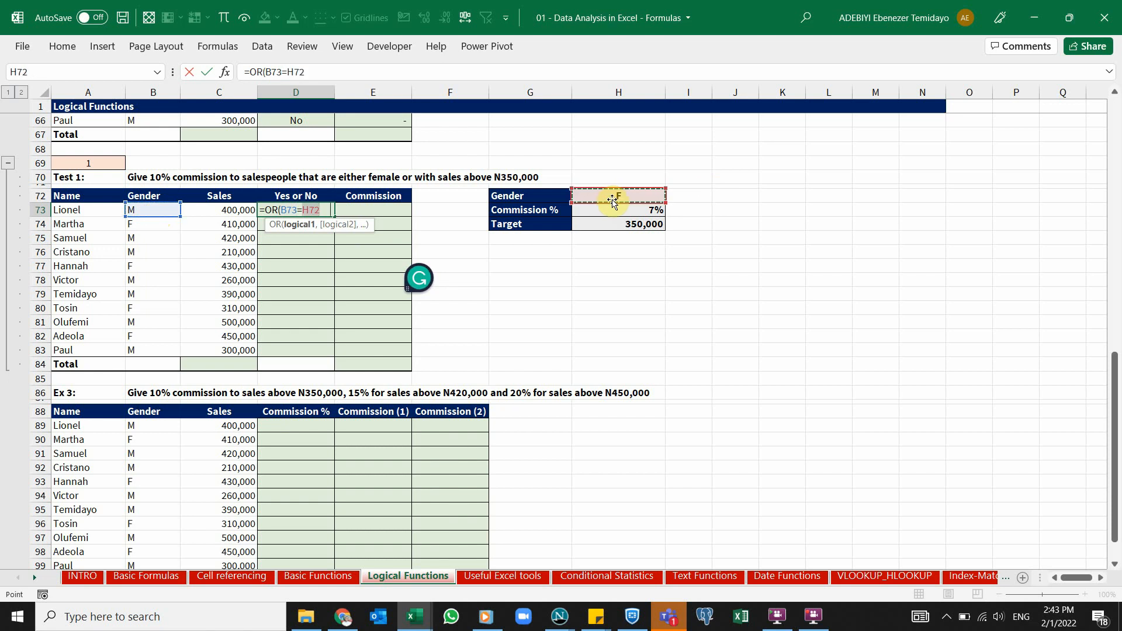
key("F4")
type(",")
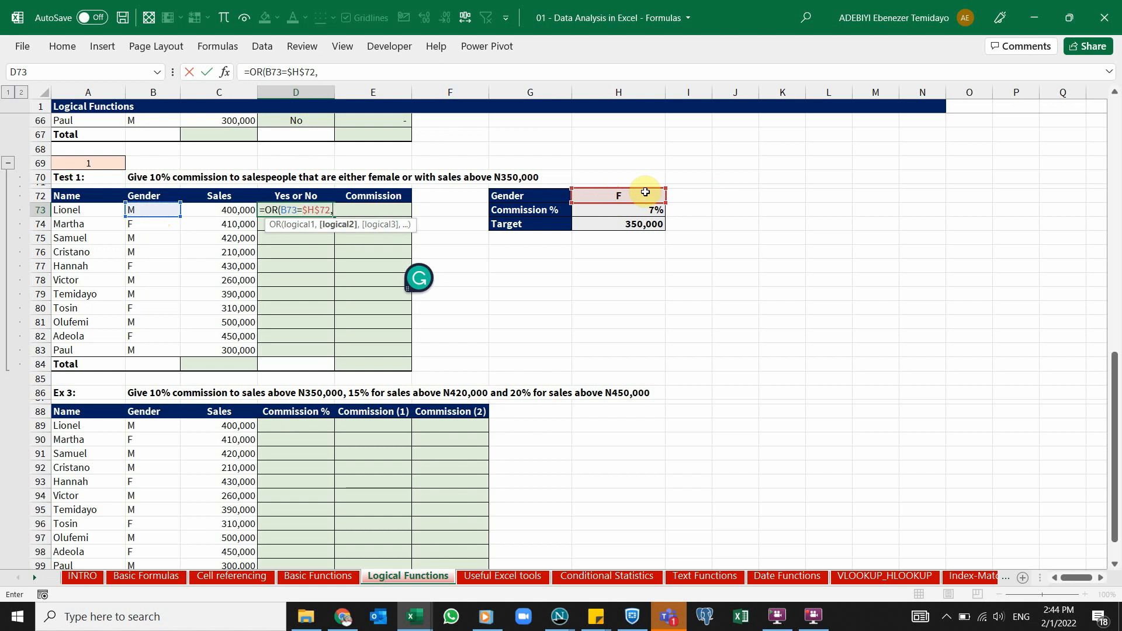
Complete the OR formula in D73 with the sales condition C73>$H$74, using an absolute reference to the target
left_click(229, 212)
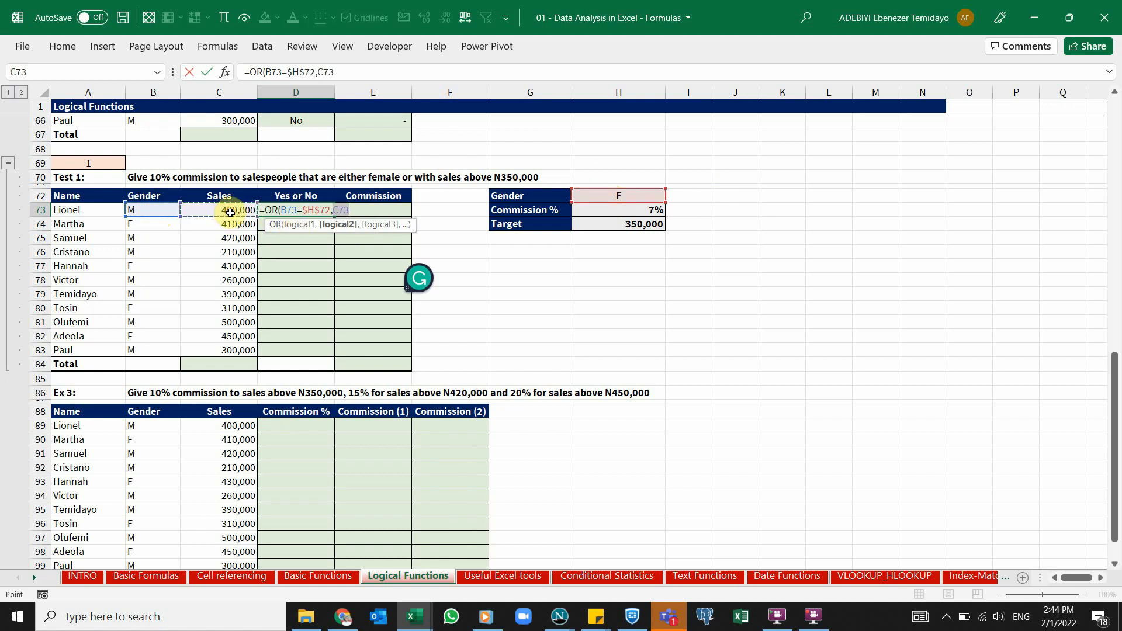
type(">")
left_click(639, 226)
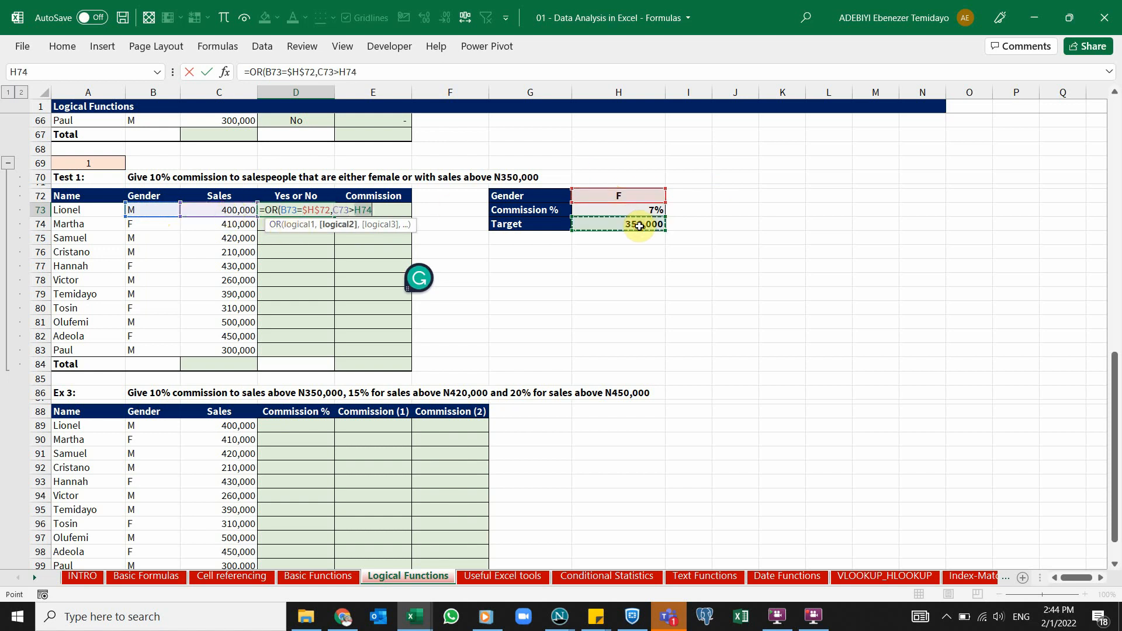
key("F4")
type(")")
key("ctrl+Return")
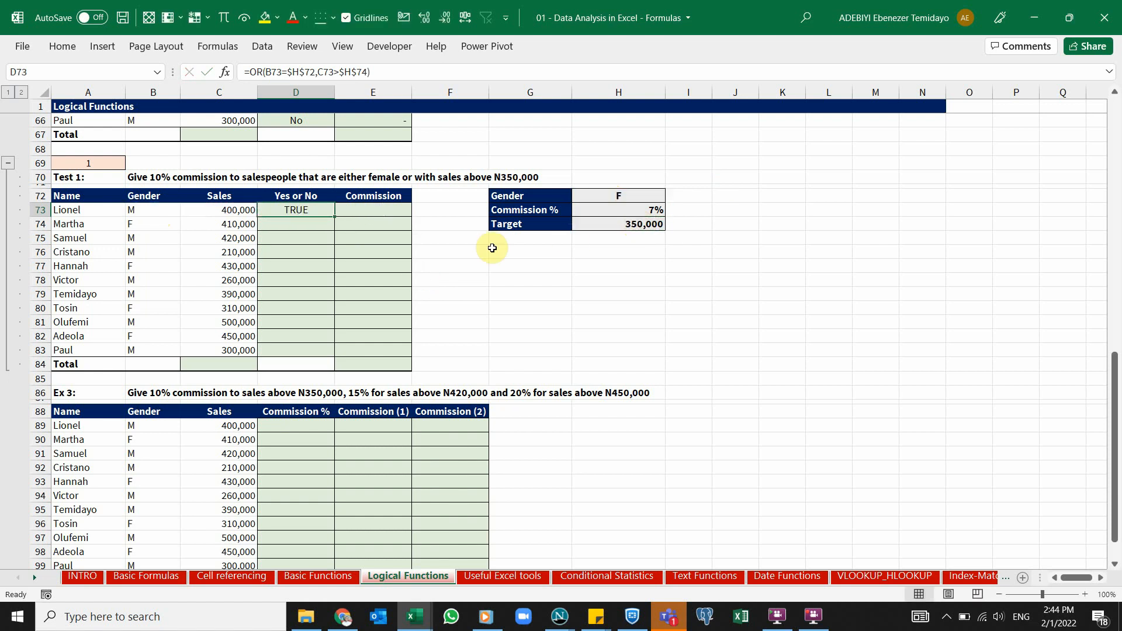
Check the gender and sales in row 73 against the result, and fill the OR formula from D73 down to D83
left_click(100, 214)
left_click(143, 211)
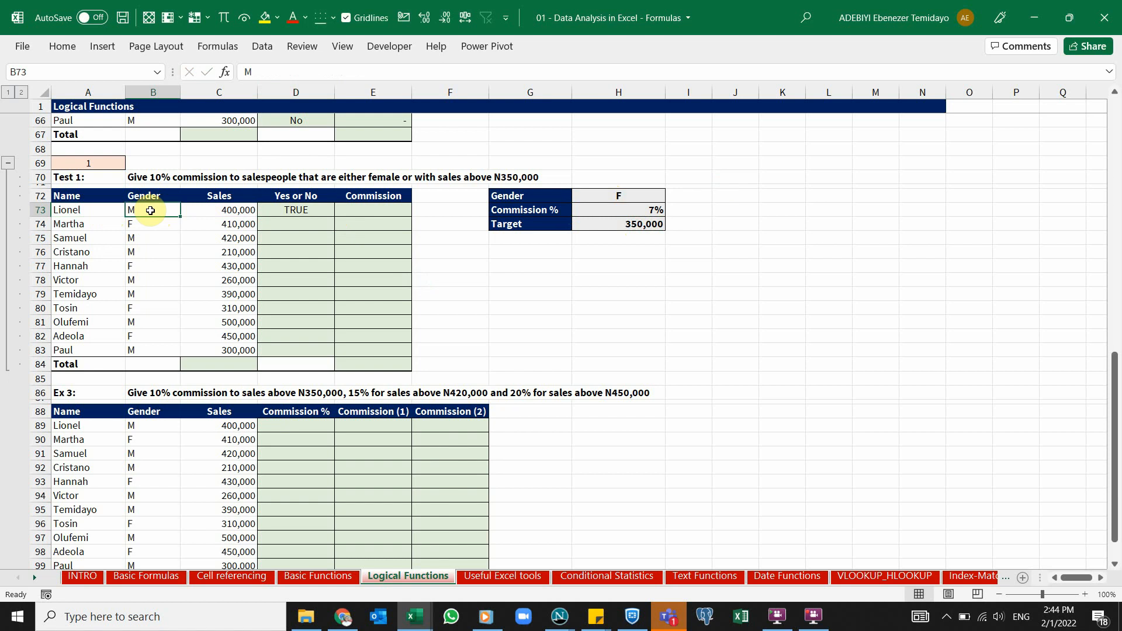
left_click_drag(218, 197, 216, 209)
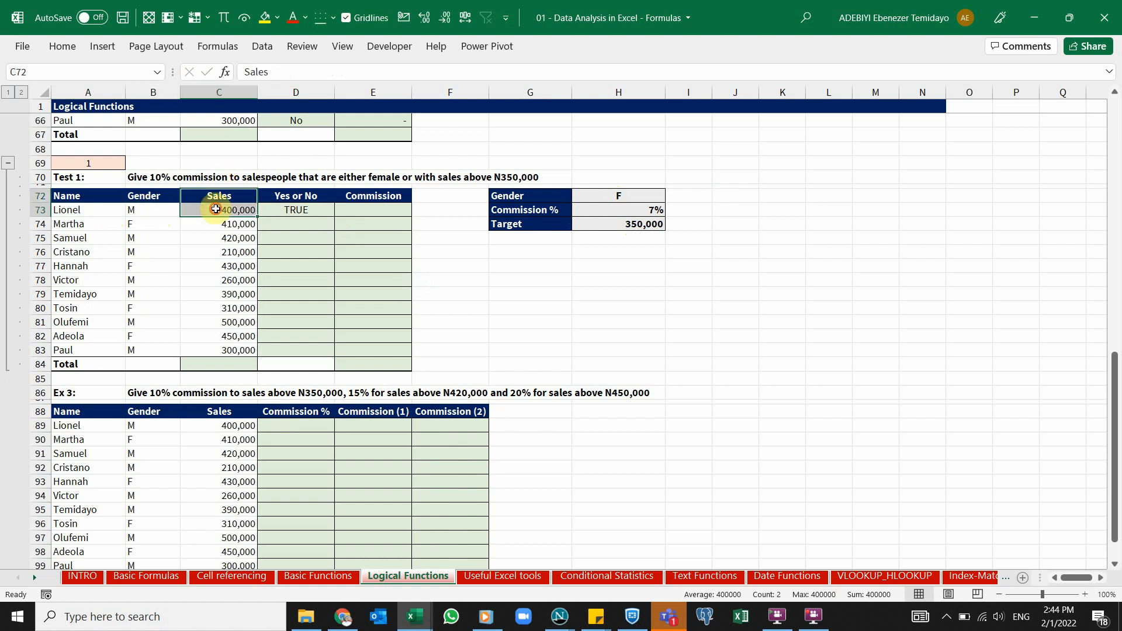
left_click(216, 210)
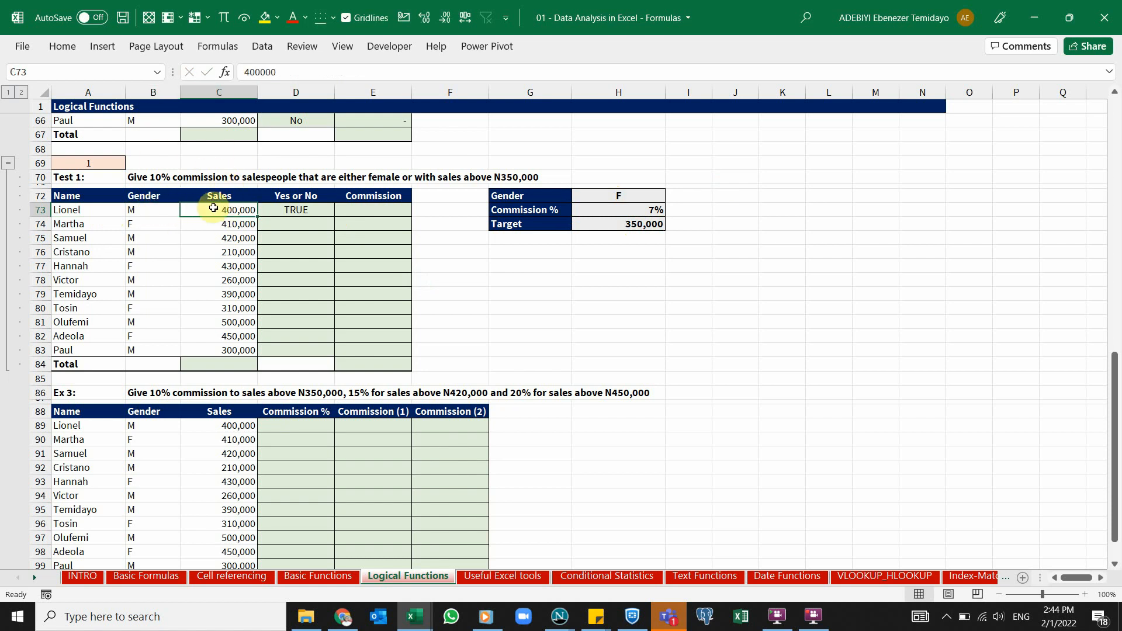
left_click(315, 212)
left_click_drag(334, 215, 340, 354)
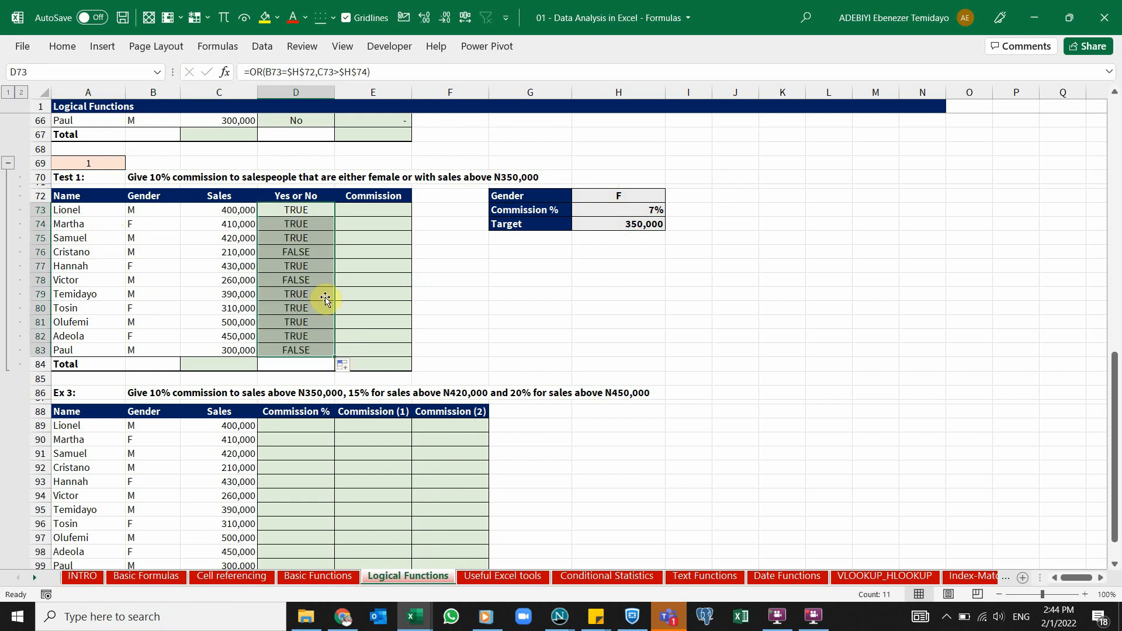
Compare the gender and sales values in row 76 with the OR result in D76
left_click(296, 252)
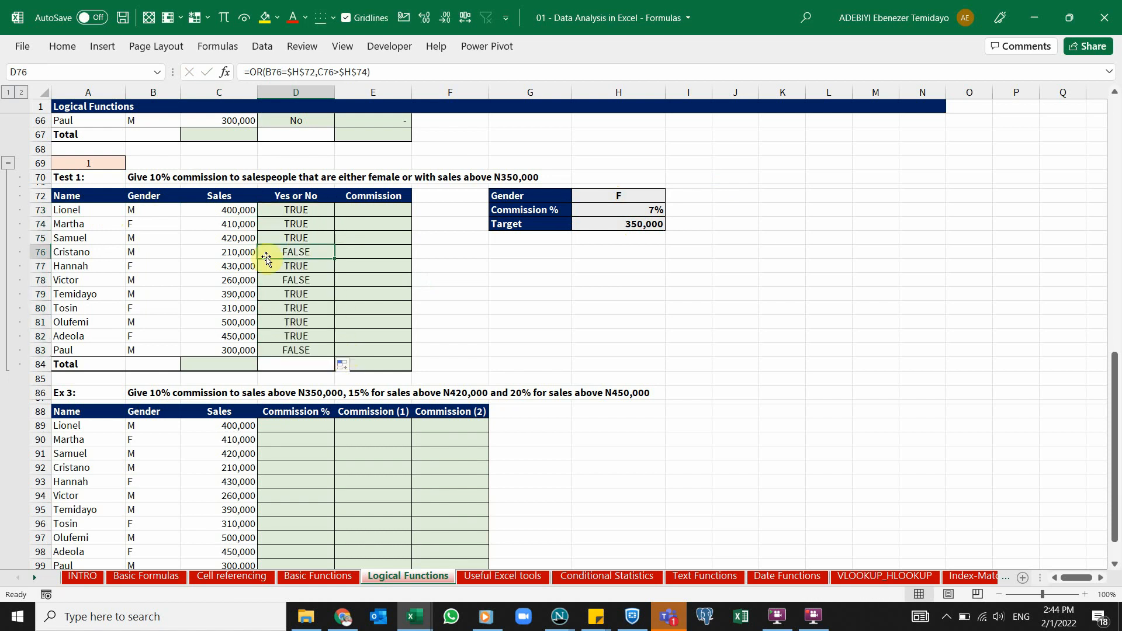
left_click(224, 252)
left_click(162, 251)
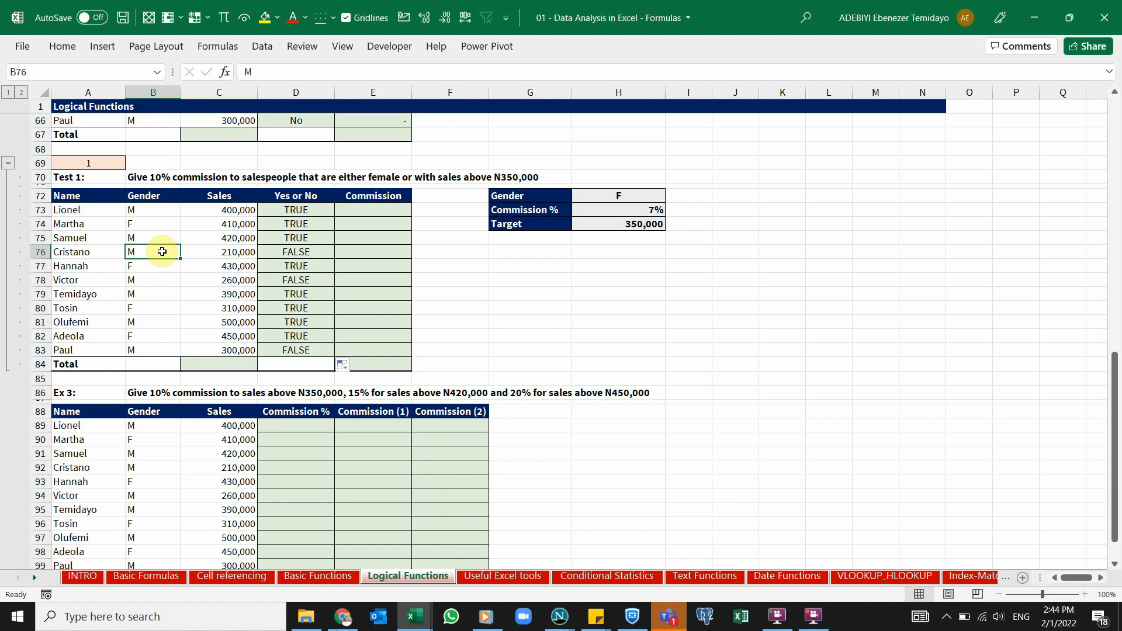
left_click(234, 252)
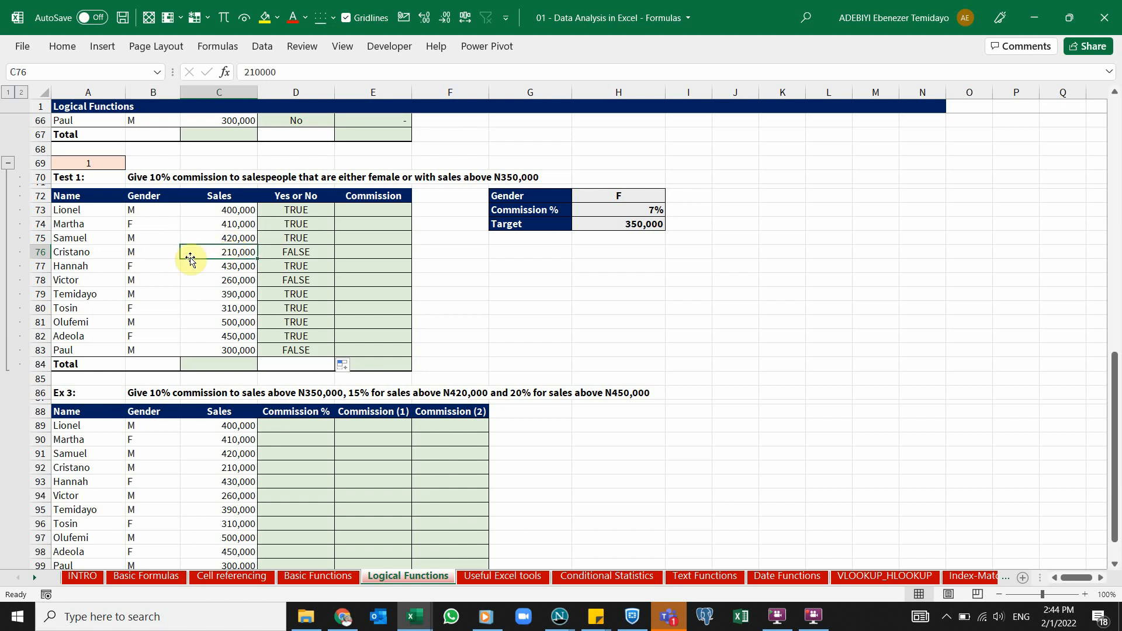
left_click(159, 251)
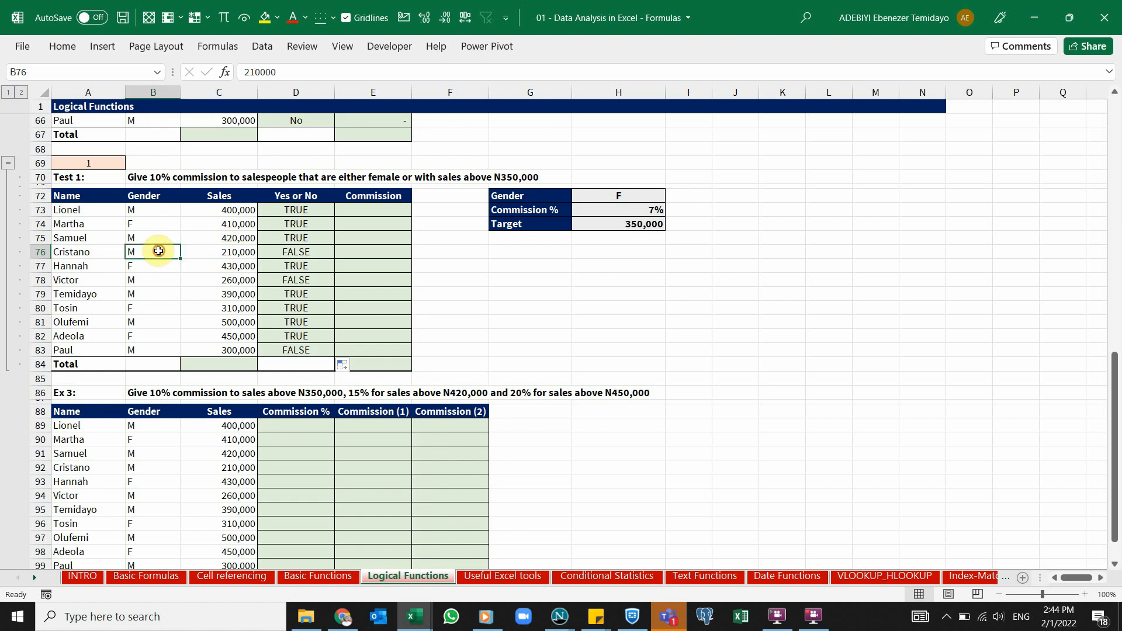
left_click(225, 254)
Evaluate the OR formula in D76 one part at a time with Evaluate Formula, and close the evaluation at the final result
left_click(296, 252)
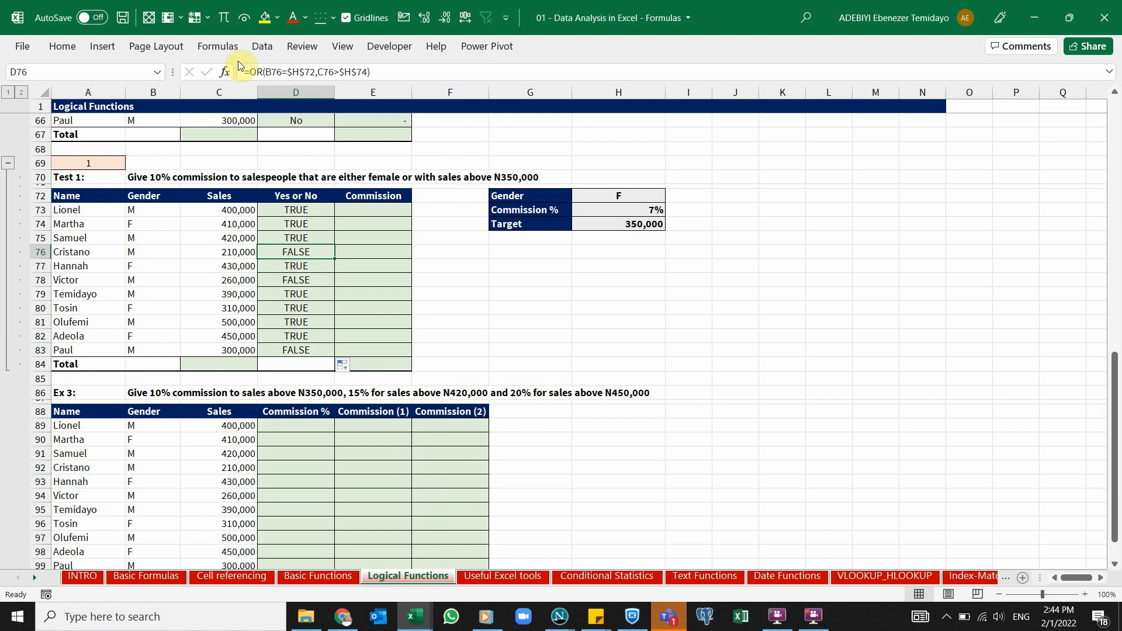
left_click(219, 47)
left_click(552, 450)
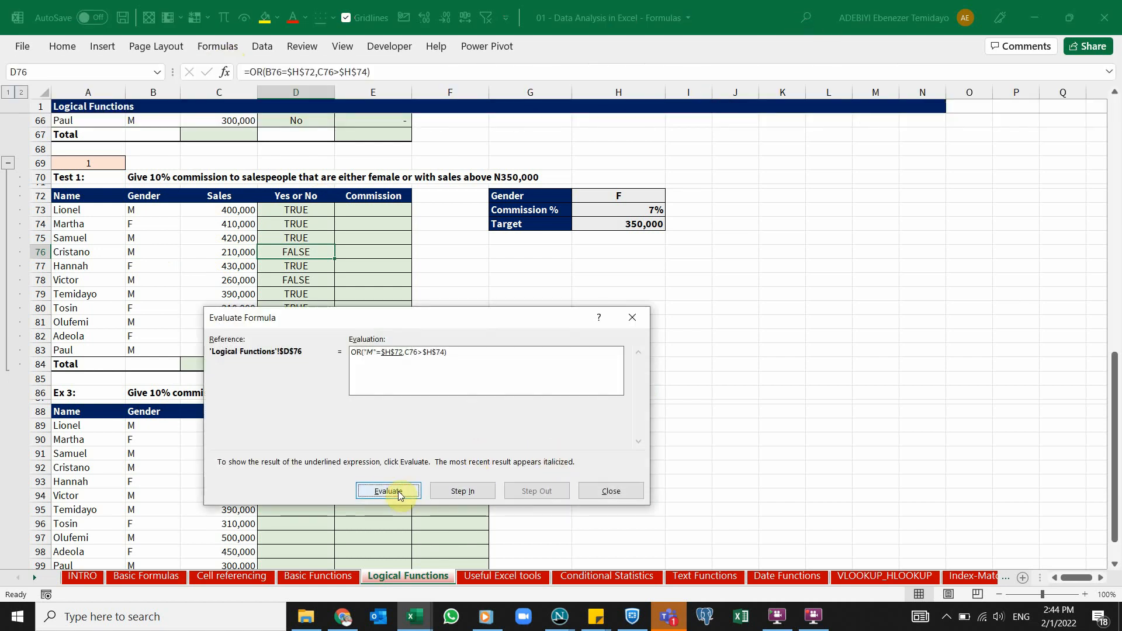
left_click(388, 490)
left_click(388, 491)
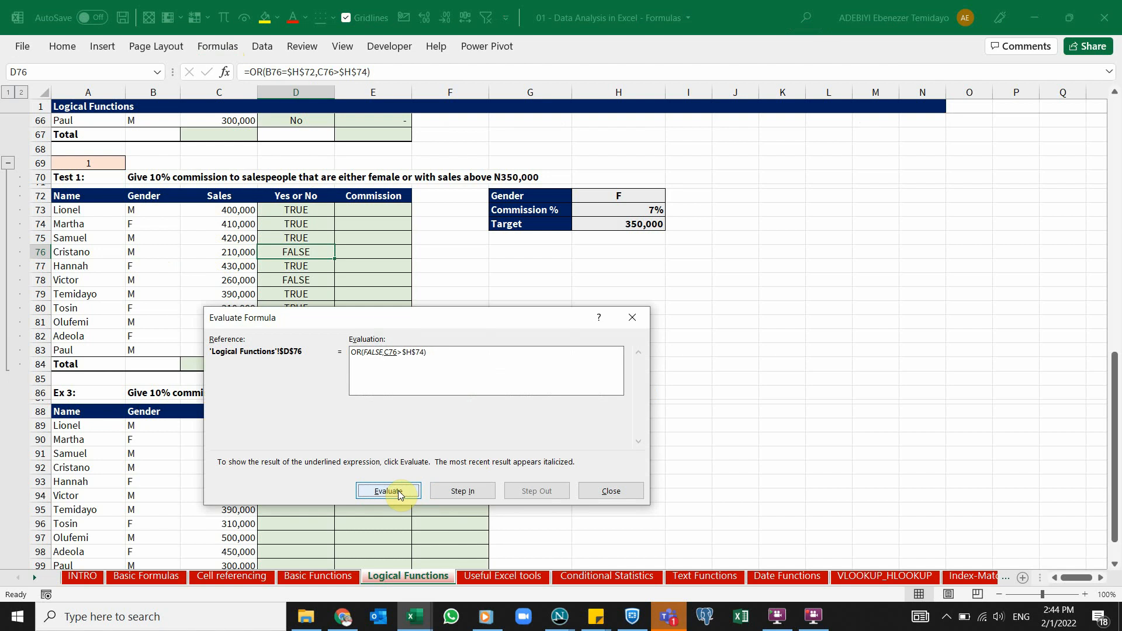
left_click(399, 494)
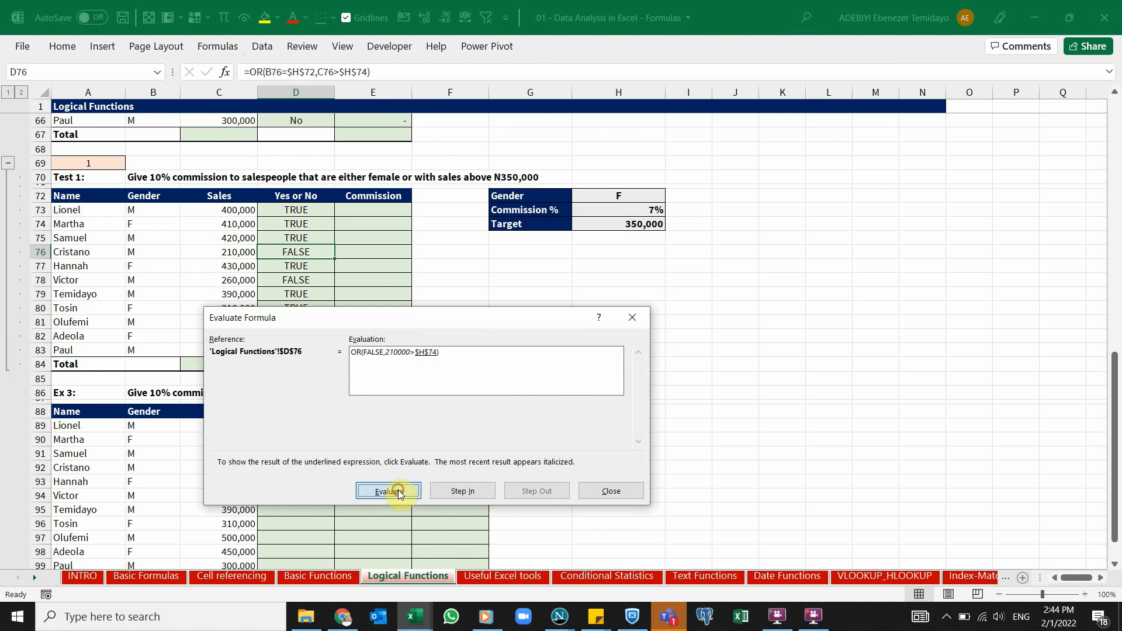
left_click(400, 495)
left_click(400, 494)
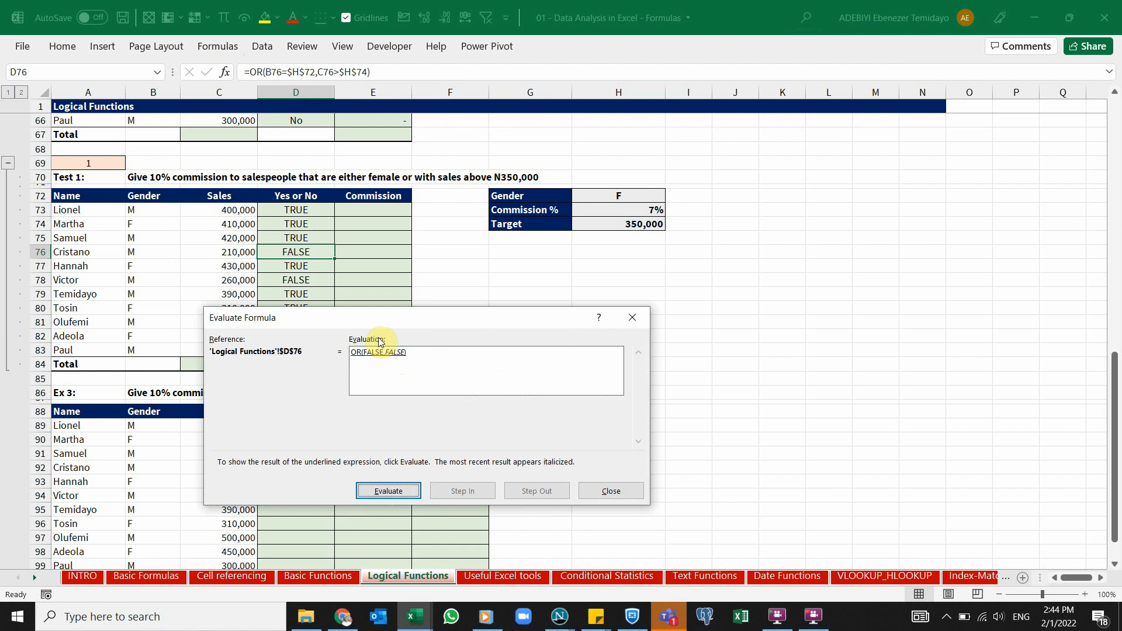
left_click(401, 491)
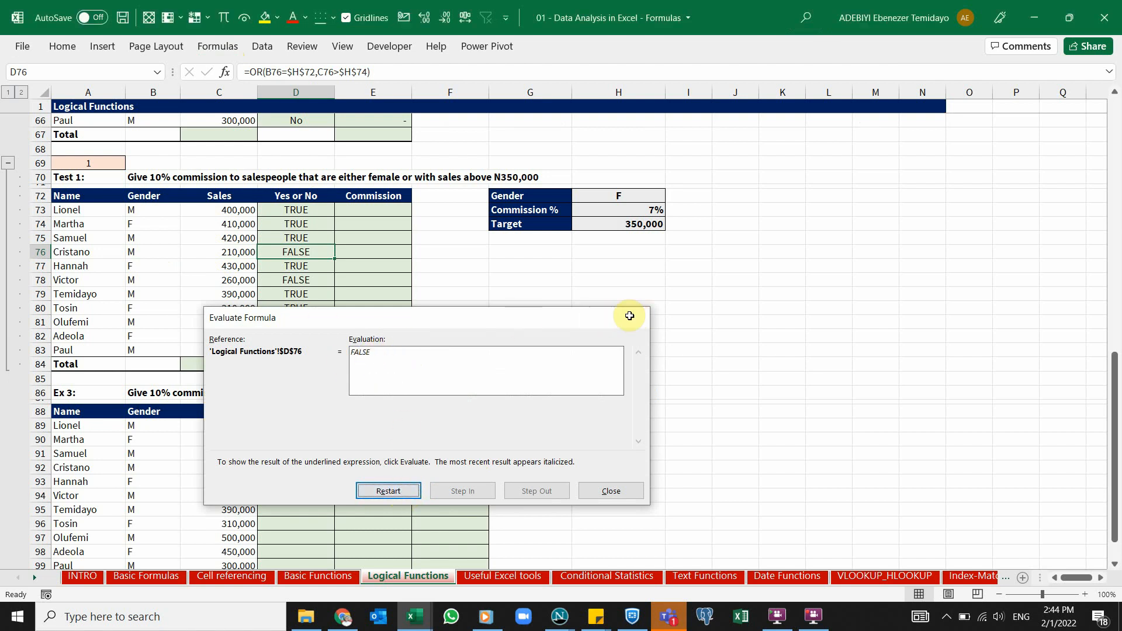
left_click(629, 315)
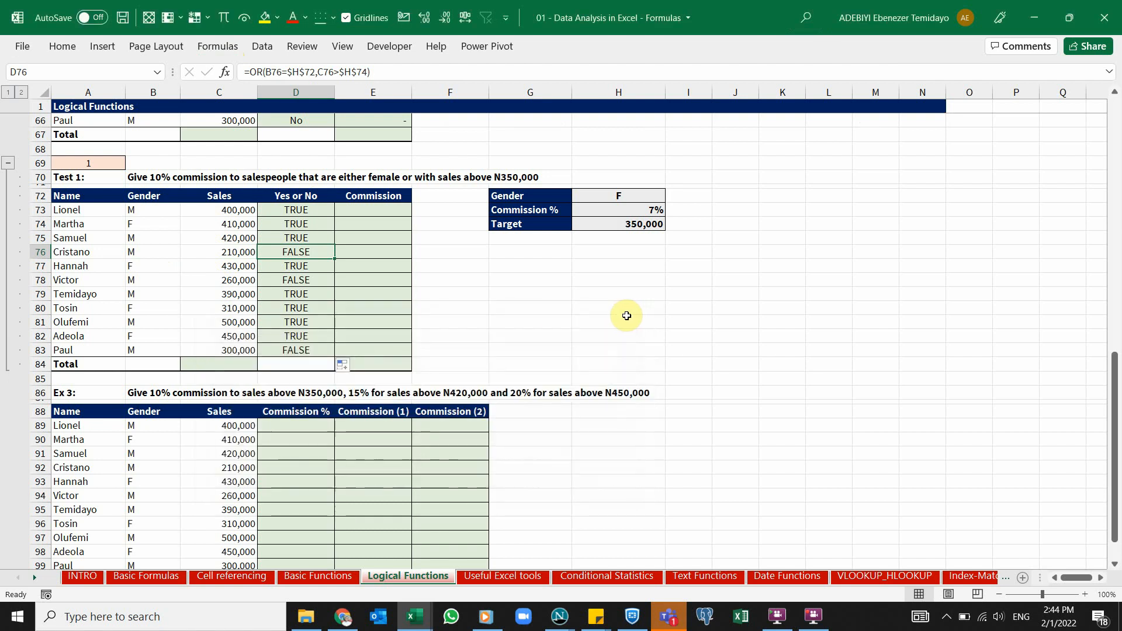
Clear the OR formulas from the Yes or No cells D73:D83
left_click(315, 212)
key("ctrl+shift+Down")
key("Delete")
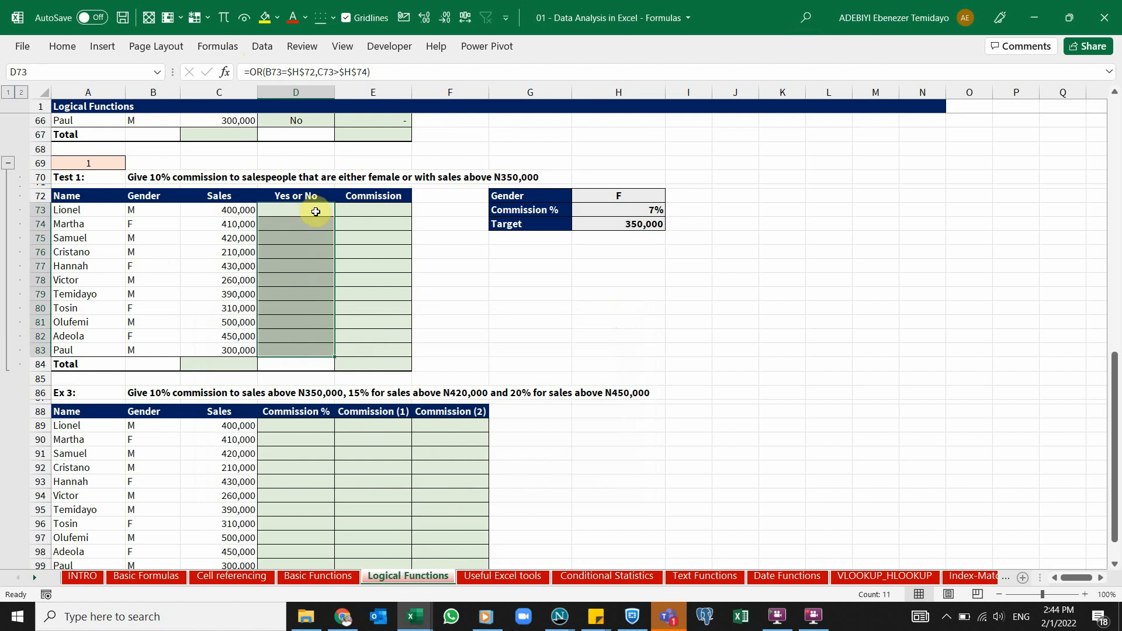
Start an IF formula in D73 with a nested OR whose first condition is B73=$H$72
left_click(316, 211)
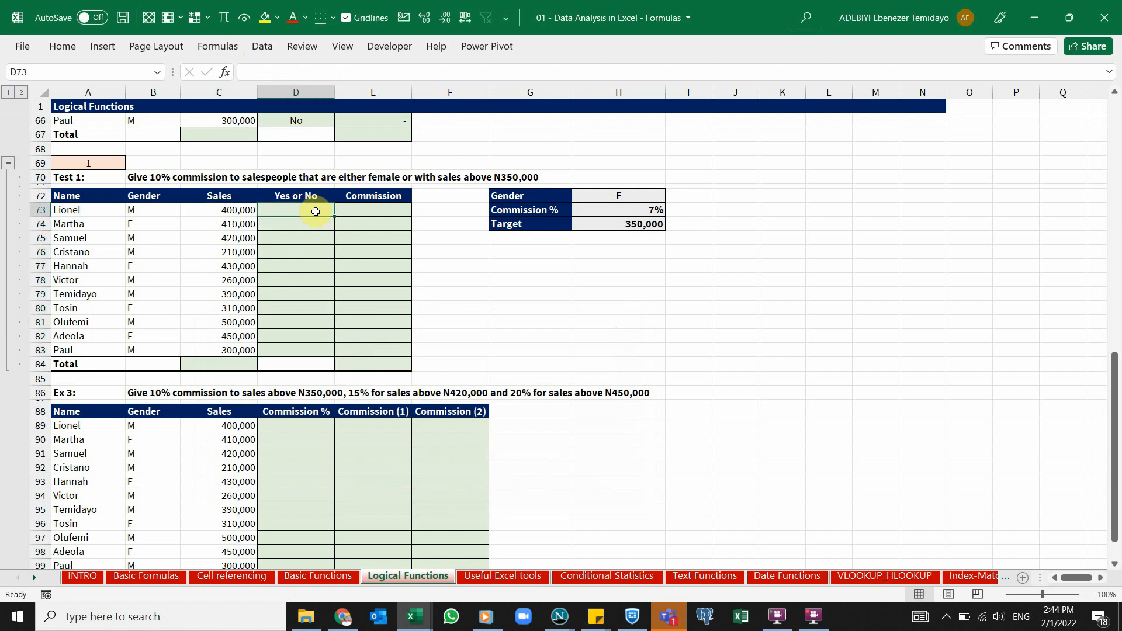
type("=if")
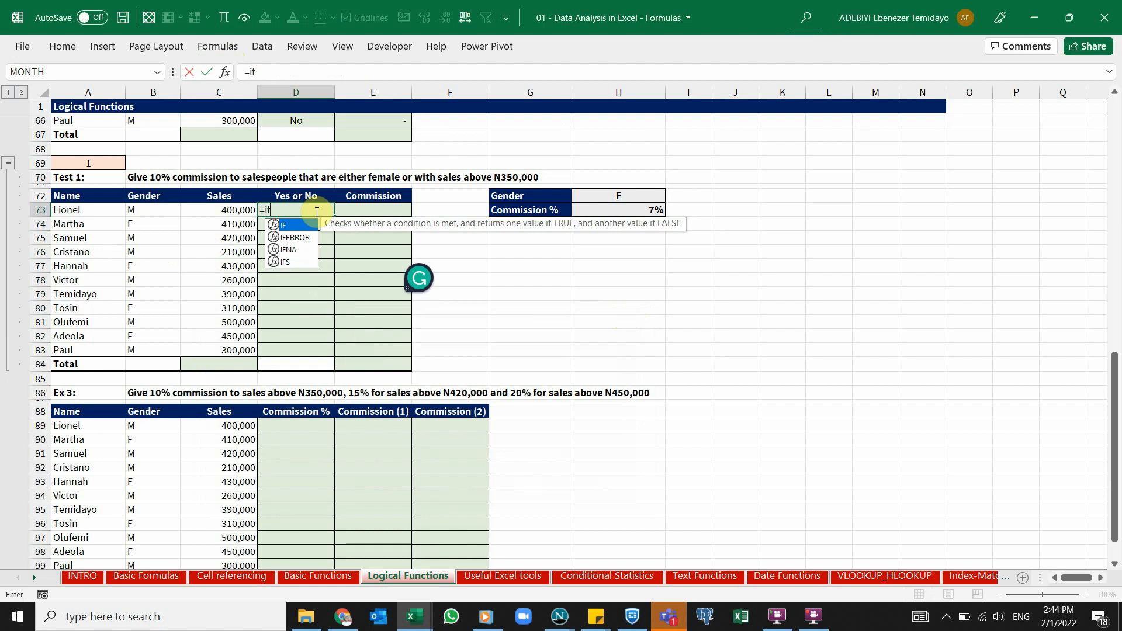
key("Tab")
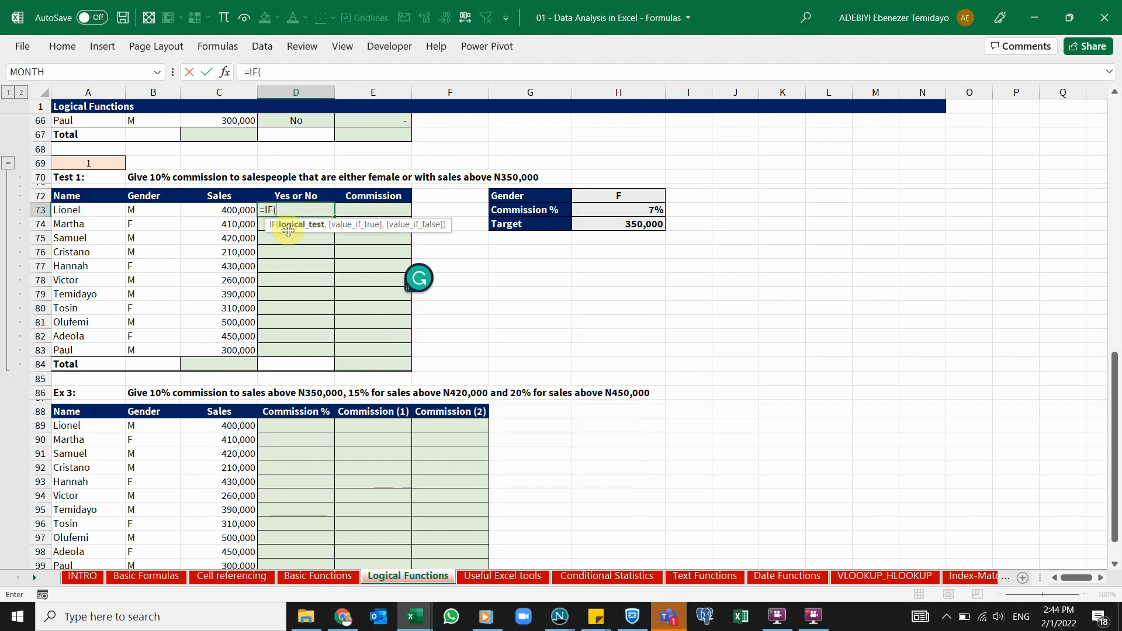
type("or")
key("Tab")
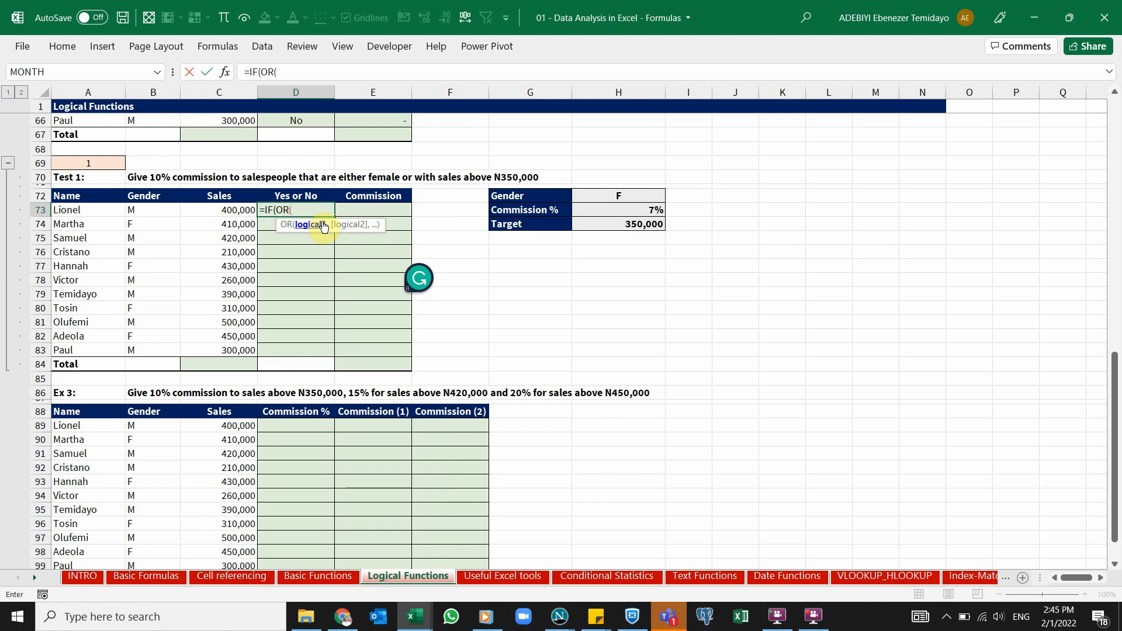
left_click(148, 208)
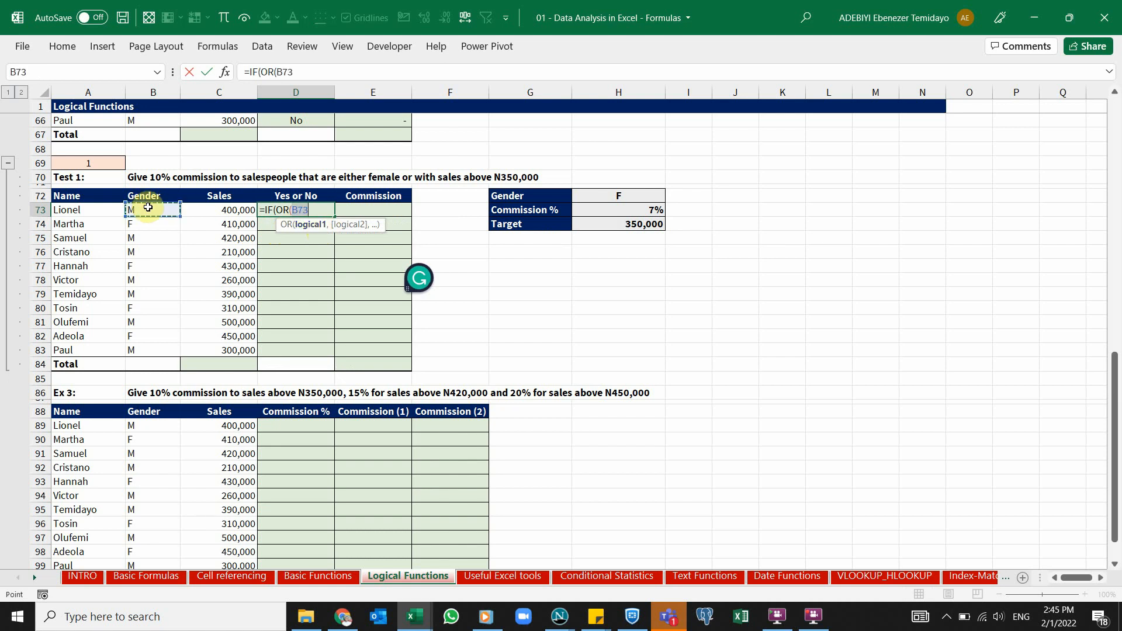
type("=")
left_click(604, 200)
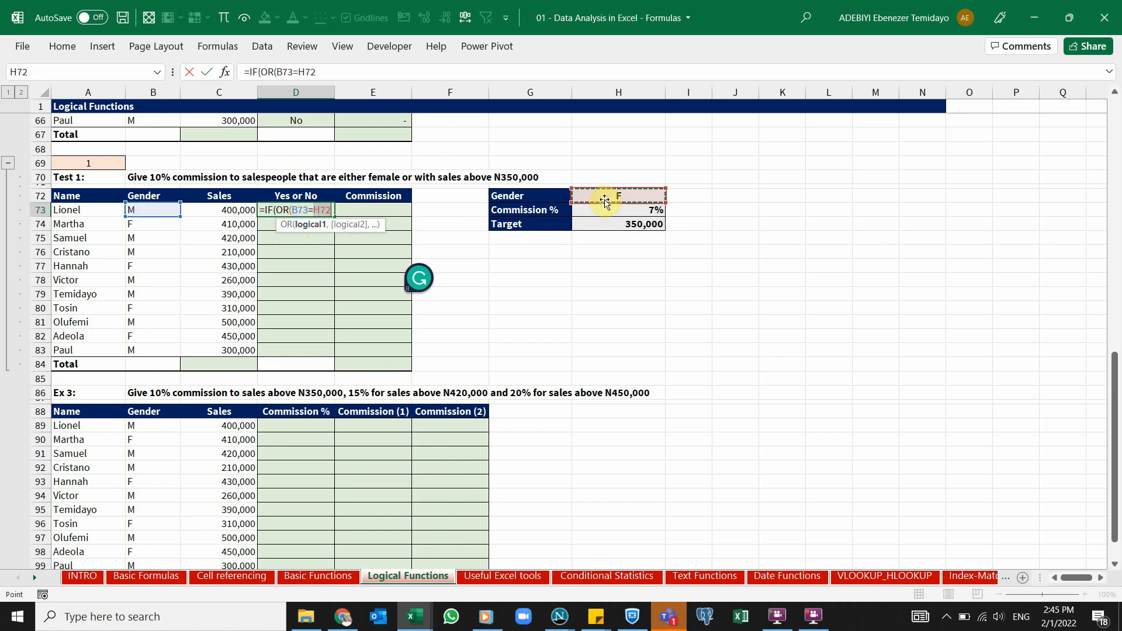
key("F4")
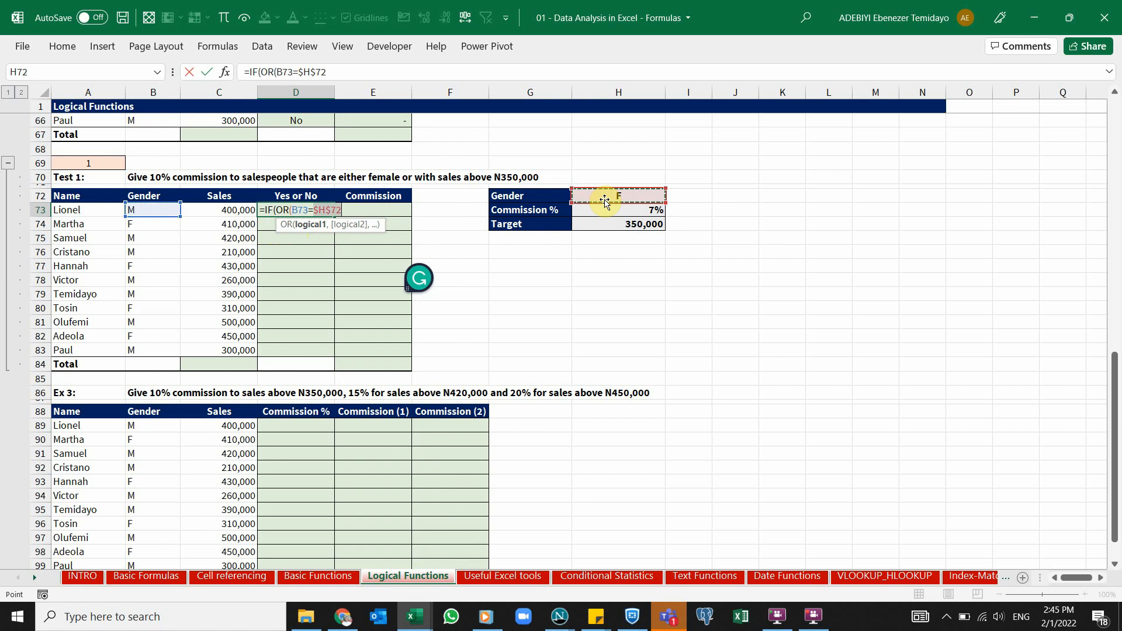
Add C73>$H$74 as the second OR condition in D73 and close the OR test
type(",")
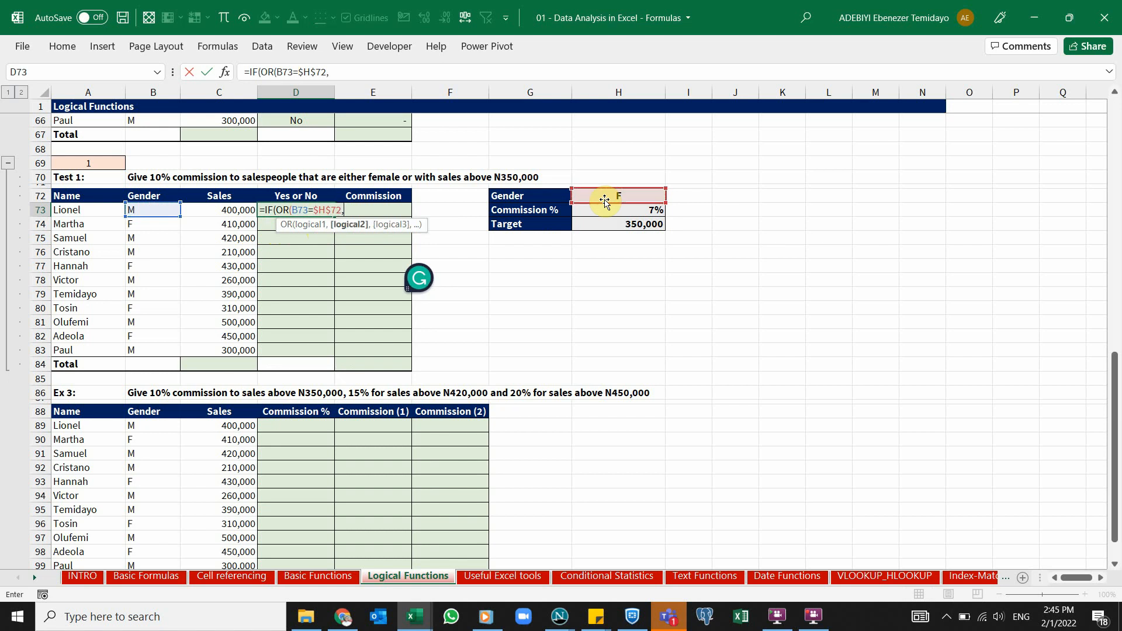
left_click(241, 209)
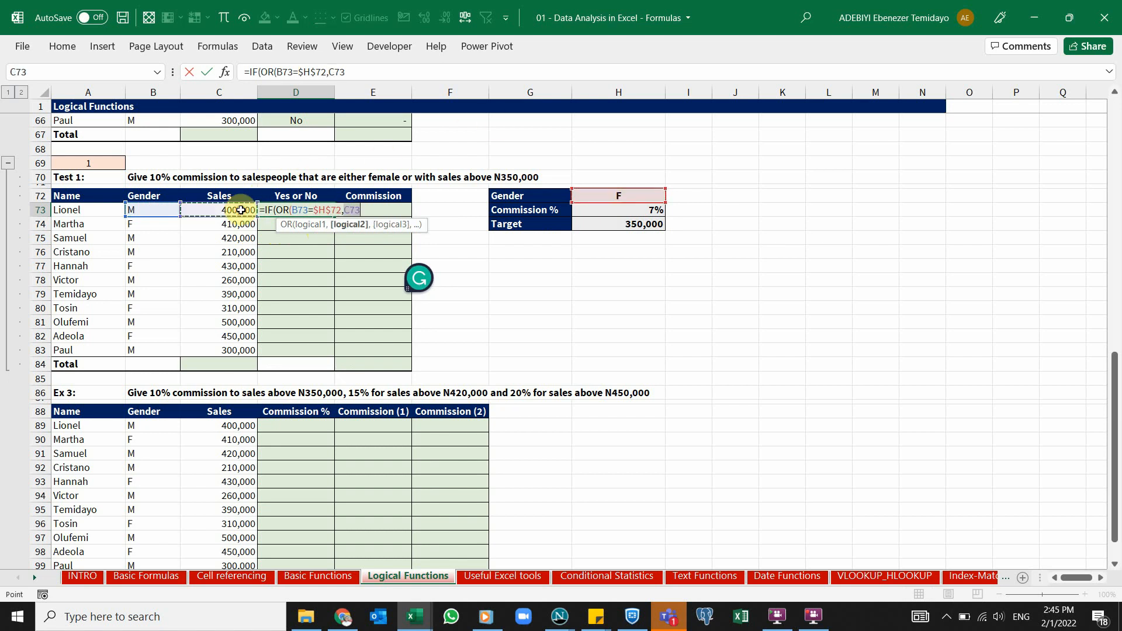
type(">")
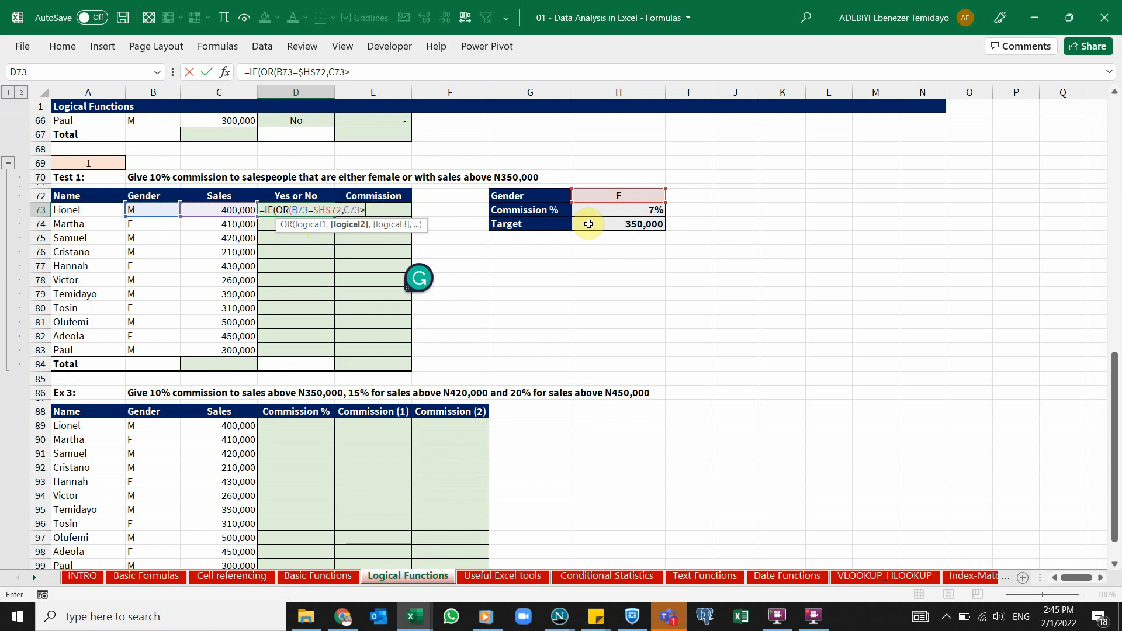
left_click(628, 226)
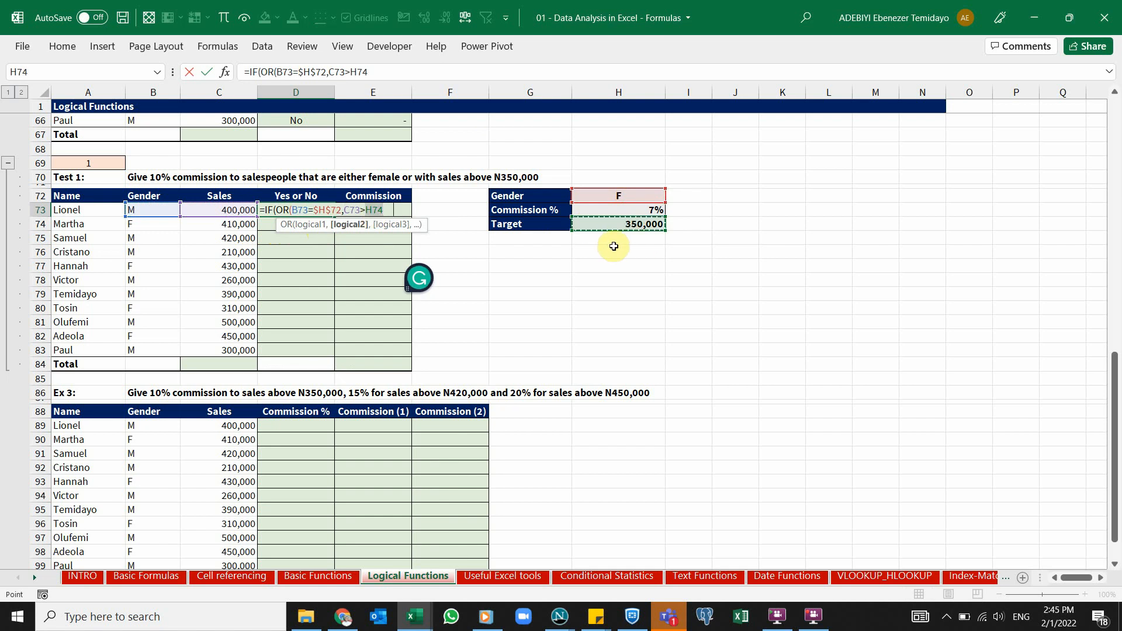
key("F4")
type("),")
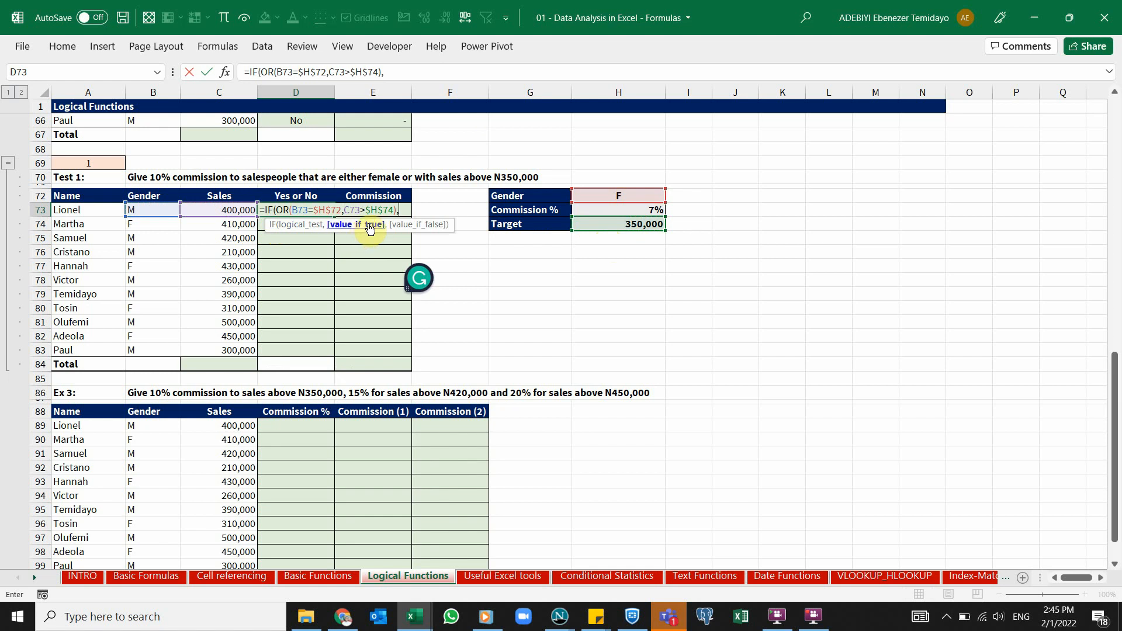
Enter $H$73*C73 as the value if true in D73's IF formula
left_click(642, 212)
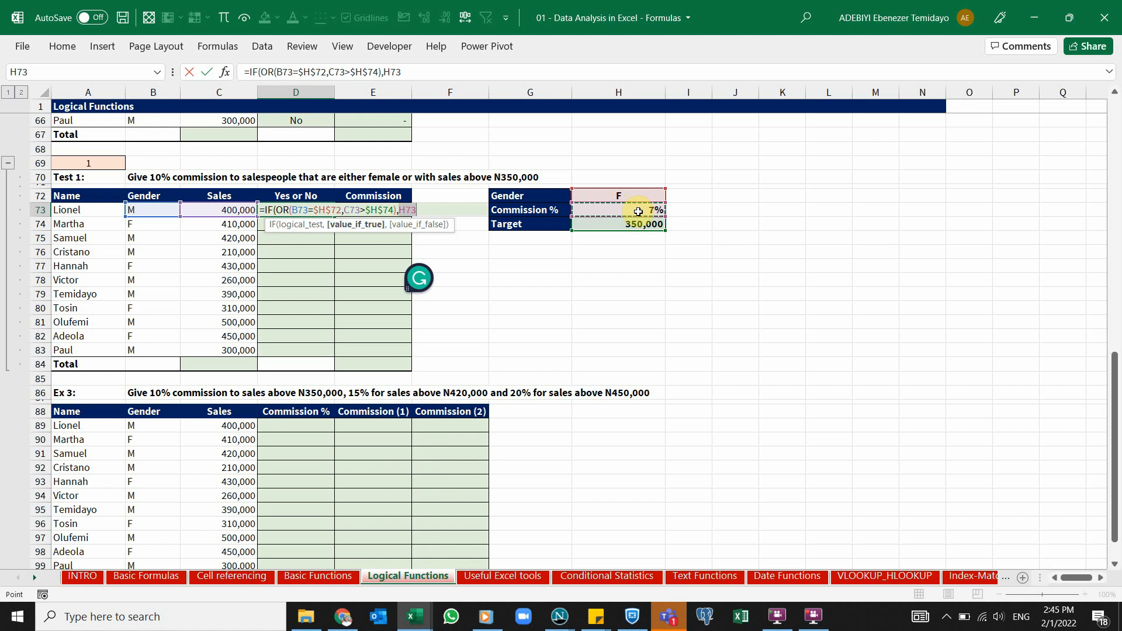
key("F4")
type("*")
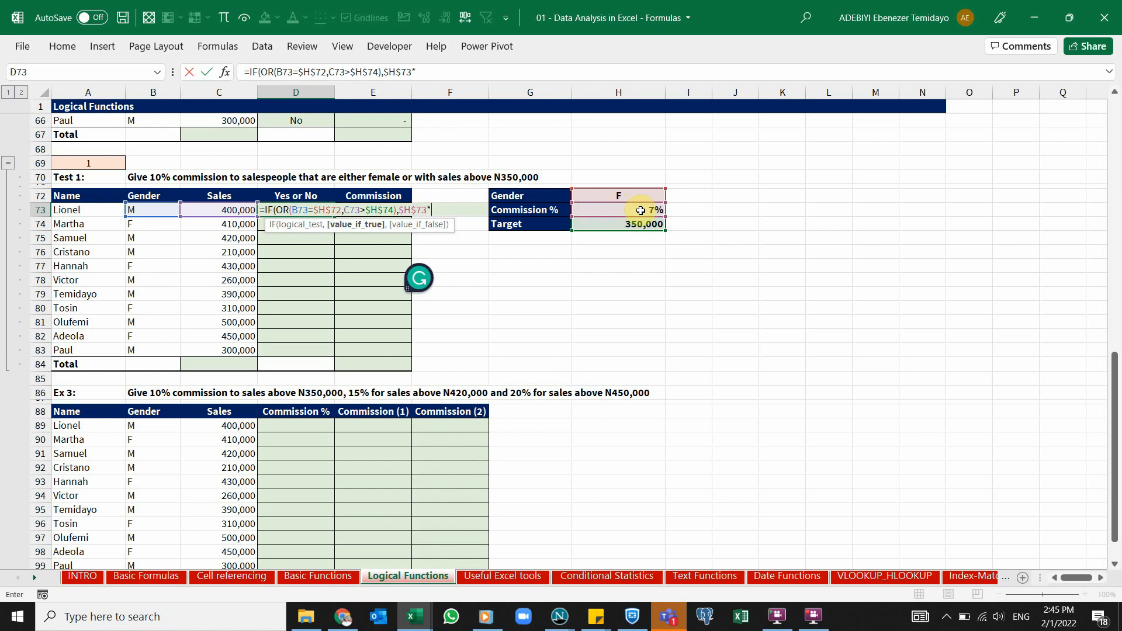
left_click(221, 210)
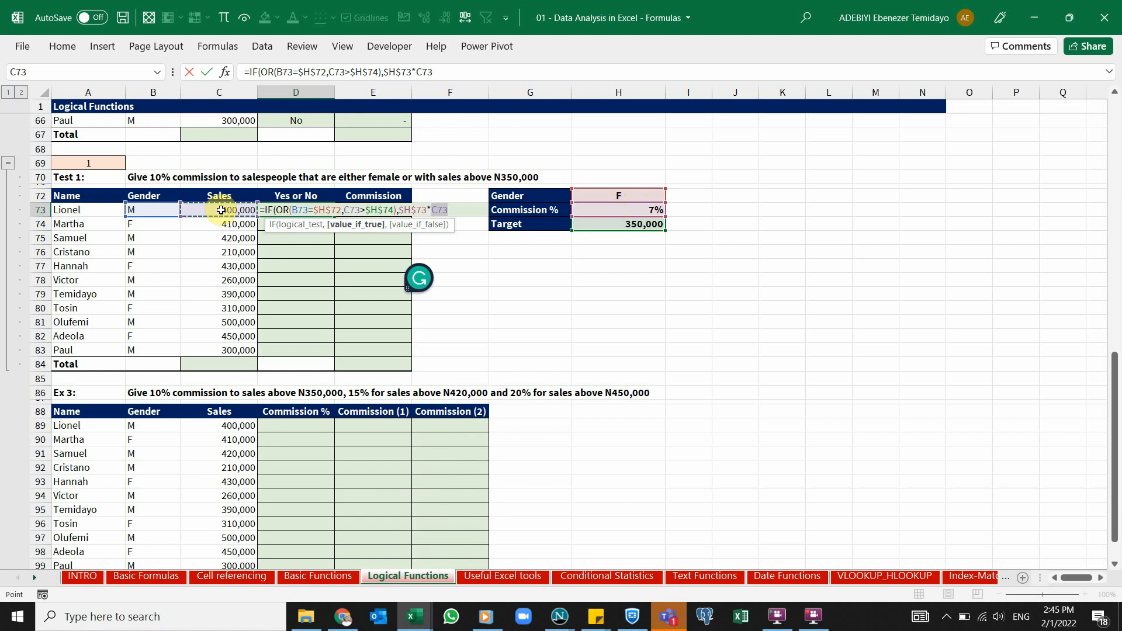
type(",")
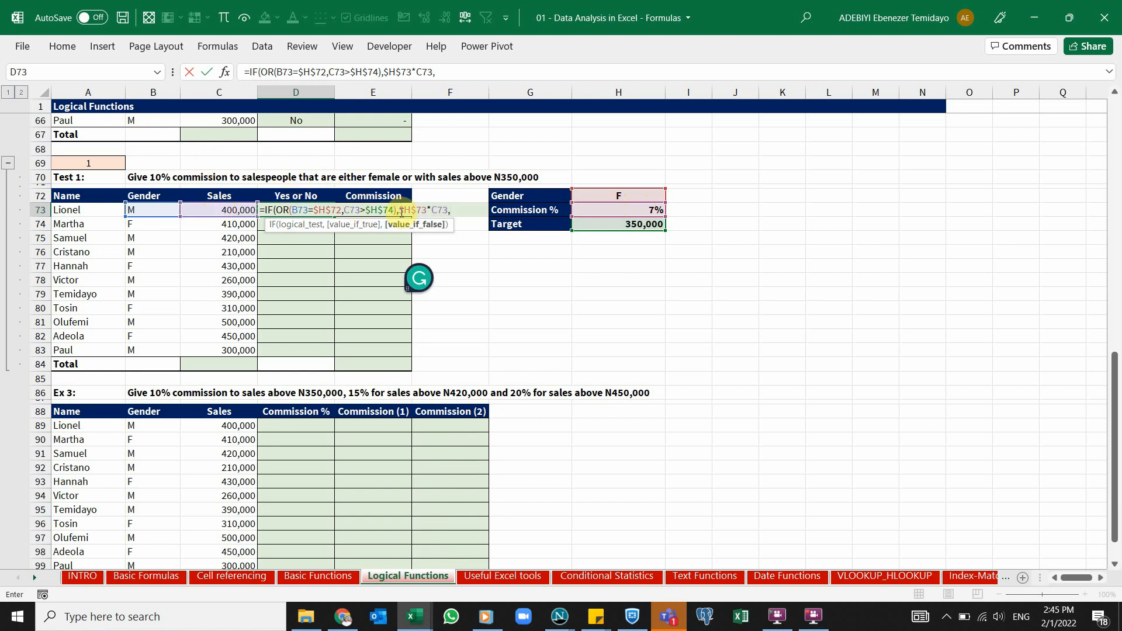
Make D73's IF formula return "Yes" if true in place of the commission product and "No" if false, and fill it down to D83
left_click(446, 211)
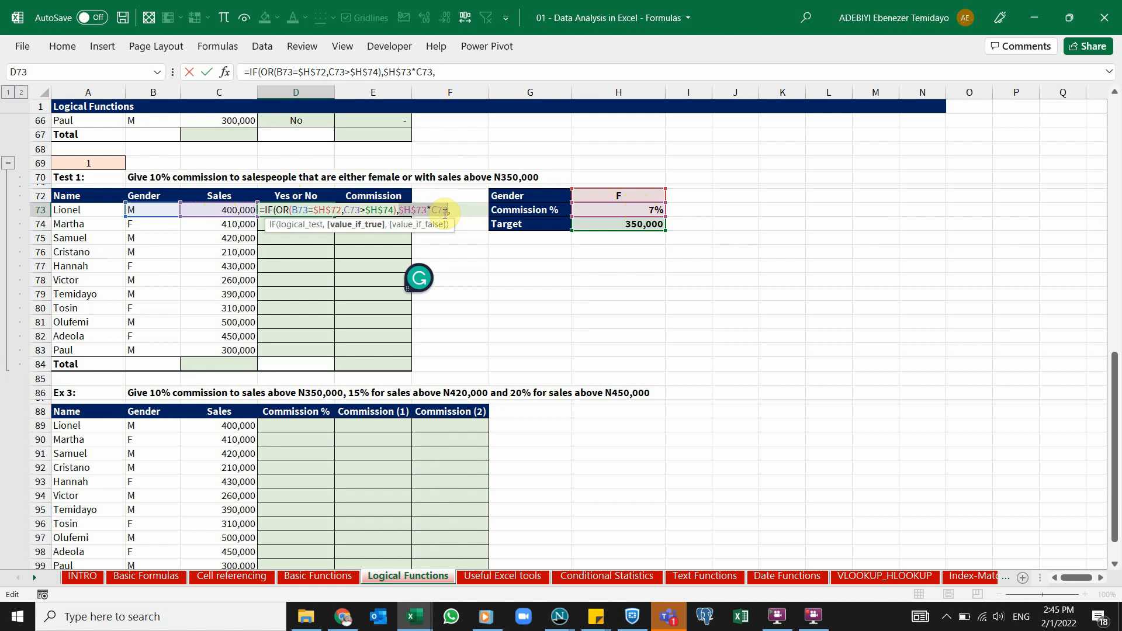
type("\"Yes")
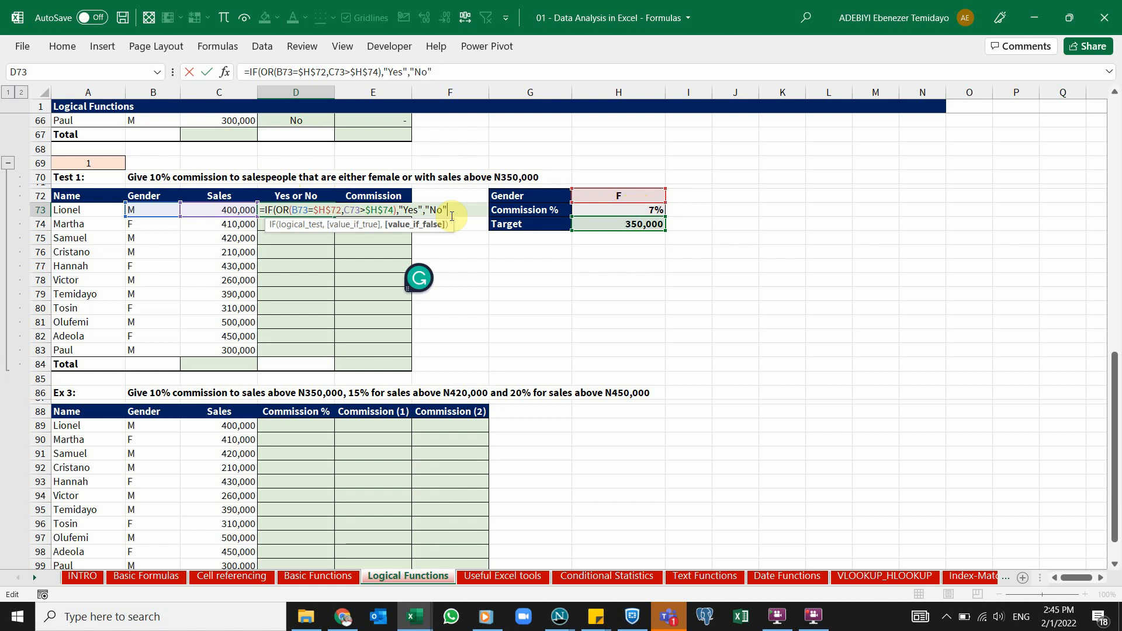
key("ctrl+Return")
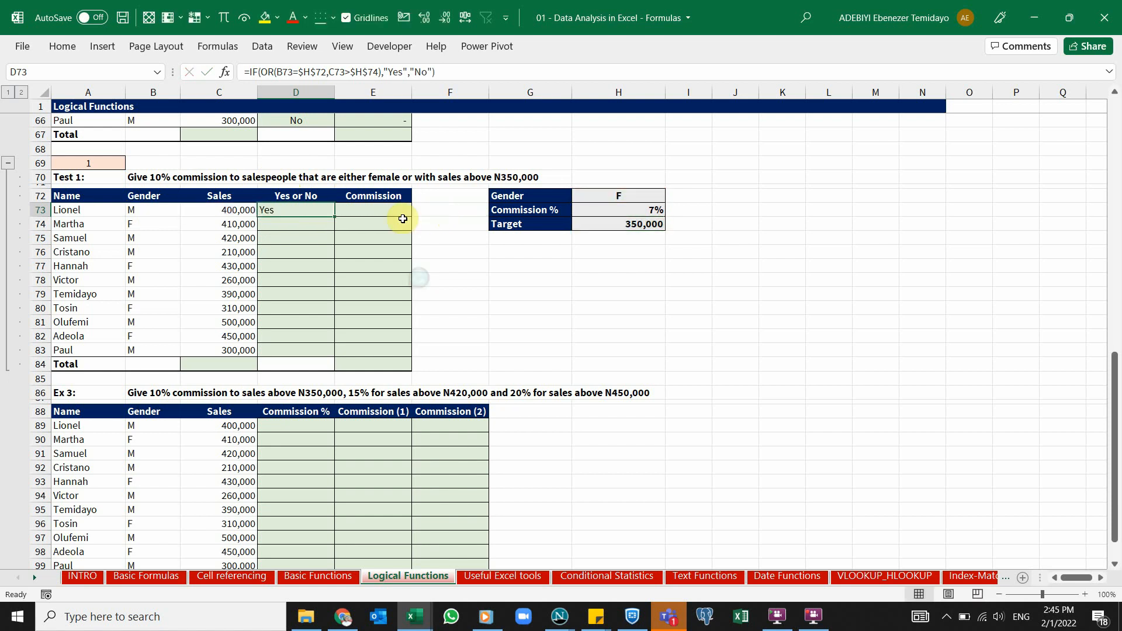
left_click_drag(336, 220, 332, 354)
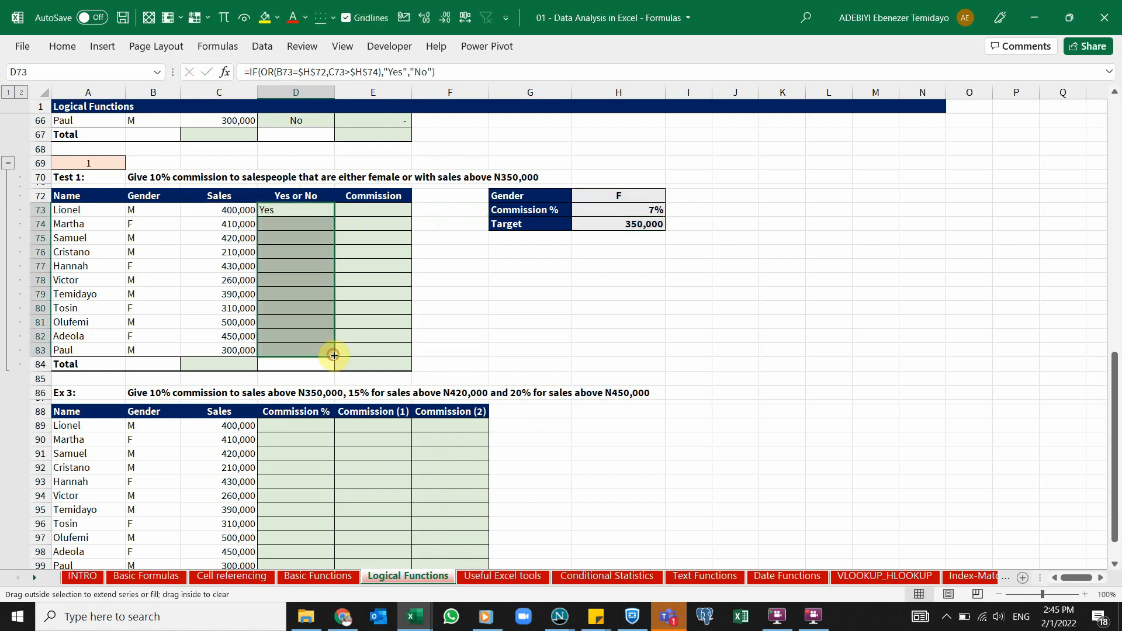
Check the formula in D76 against the sales value in row 76, and return to the first Commission cell, E73
left_click(296, 250)
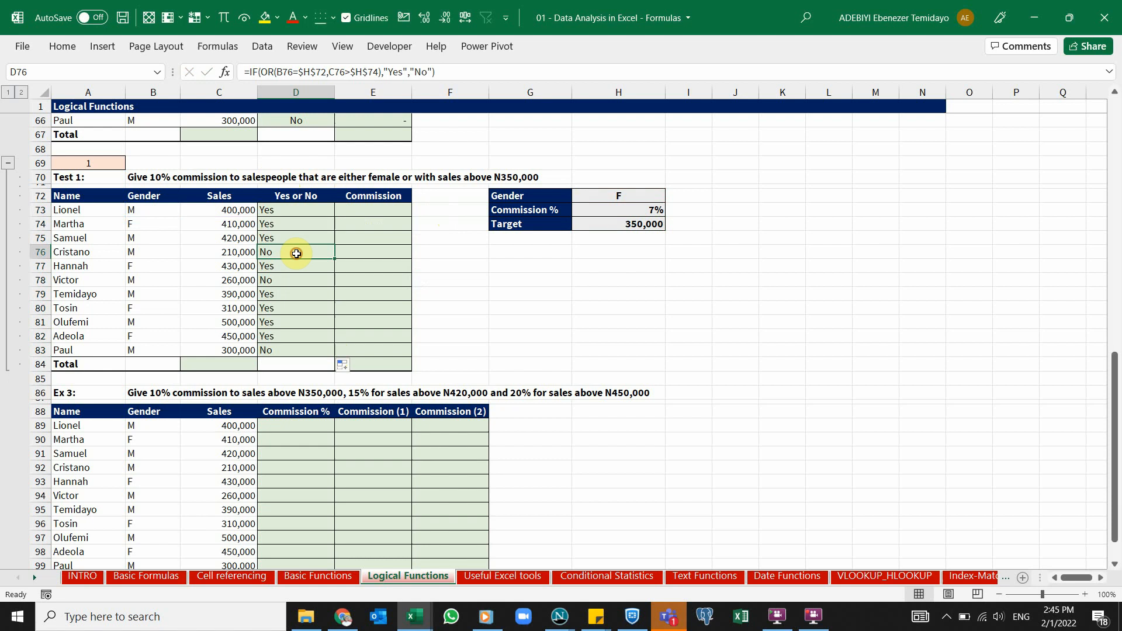
left_click(239, 252)
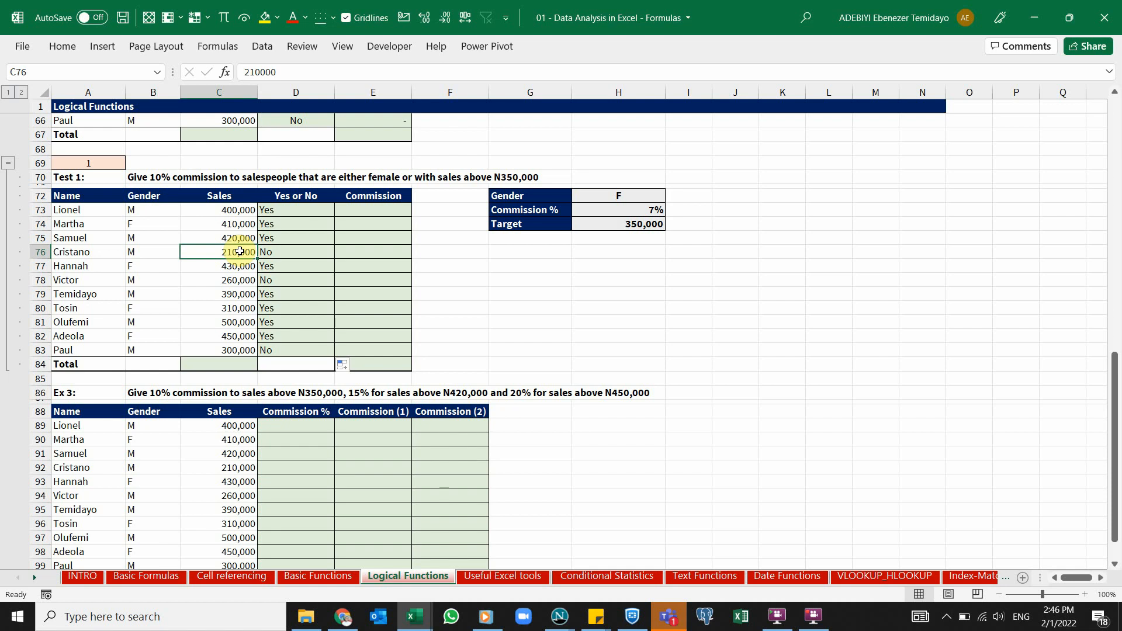
key("Right")
key("Right")
key("Up")
key("Up")
key("Up")
key("Up")
key("Down")
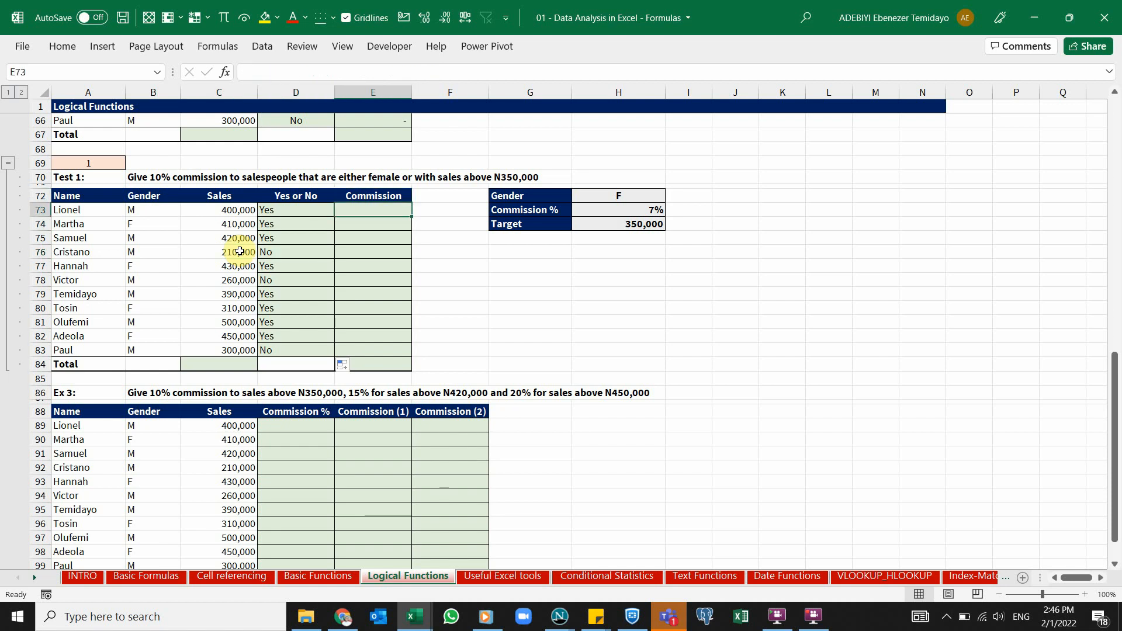
Try to copy the IF formula from D73 into E73, and undo the copy
left_click(310, 210)
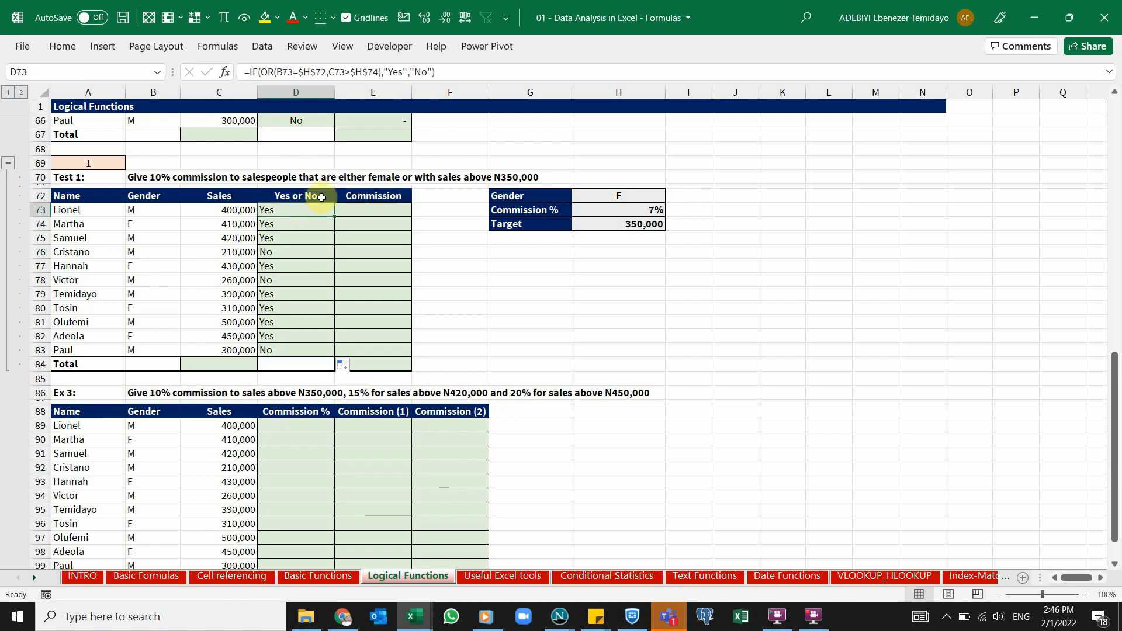
left_click_drag(334, 204, 363, 210)
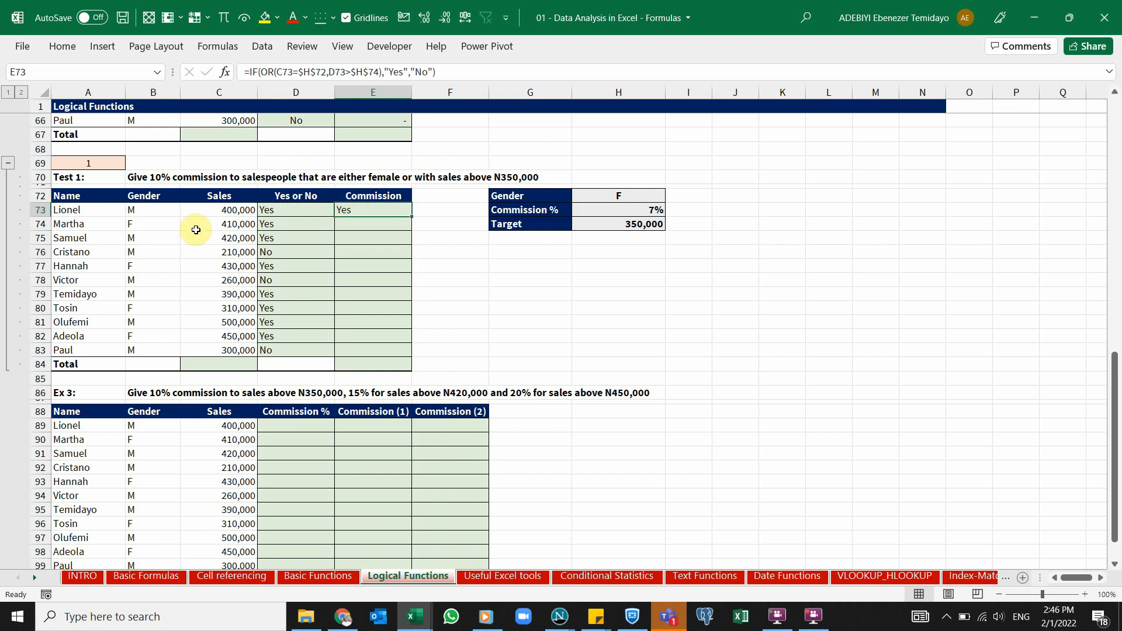
key("ctrl+z")
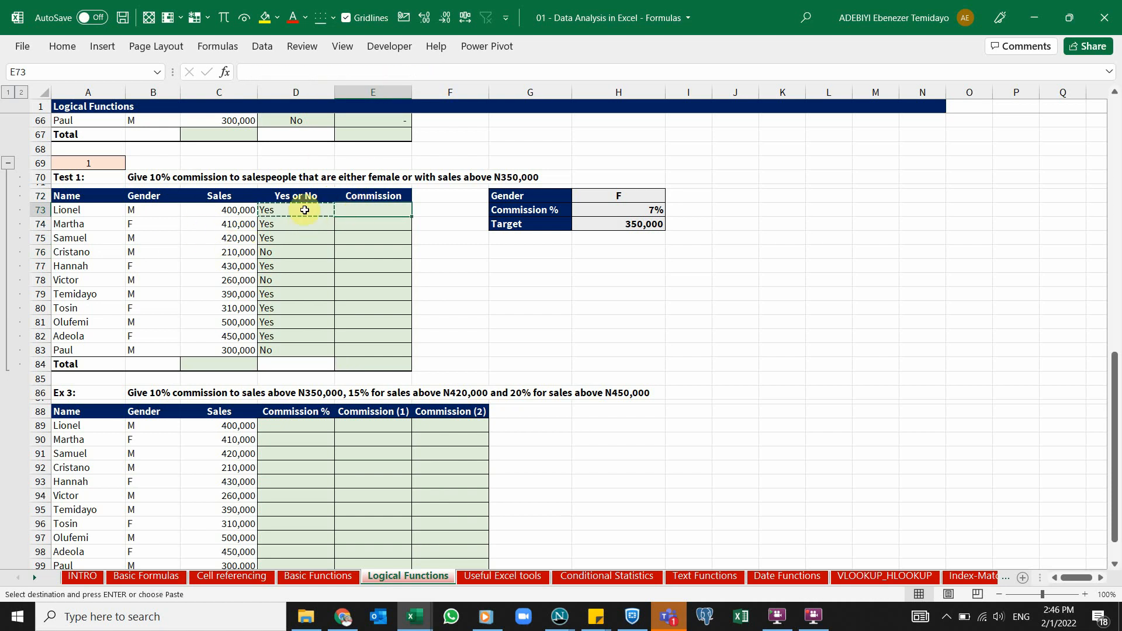
Copy the text of D73's IF formula into E73 with its cell references unchanged
double_click(300, 210)
key("Escape")
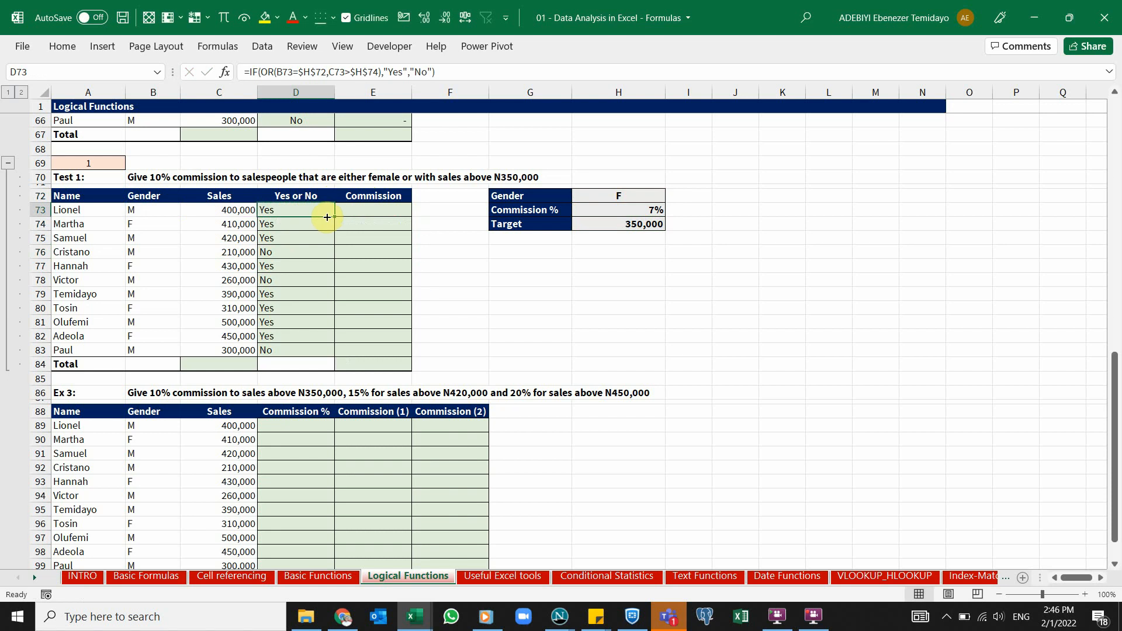
double_click(324, 210)
key("Escape")
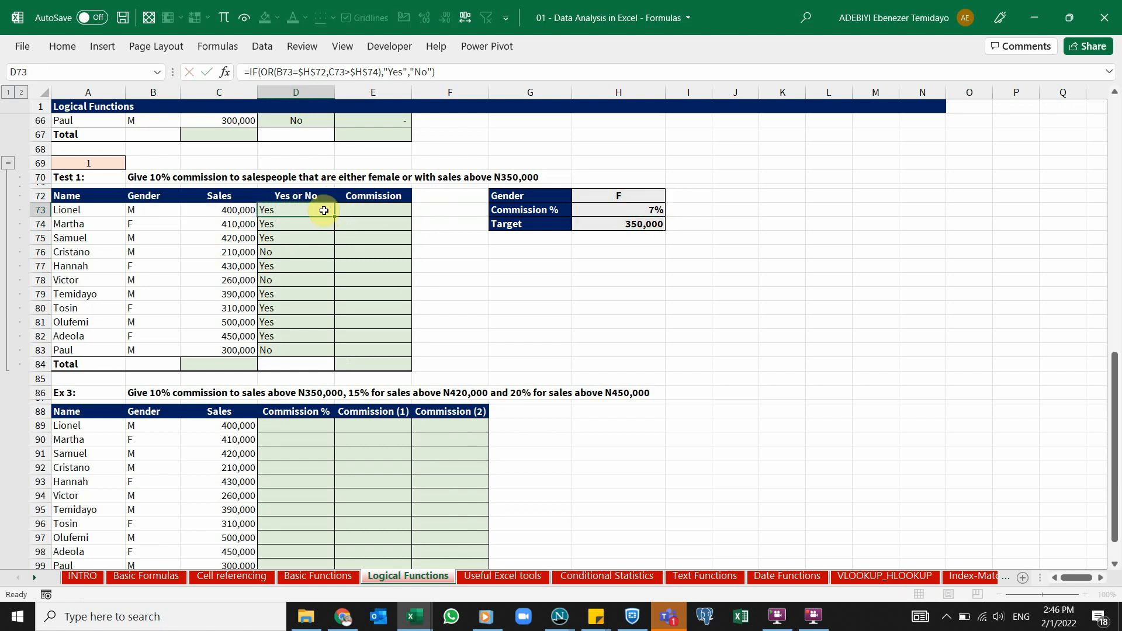
left_click_drag(450, 72, 224, 76)
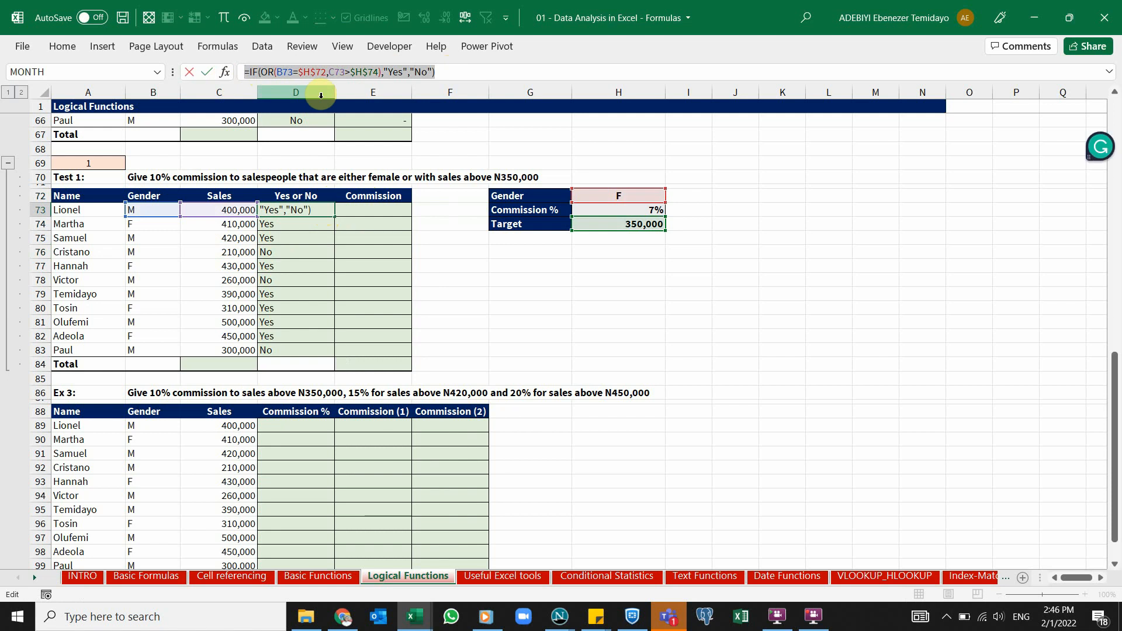
key("Escape")
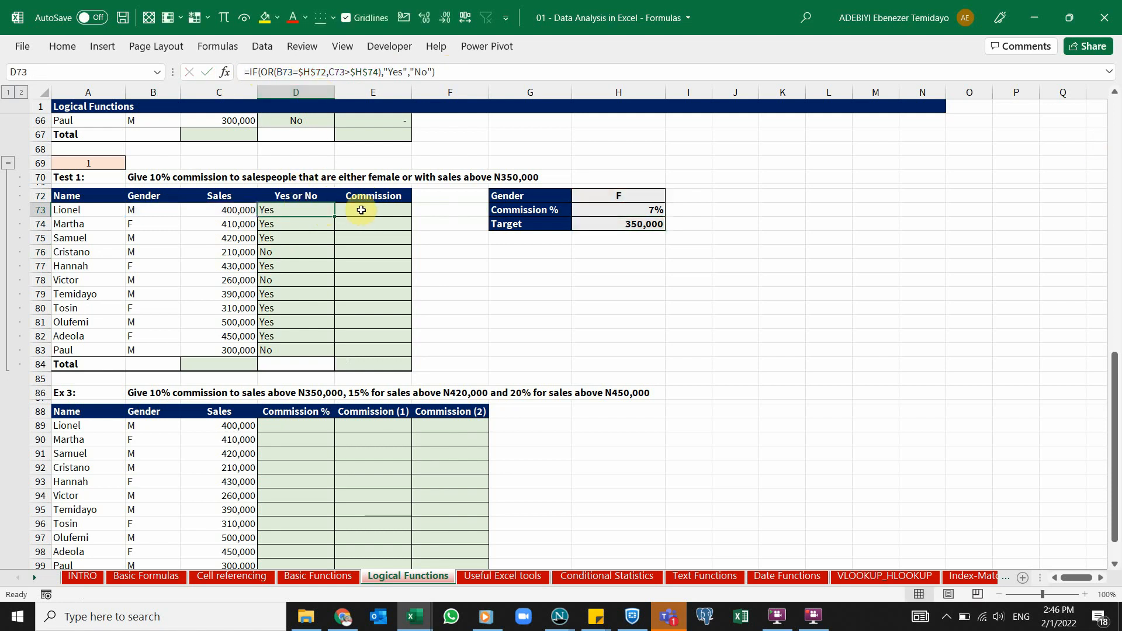
left_click(361, 210)
left_click(321, 74)
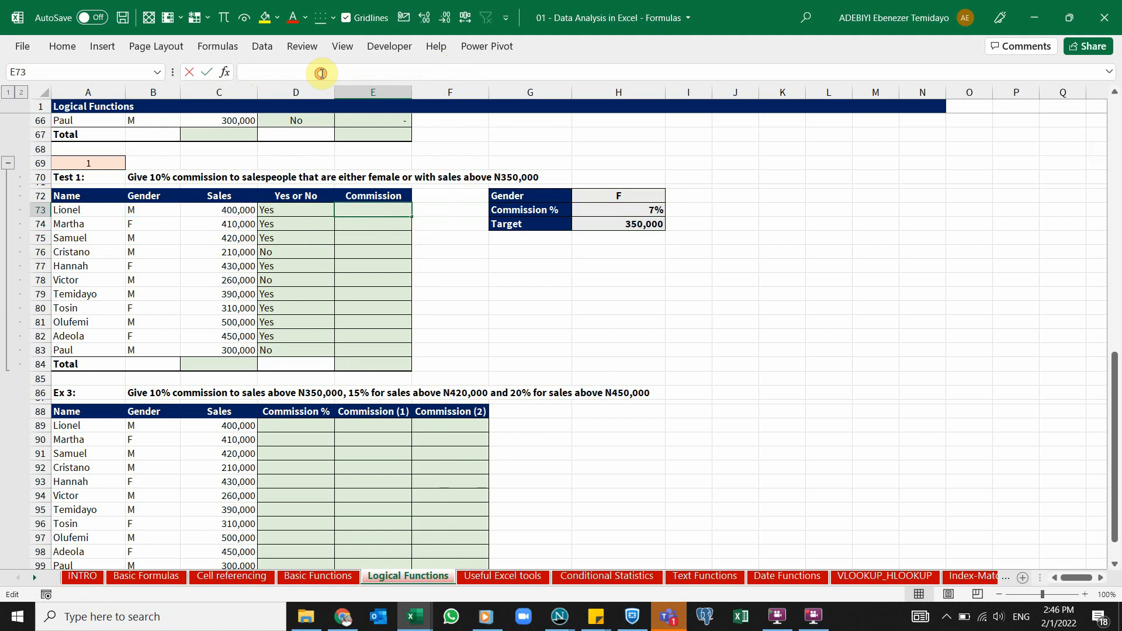
left_click(388, 208)
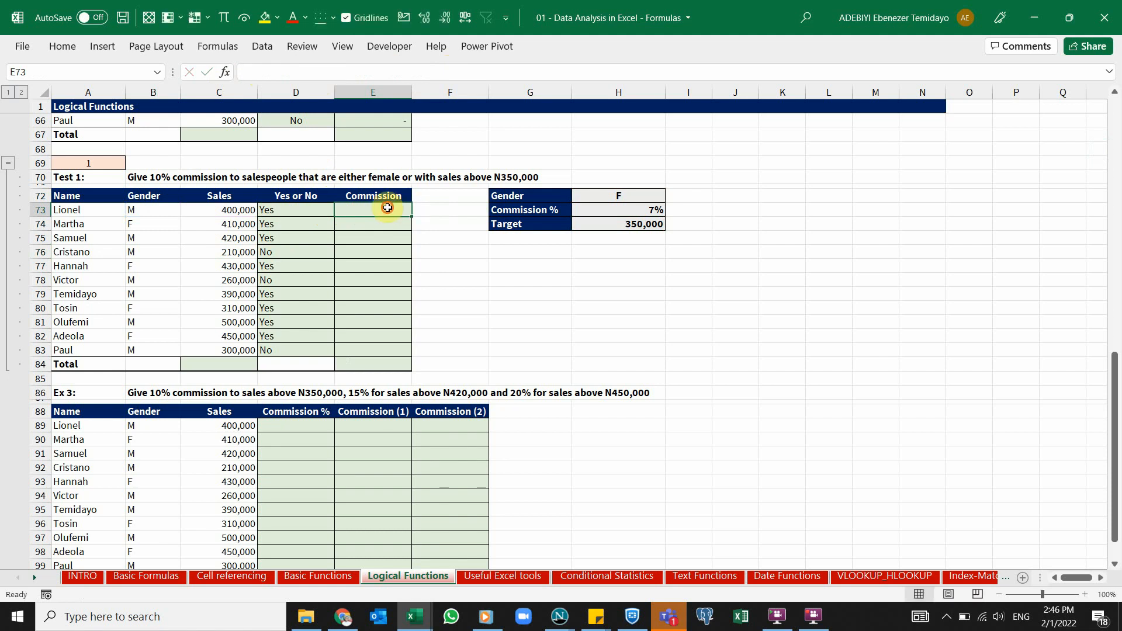
double_click(380, 210)
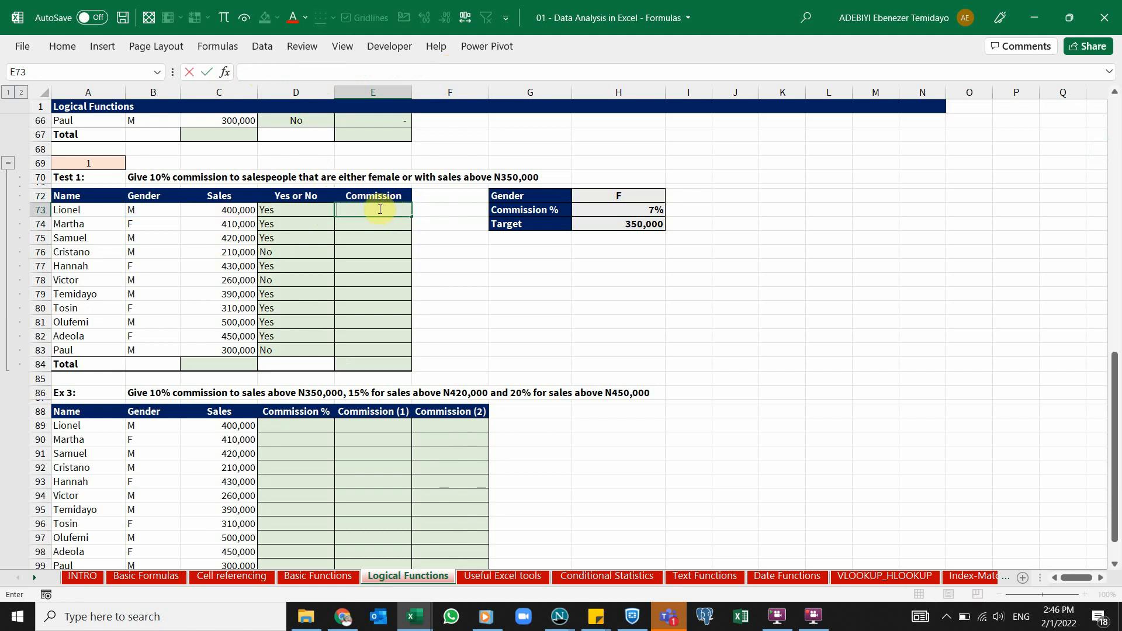
key("ctrl+v")
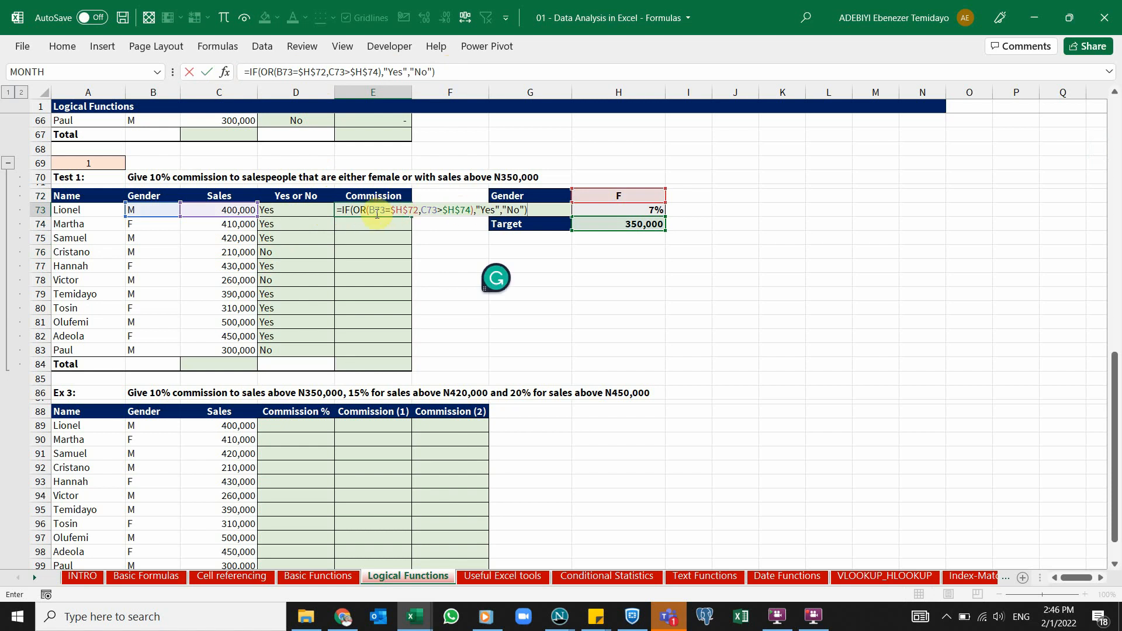
Replace the "Yes" value if true in E73's formula with $H$73*C73
left_click(363, 211)
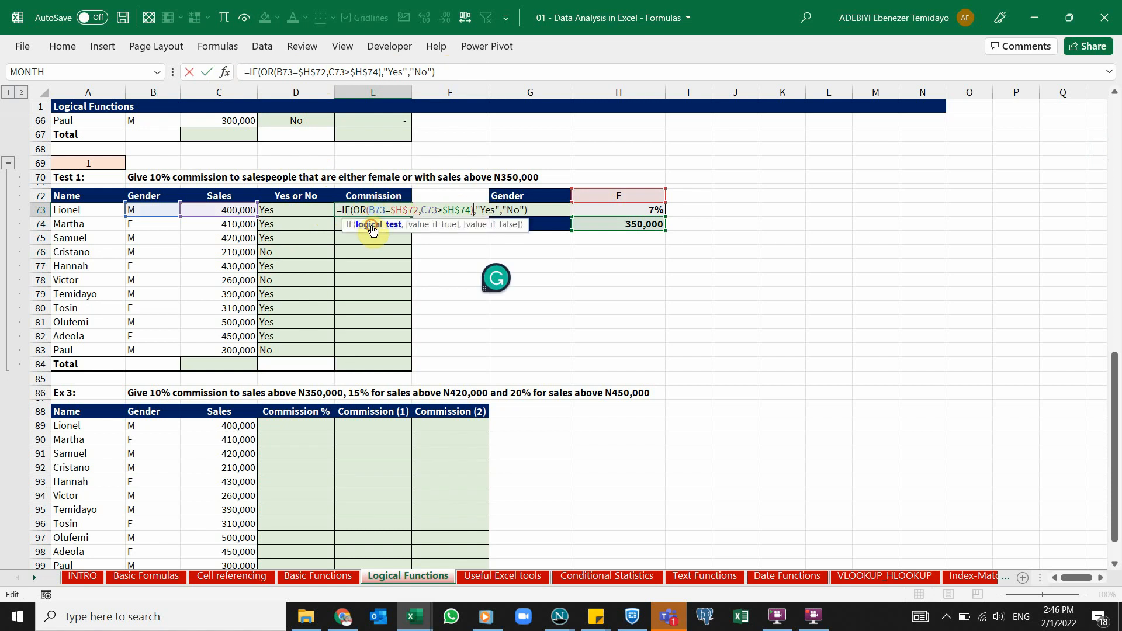
left_click(375, 225)
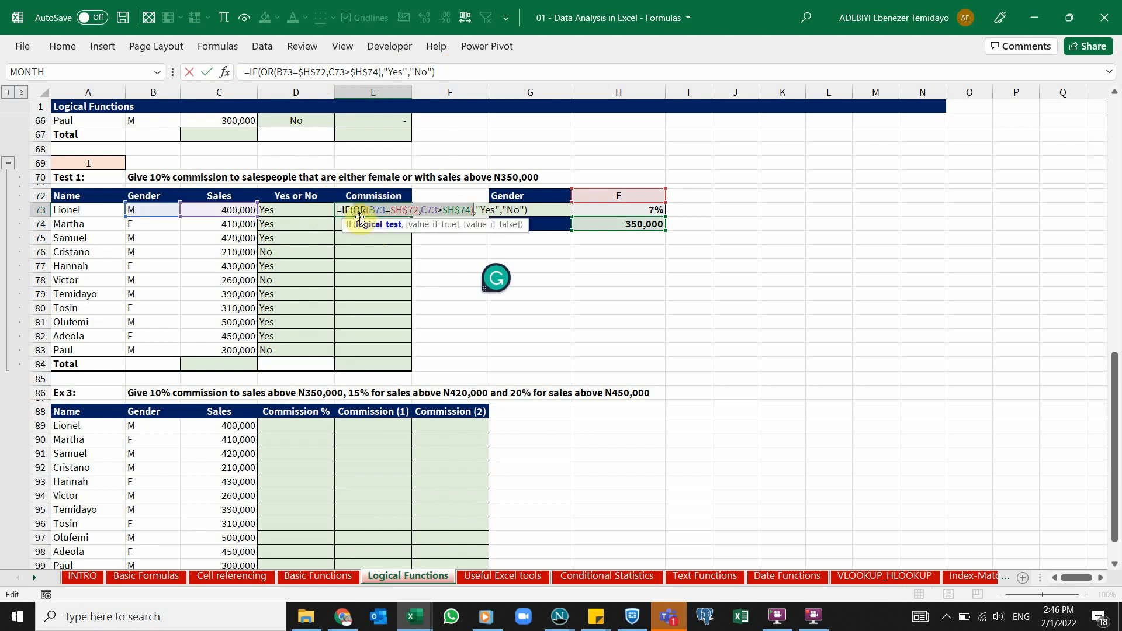
left_click(478, 210)
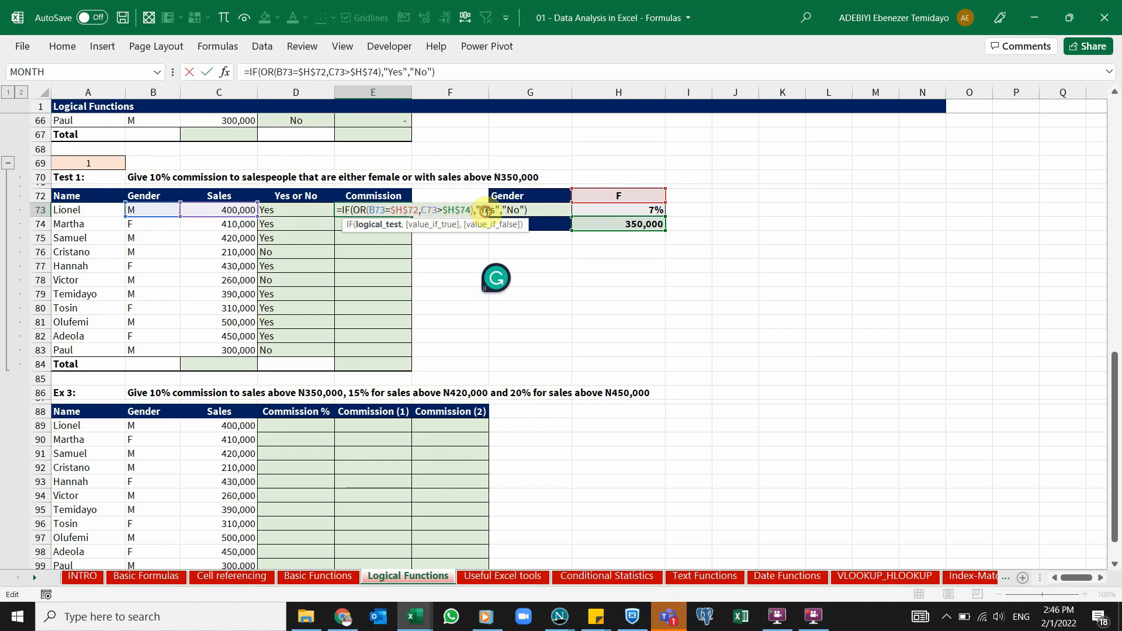
left_click(440, 225)
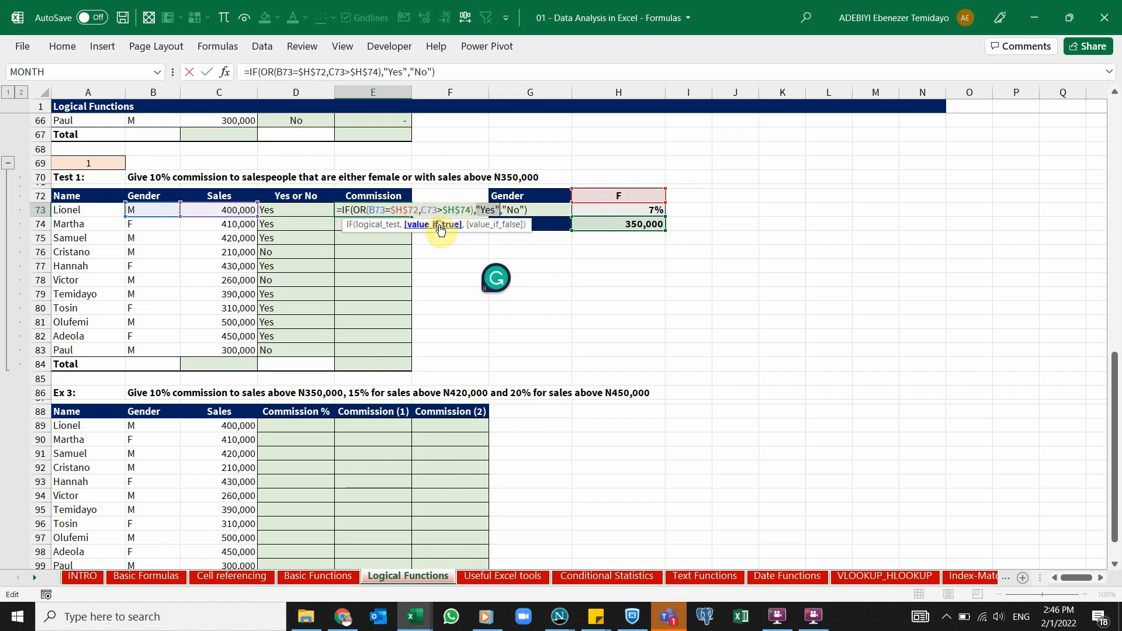
left_click(606, 210)
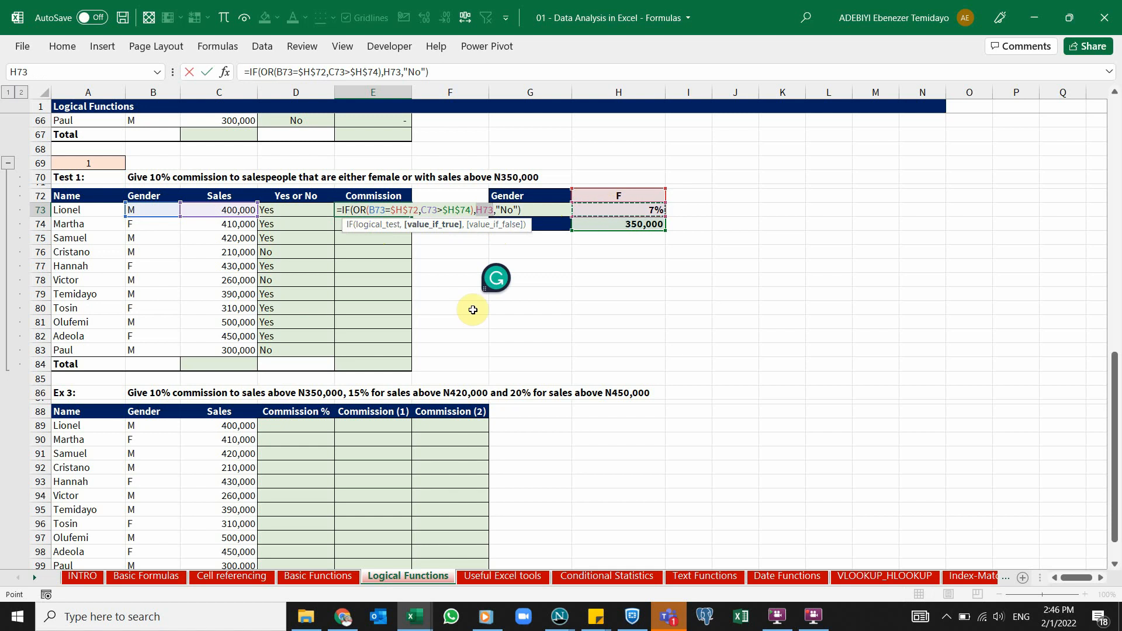
key("F4")
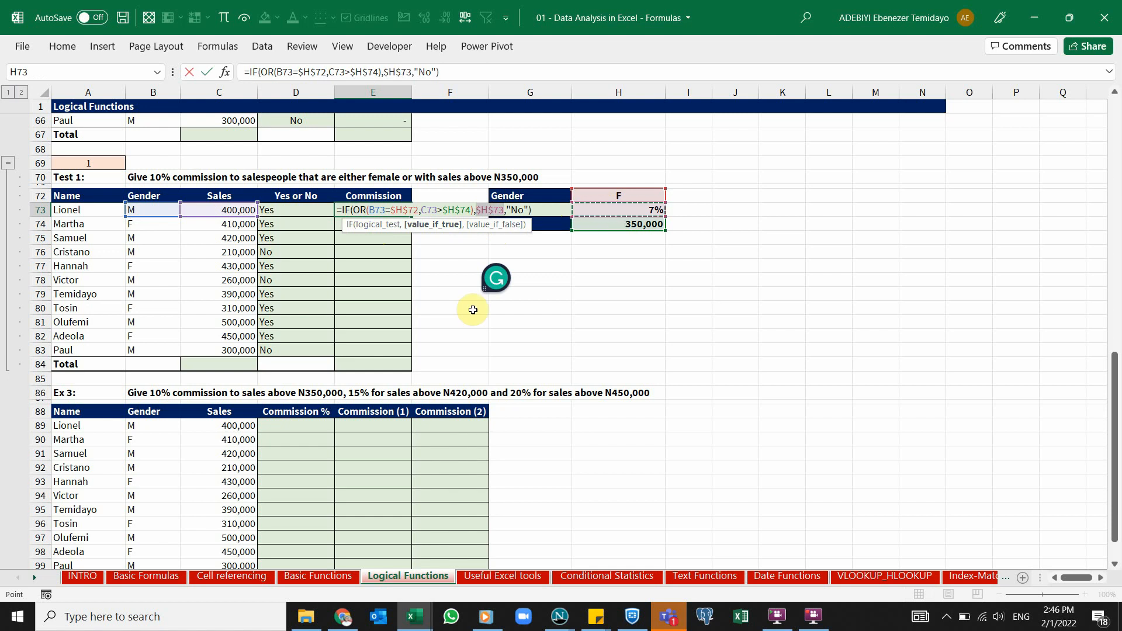
type("*")
left_click(234, 213)
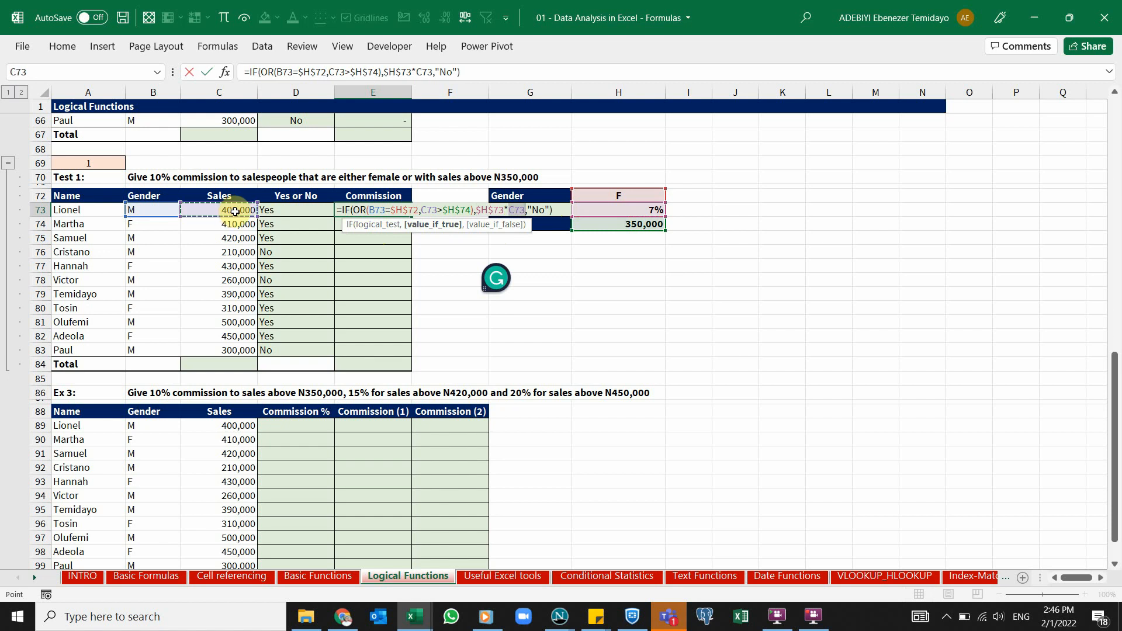
Set the value if false in E73's formula to 0, and fill the formula down to E83
left_click(492, 228)
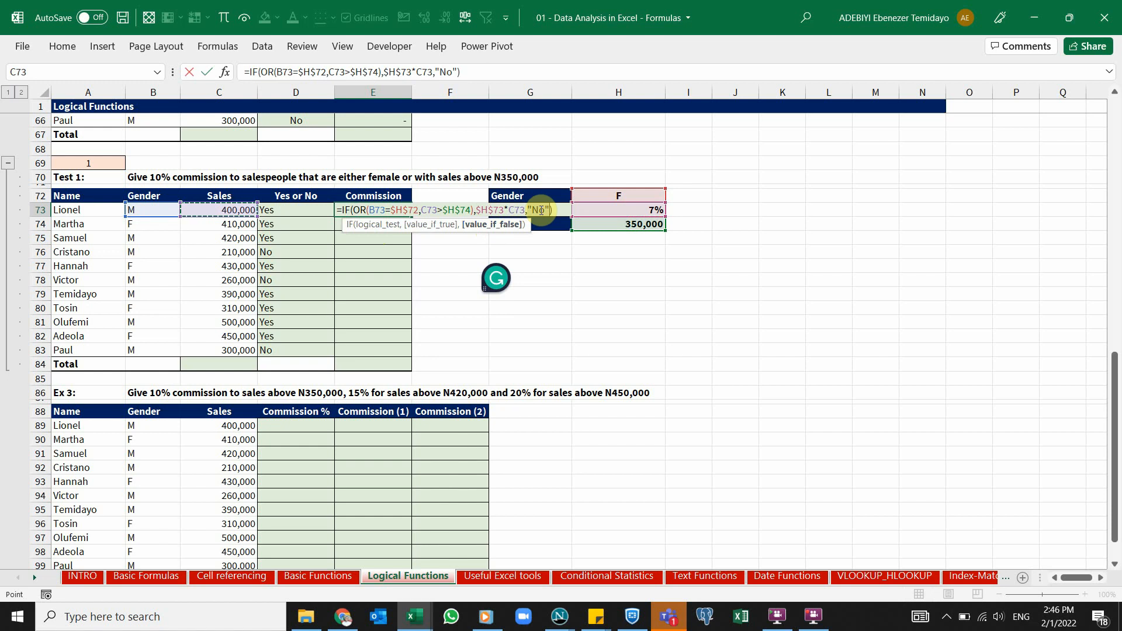
type("0")
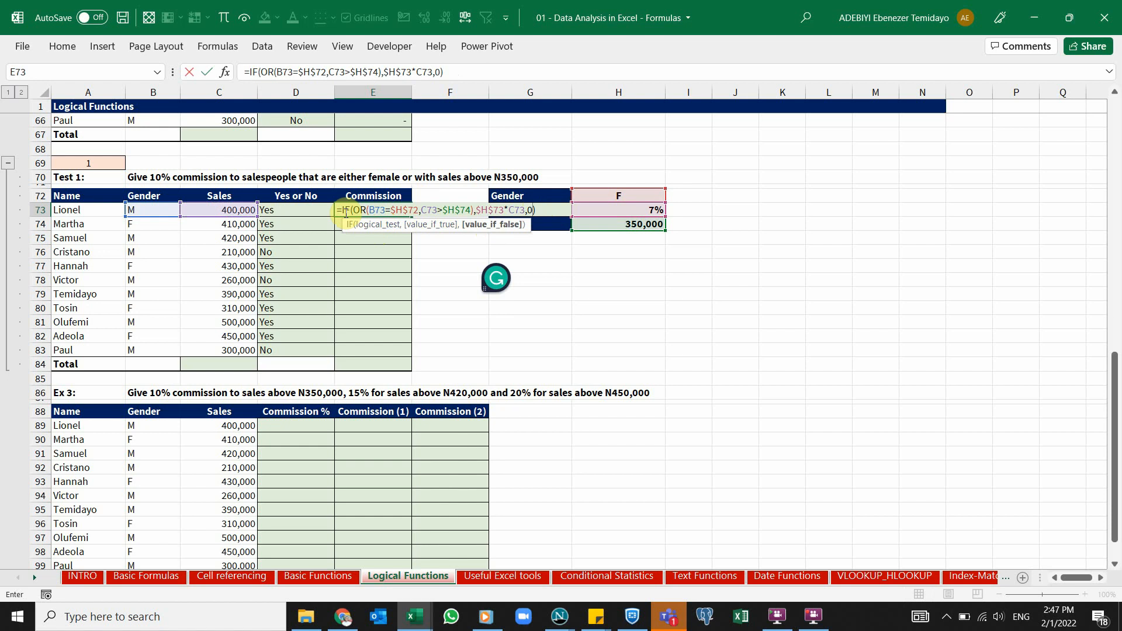
left_click(380, 211)
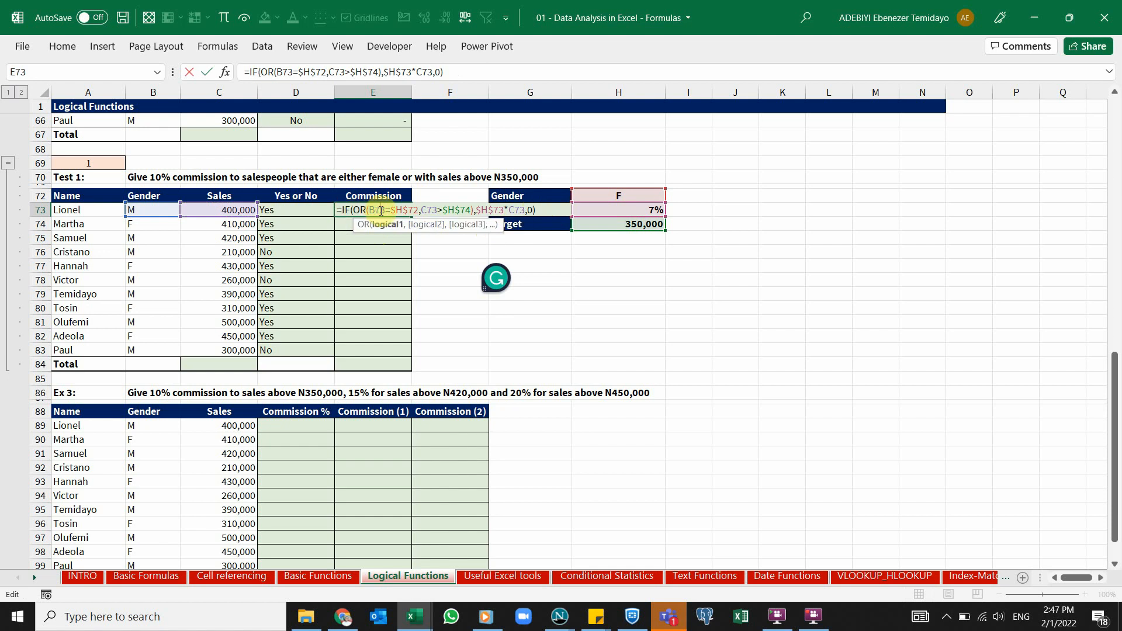
left_click(427, 211)
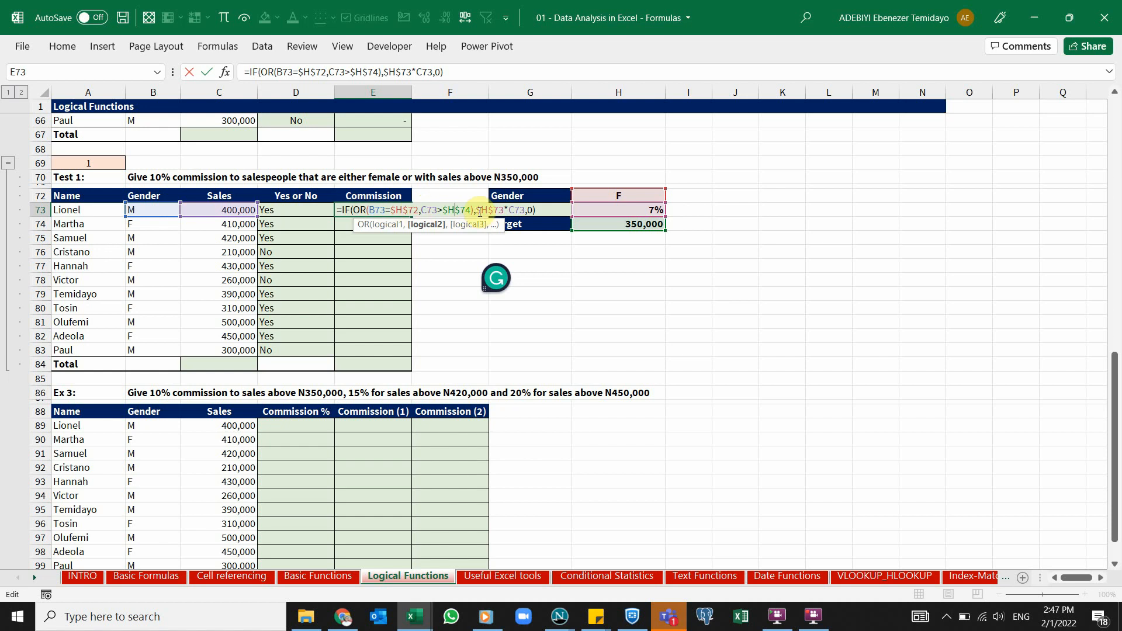
left_click(476, 211)
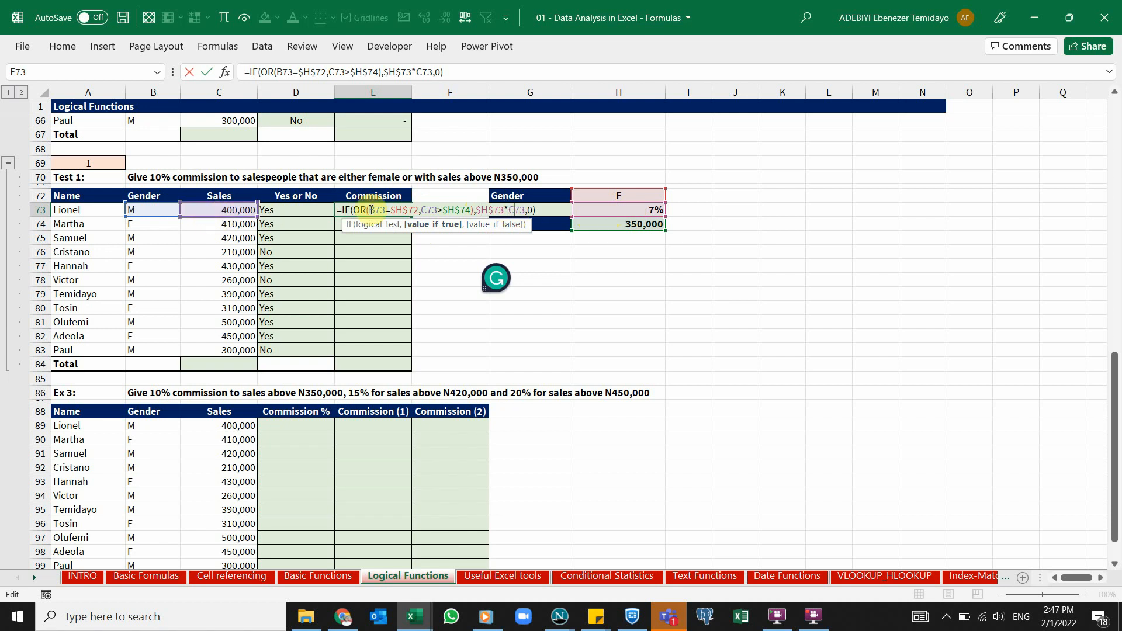
left_click(529, 210)
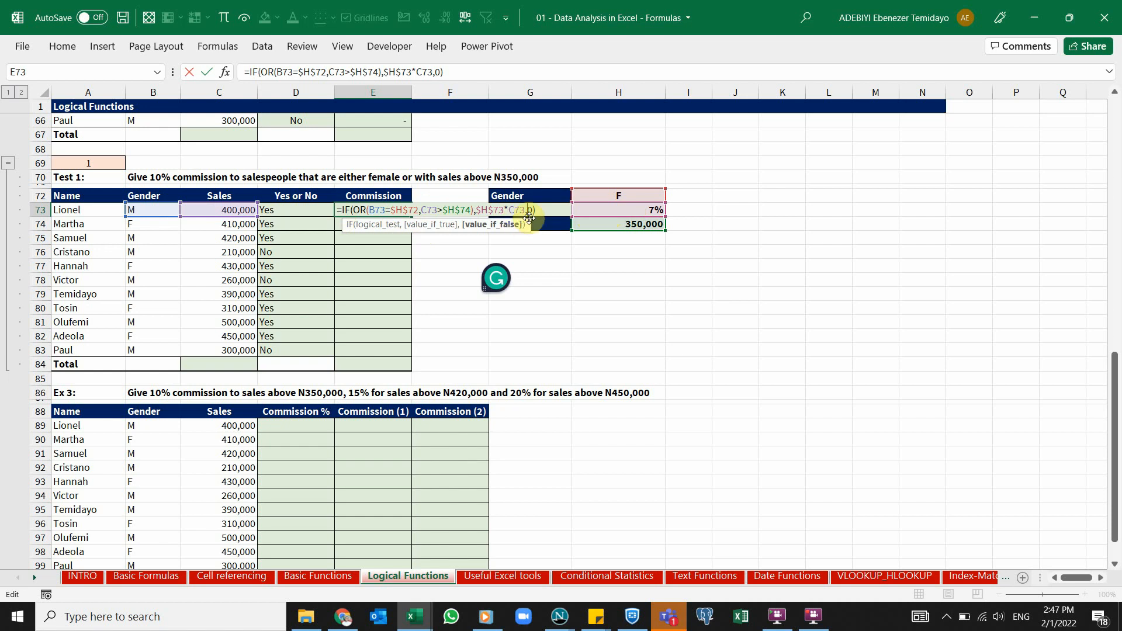
key("ctrl+Return")
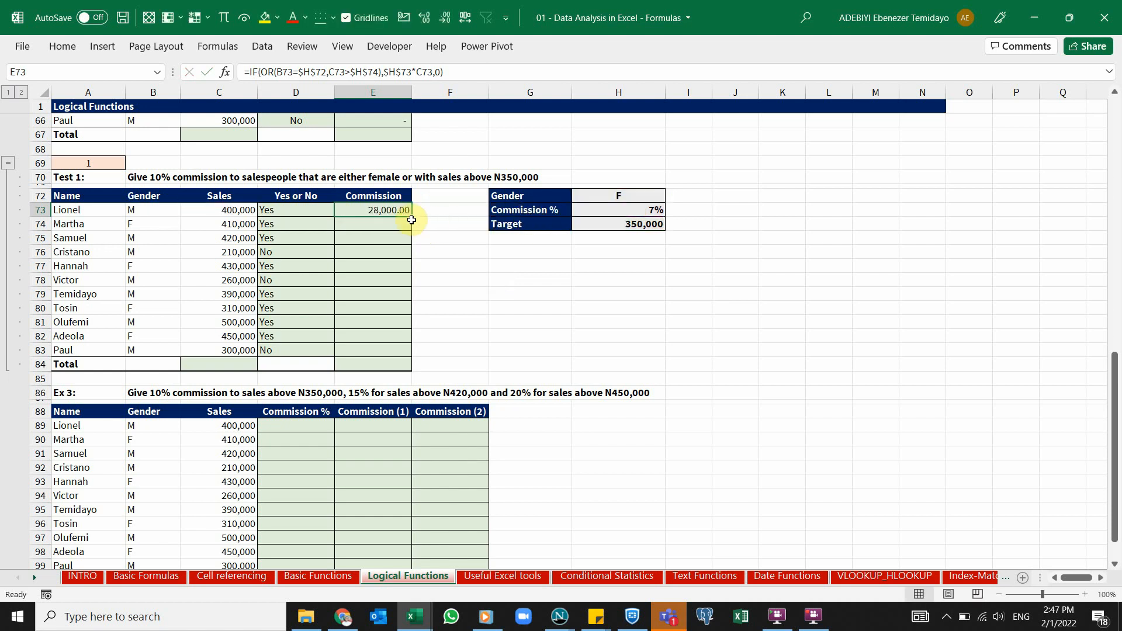
left_click_drag(411, 218, 405, 357)
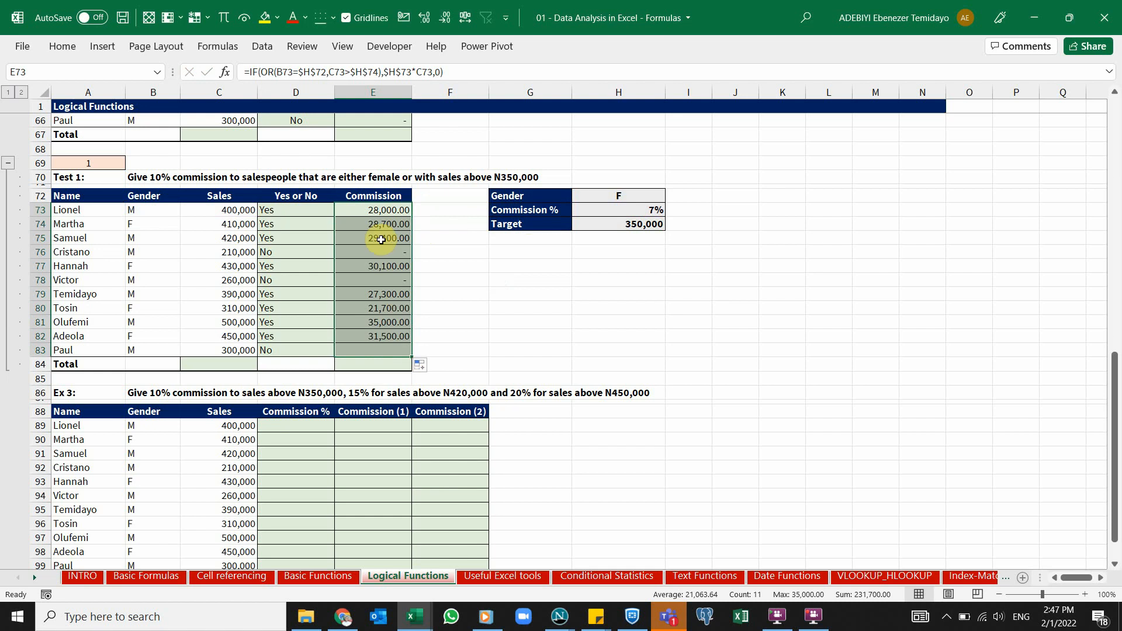
Check the Commission results in rows 76, 78 and 83 against their Yes or No entries and sales
left_click(329, 237)
left_click(370, 249)
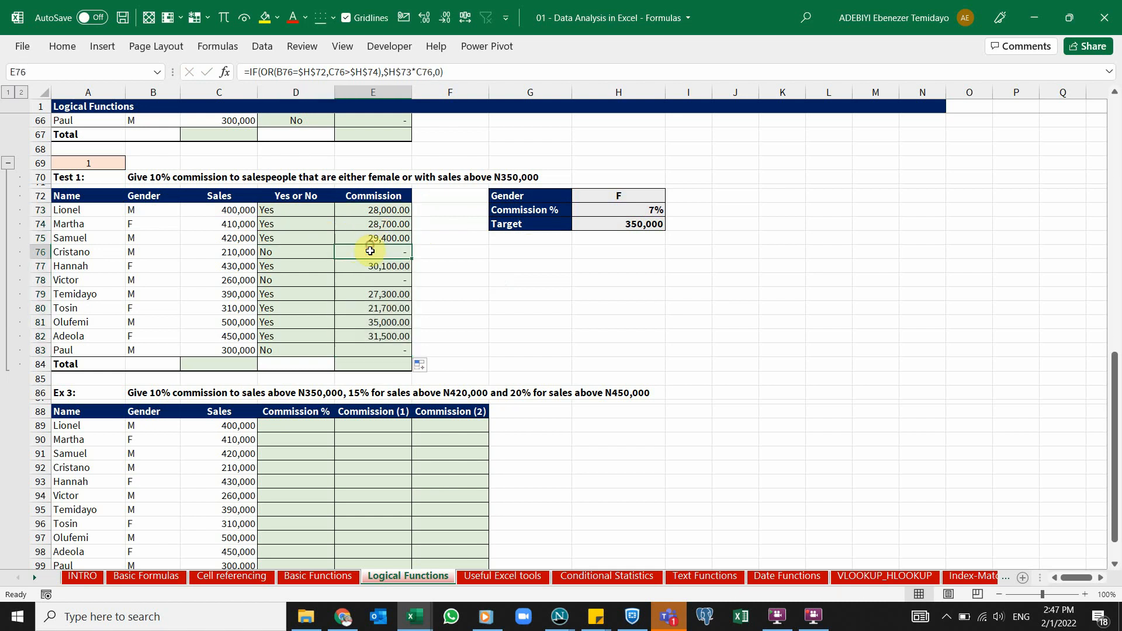
left_click(284, 248)
left_click(345, 276)
left_click(363, 351)
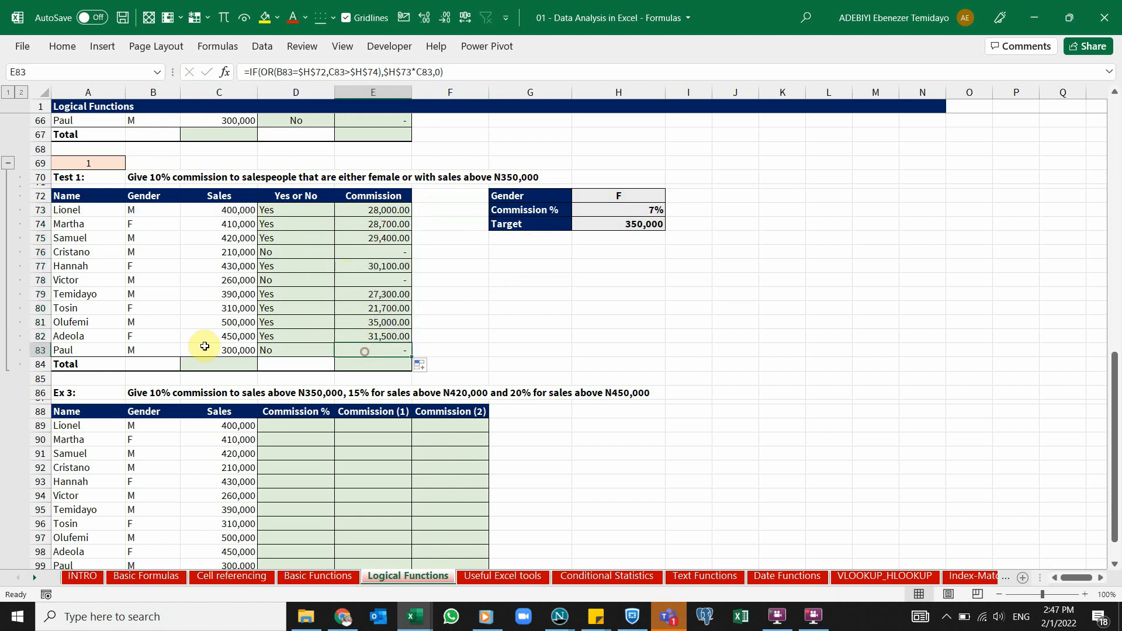
left_click(212, 351)
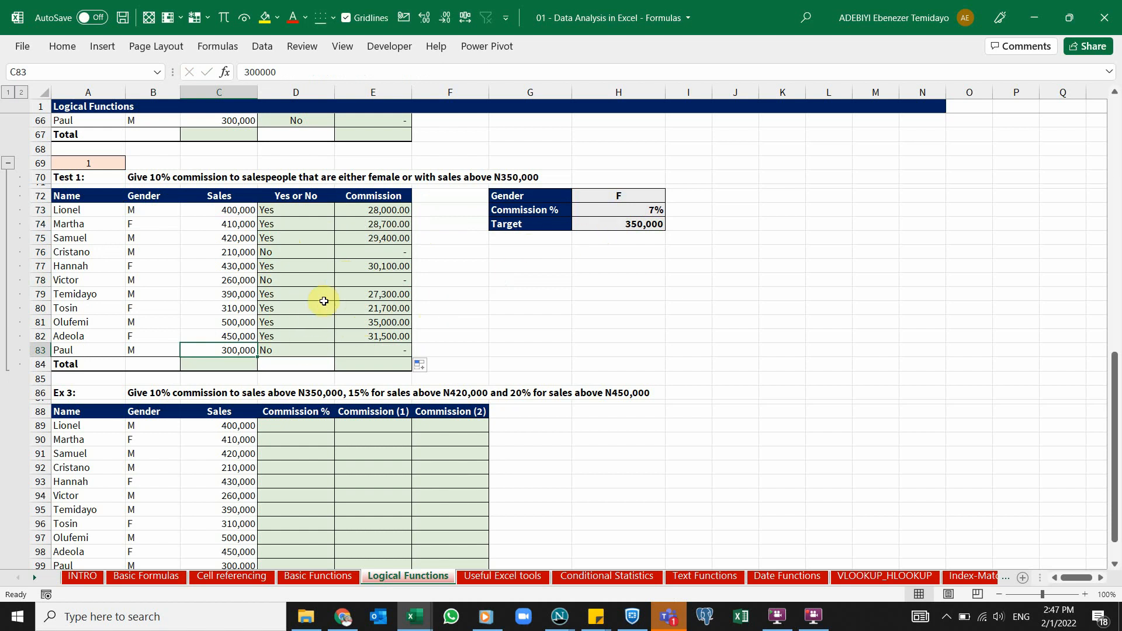
Examine the commission tiers in the Ex 3 instruction in row 86, and go to the first Commission % cell, D89
scroll(346, 294, "down", 6)
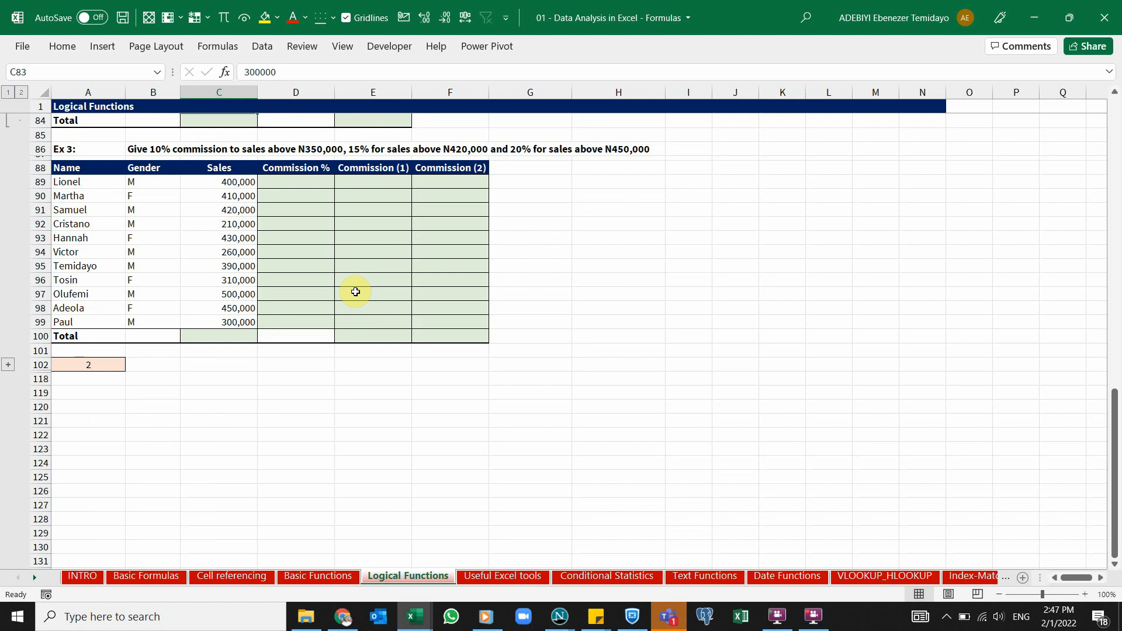
scroll(355, 291, "up", 1)
left_click(397, 265)
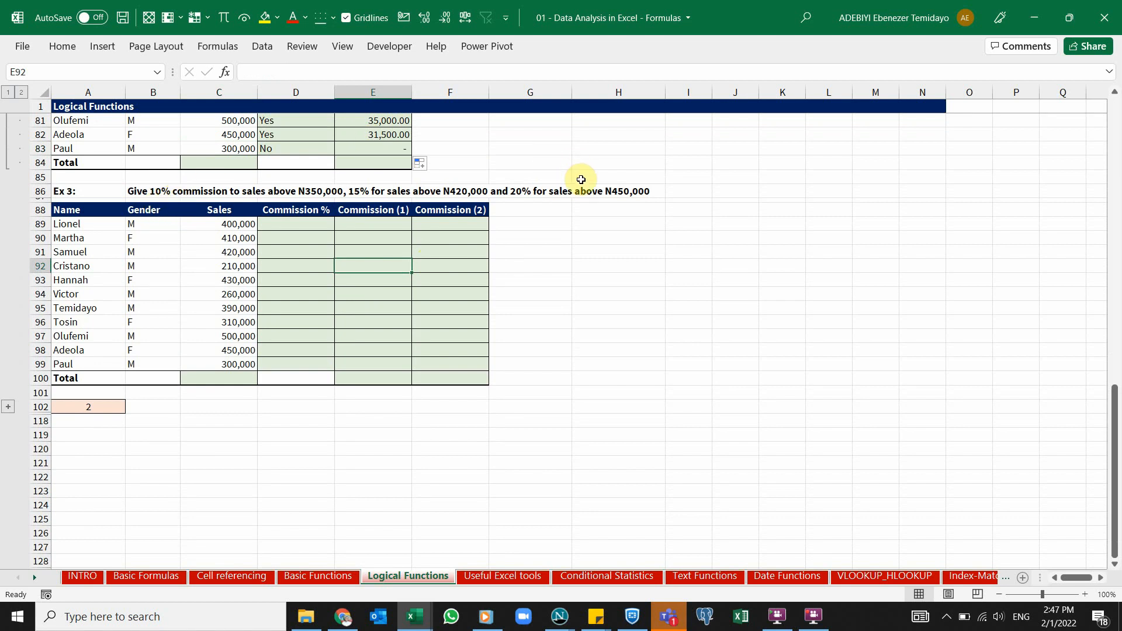
left_click(620, 192)
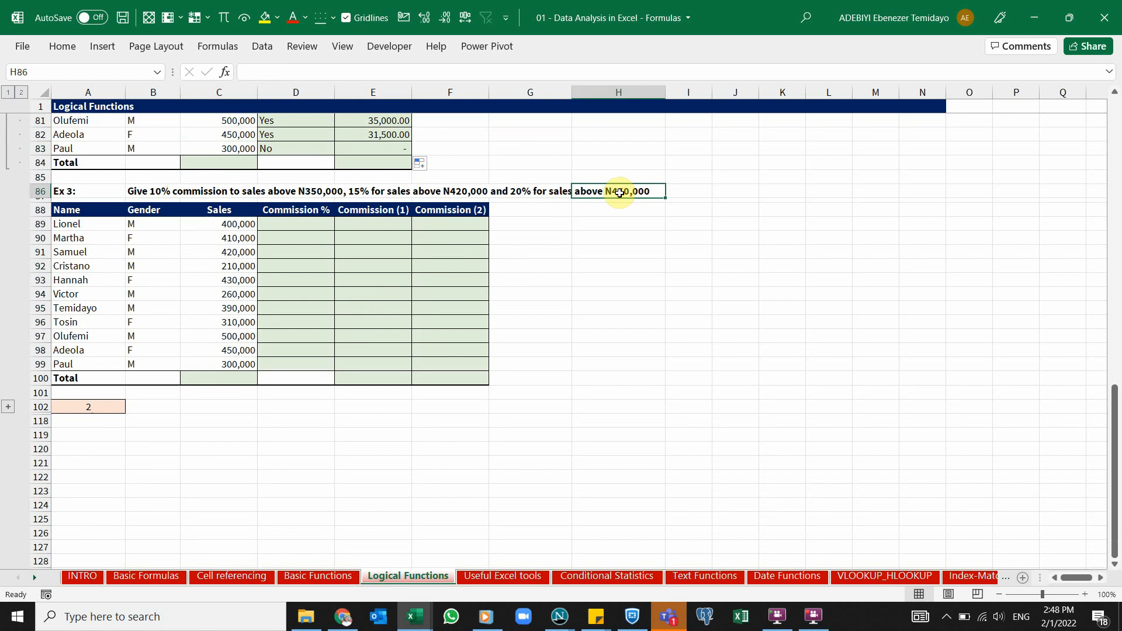
left_click(512, 198)
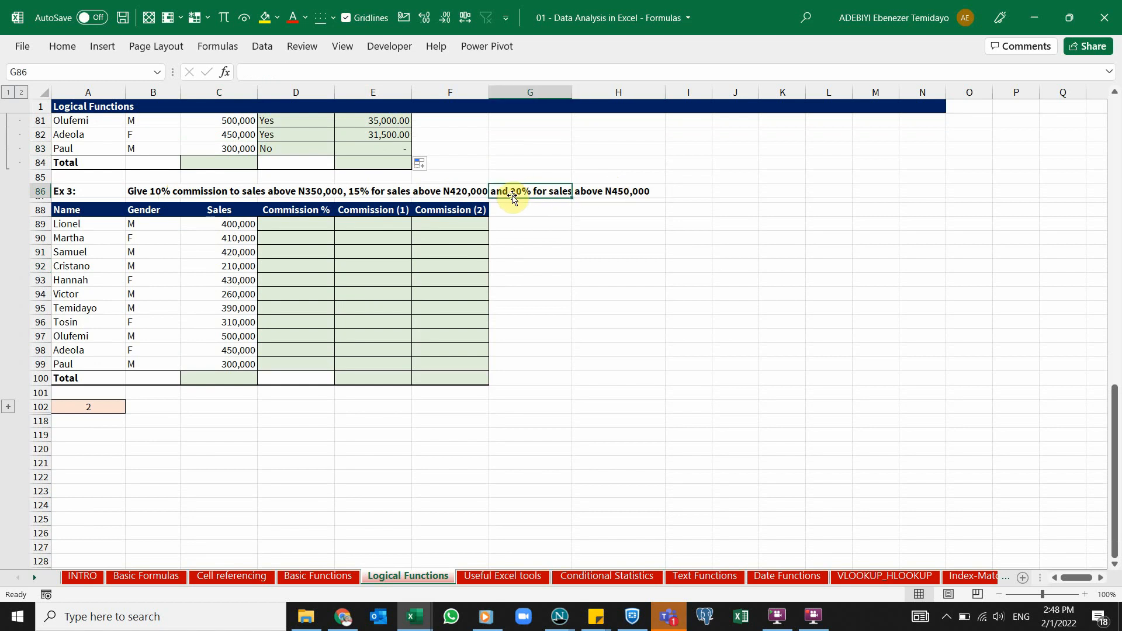
left_click(623, 189)
left_click(456, 194)
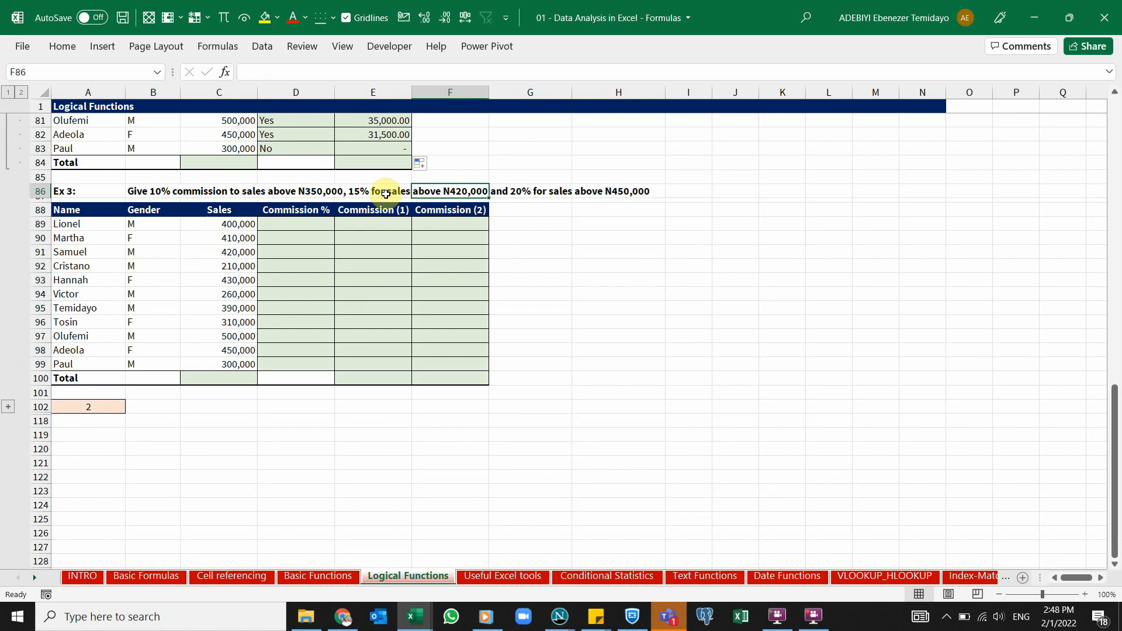
left_click(360, 193)
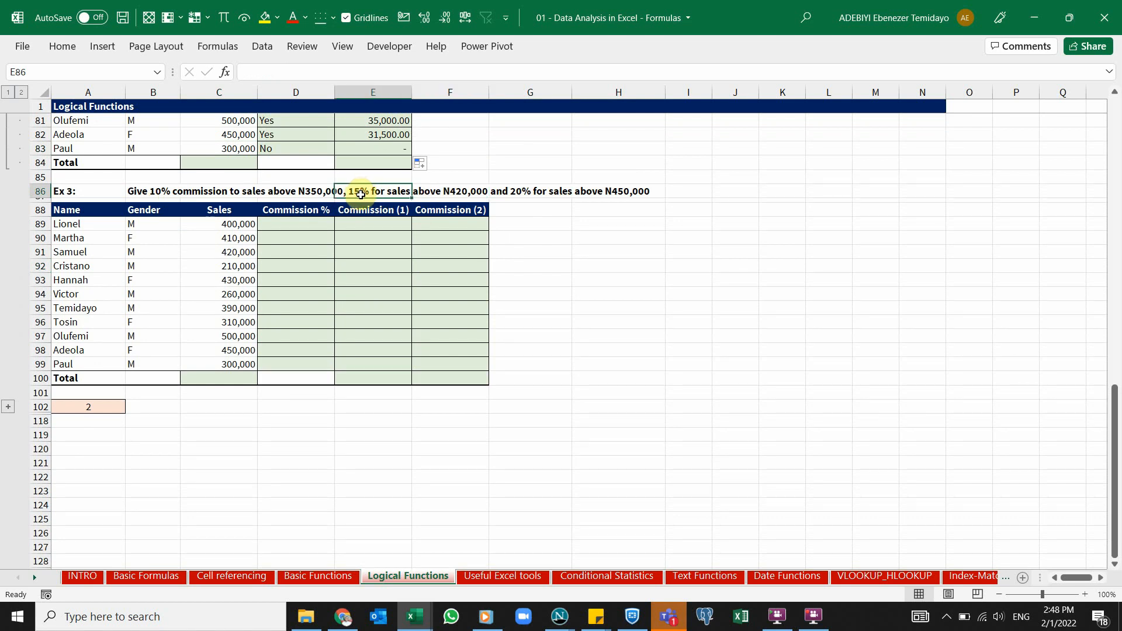
left_click(271, 193)
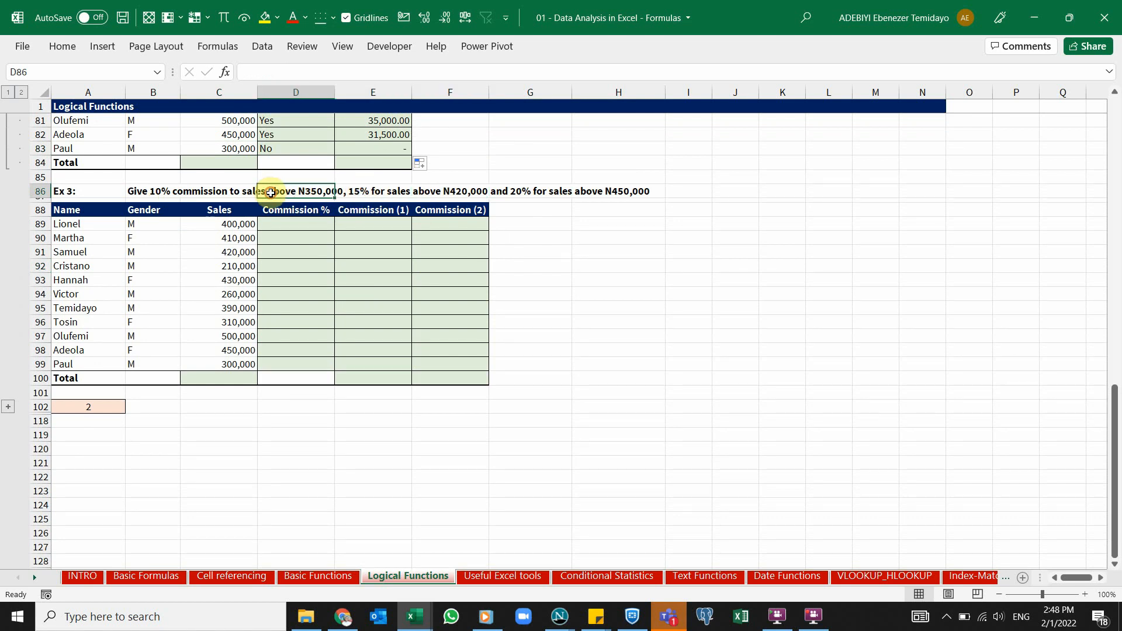
left_click(166, 190)
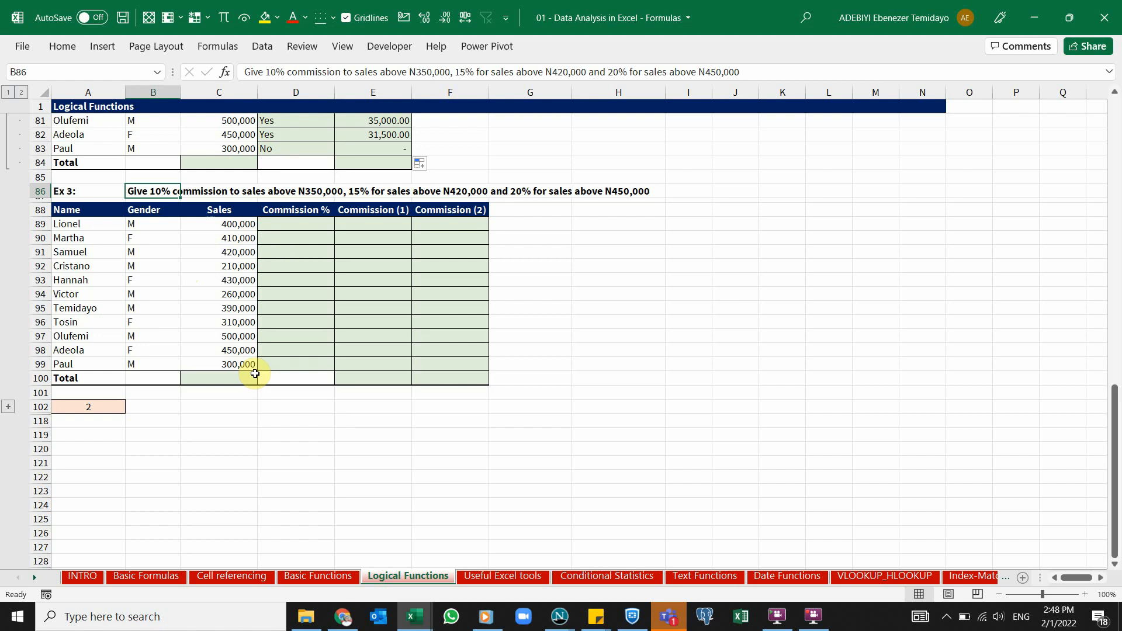
left_click(275, 222)
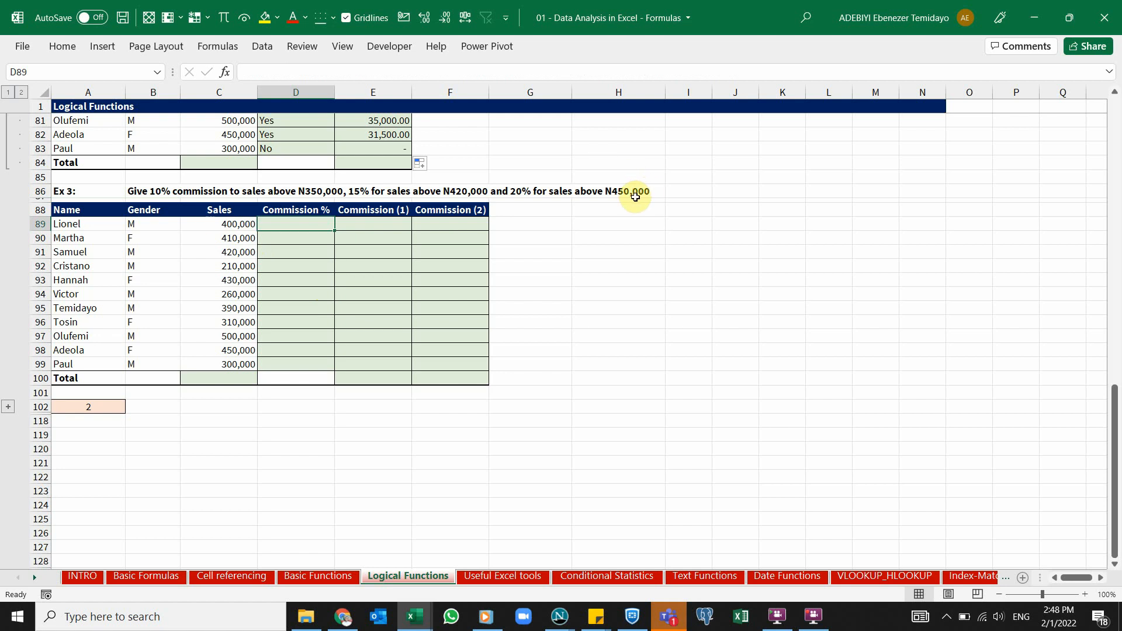
Start an IF formula in D89 that tests C89>450000 and returns 20% if true
left_click(213, 223)
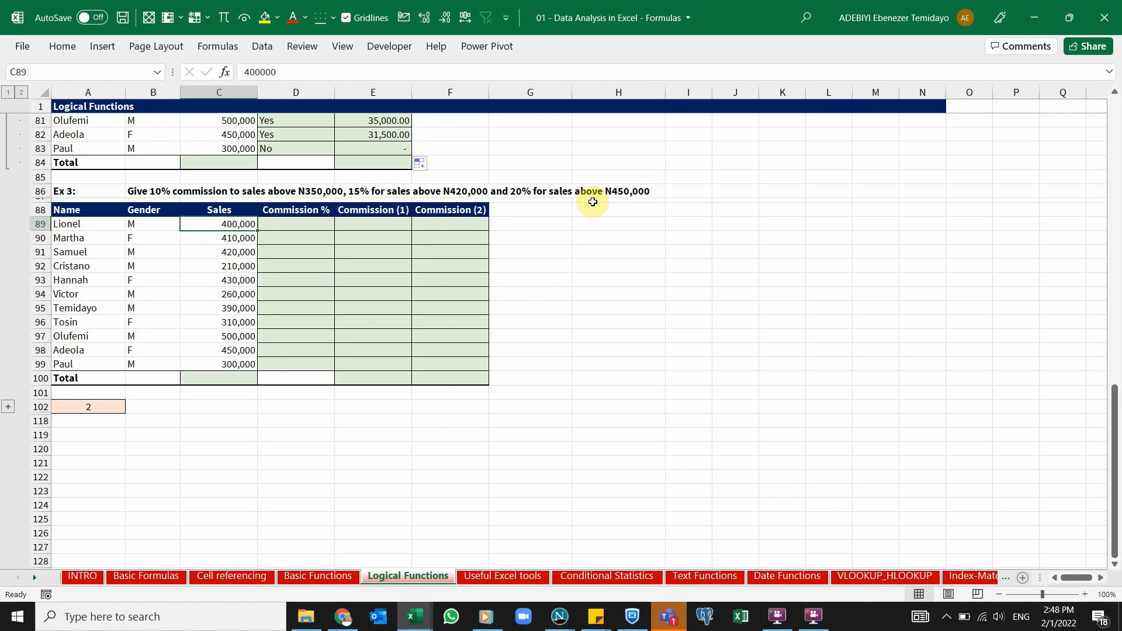
left_click(451, 191)
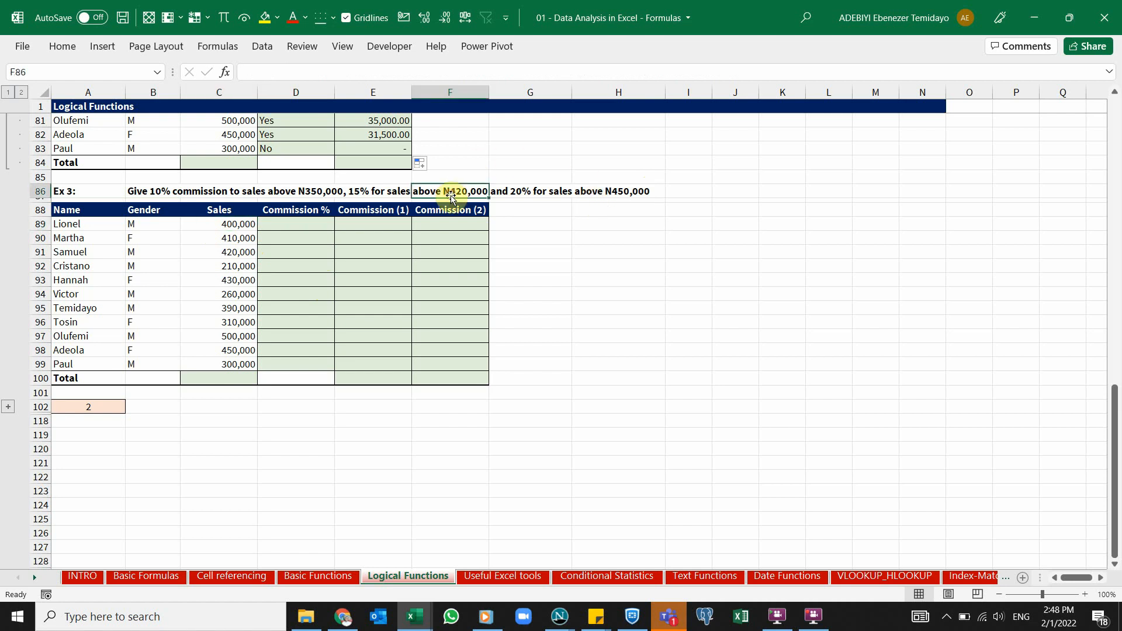
left_click(312, 225)
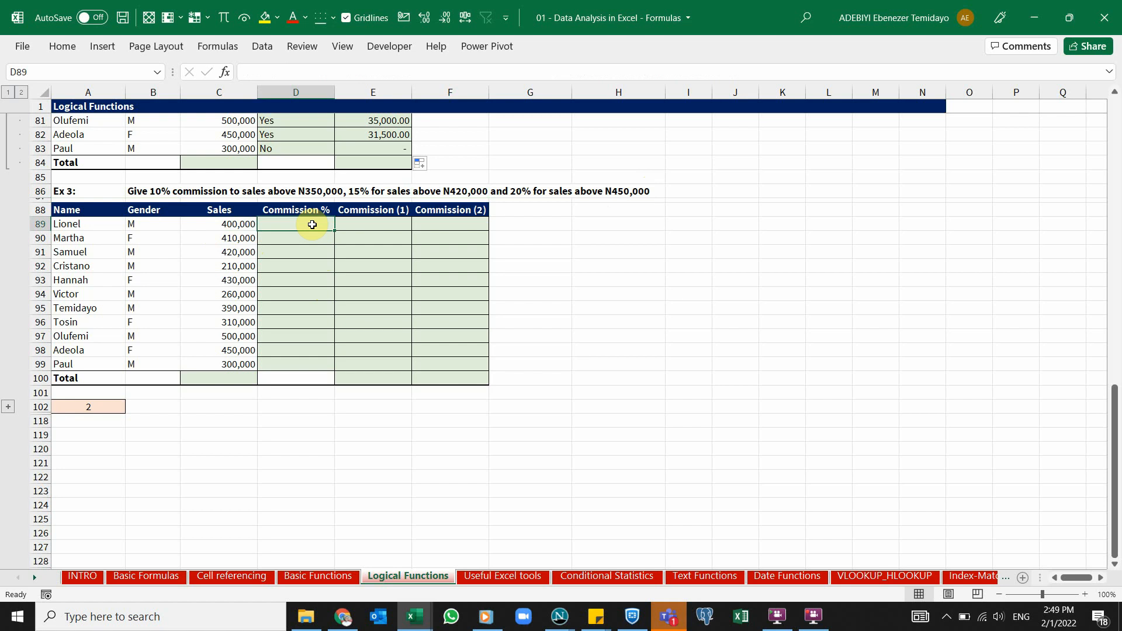
type("=")
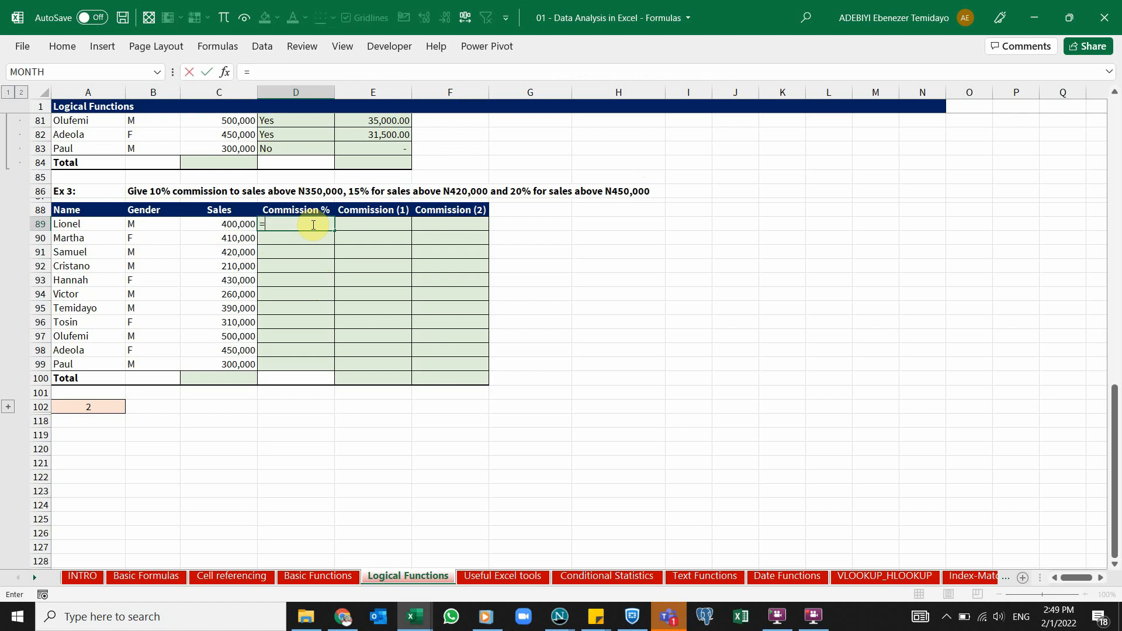
type("if")
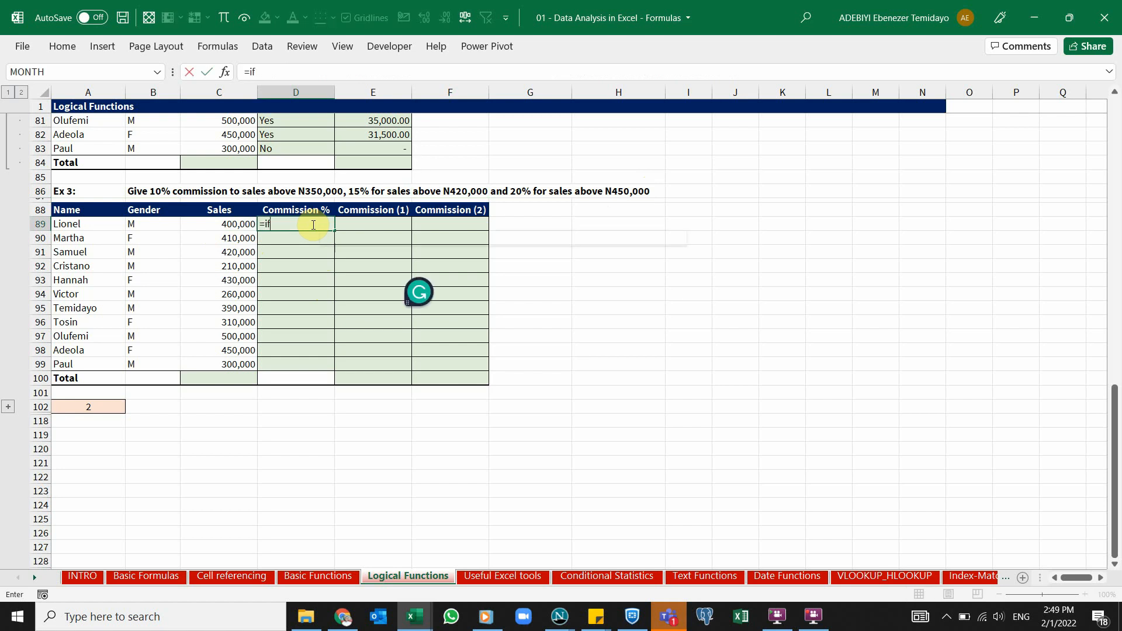
key("Tab")
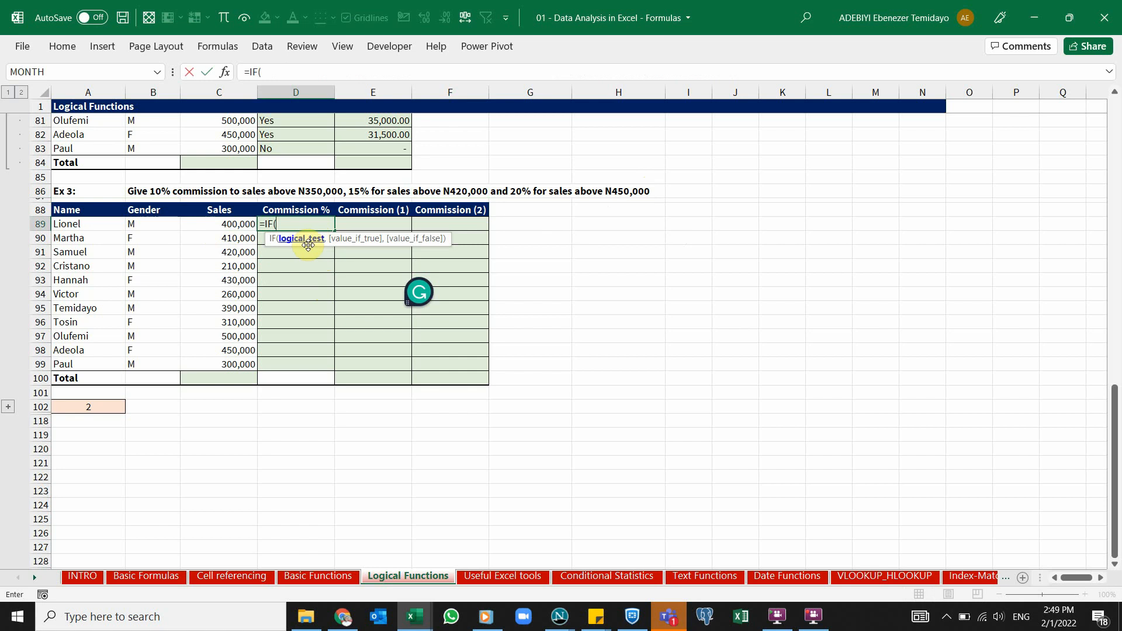
left_click(226, 224)
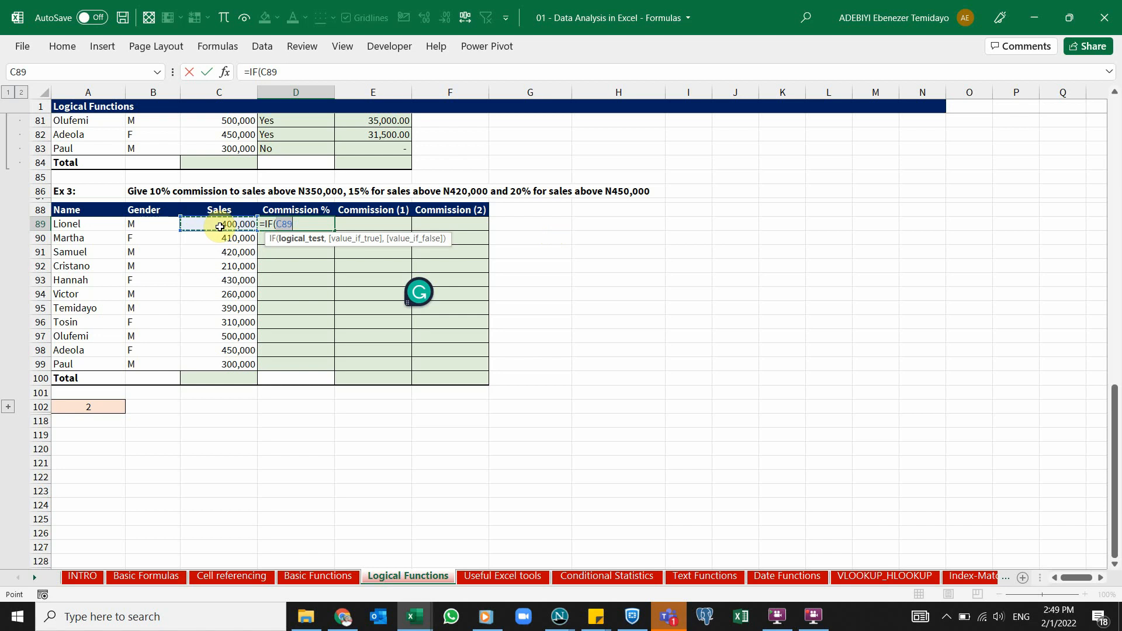
type(">450000")
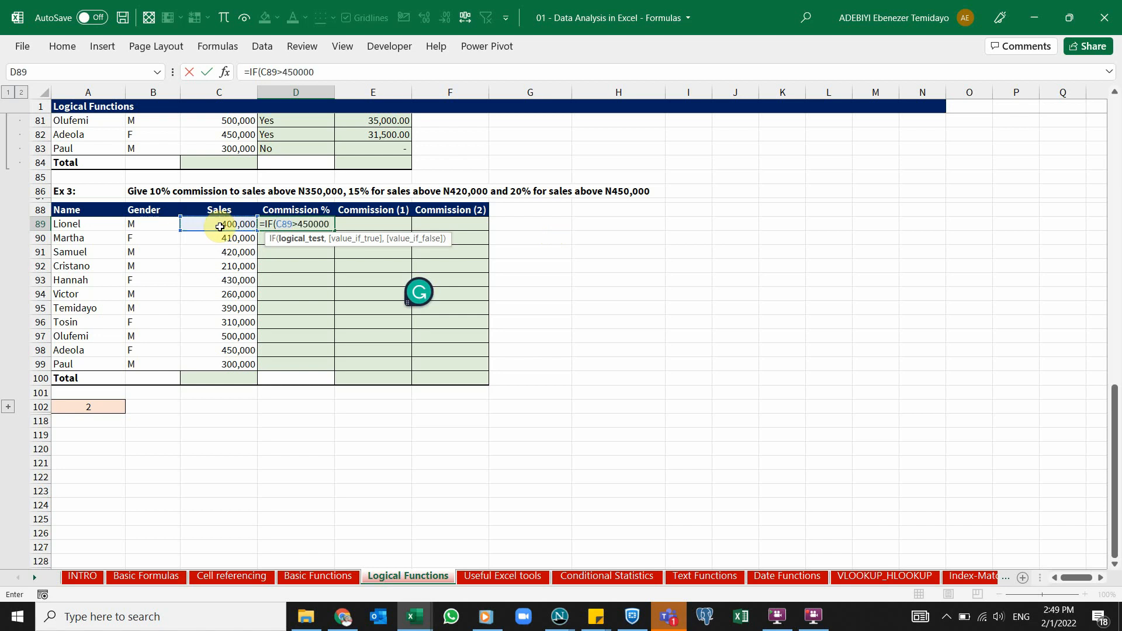
type(",")
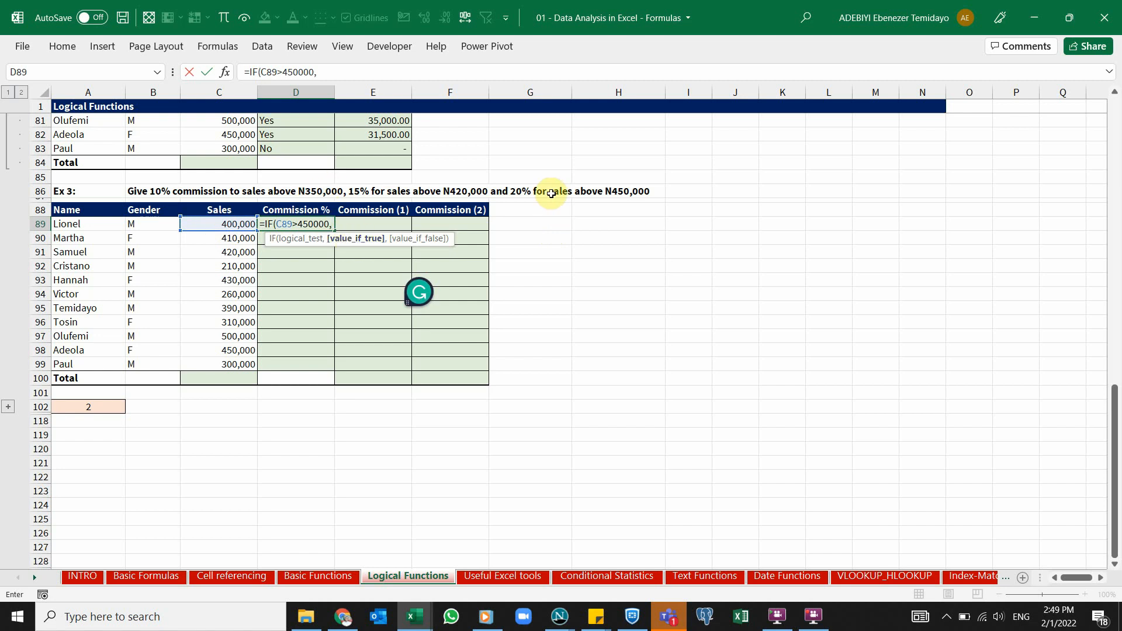
type("20%,")
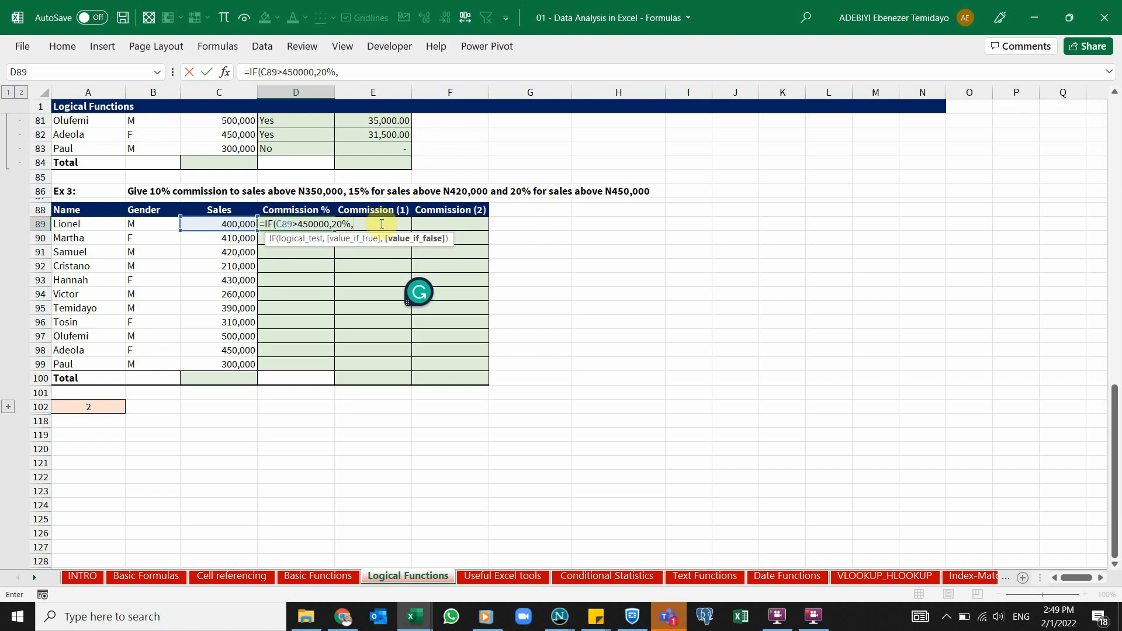
Nest a second IF as the value if false in D89's formula, testing C89>420000 and returning 15% if true
type("if")
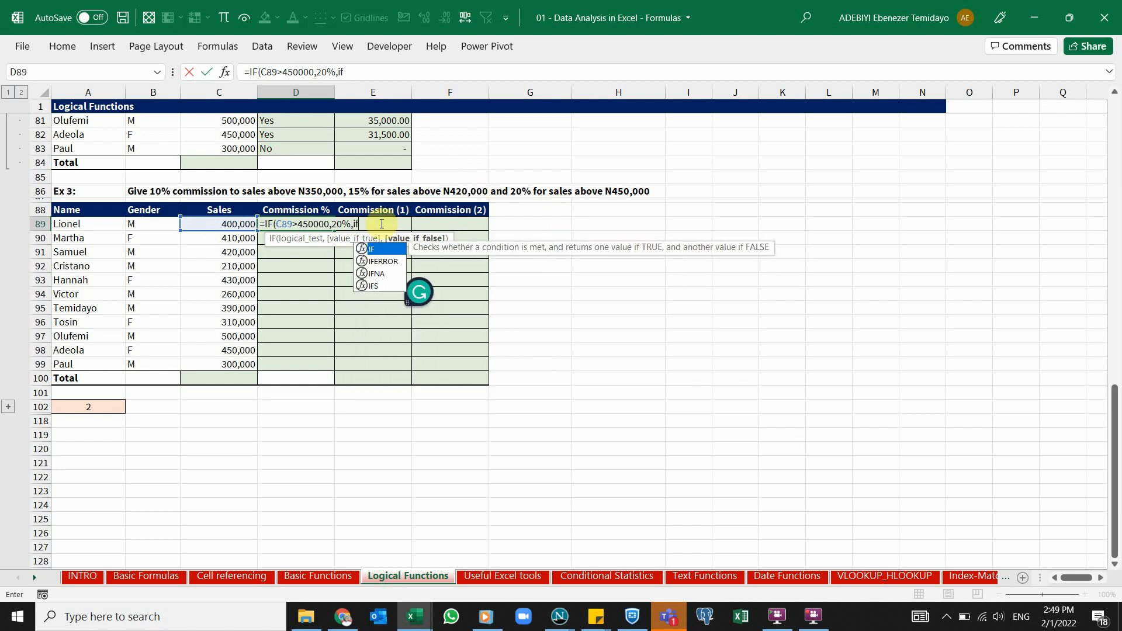
key("Tab")
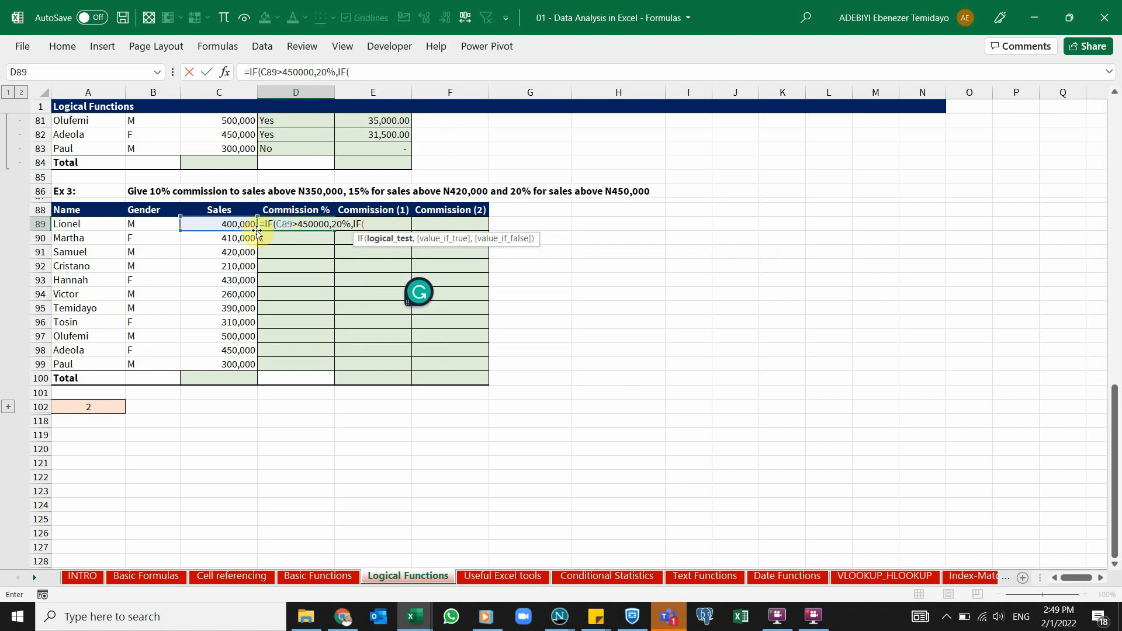
left_click(215, 223)
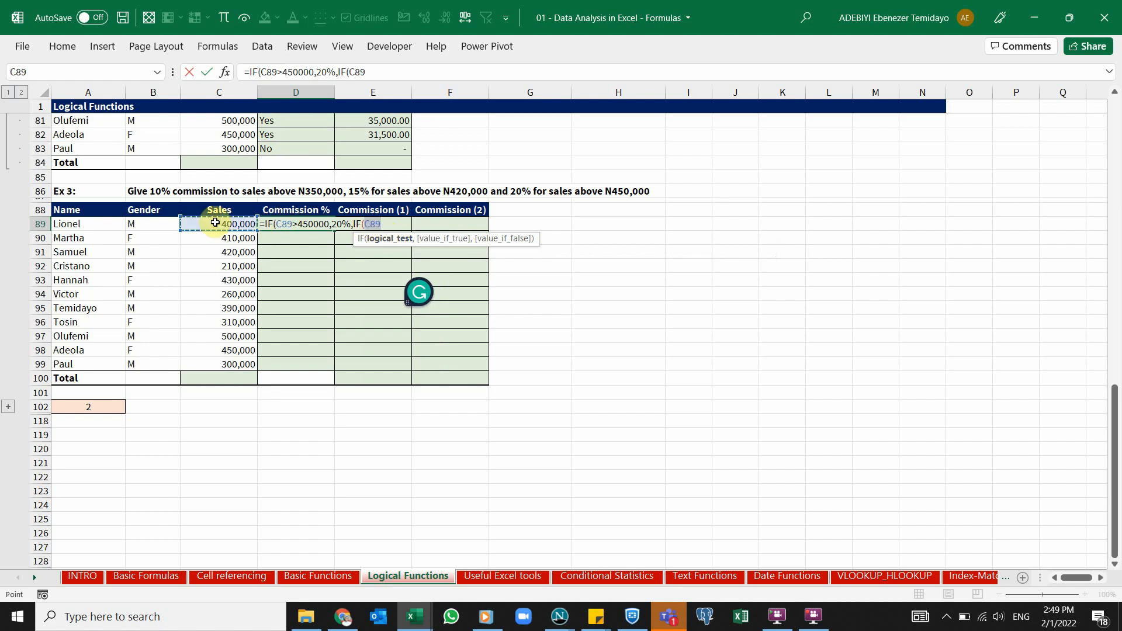
type(">42")
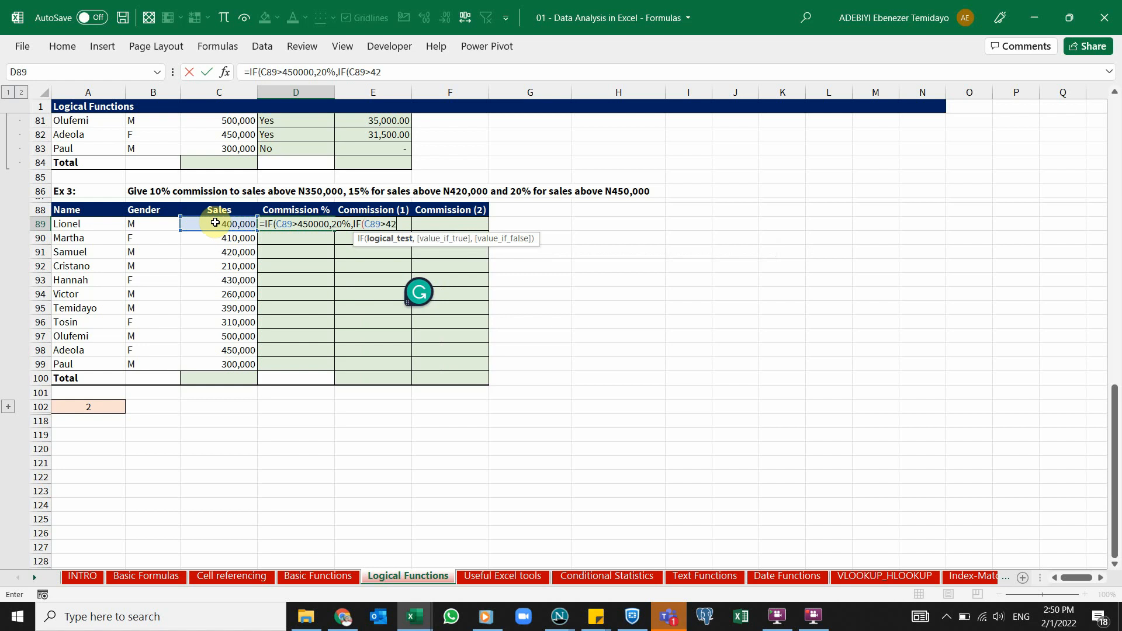
type("0000")
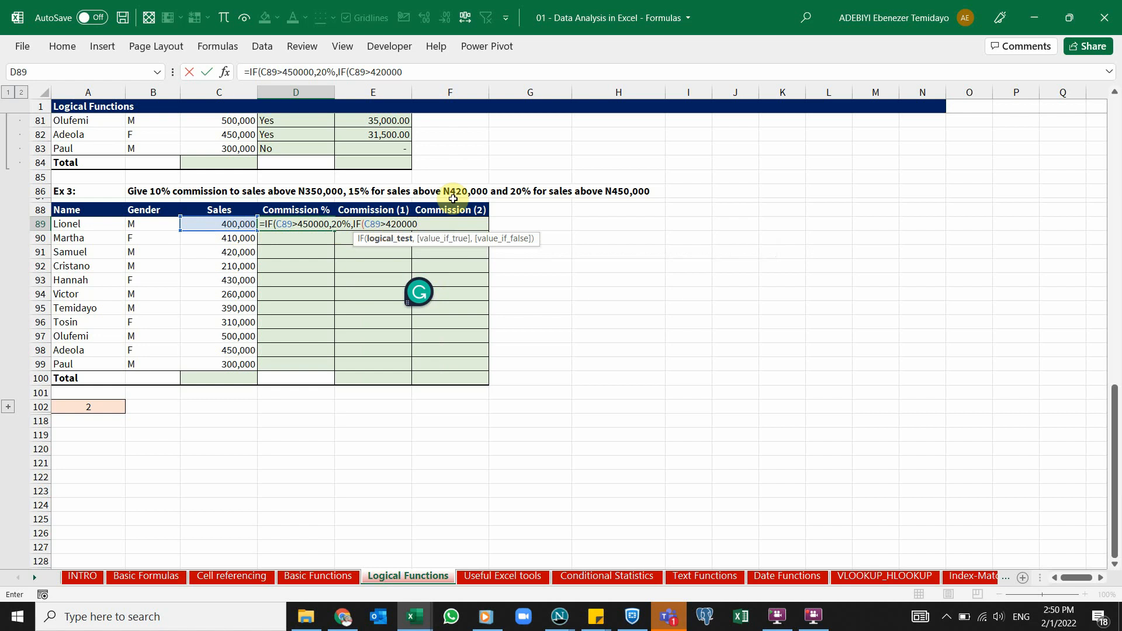
type(",")
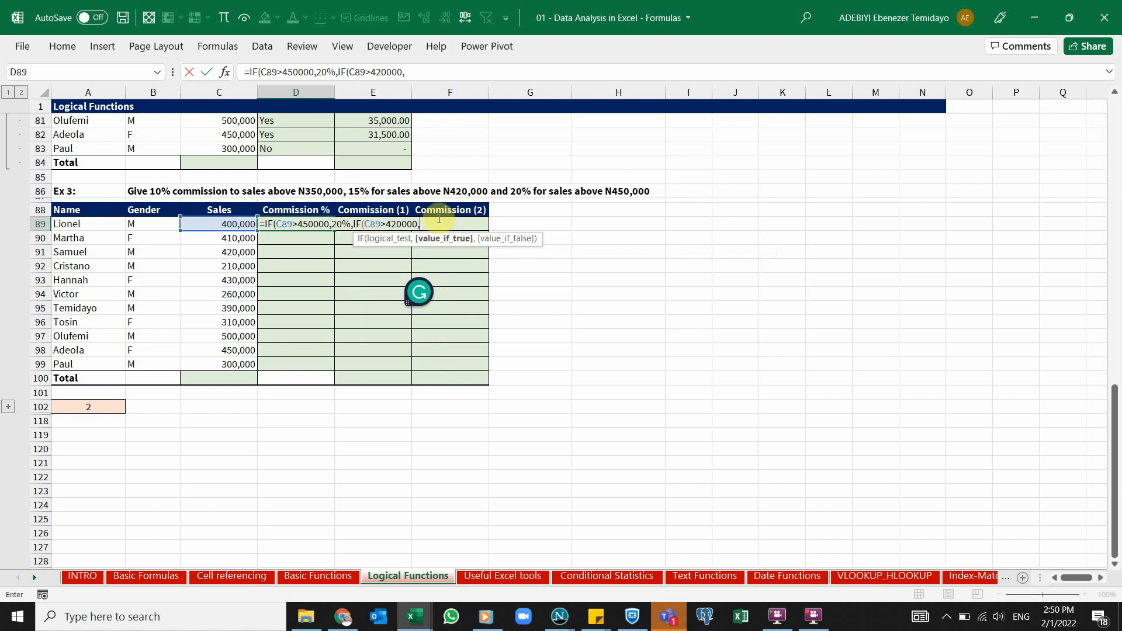
type("15%,")
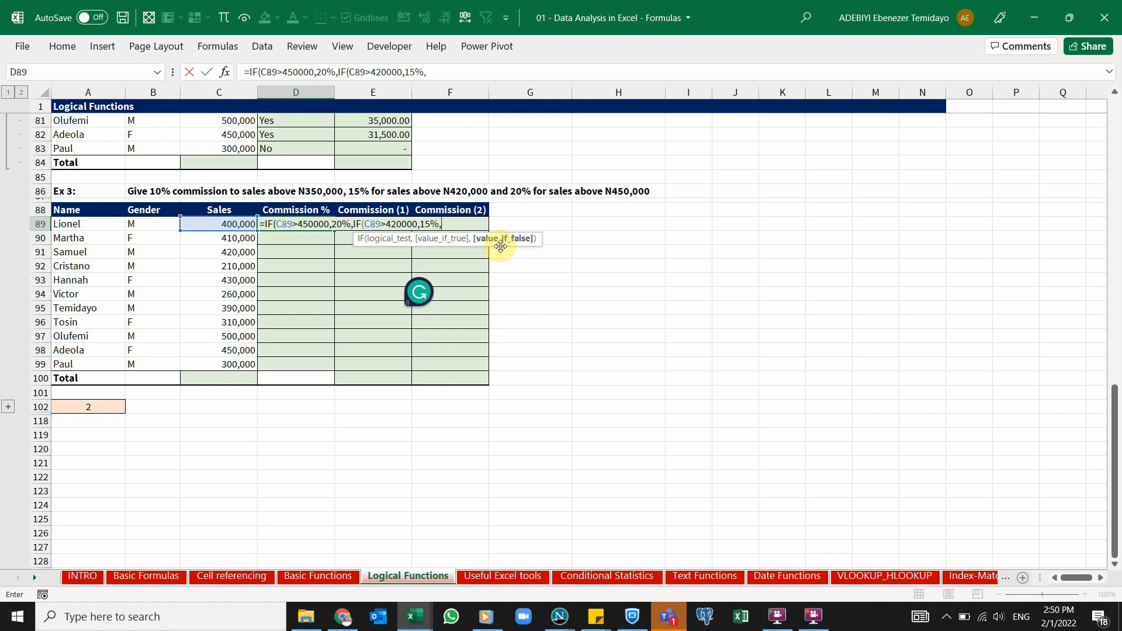
Nest a third IF in D89's formula, testing C89>350000 and returning 10% if true
type("IF(")
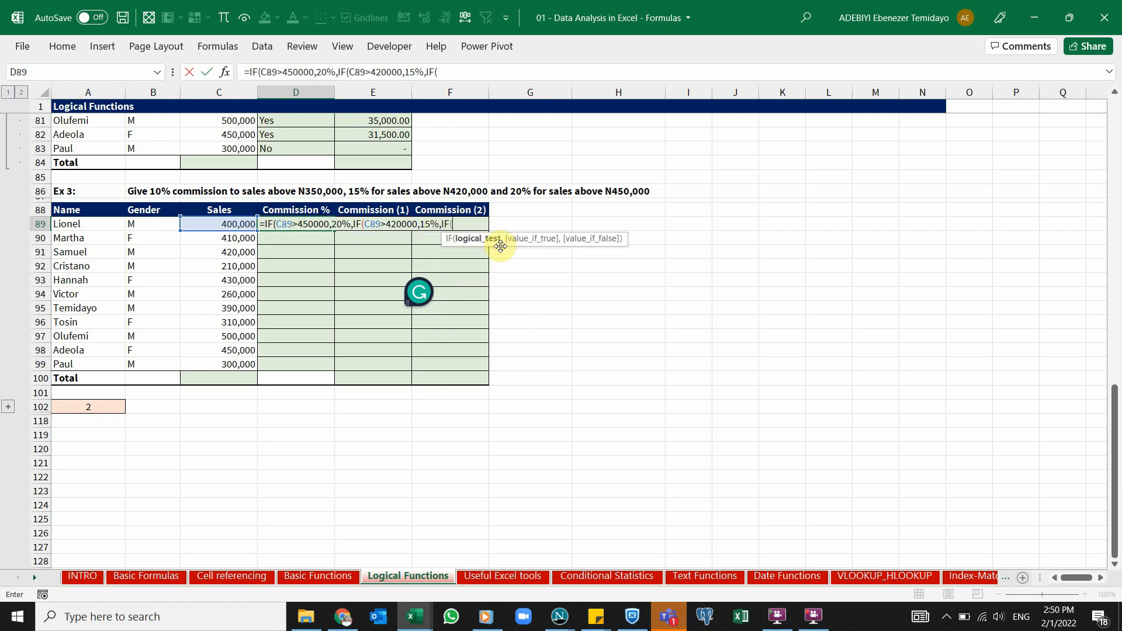
left_click(236, 224)
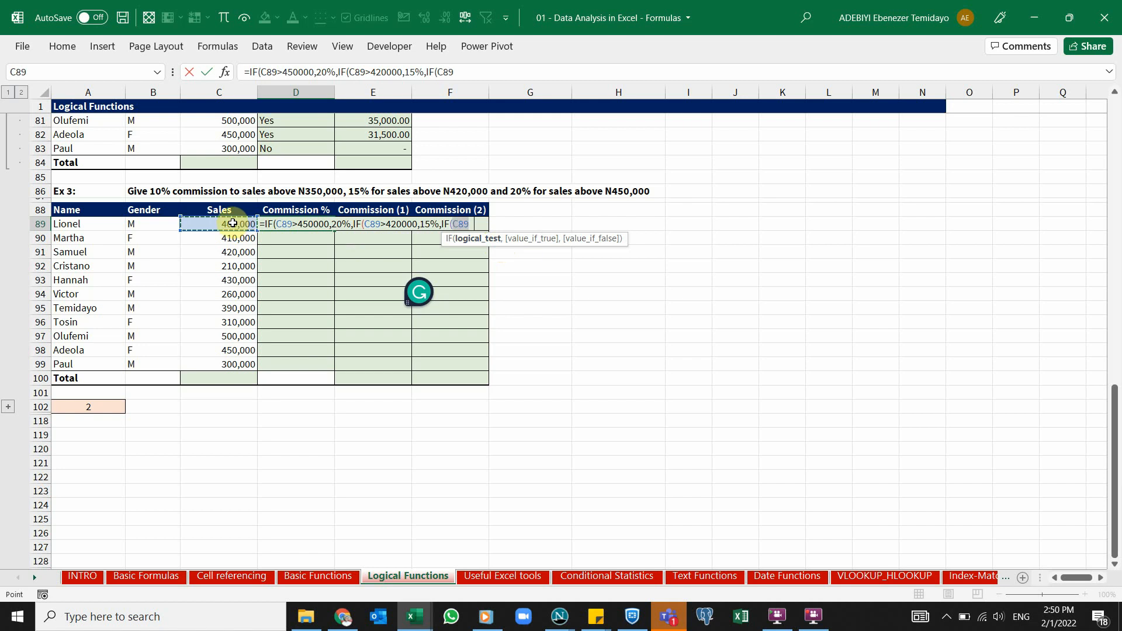
type(">350")
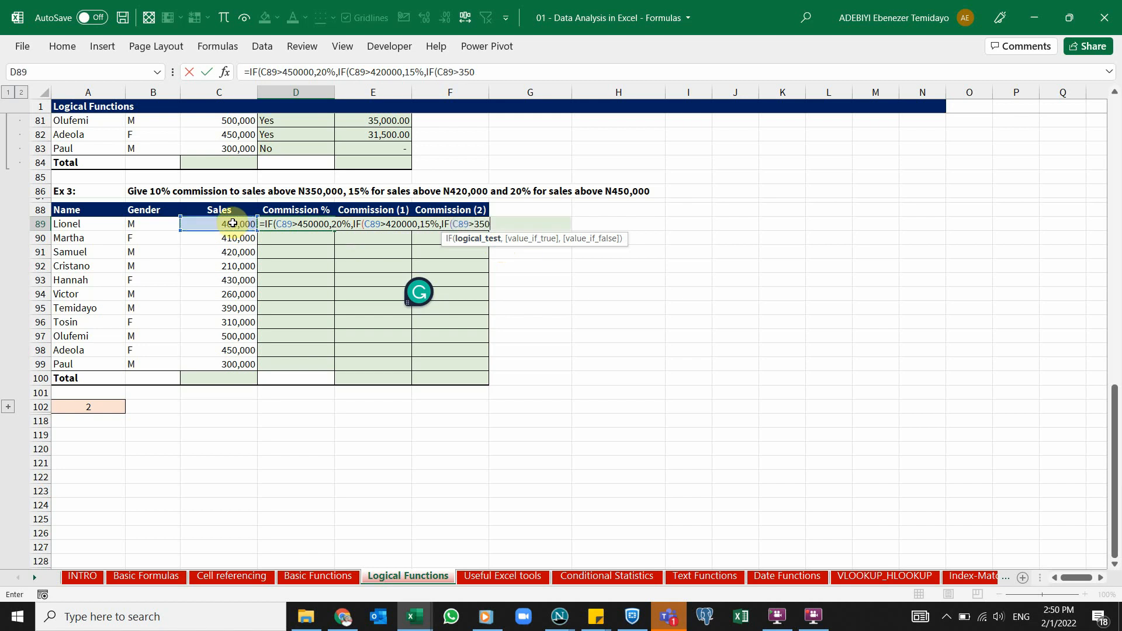
type("000,")
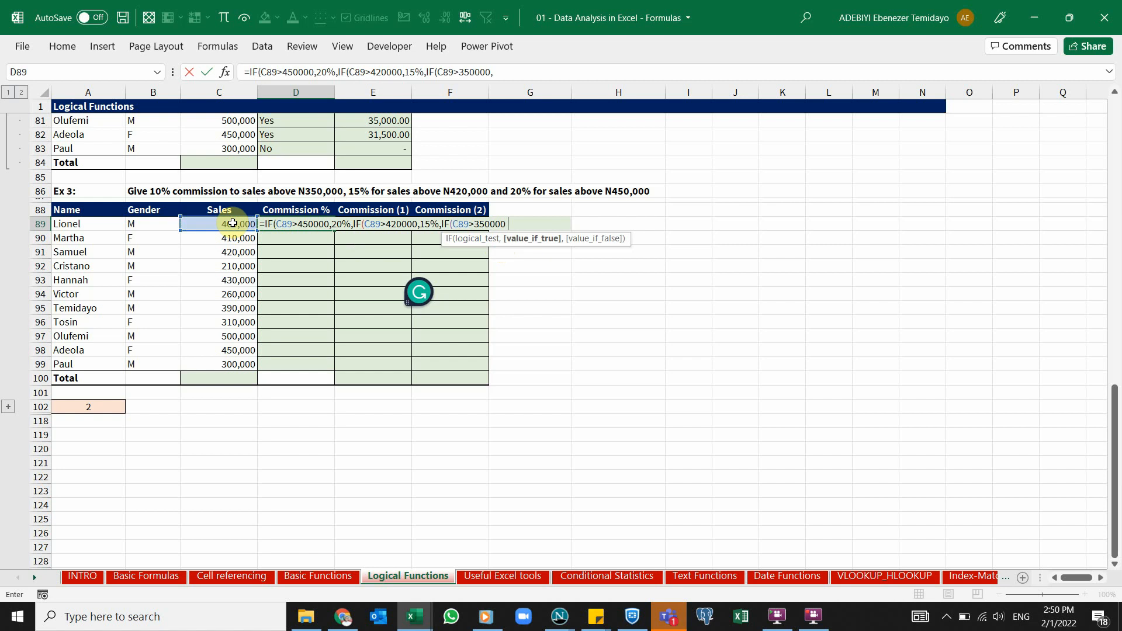
type("10")
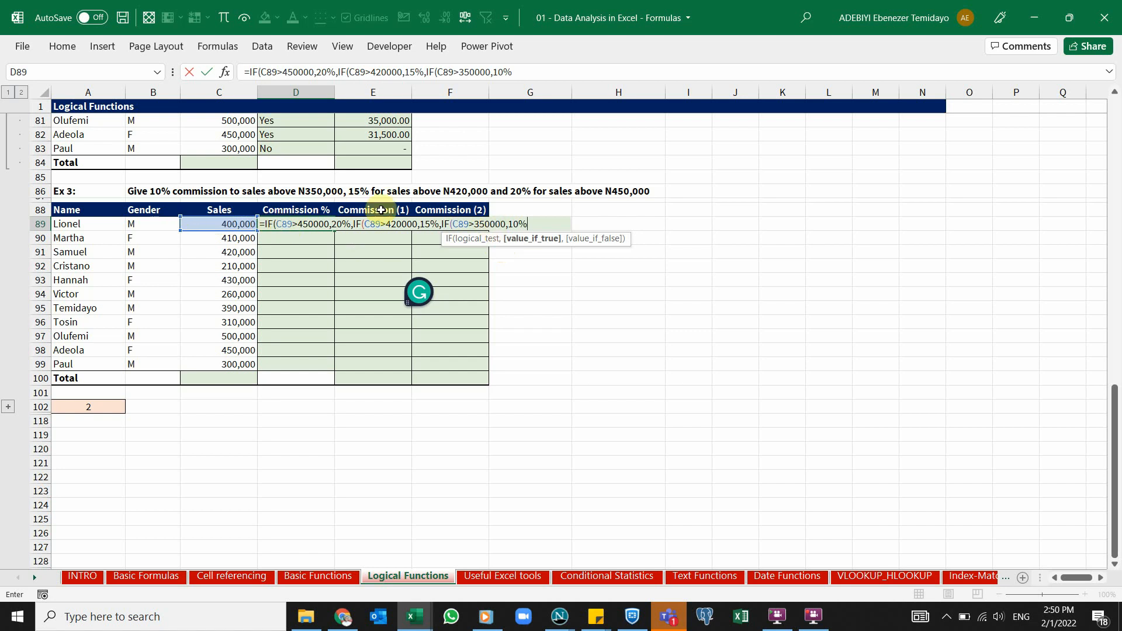
Examine each logical test, true value and nested IF in D89's formula, from the 450000 tier down to the 350000 tier
left_click_drag(295, 227, 309, 226)
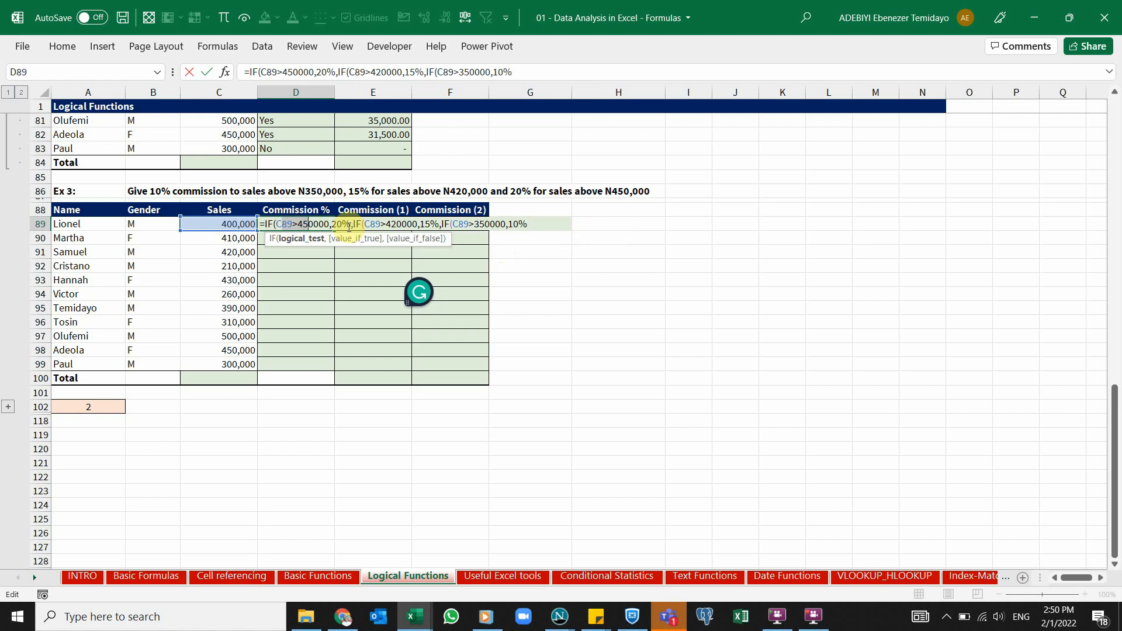
left_click(343, 226)
left_click(354, 225)
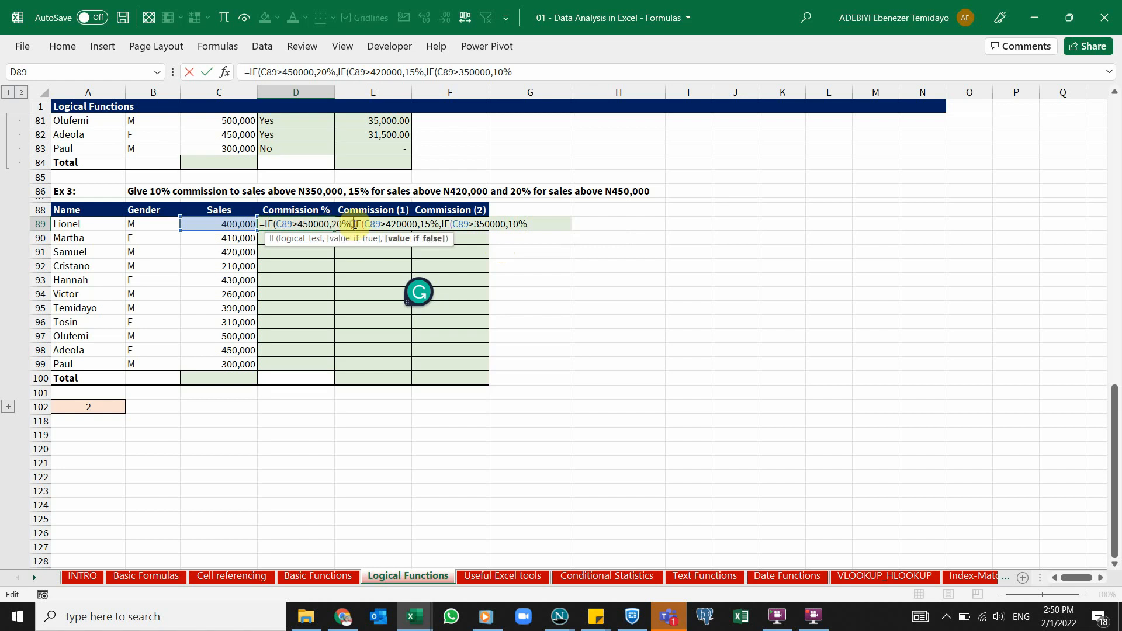
left_click_drag(375, 226, 403, 227)
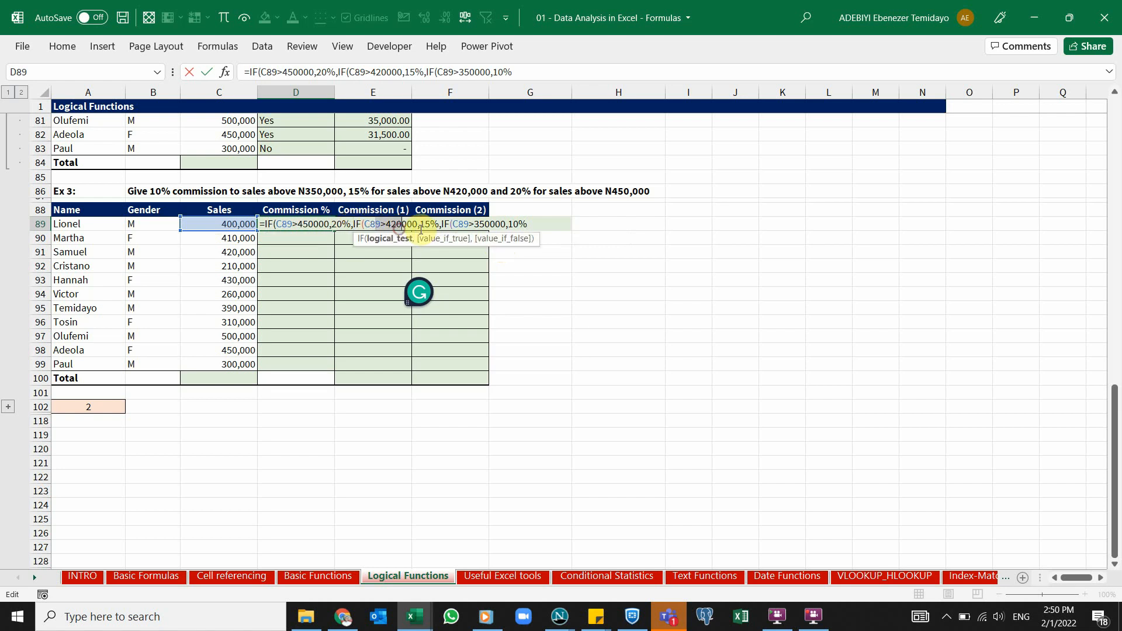
left_click(428, 228)
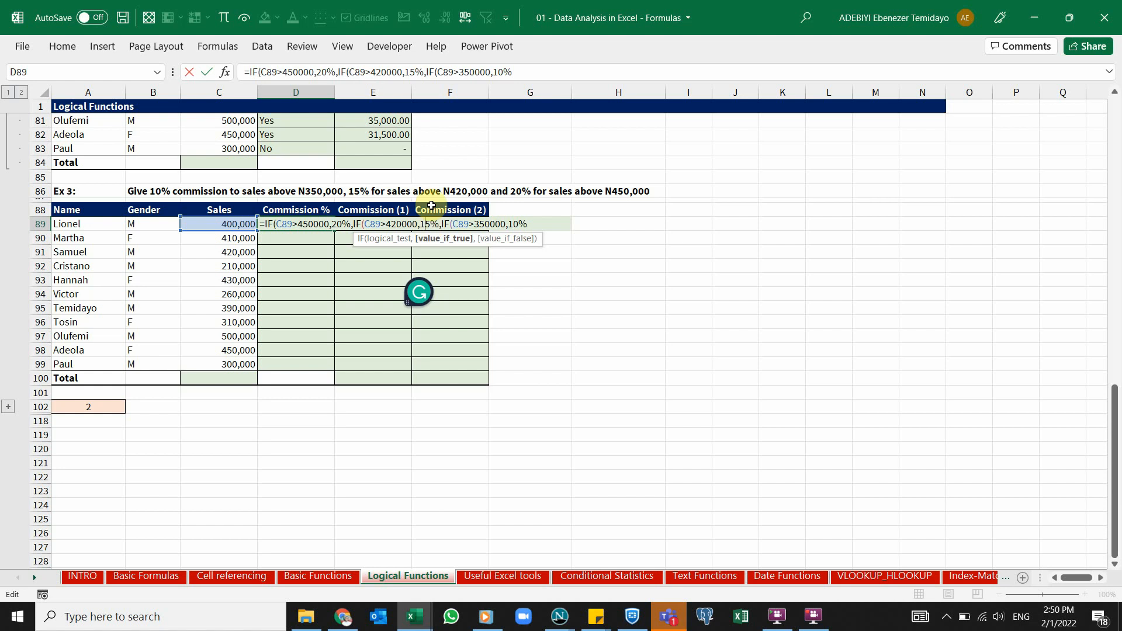
left_click(439, 225)
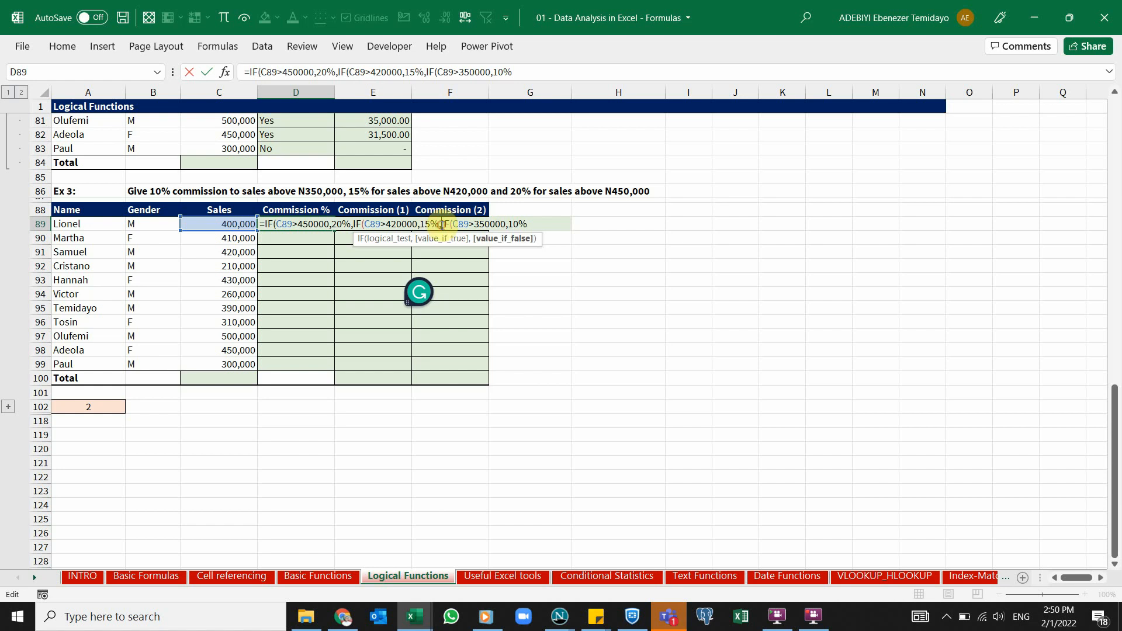
left_click(474, 225)
left_click(512, 227)
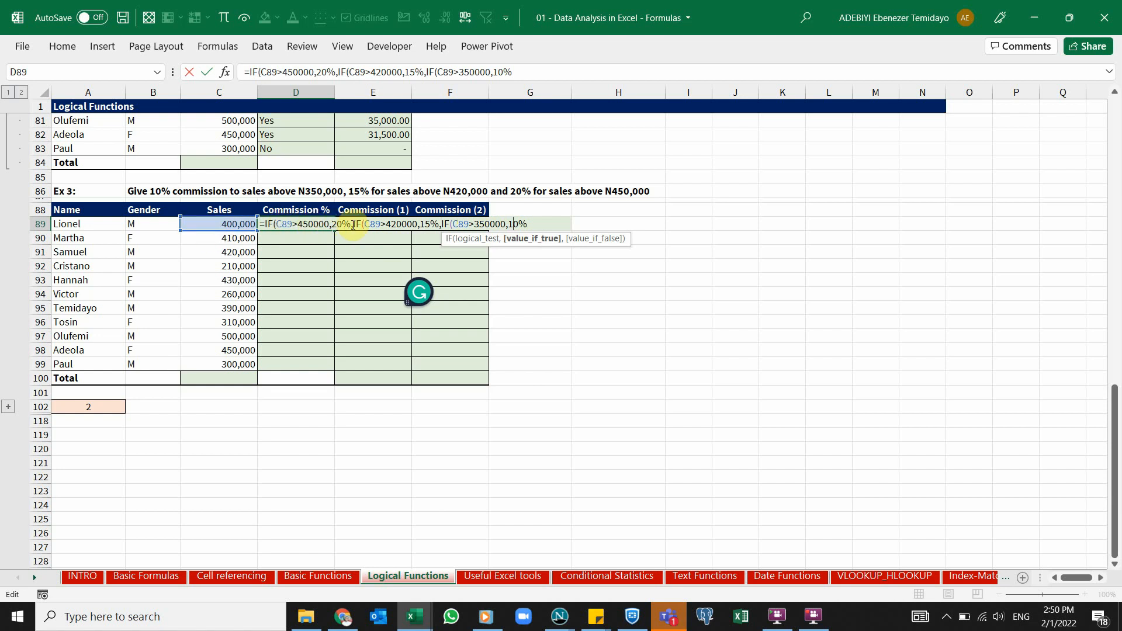
left_click_drag(350, 224, 567, 228)
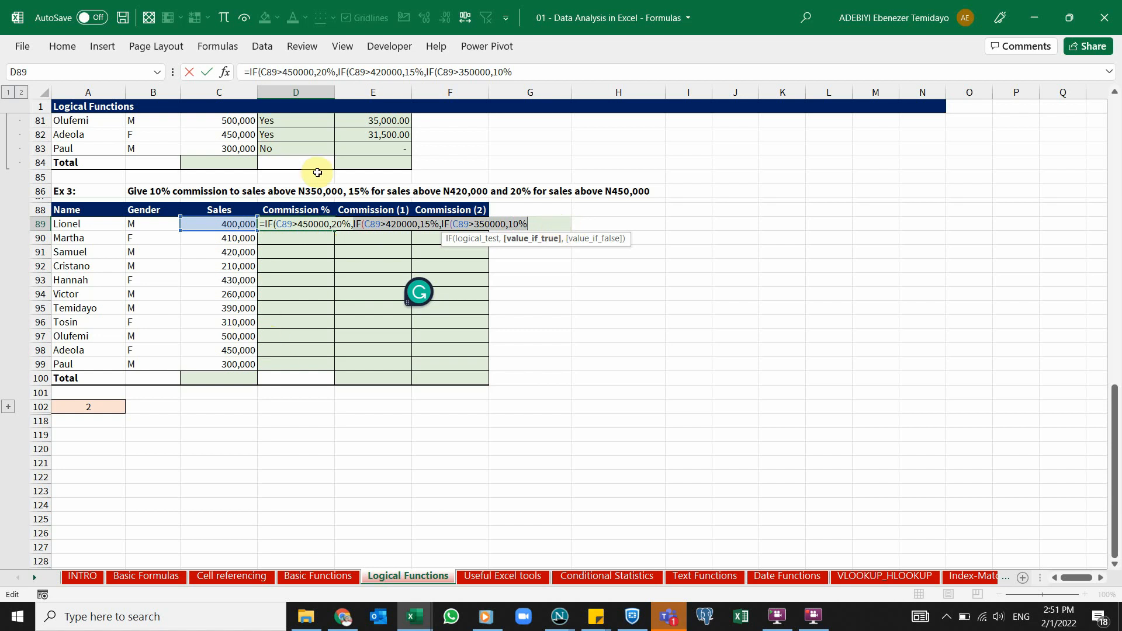
left_click(533, 225)
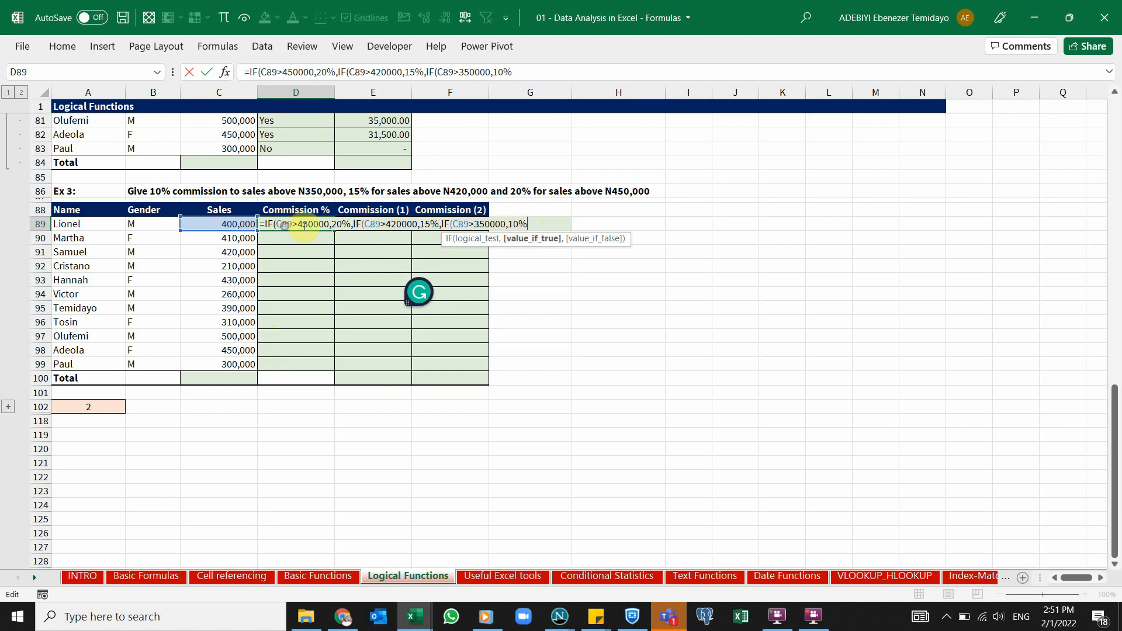
left_click_drag(288, 225, 507, 225)
left_click(527, 225)
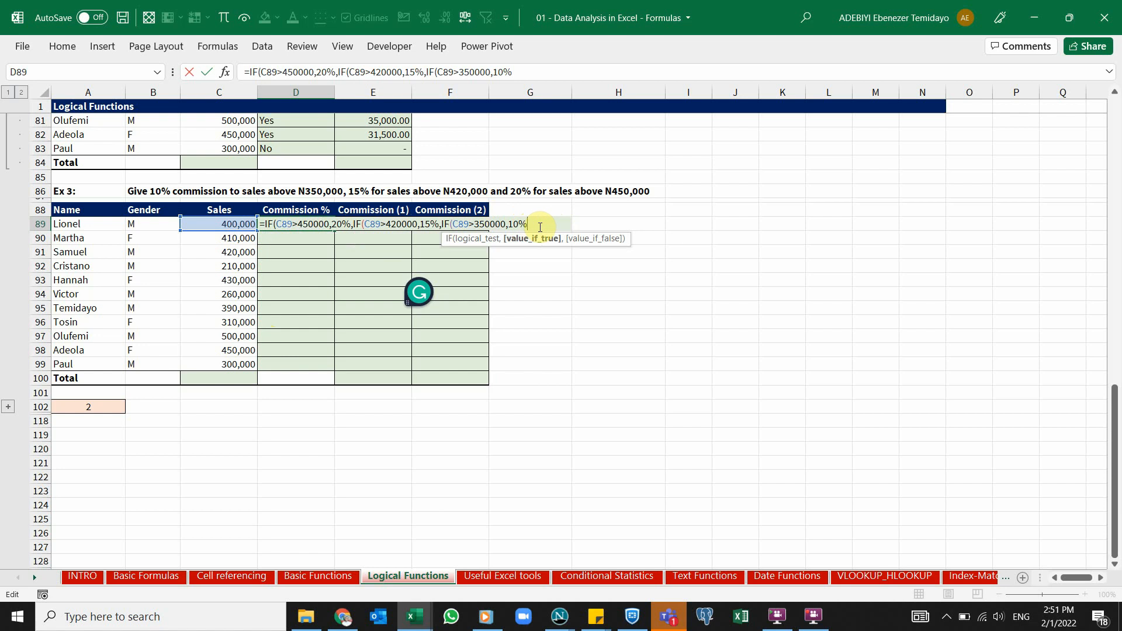
Finish D89's nested IF with 0 as the last value if false, closing all three IFs, and fill the formula down to D99
type(",")
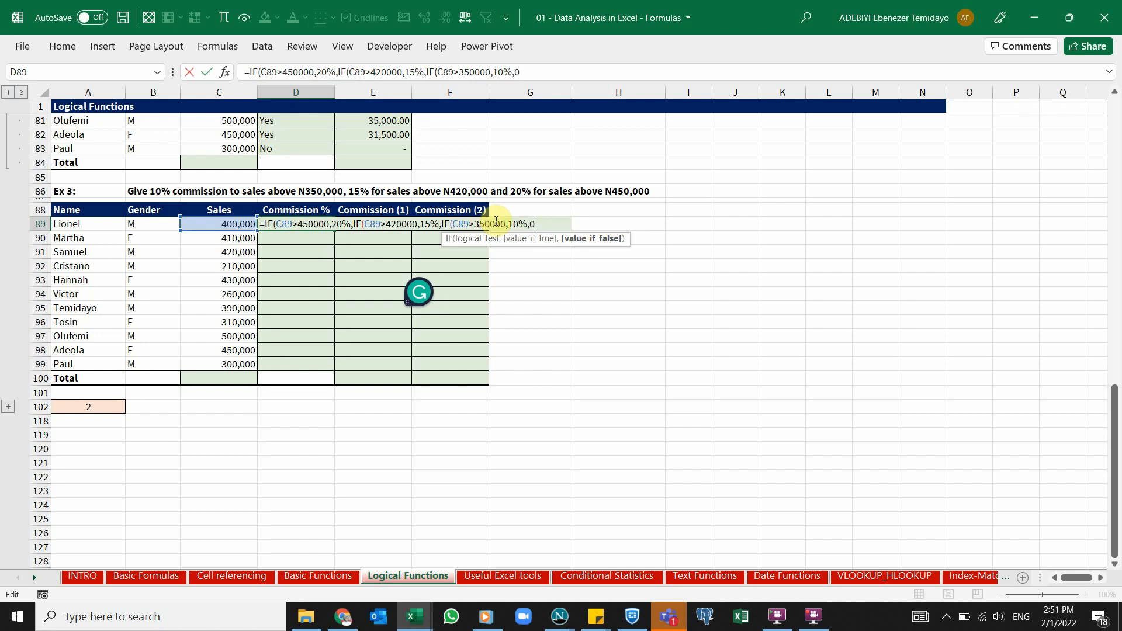
type("0)")
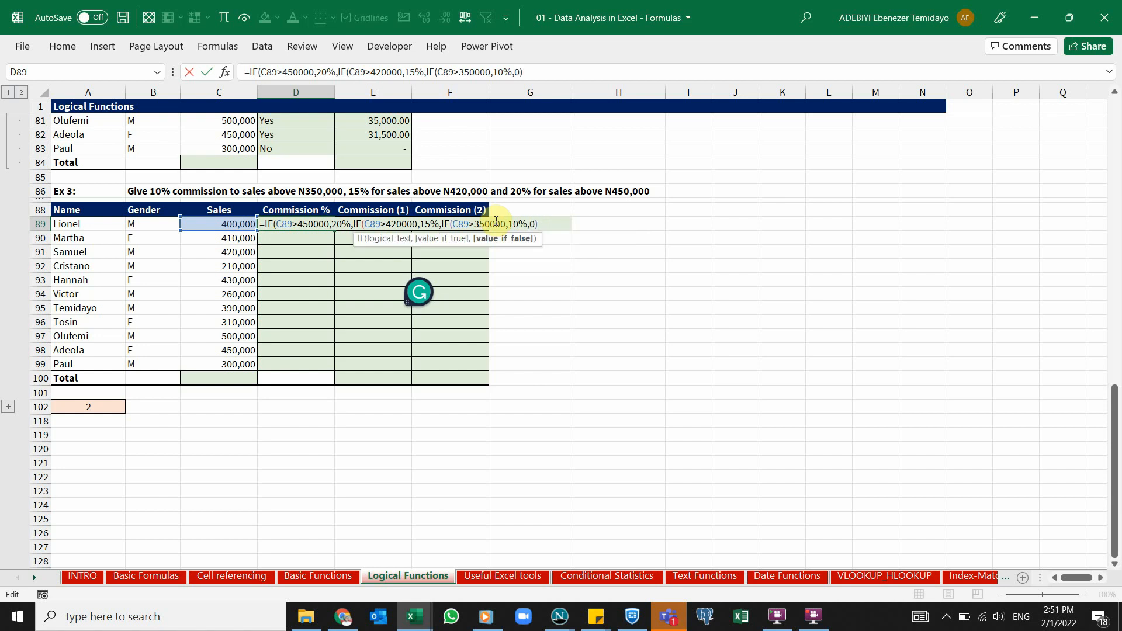
key("BackSpace")
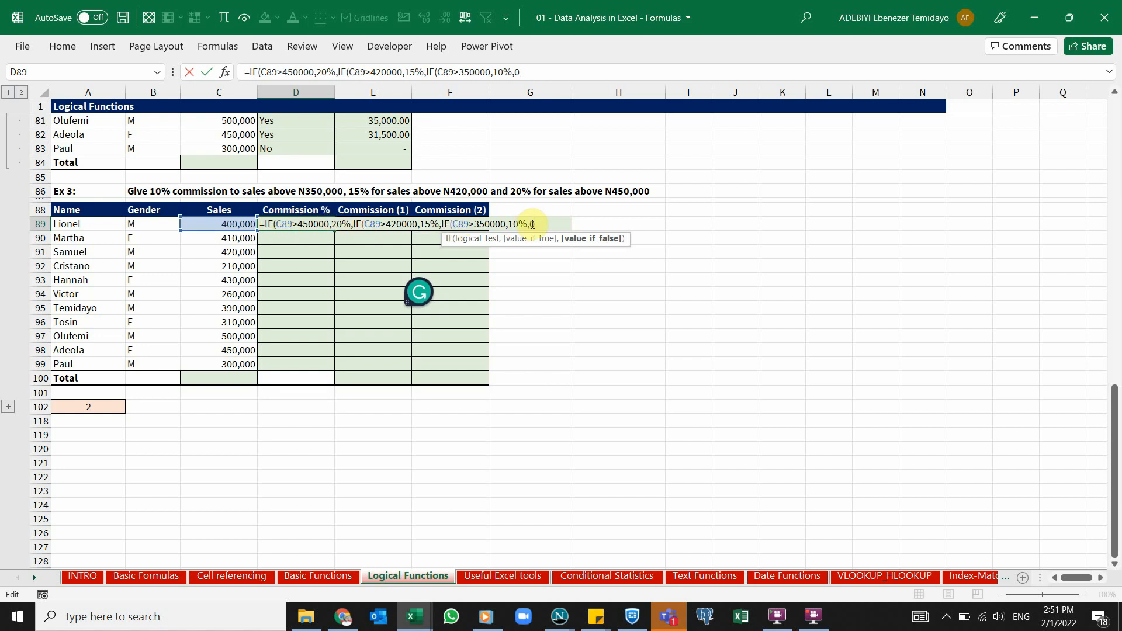
type(")")
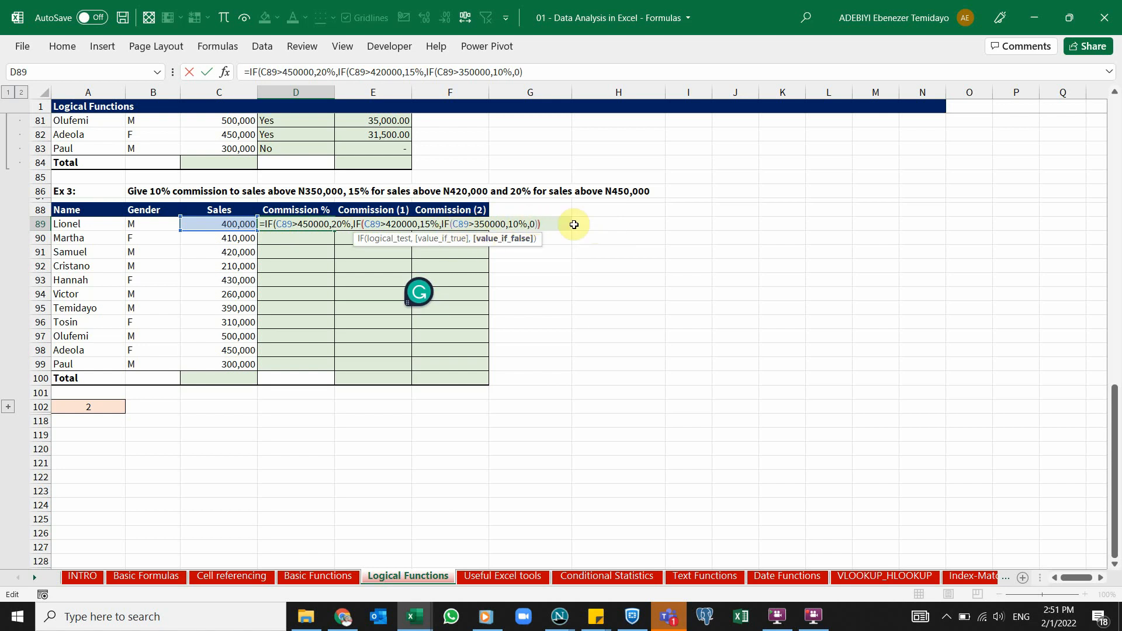
type(")")
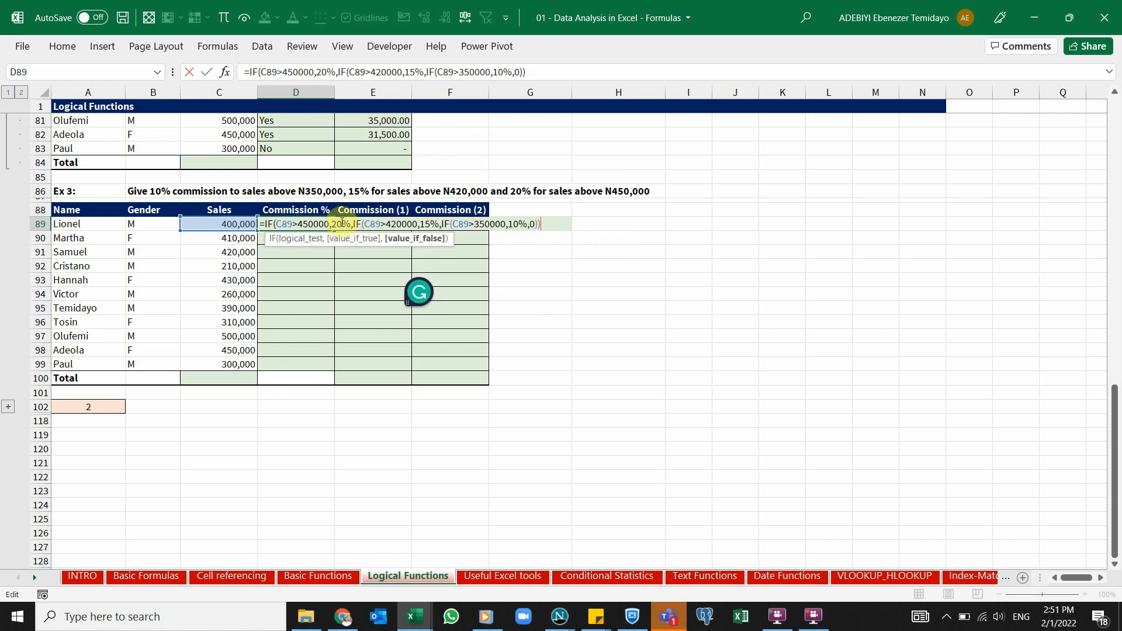
type(")")
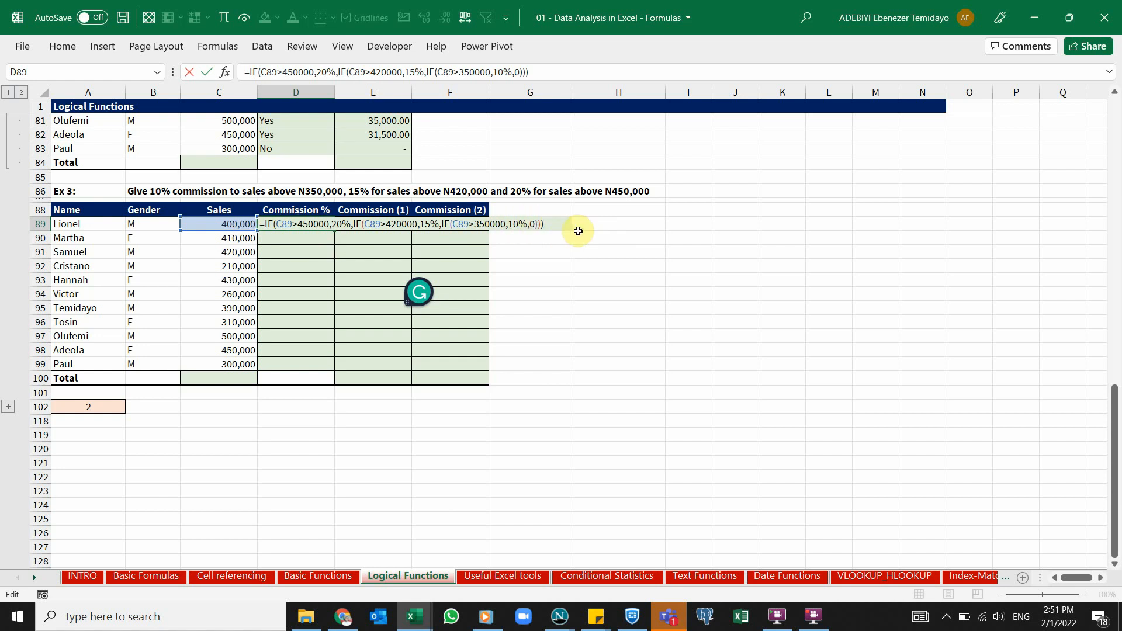
key("ctrl+Return")
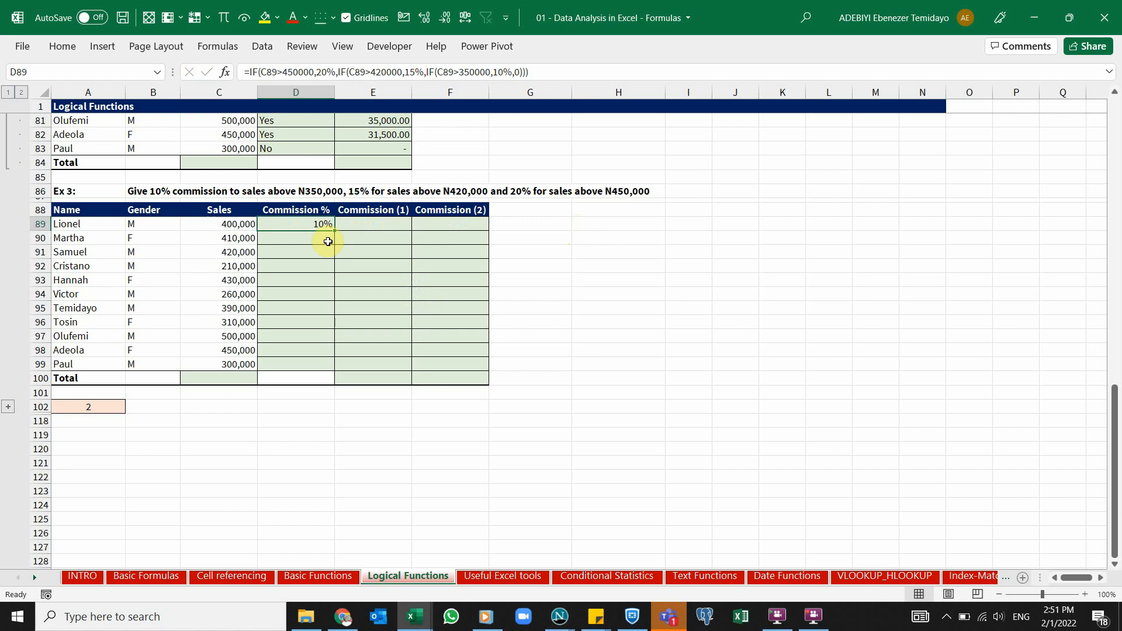
left_click_drag(335, 228, 343, 366)
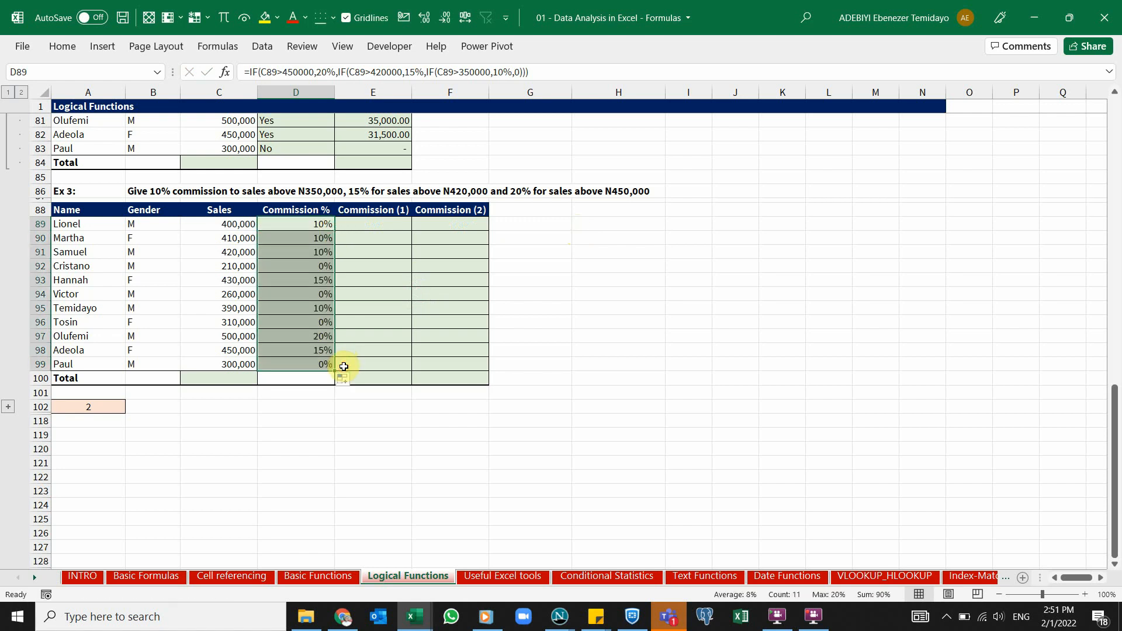
Step through the nested IF in D97 with Evaluate Formula until its final result, and close the evaluation
left_click(281, 337)
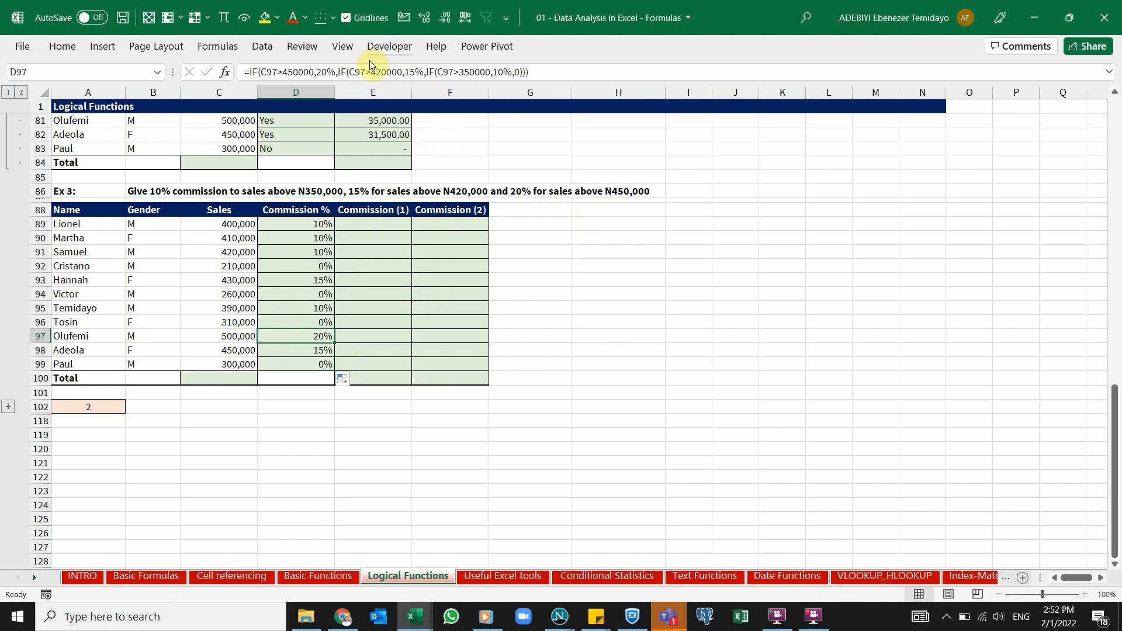
left_click(219, 46)
left_click(696, 107)
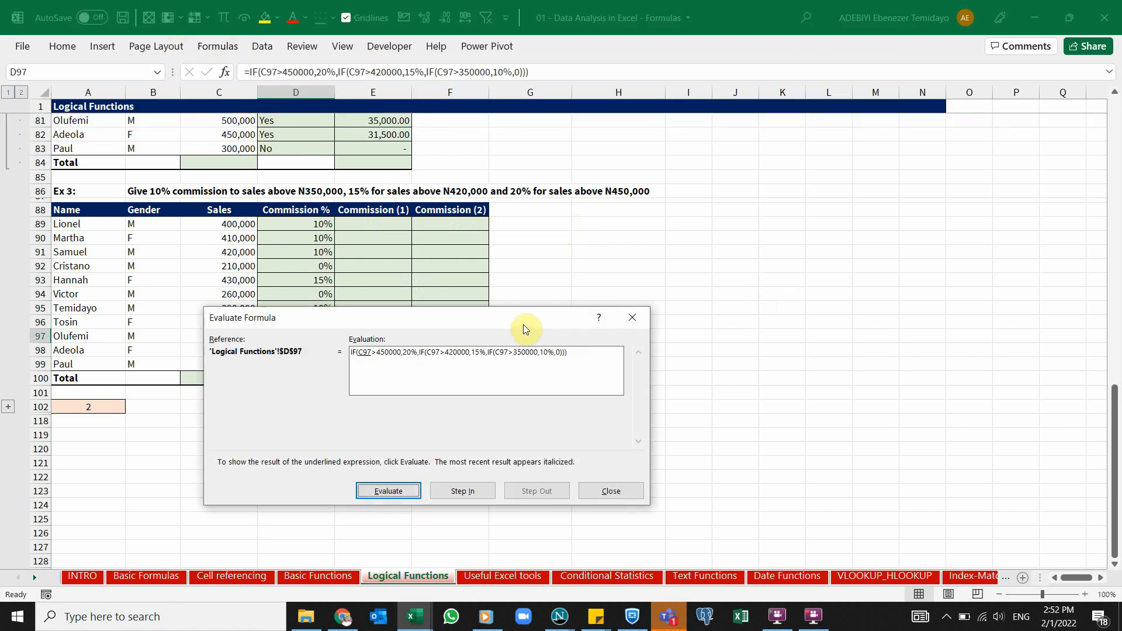
left_click_drag(733, 207, 766, 187)
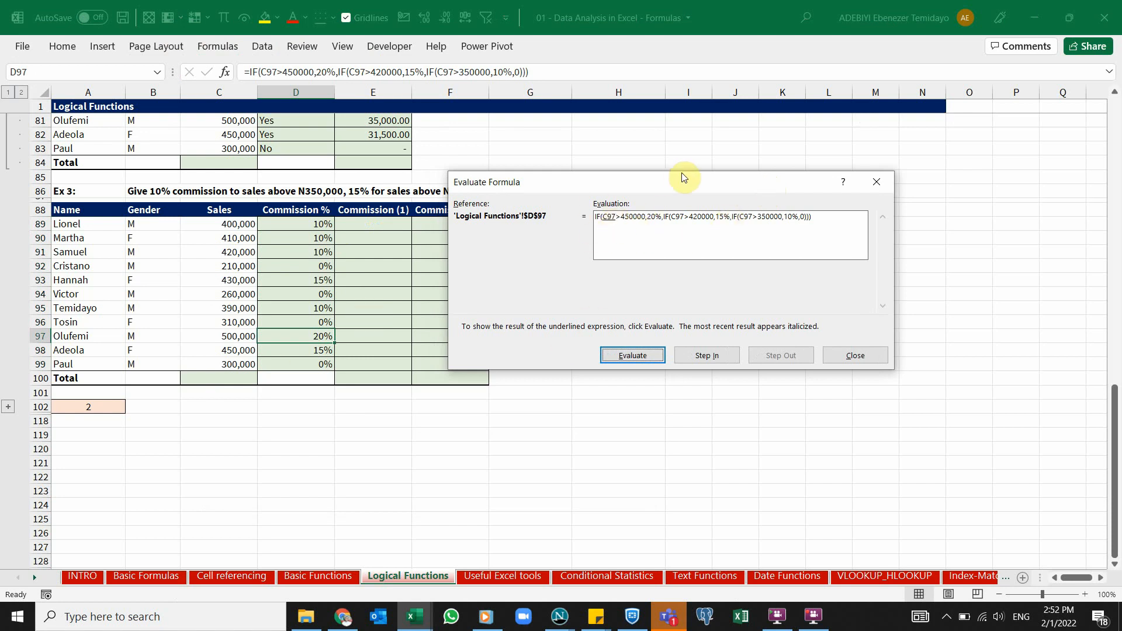
left_click(648, 354)
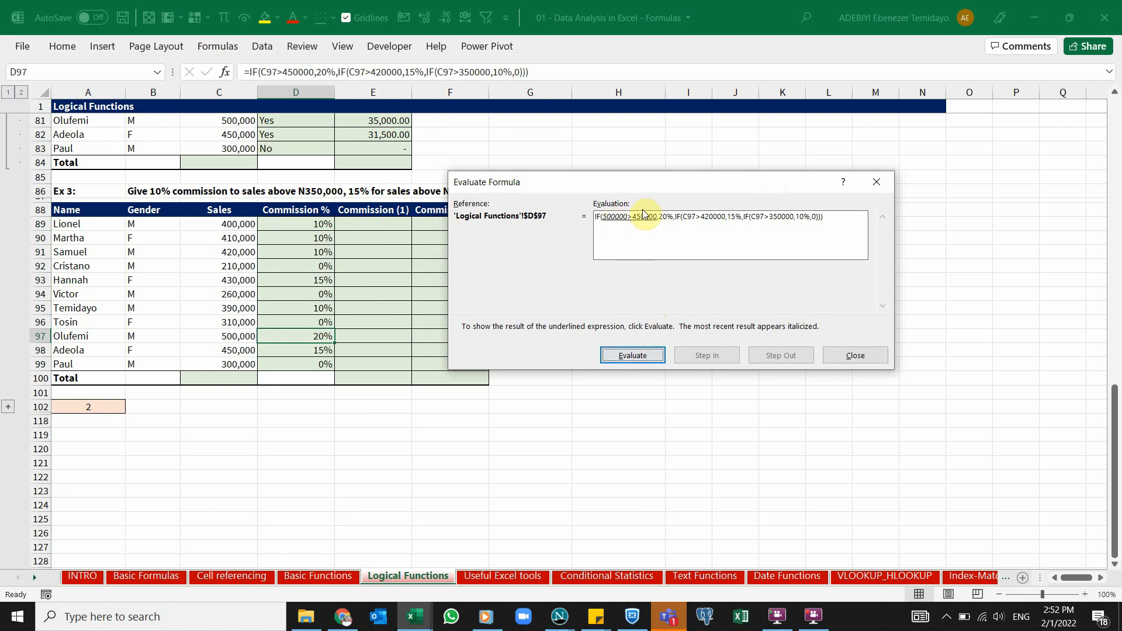
left_click(653, 360)
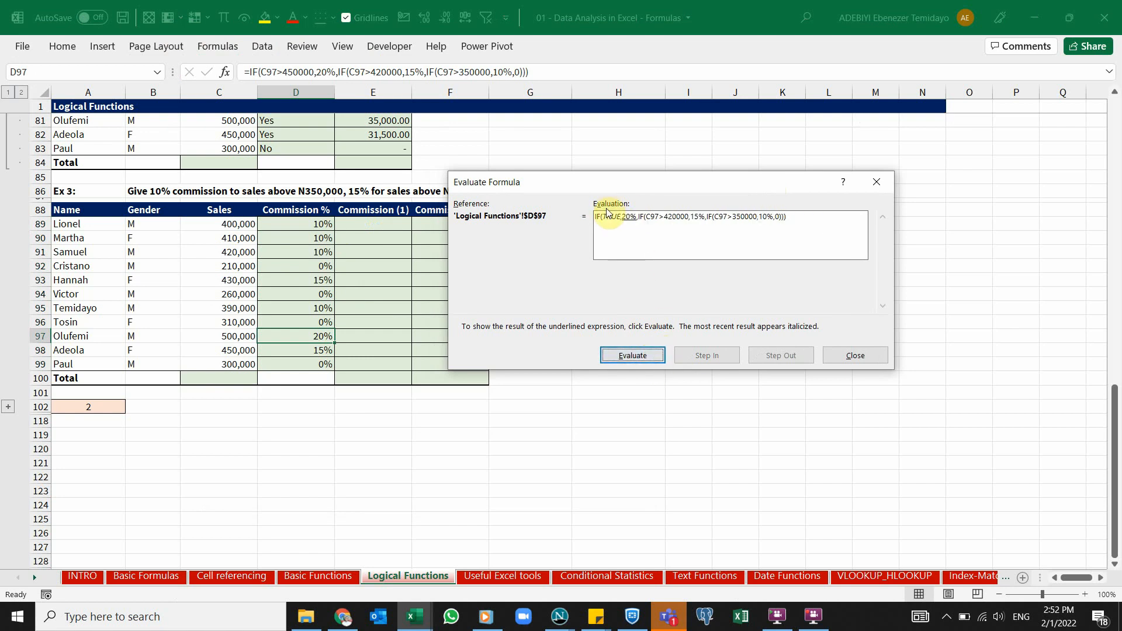
left_click(637, 355)
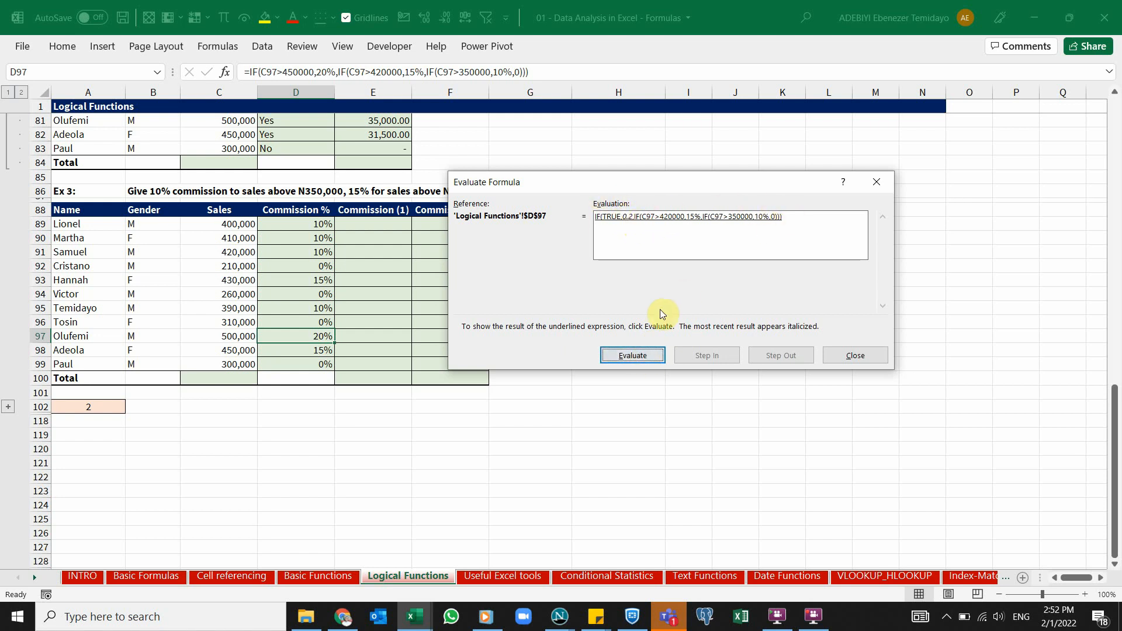
left_click(635, 356)
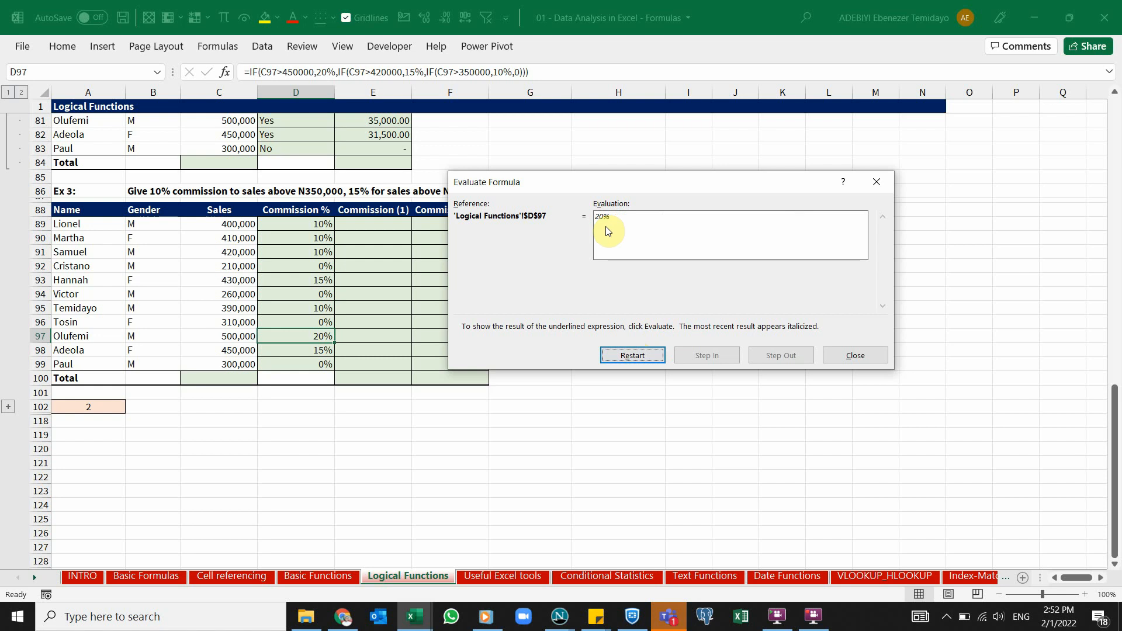
left_click(856, 349)
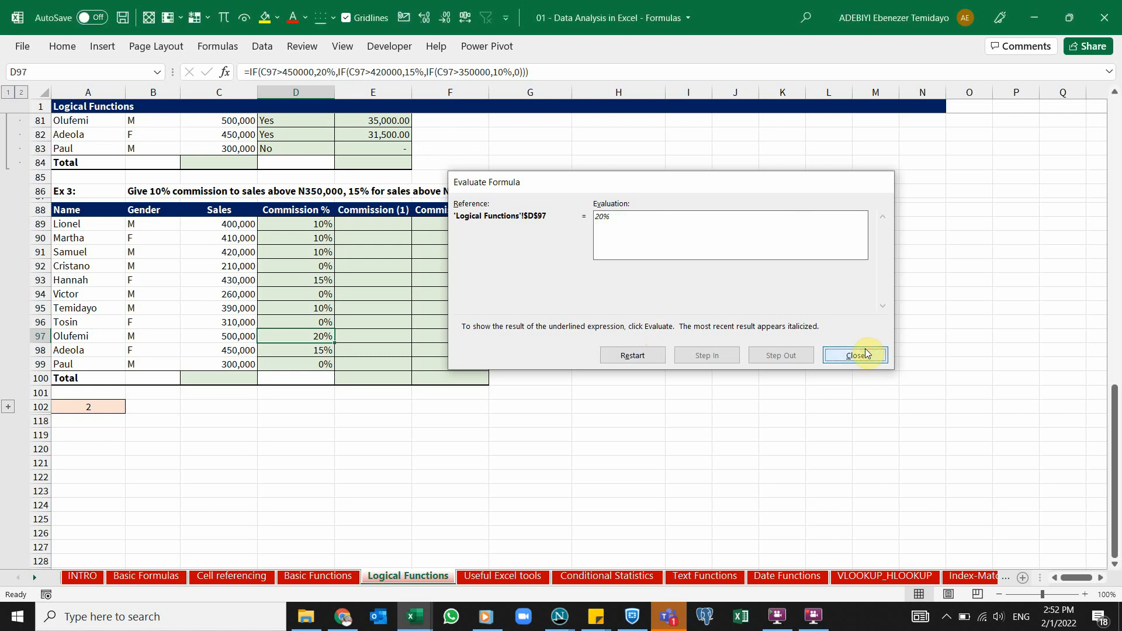
Evaluate the commission percentage formula in D93 stage by stage to its final result, and close the evaluation
left_click(311, 281)
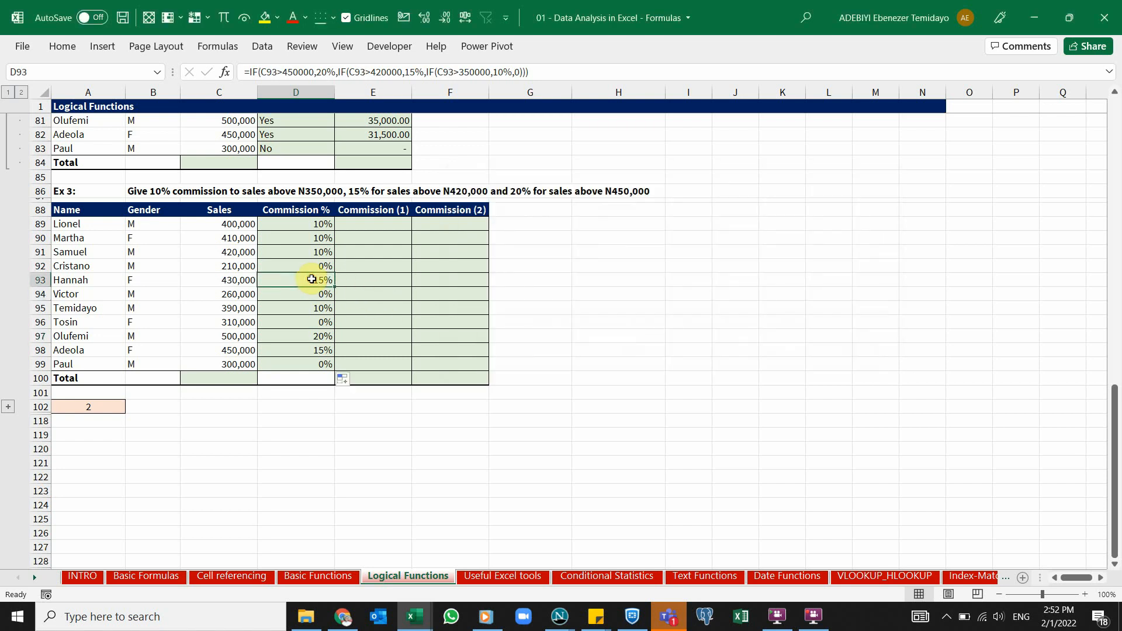
left_click(218, 47)
left_click(695, 105)
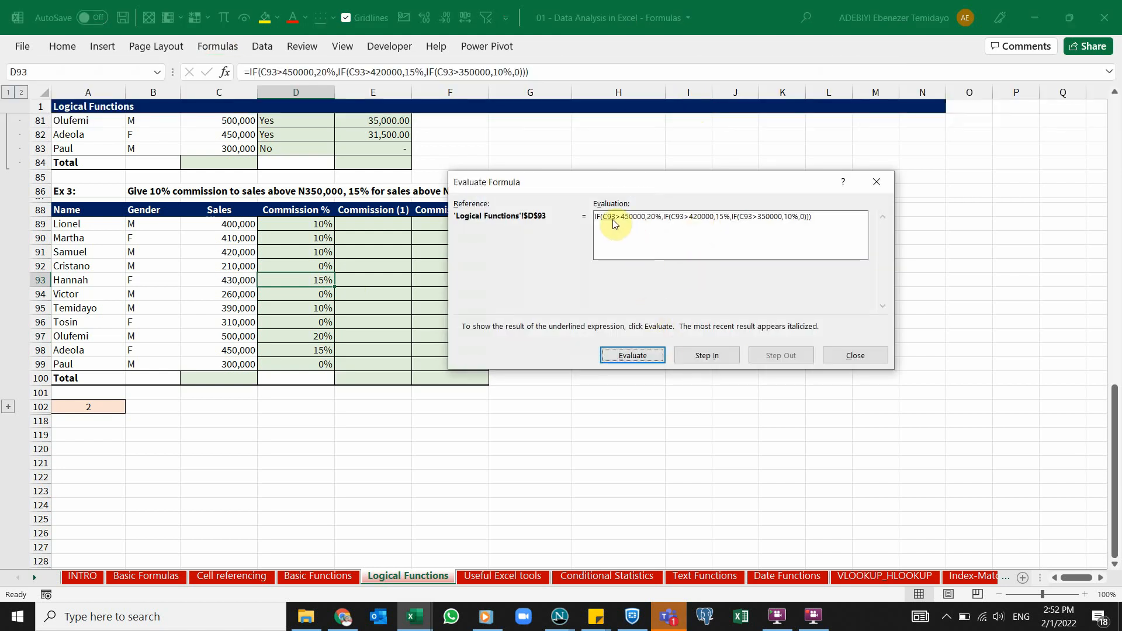
left_click(645, 354)
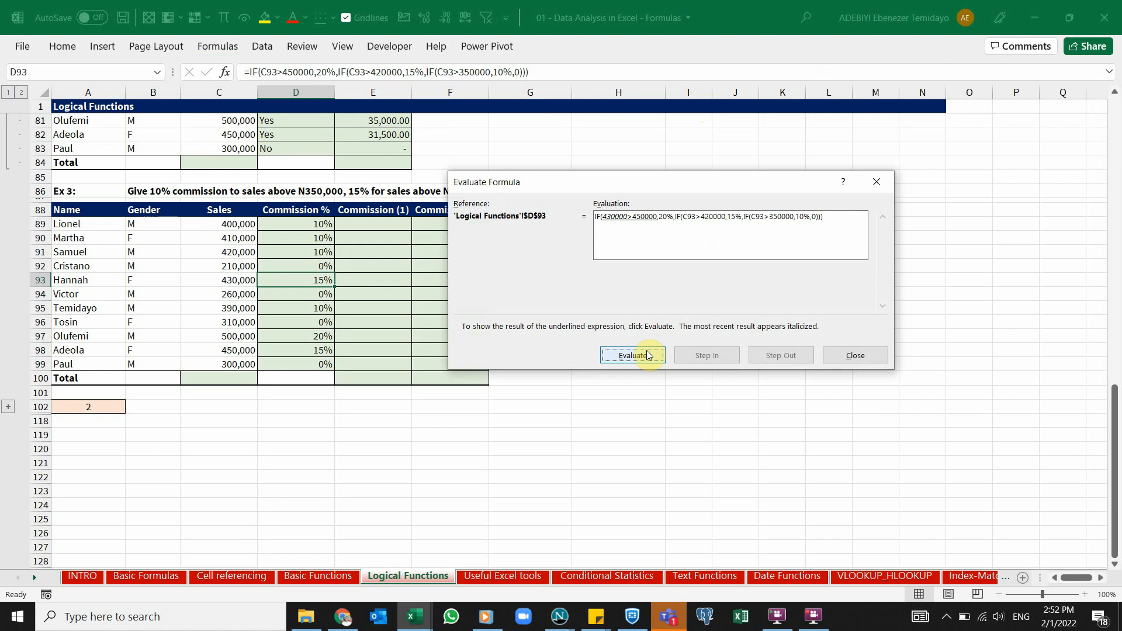
left_click(647, 354)
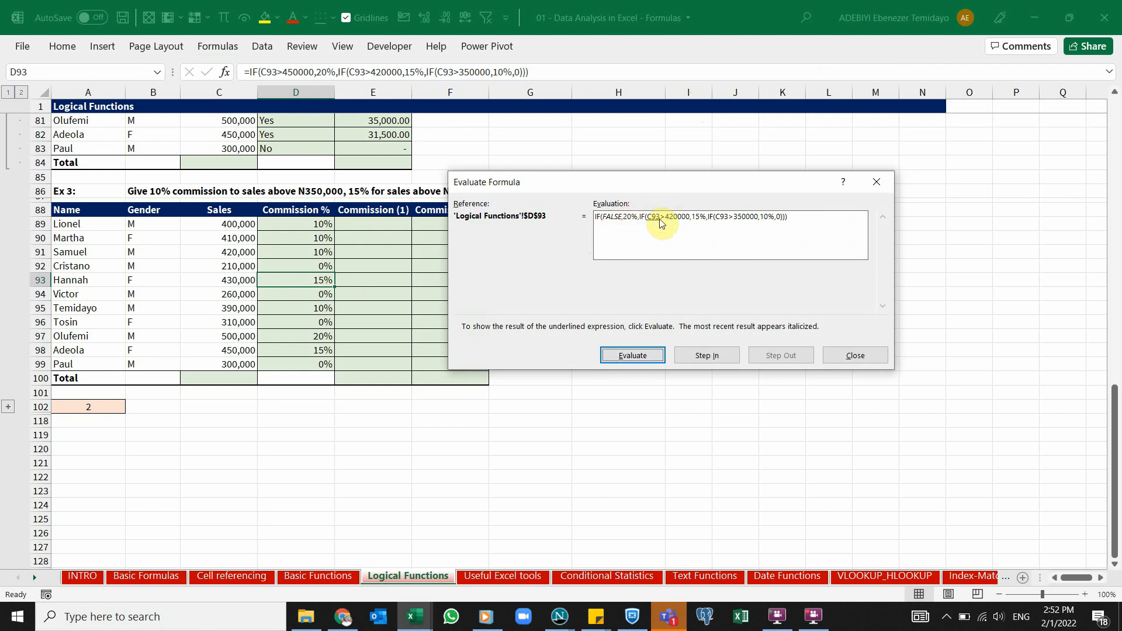
left_click(626, 354)
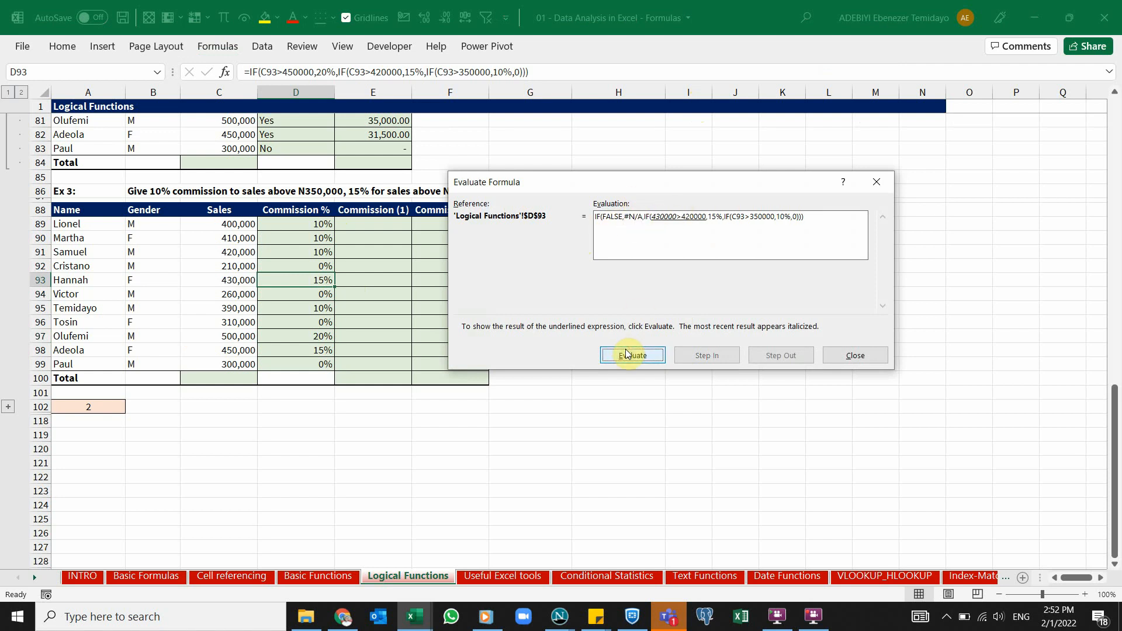
left_click(628, 354)
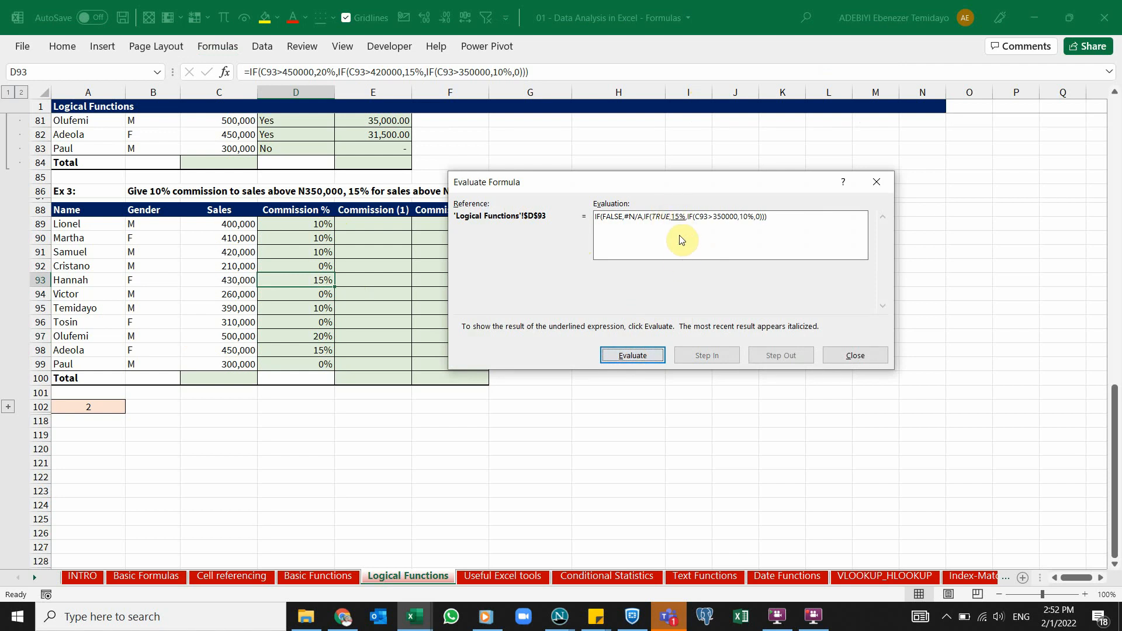
left_click(641, 361)
left_click(635, 358)
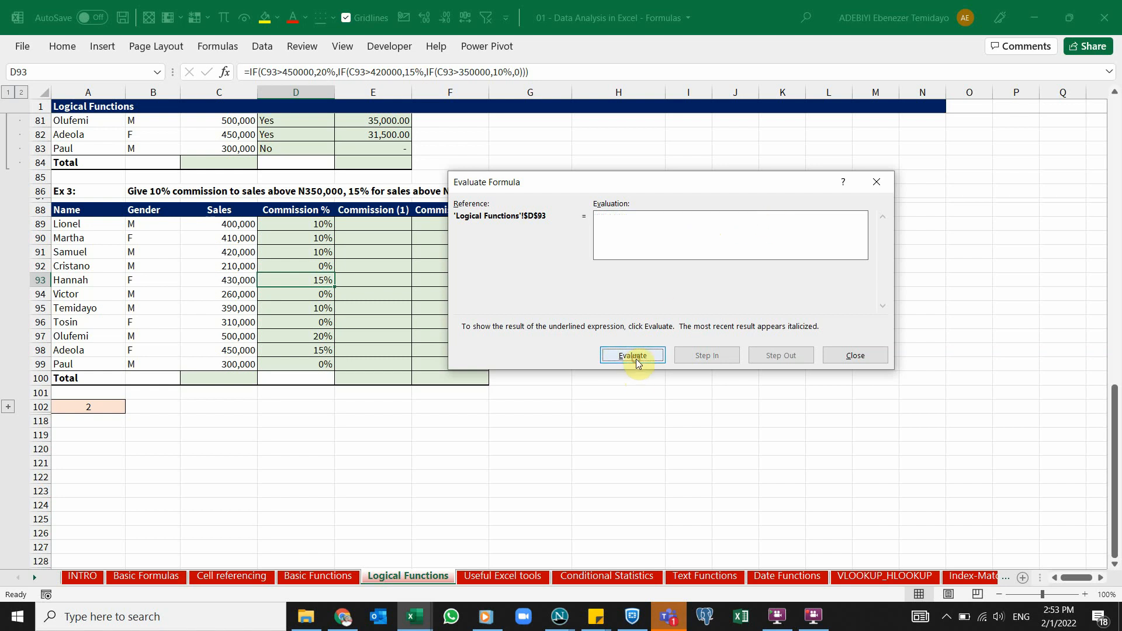
left_click(637, 354)
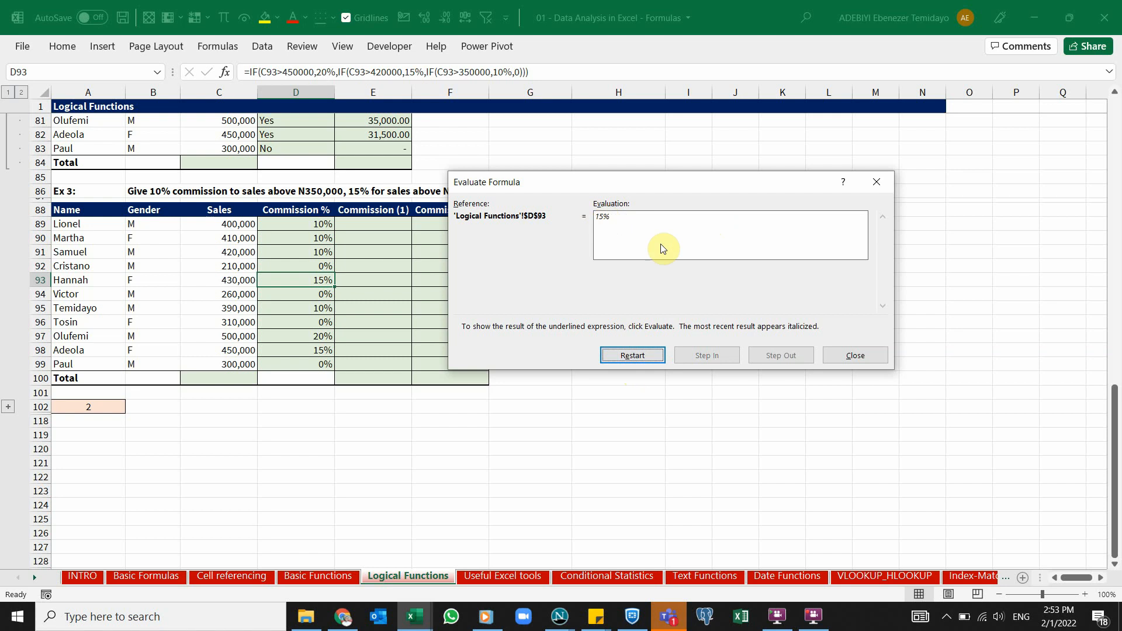
left_click(844, 356)
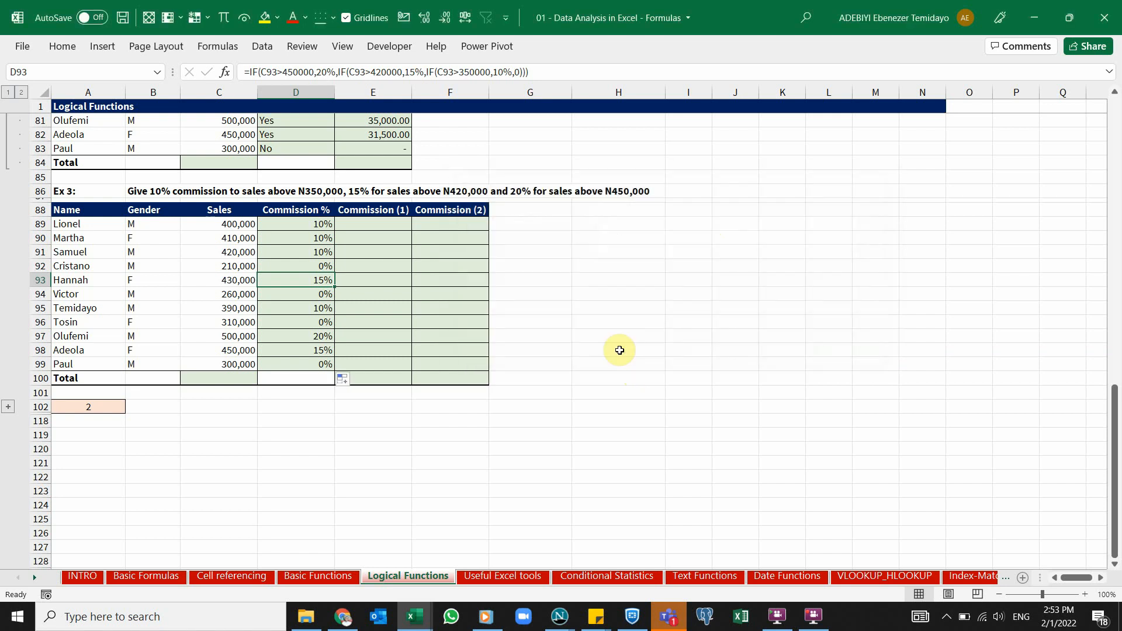
Step through the nested IF in D94 with Evaluate Formula to its final result, and close the evaluation
left_click(311, 308)
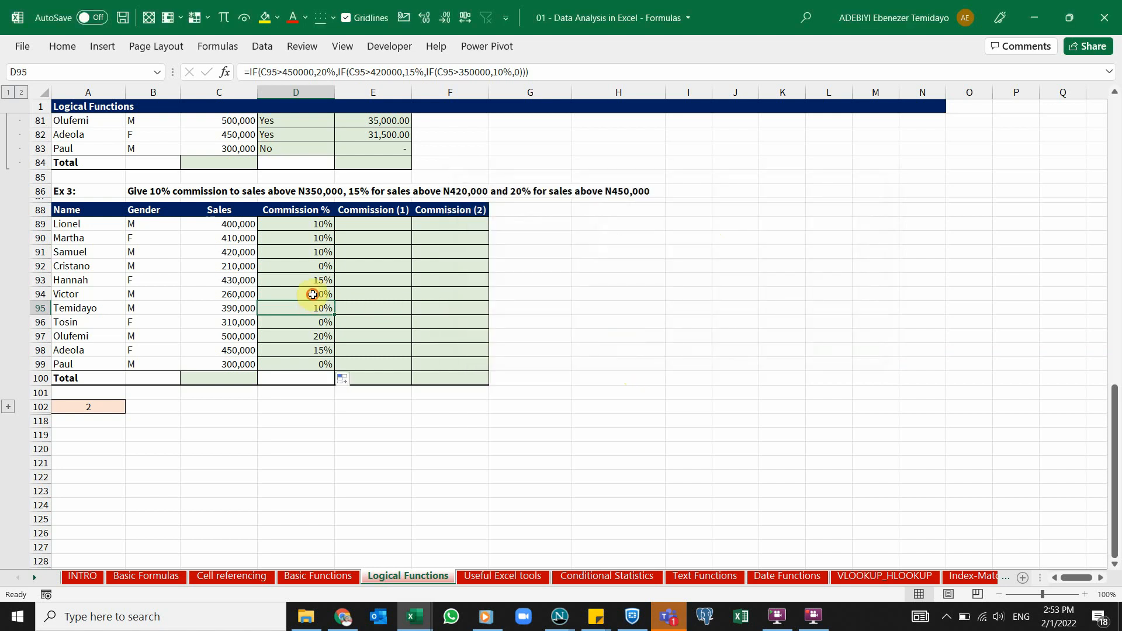
left_click(311, 294)
left_click(219, 46)
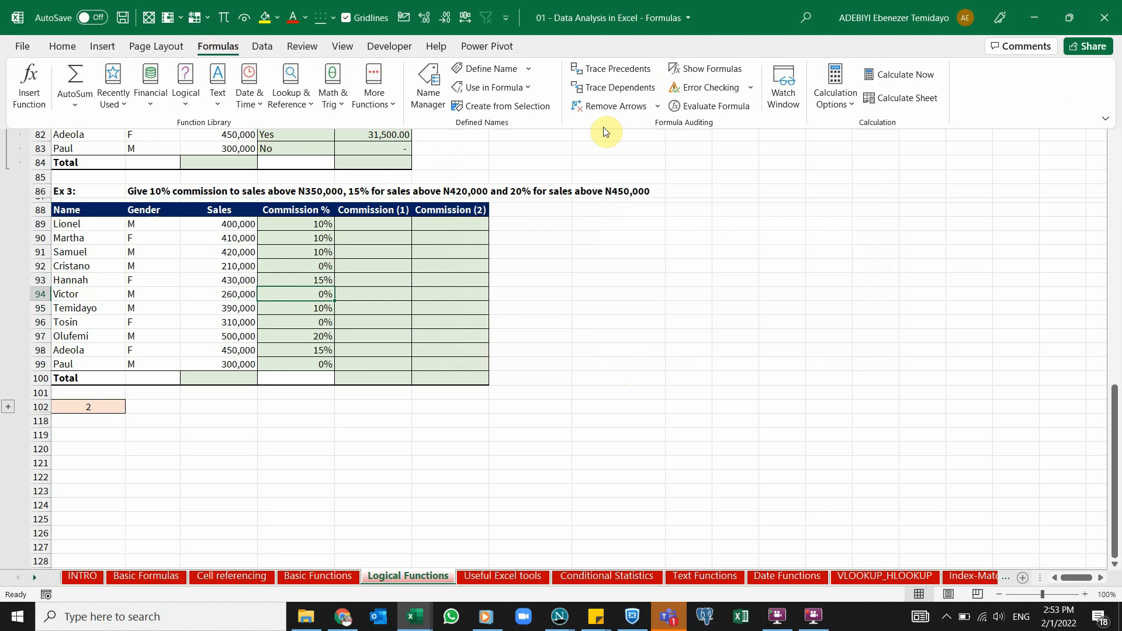
left_click(676, 105)
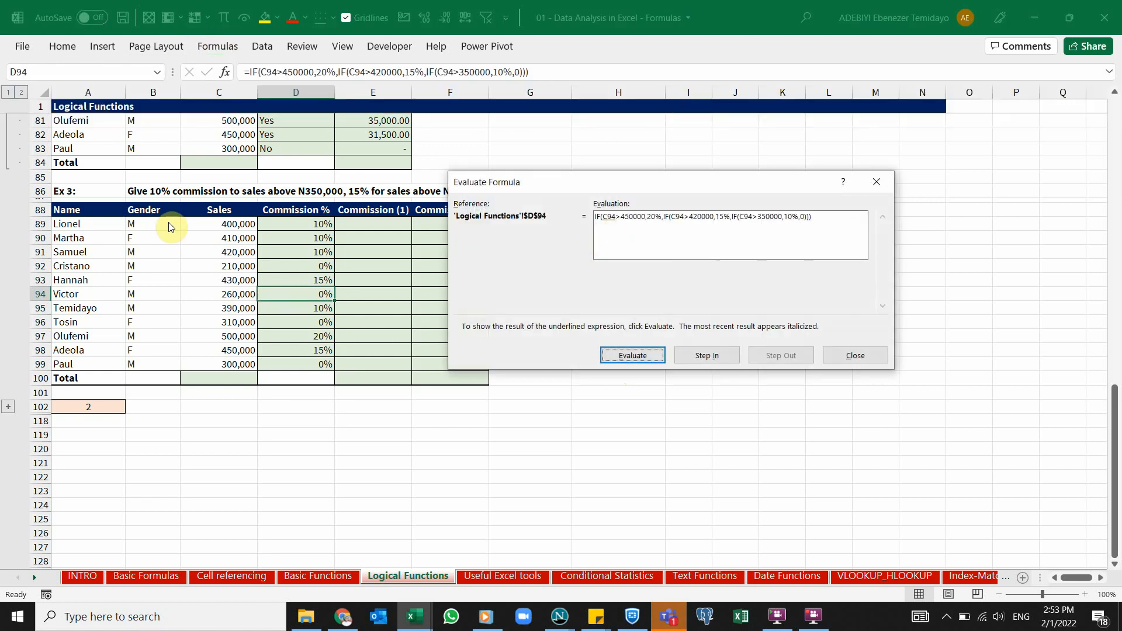
left_click(624, 360)
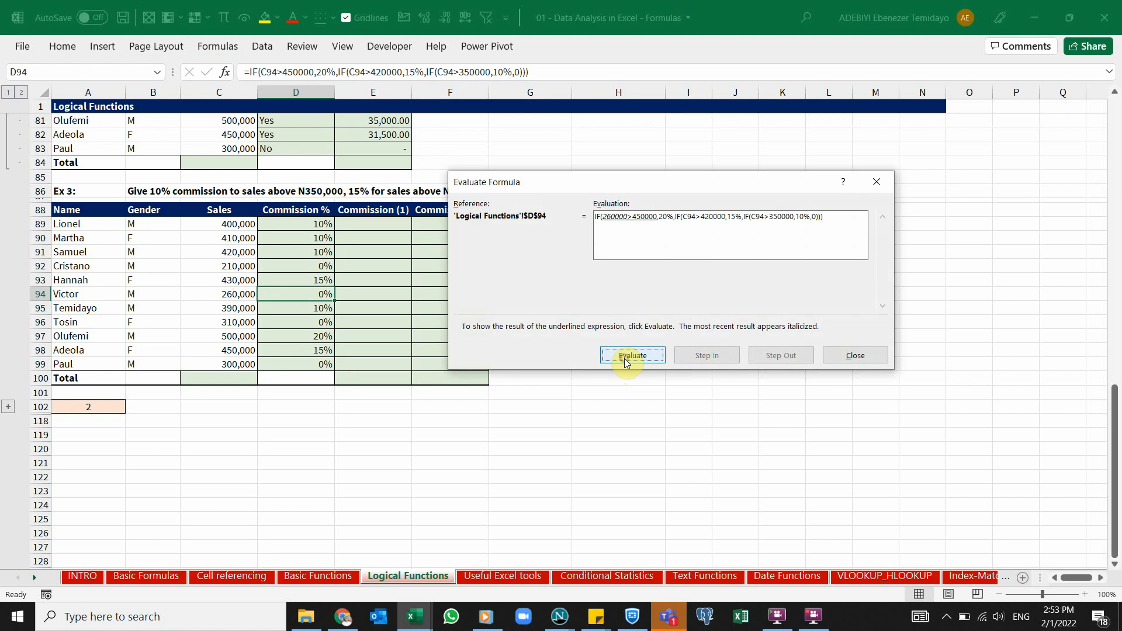
left_click(625, 361)
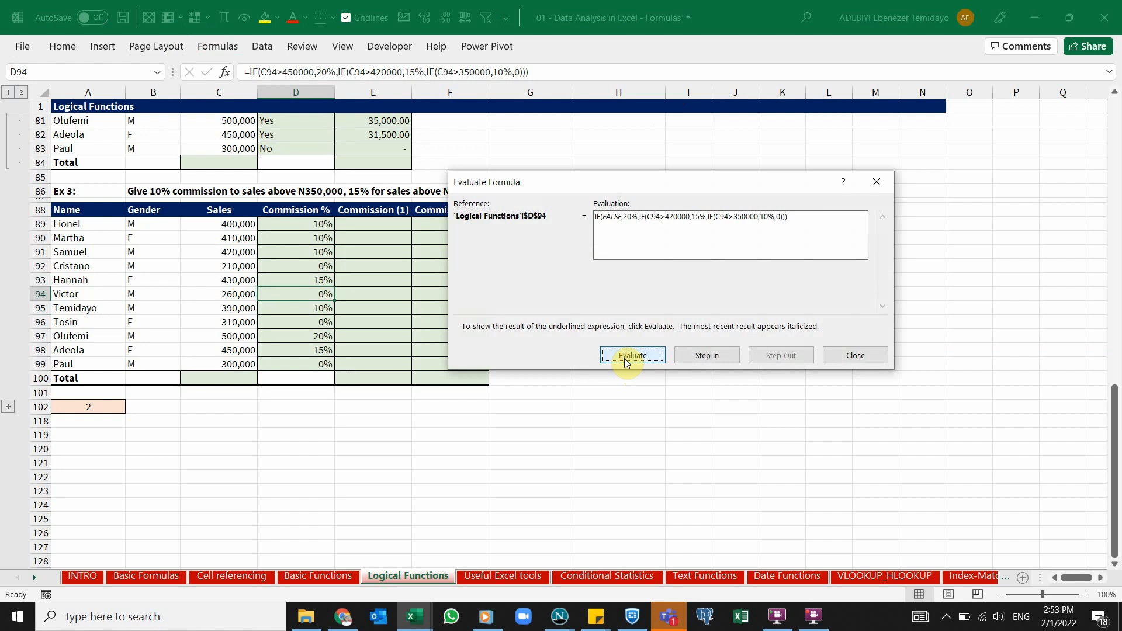
left_click(625, 361)
left_click(624, 360)
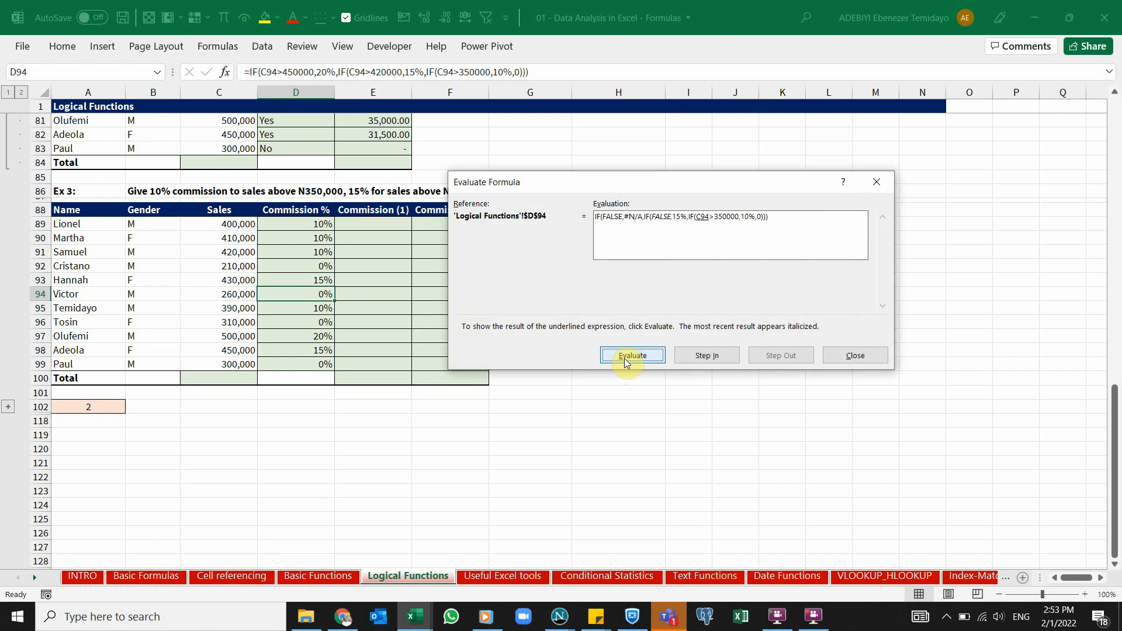
left_click(624, 358)
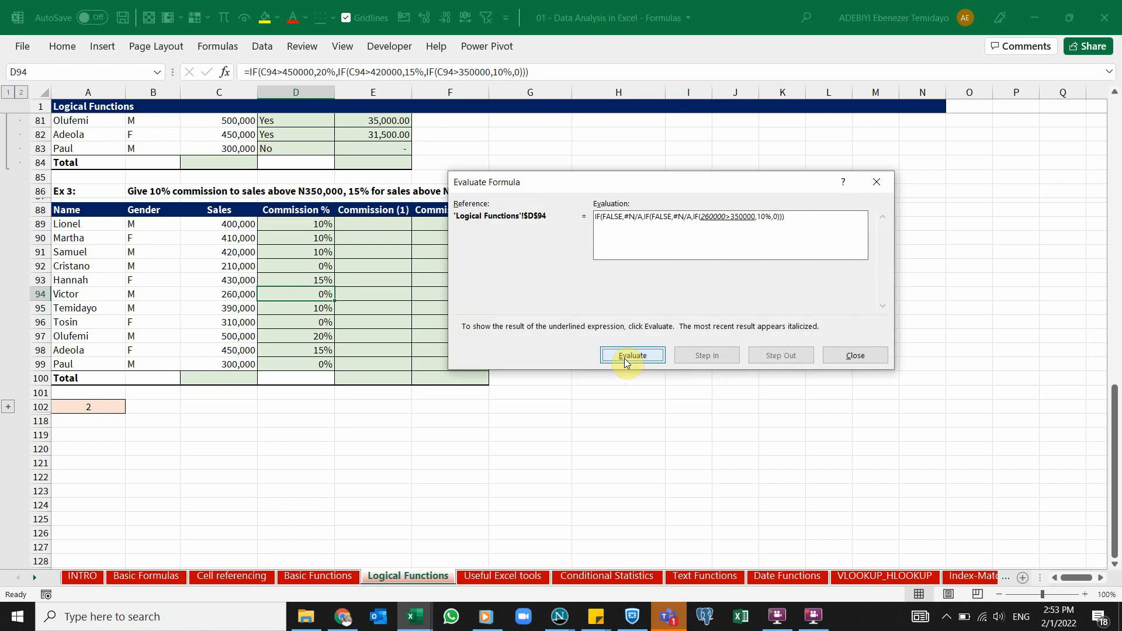
left_click(624, 359)
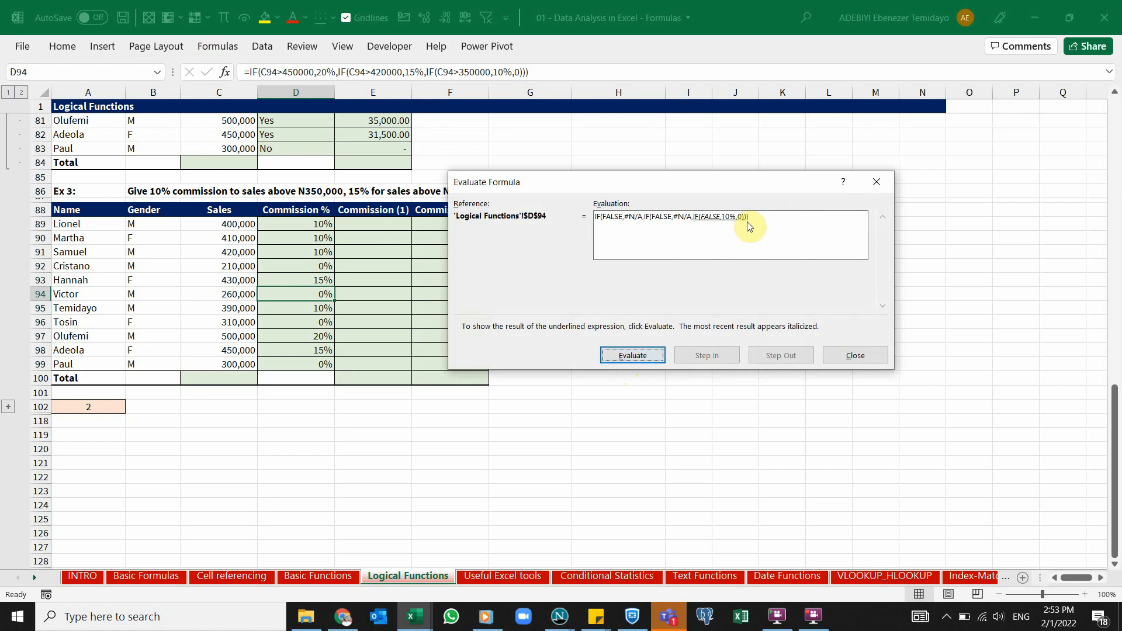
left_click(638, 361)
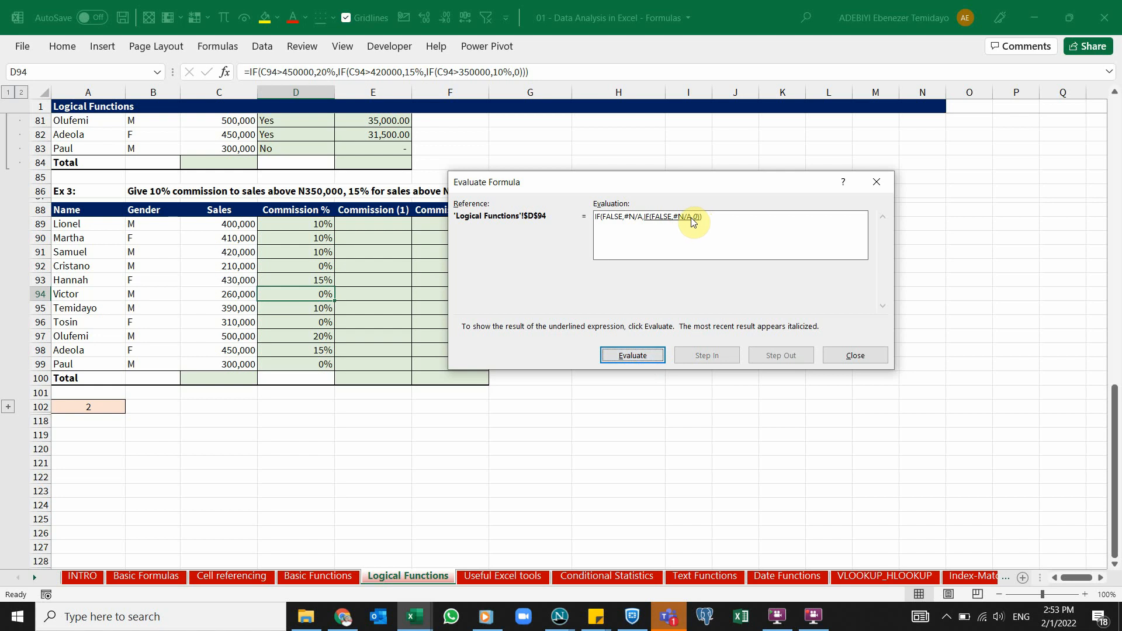
left_click(645, 361)
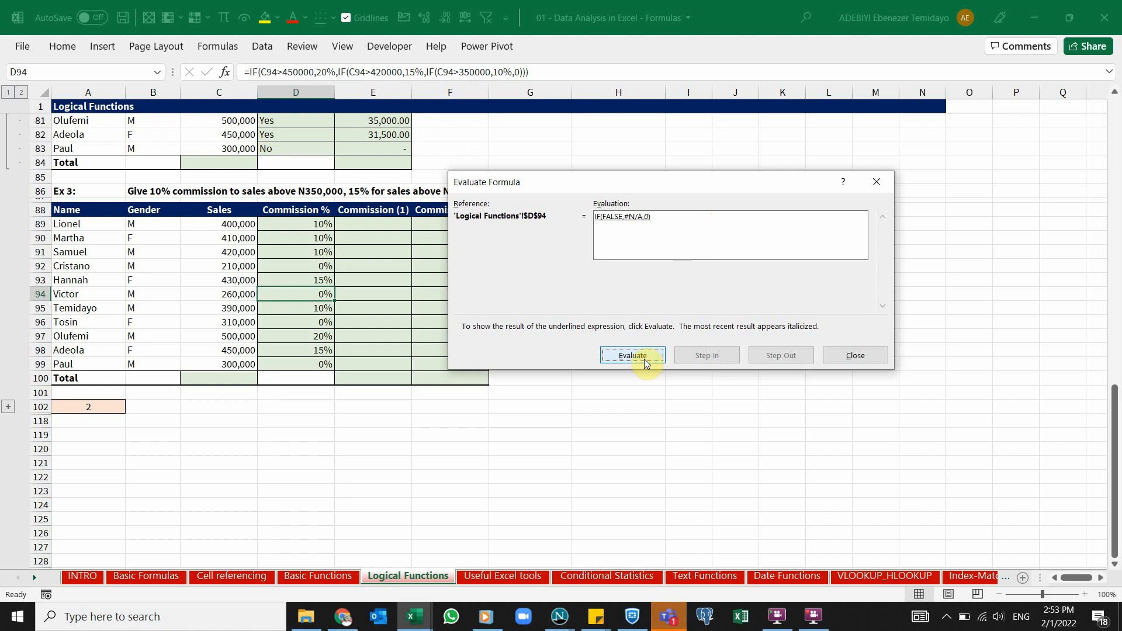
left_click(645, 361)
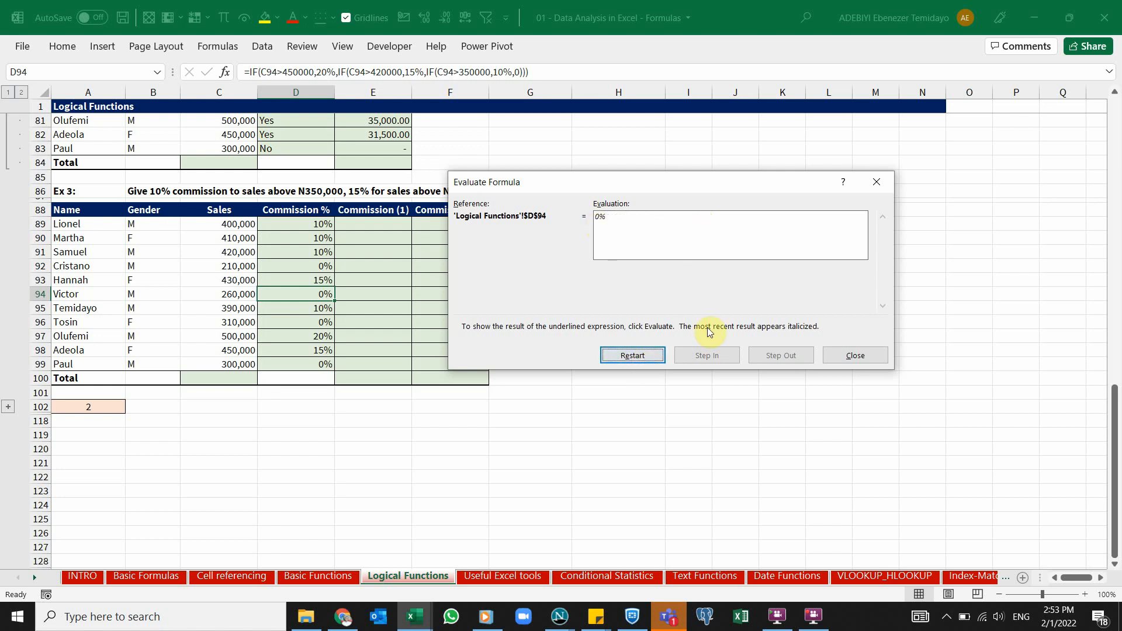
left_click(855, 355)
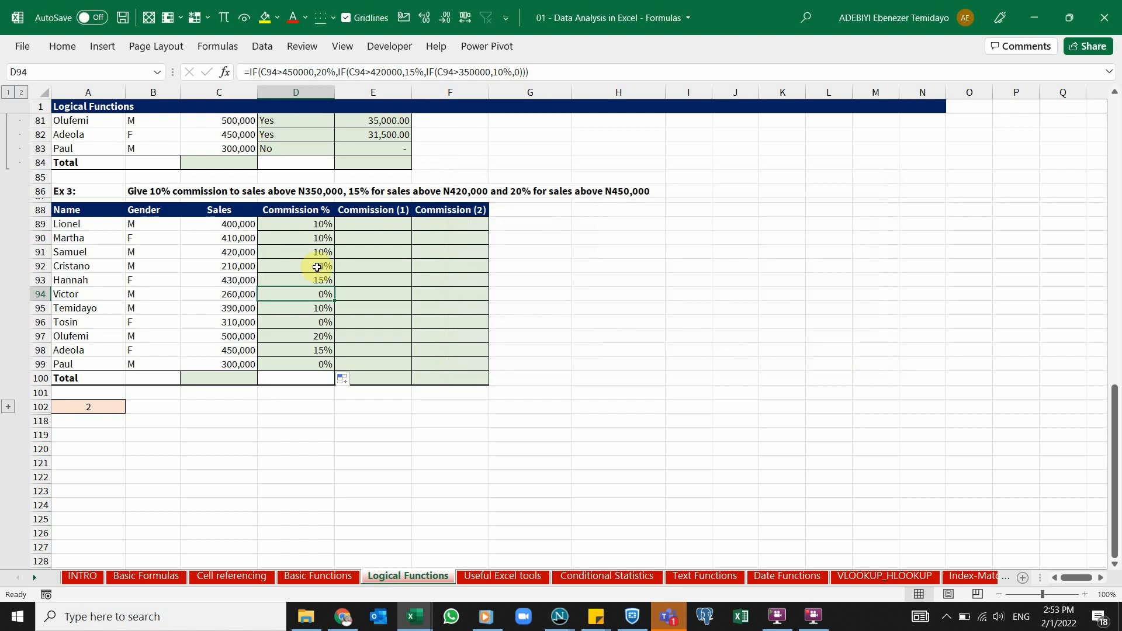
Calculate Commission (1) in E89 as =D89*C89 and fill the formula down to E99
key("Up")
key("Up")
key("Up")
key("Up")
key("Up")
key("Right")
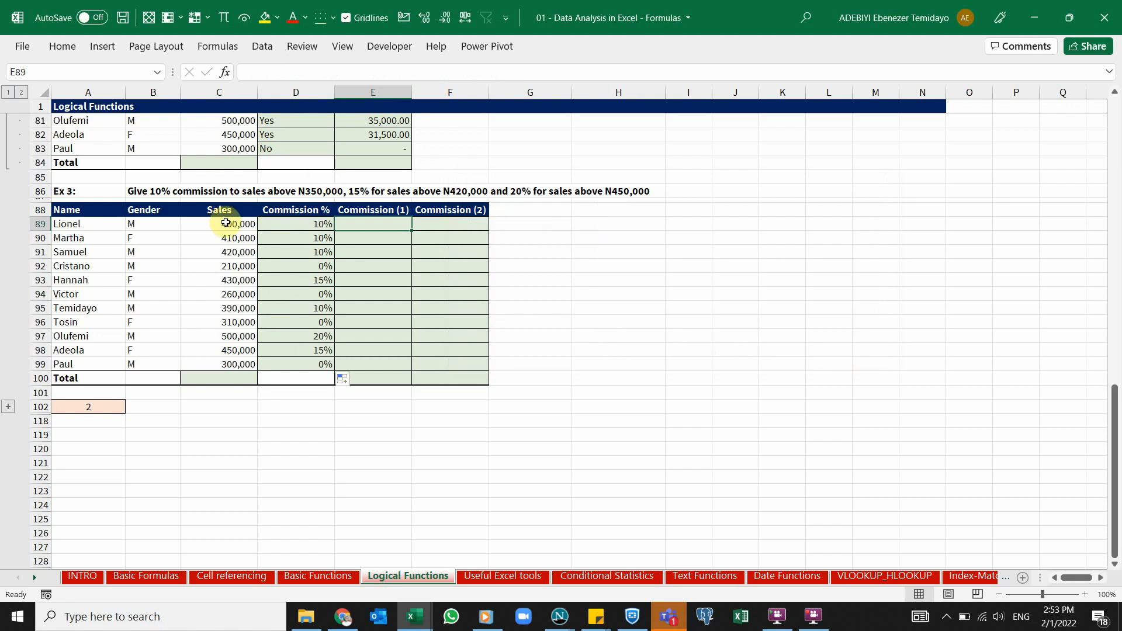
type("=")
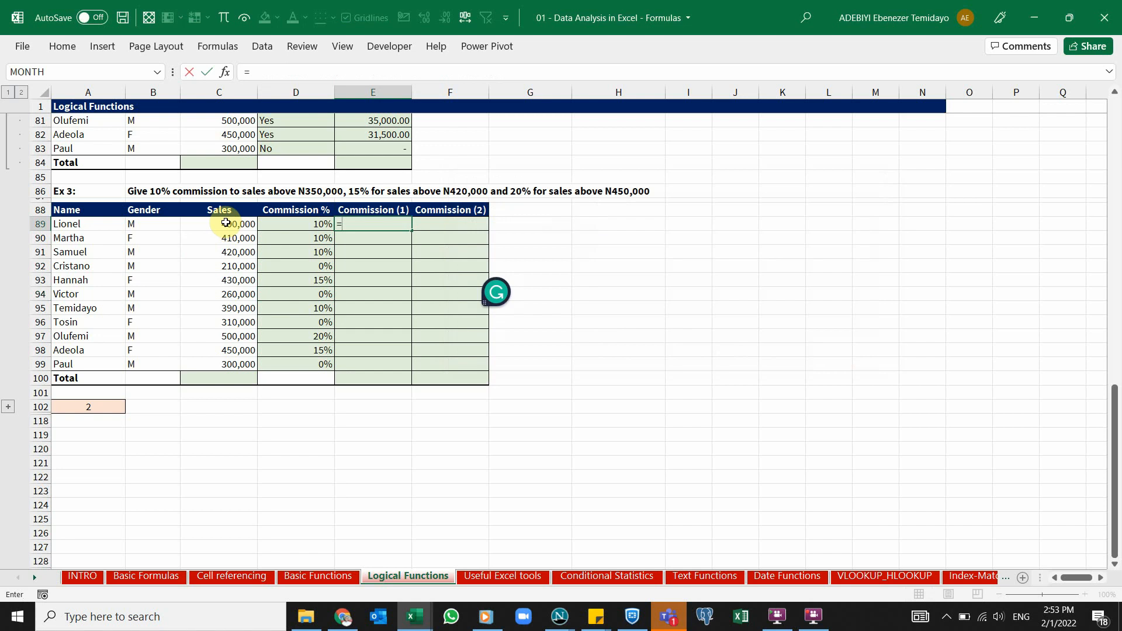
key("Left")
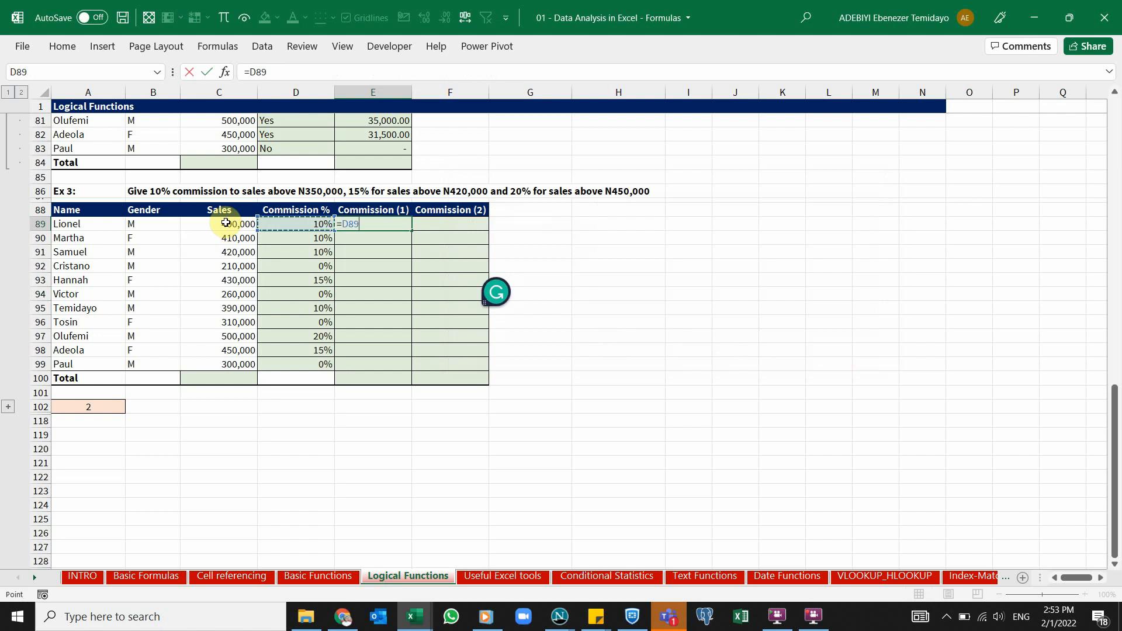
type("*")
left_click(225, 223)
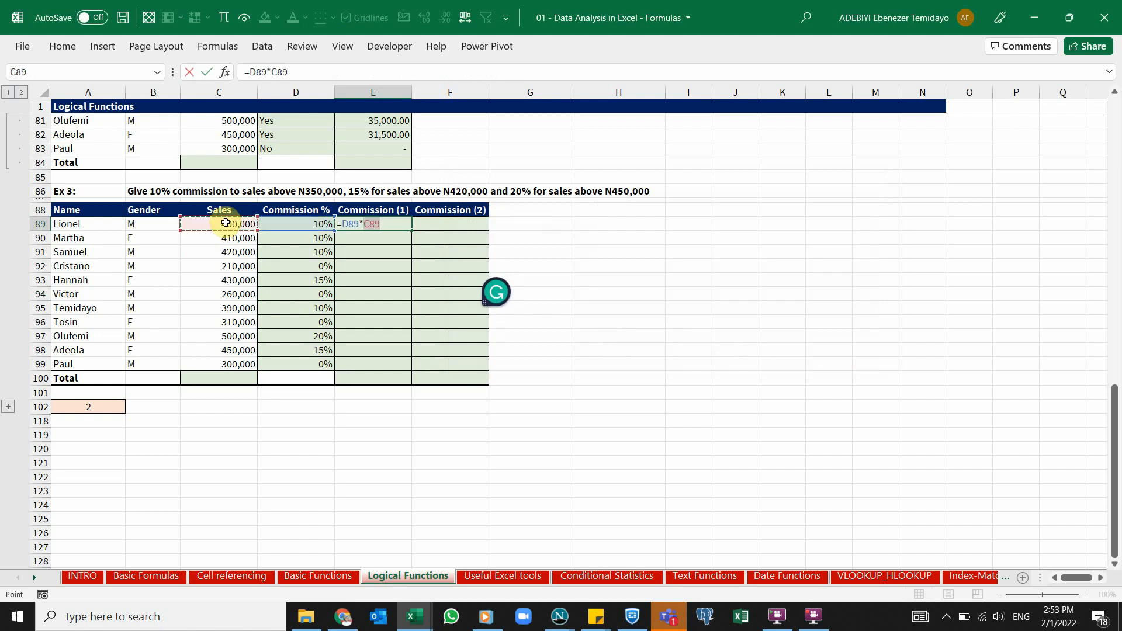
key("ctrl+Return")
left_click_drag(410, 231, 391, 368)
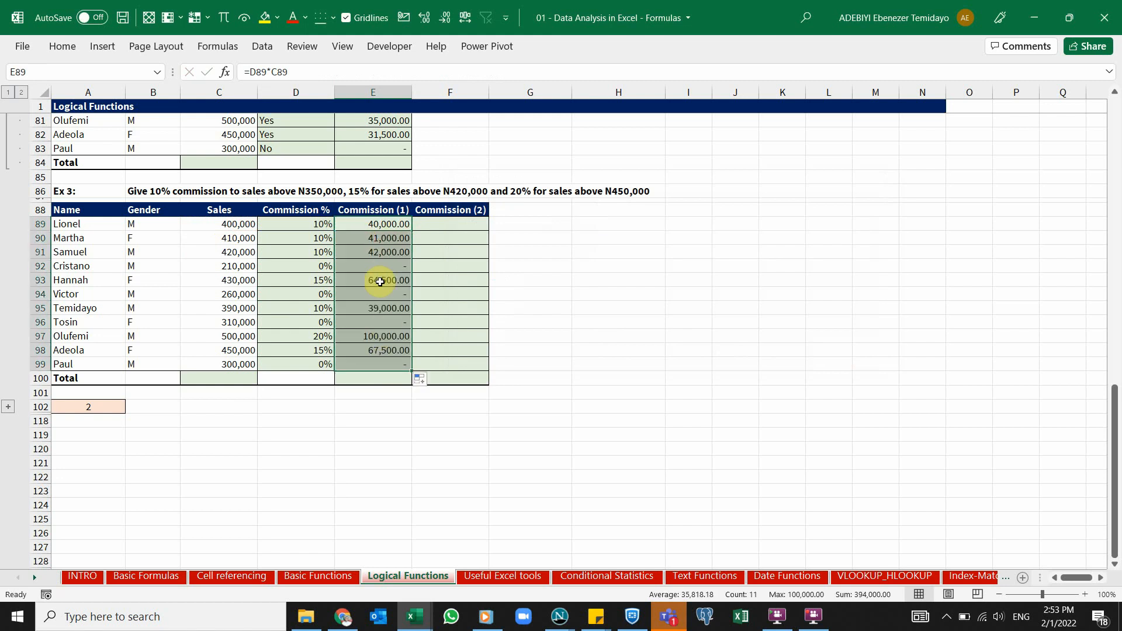
left_click(381, 364)
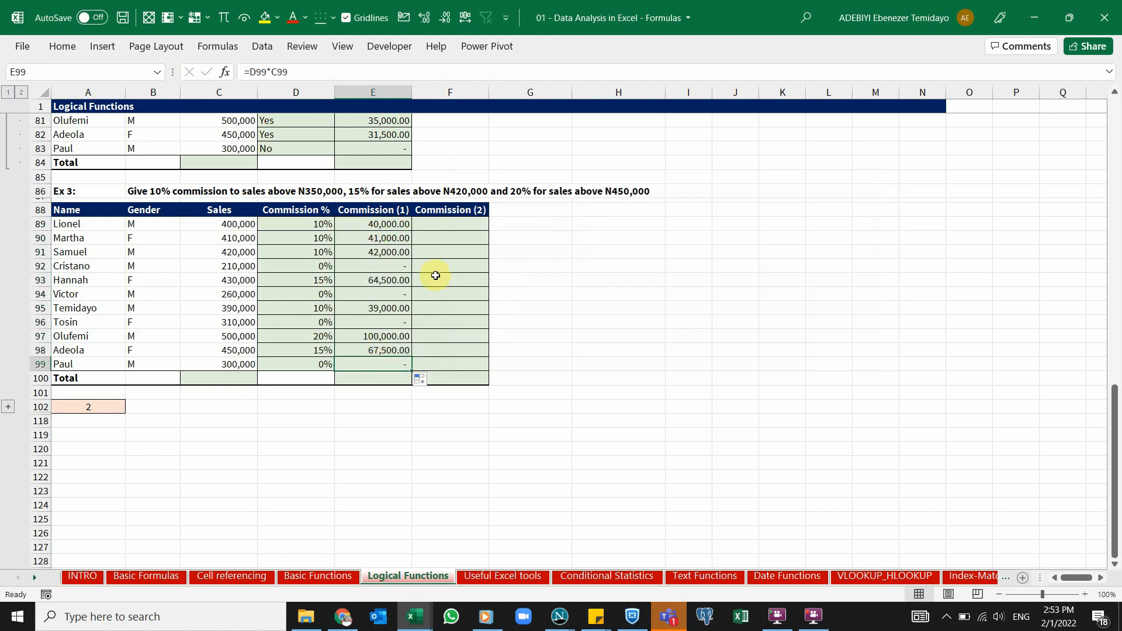
Start an IF formula in F89 under Commission (2) that tests C89>450000 and returns 20% if true
left_click(460, 223)
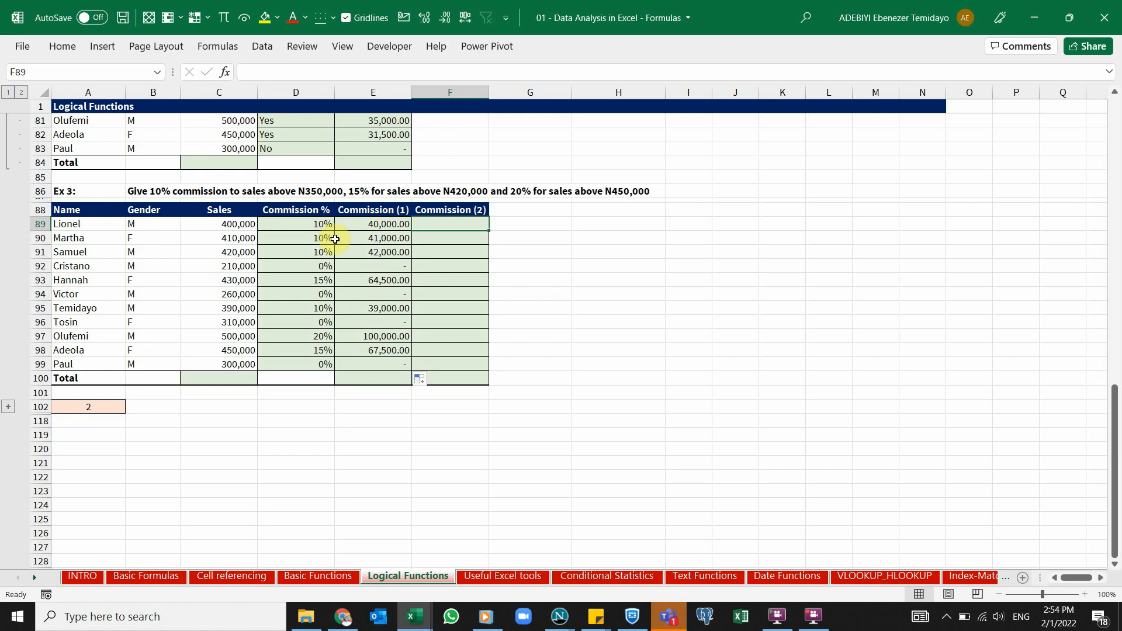
left_click(306, 225)
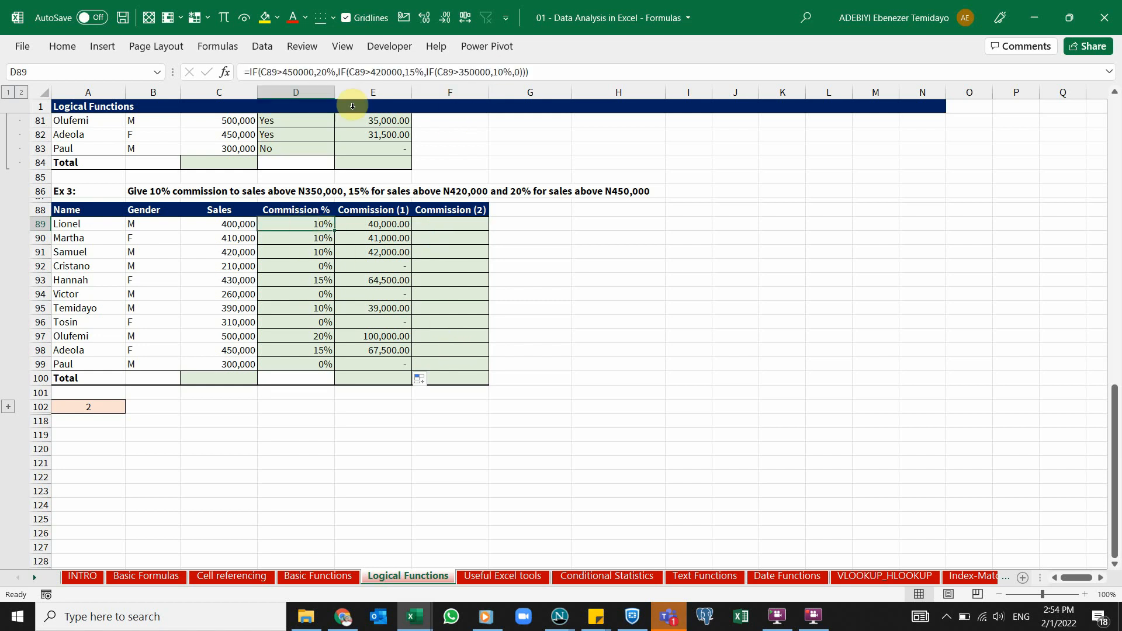
left_click(444, 222)
left_click(380, 222)
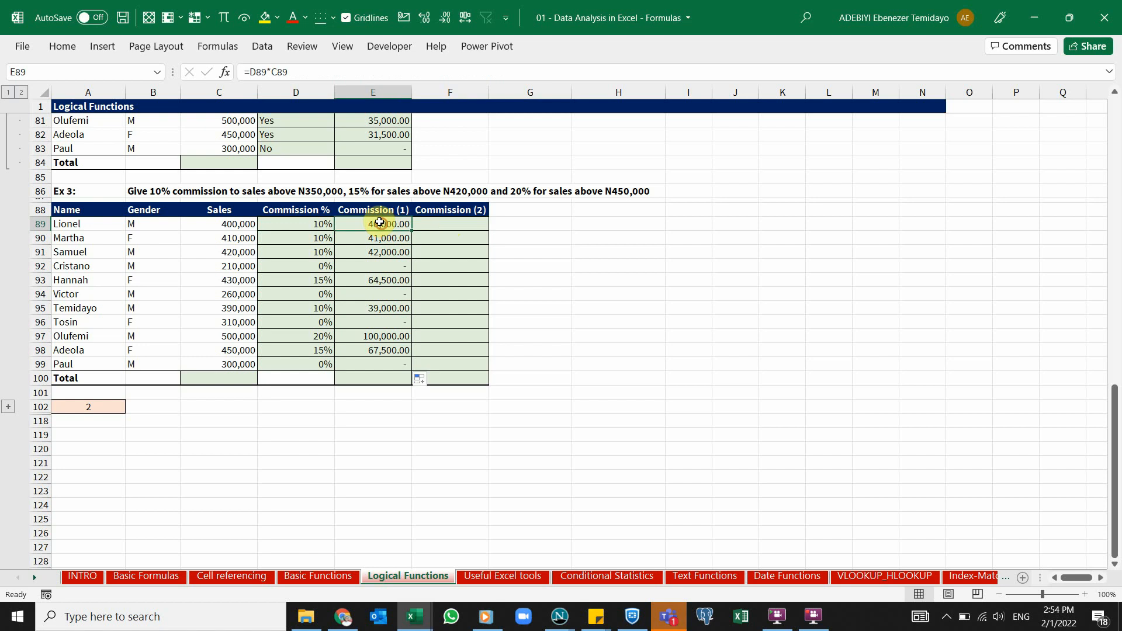
left_click(230, 222)
left_click(449, 226)
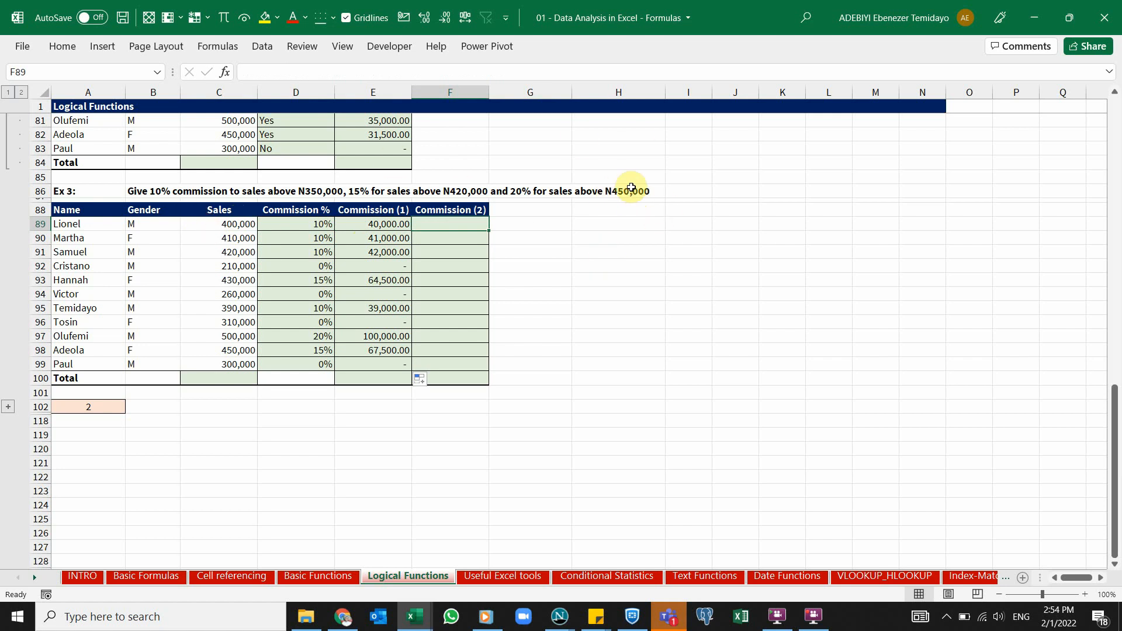
type("=if")
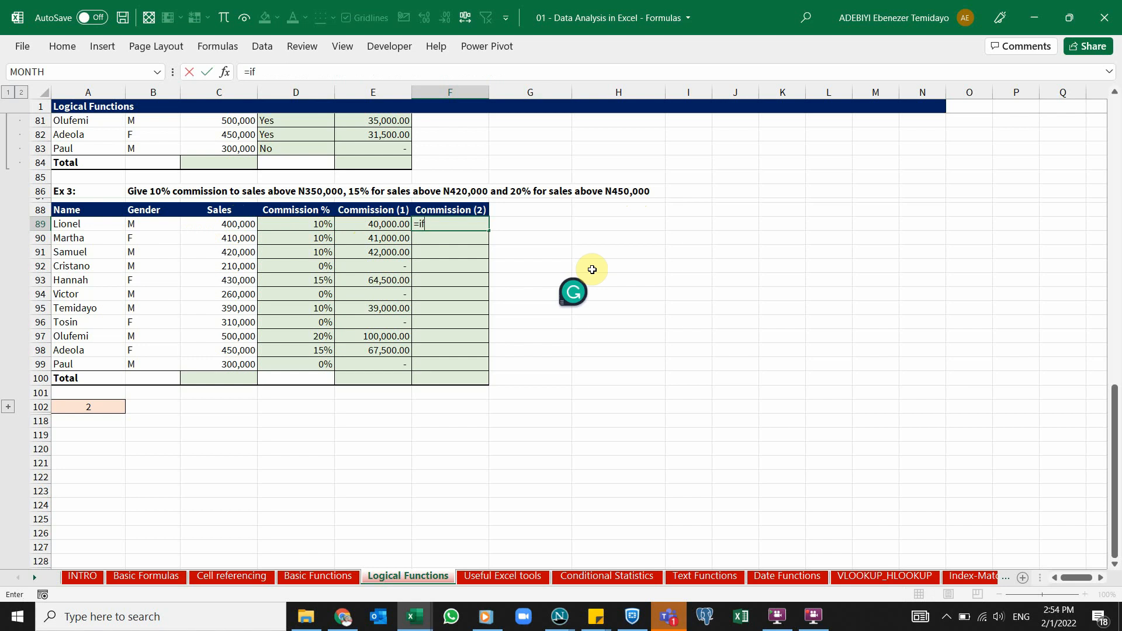
key("Tab")
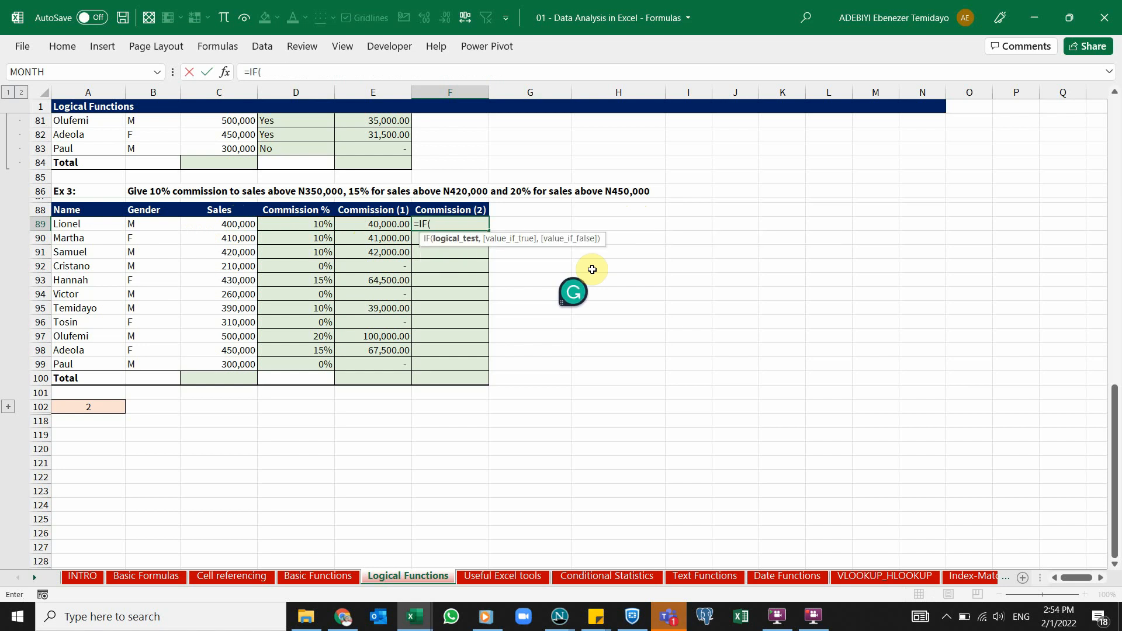
left_click(230, 223)
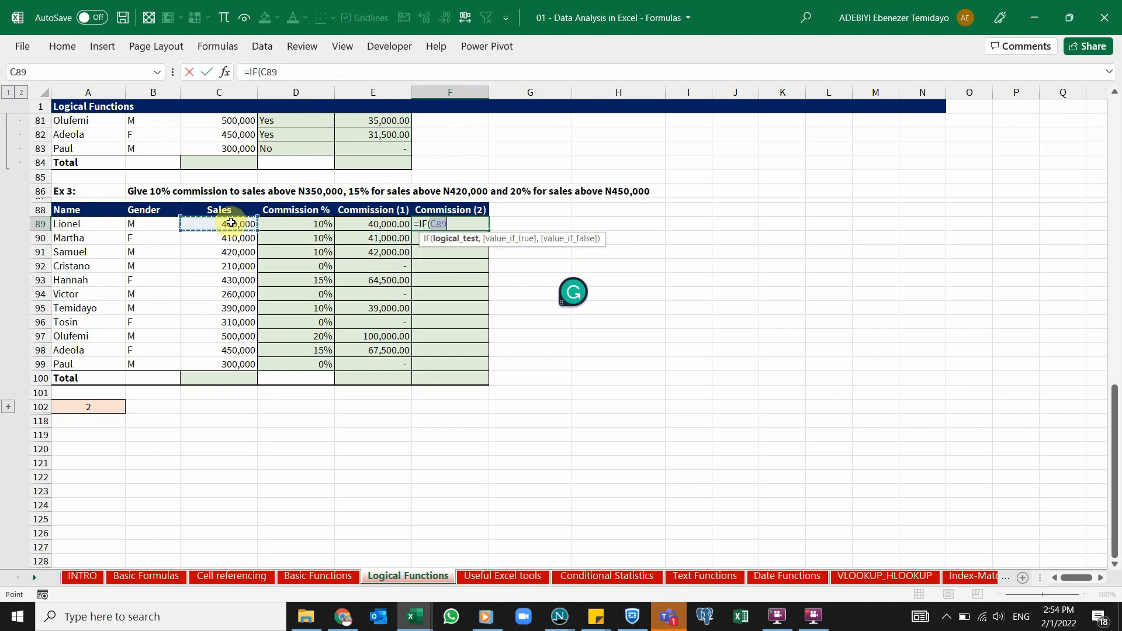
type(">450")
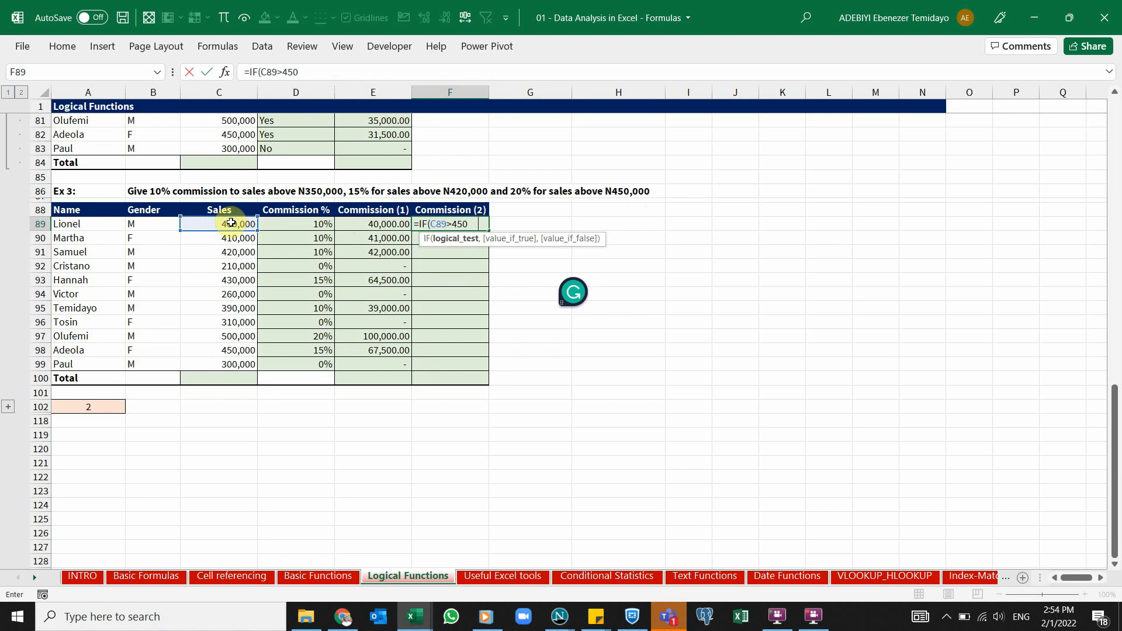
type("000,")
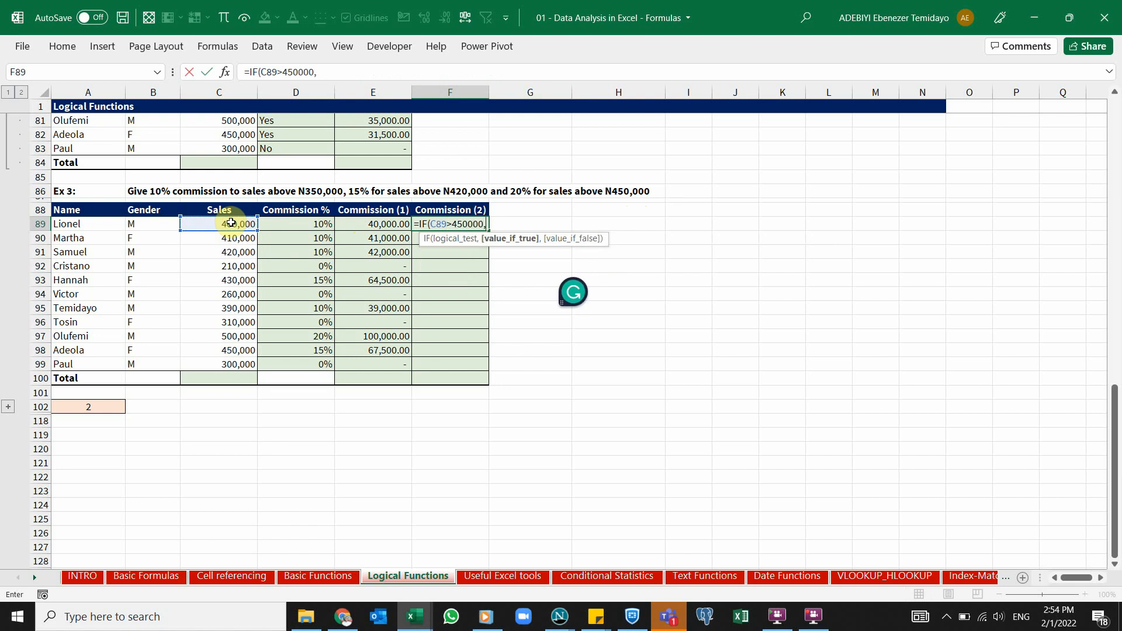
type("20")
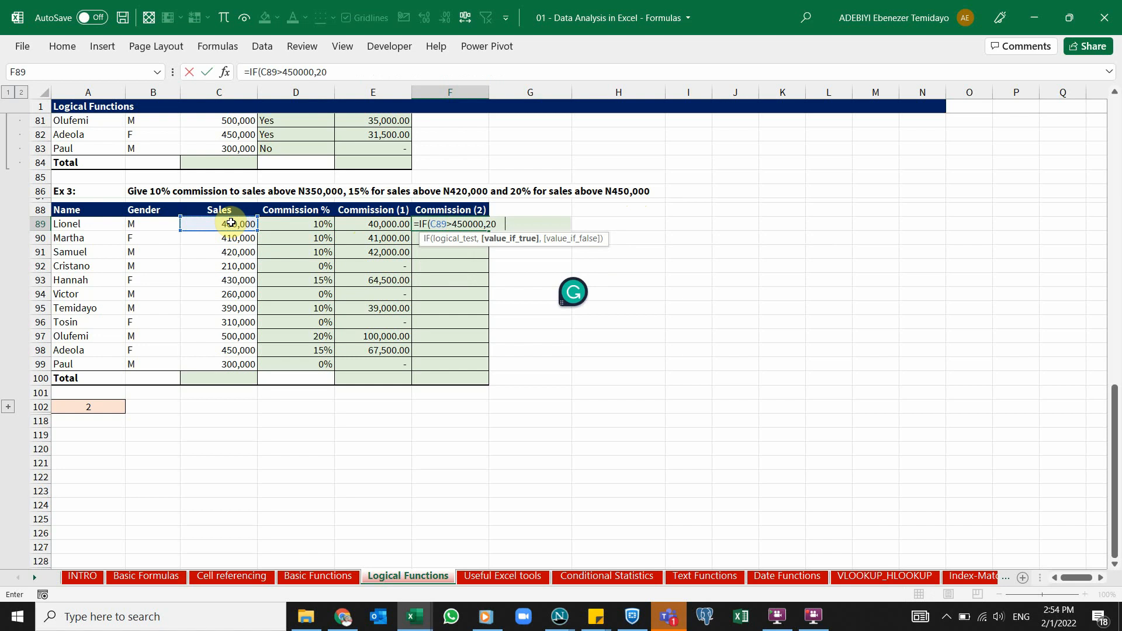
type("%,")
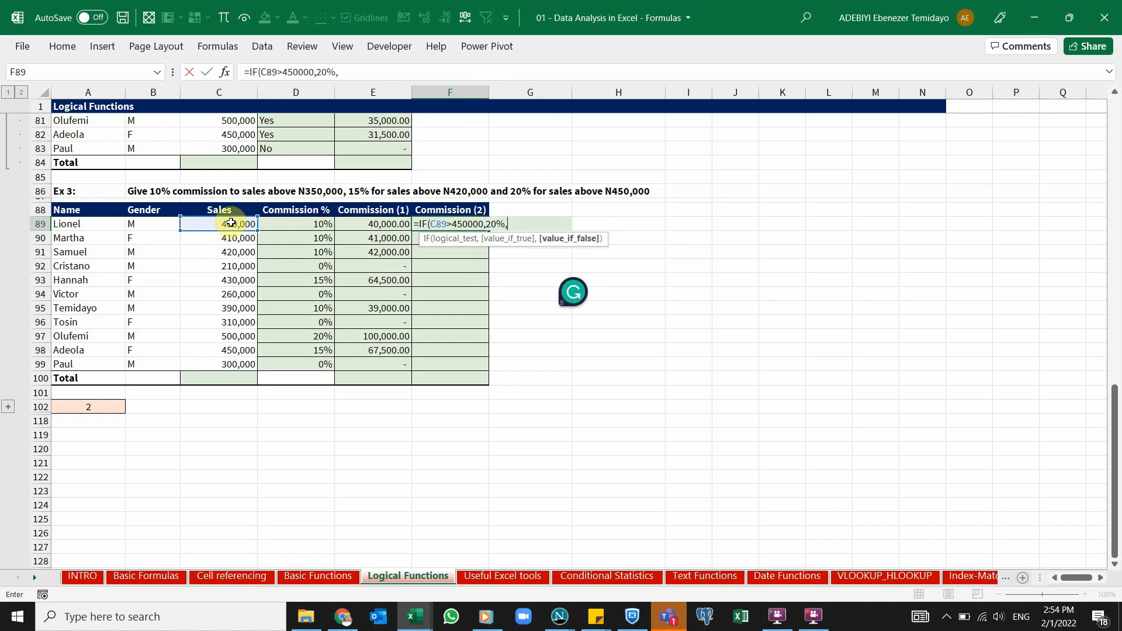
Nest a second IF in the F89 formula that tests C89>420000 and returns 15% if true
type("if")
key("Tab")
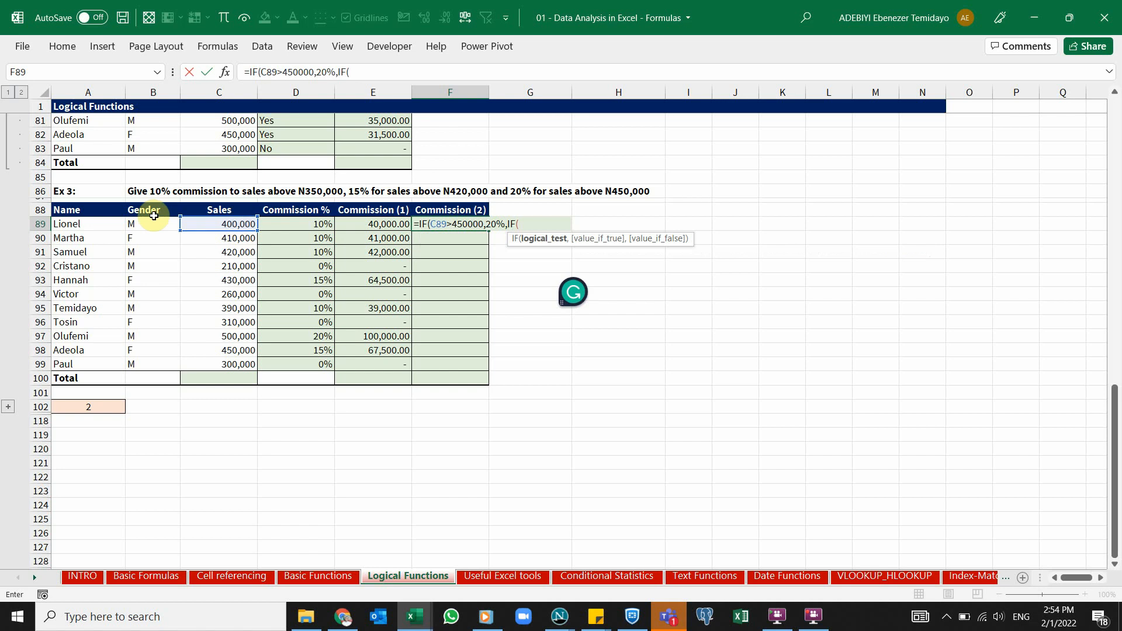
left_click(223, 225)
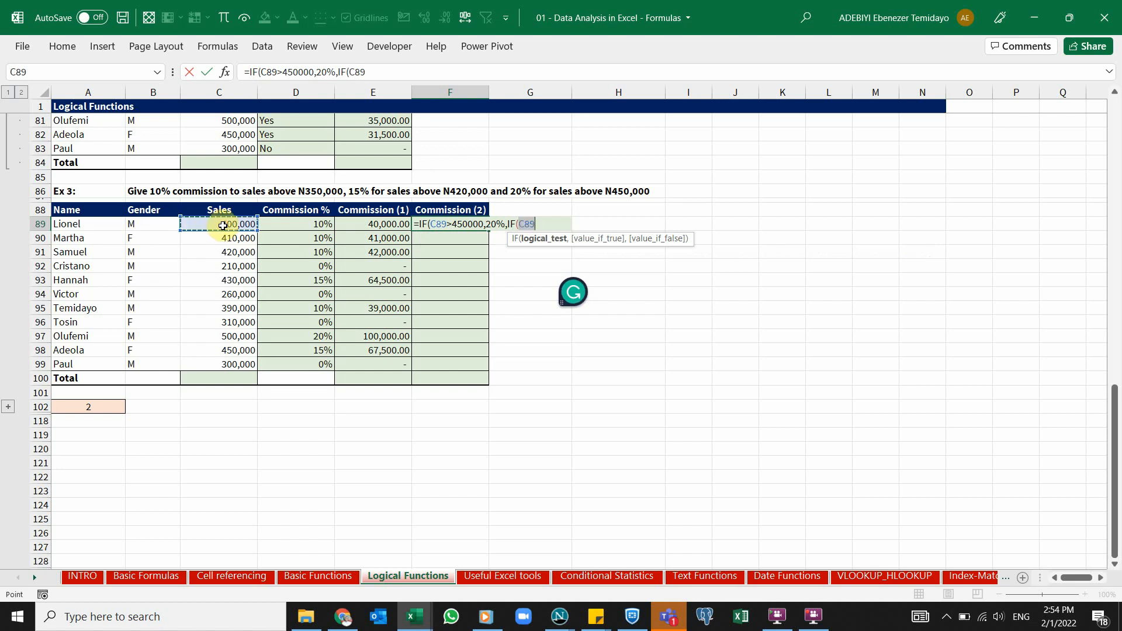
type(">420")
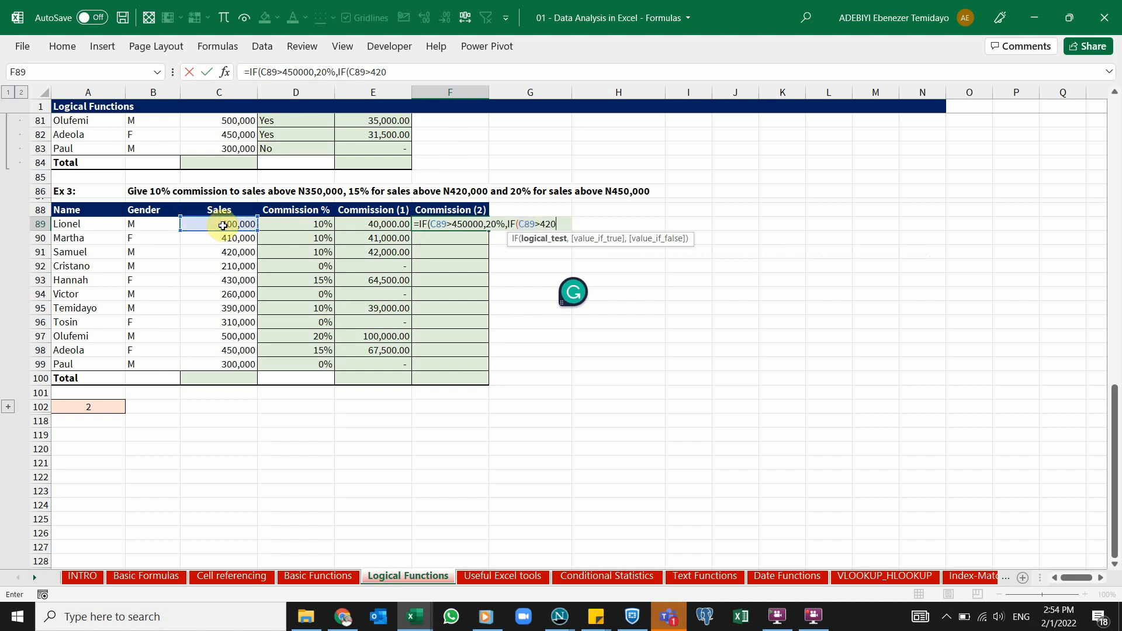
type("000,15")
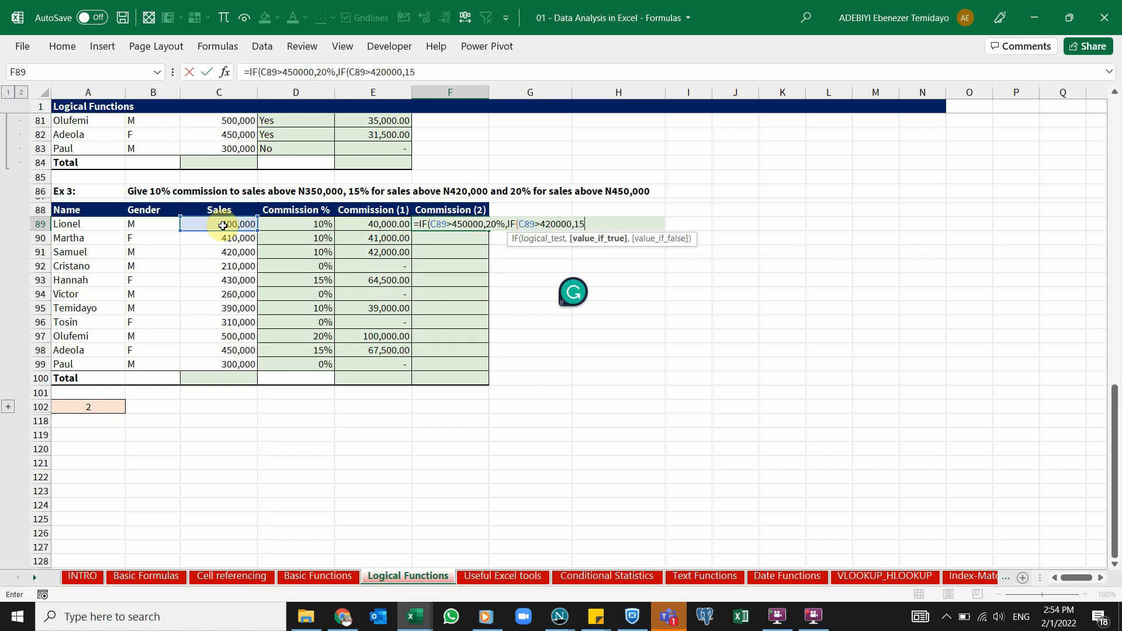
type("%,")
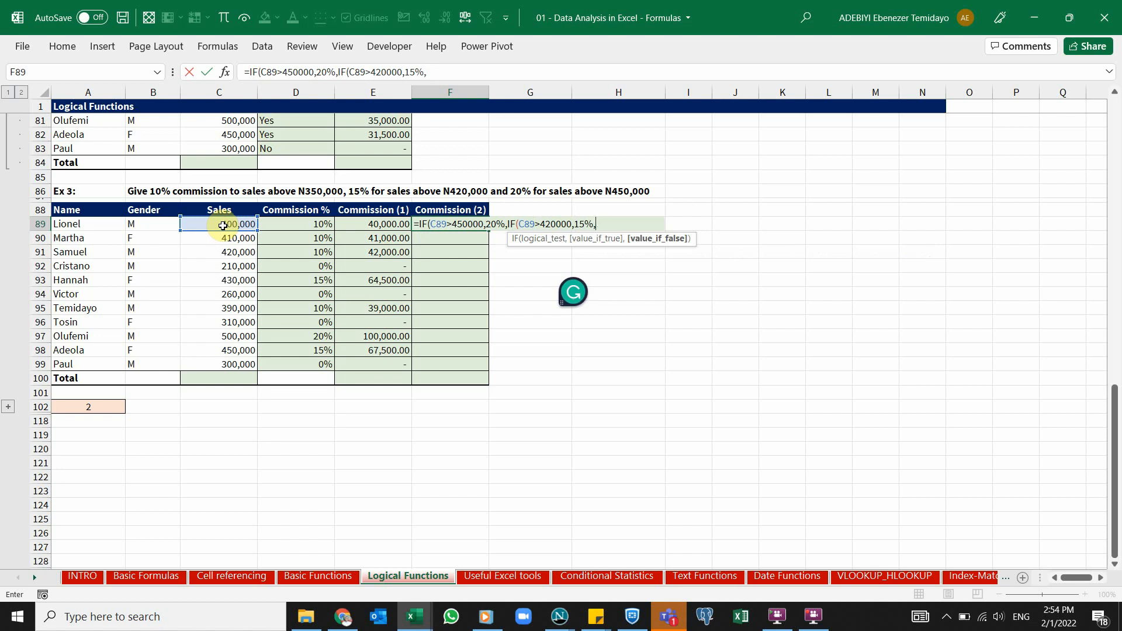
Nest a third IF in F89 testing C89>350000, returning 10% if true and 0 otherwise, and complete the formula
type("IF(")
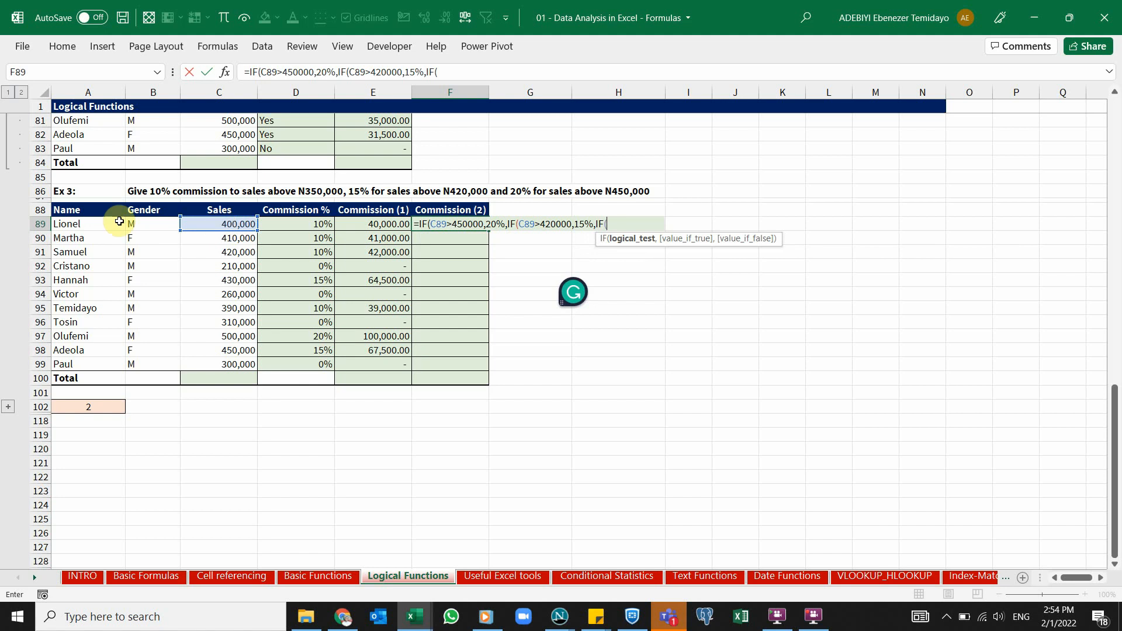
left_click(209, 226)
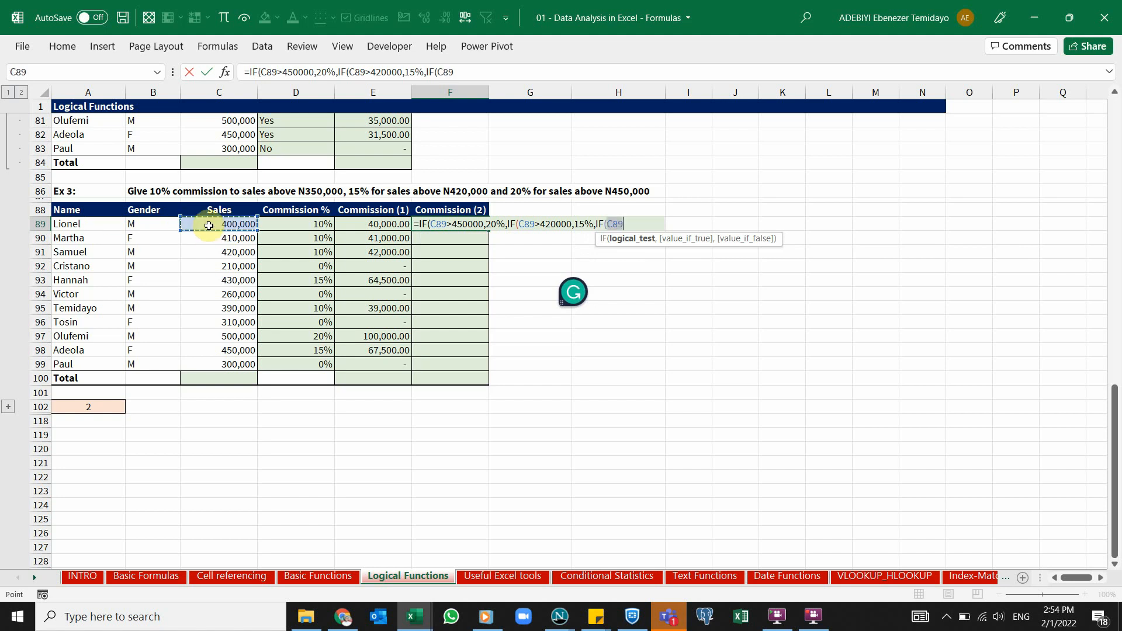
type(">350")
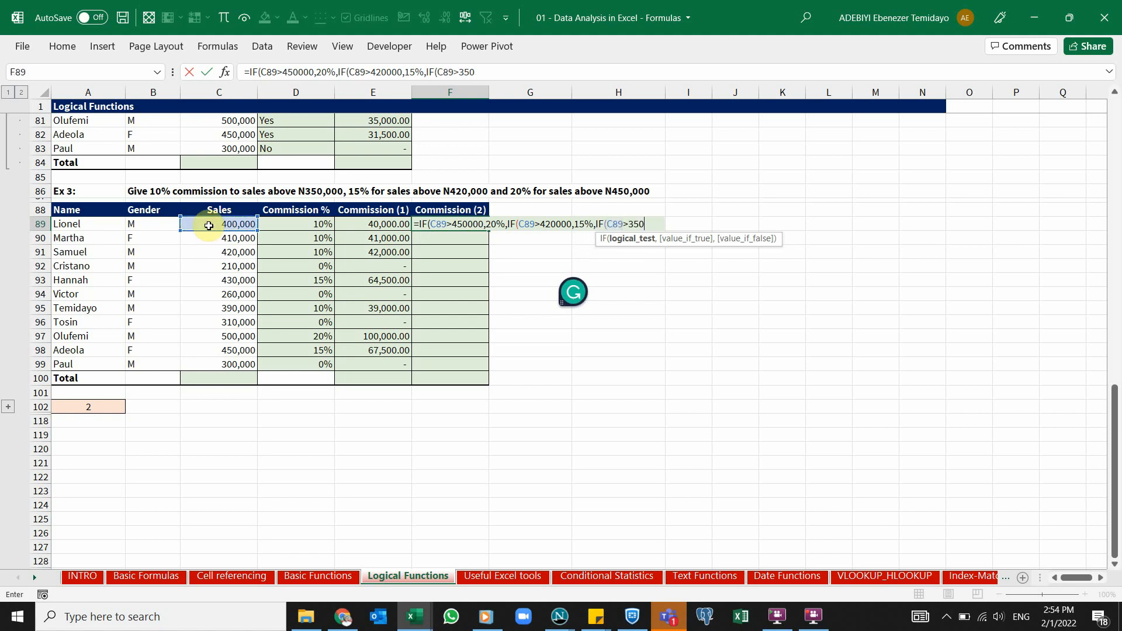
type("000,")
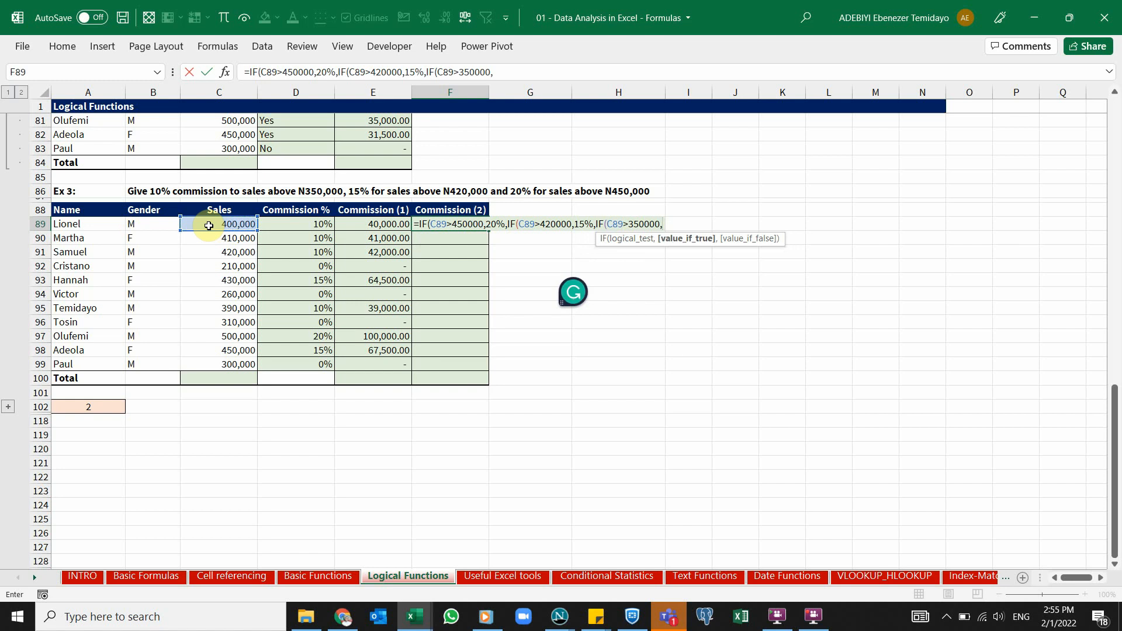
type("10%")
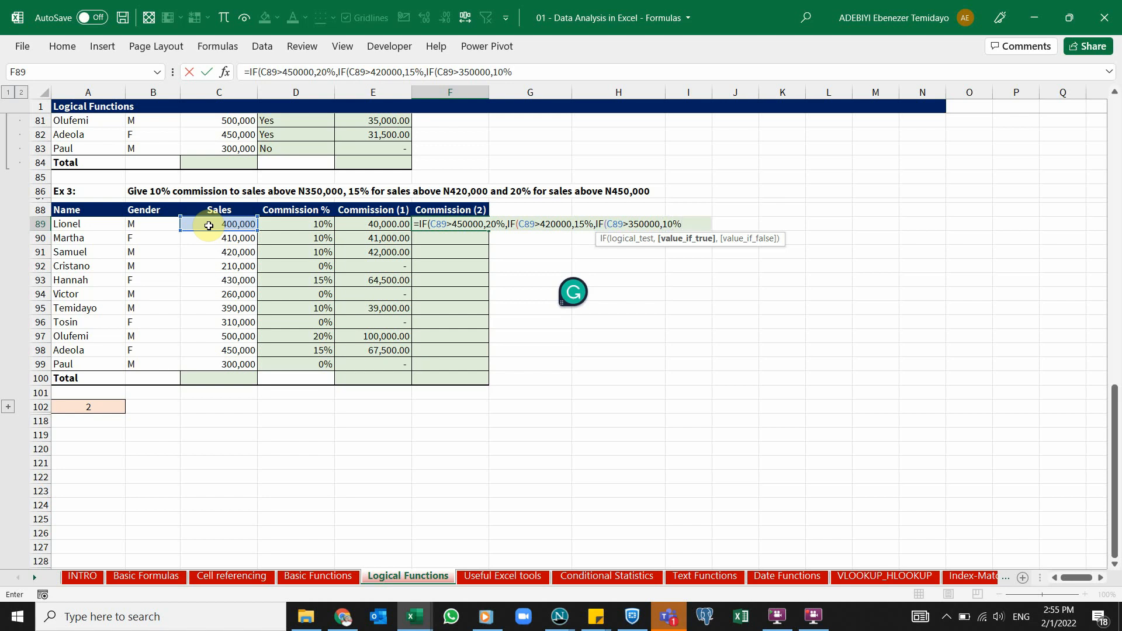
type(",")
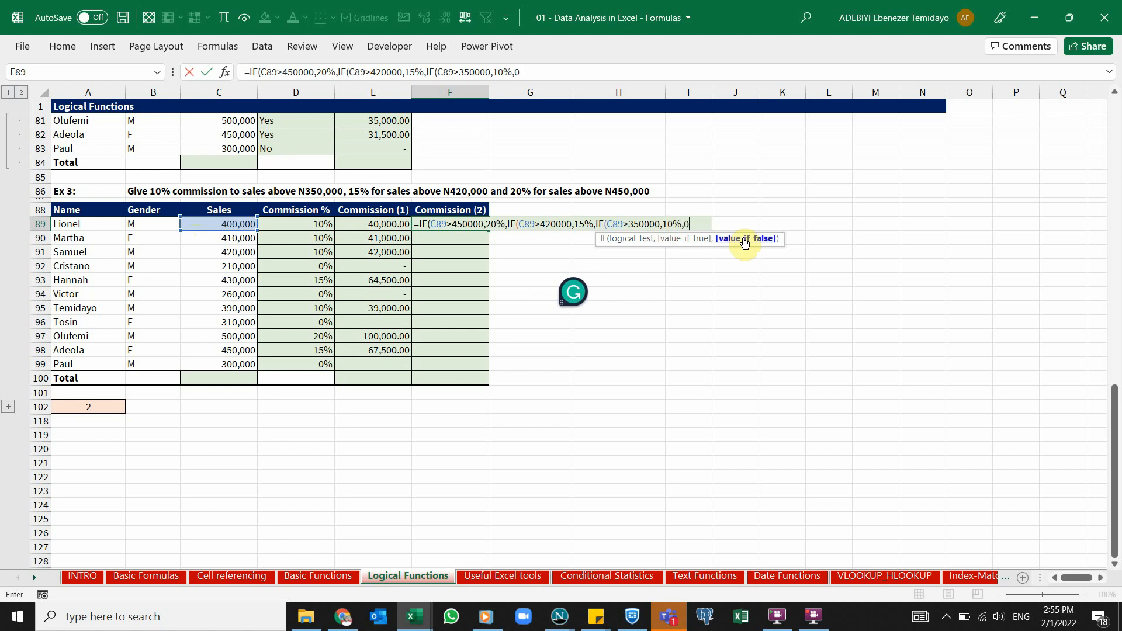
type("0)))")
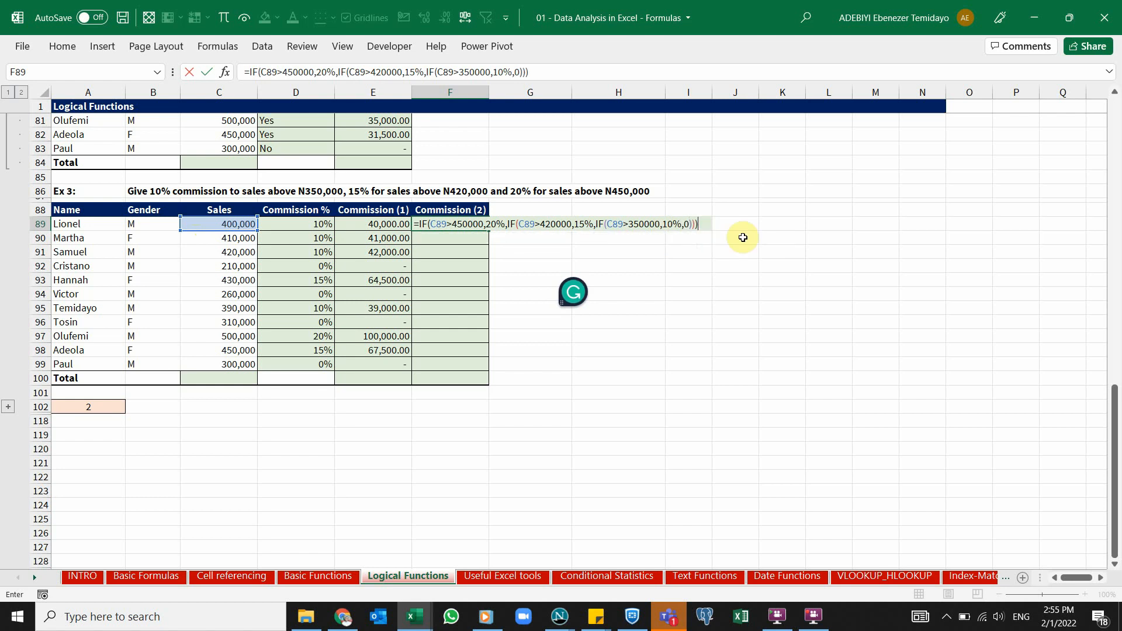
key("ctrl+Return")
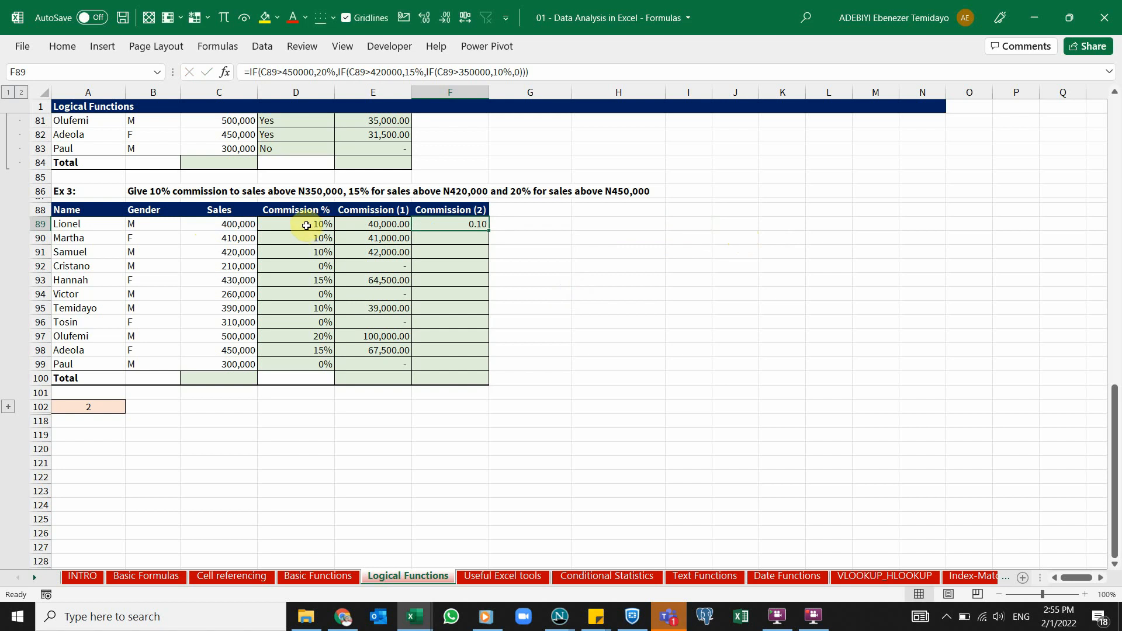
Multiply the nested IF result in F89 by C89 and fill the Commission (2) formula down to F99
double_click(476, 223)
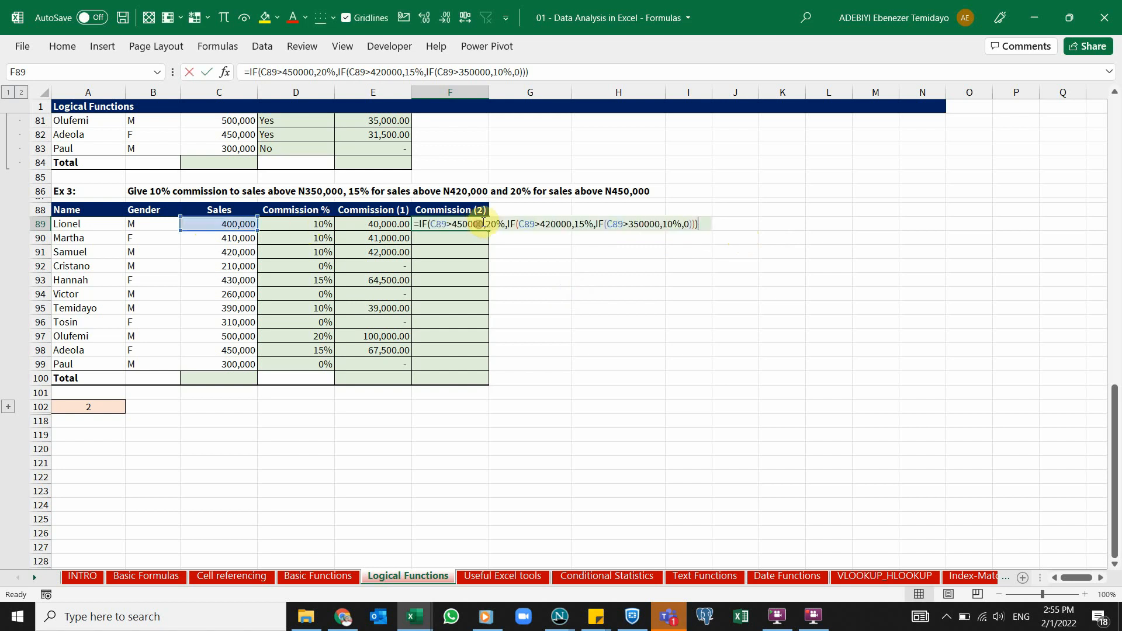
left_click(703, 225)
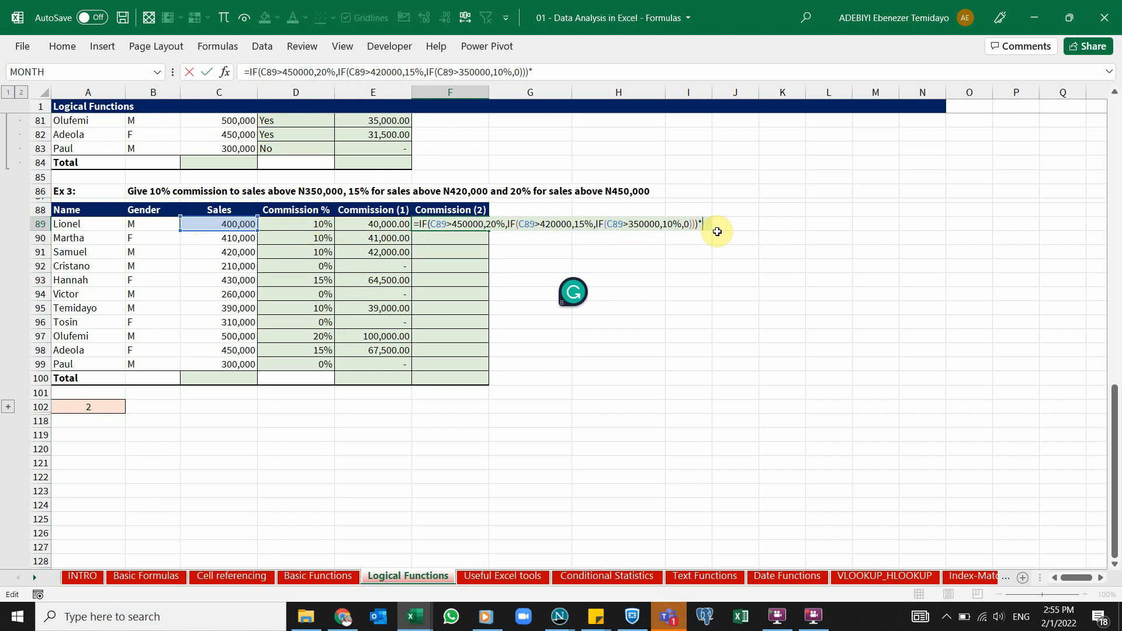
left_click(233, 224)
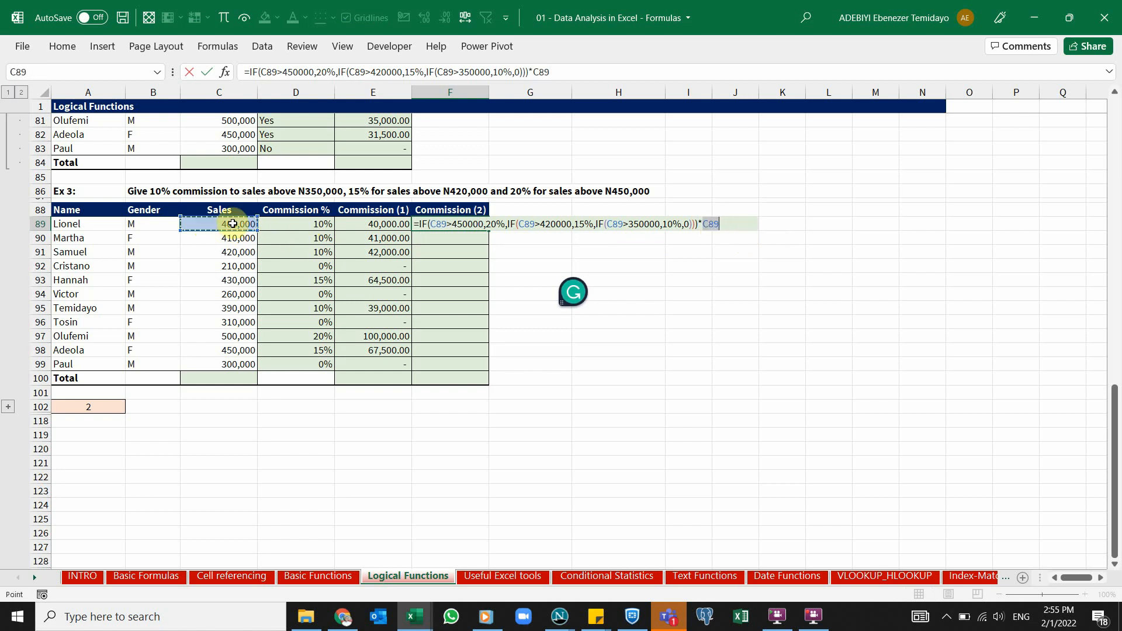
key("ctrl+Return")
left_click_drag(487, 229, 470, 366)
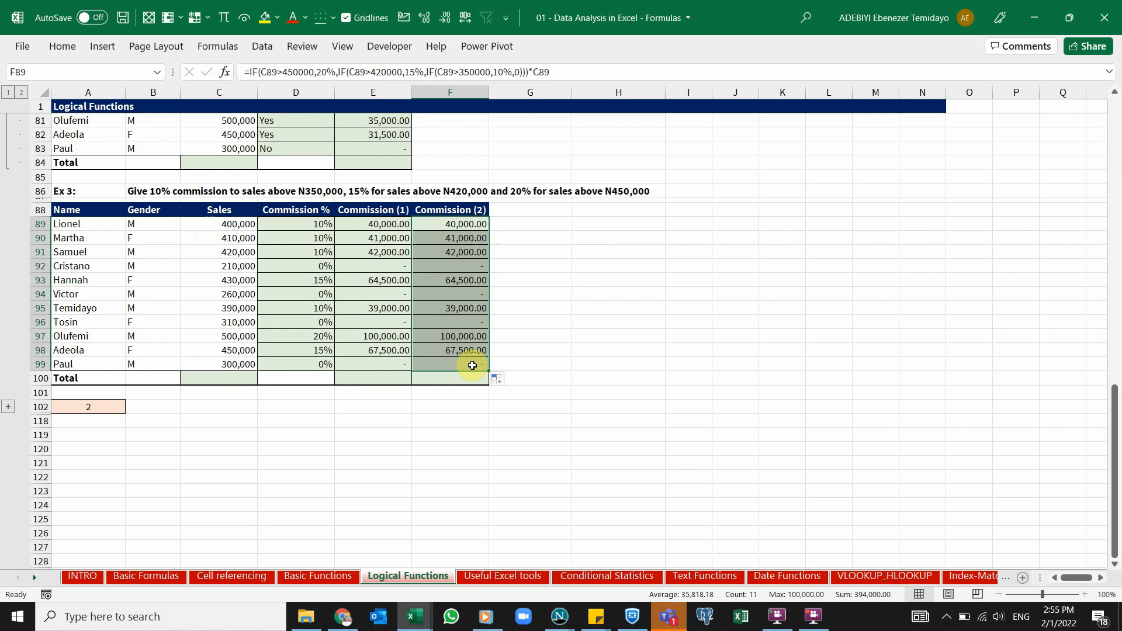
left_click(475, 347)
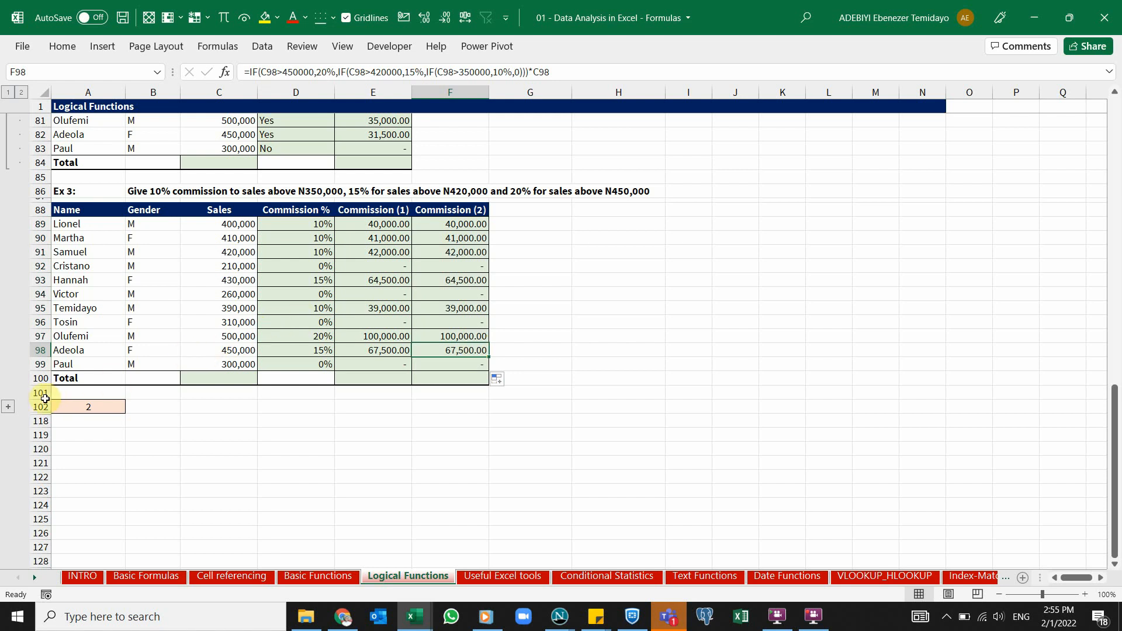
Expand the collapsed row group at row 102 to show the Test 2 commission exercise
left_click(11, 409)
scroll(301, 401, "down", 3)
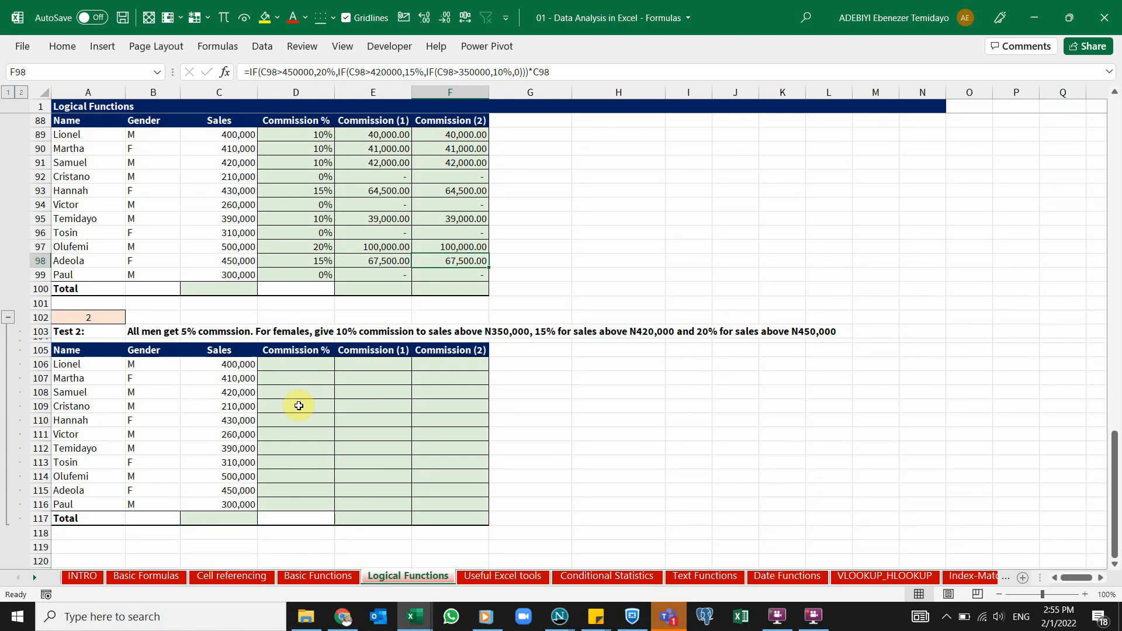